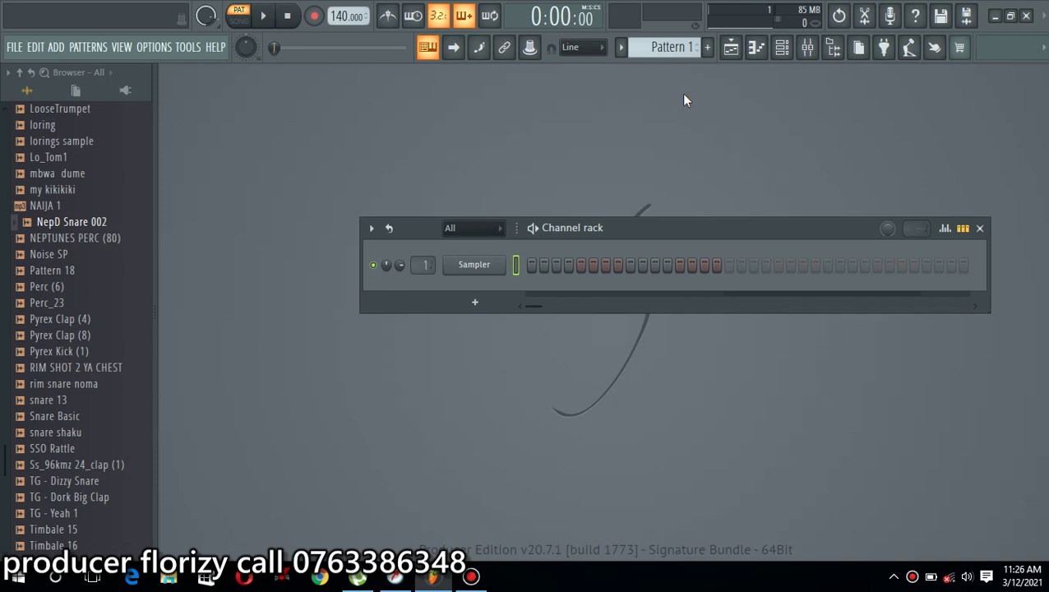
Step: Insert a GMS synthesizer channel into the channel rack next to the Sampler channel
{"action": "left_click", "coordinate": [731, 49]}
{"action": "left_click", "coordinate": [737, 52]}
{"action": "left_click_drag", "start_coordinate": [668, 233], "coordinate": [570, 223]}
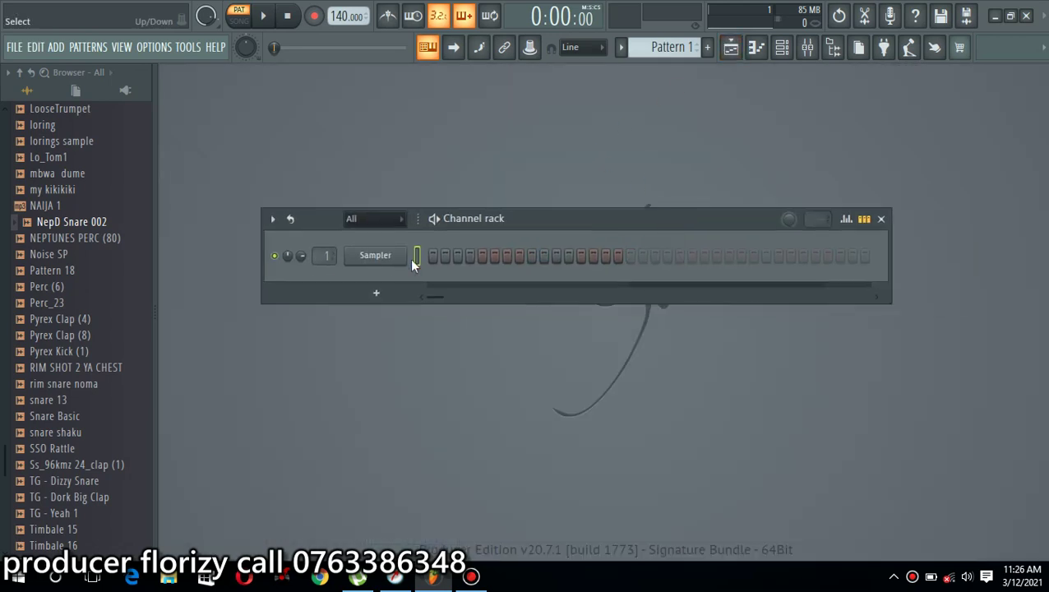
{"action": "right_click", "coordinate": [378, 260]}
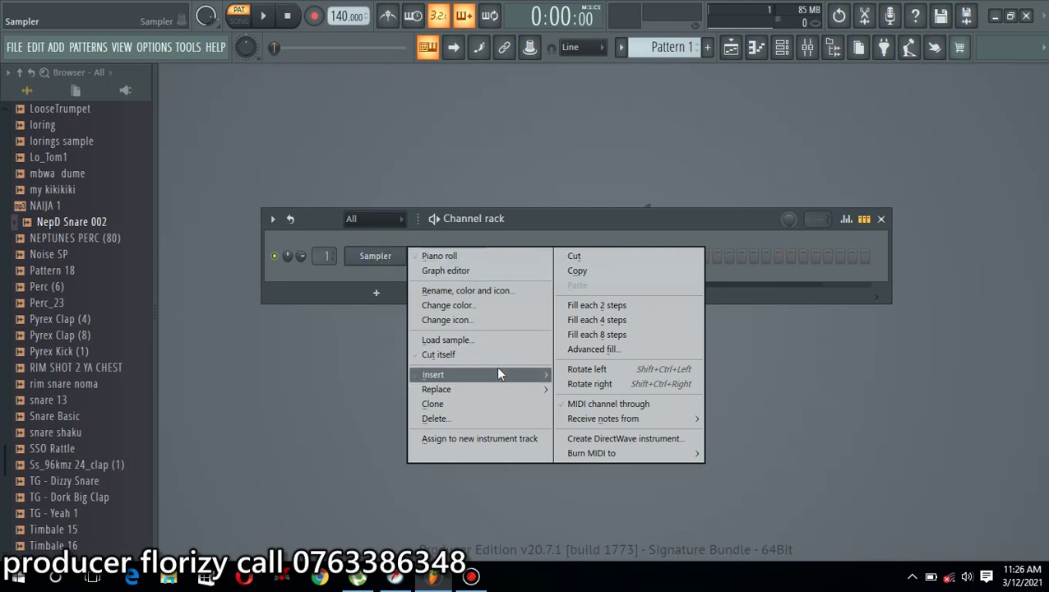
{"action": "mouse_move", "coordinate": [499, 375]}
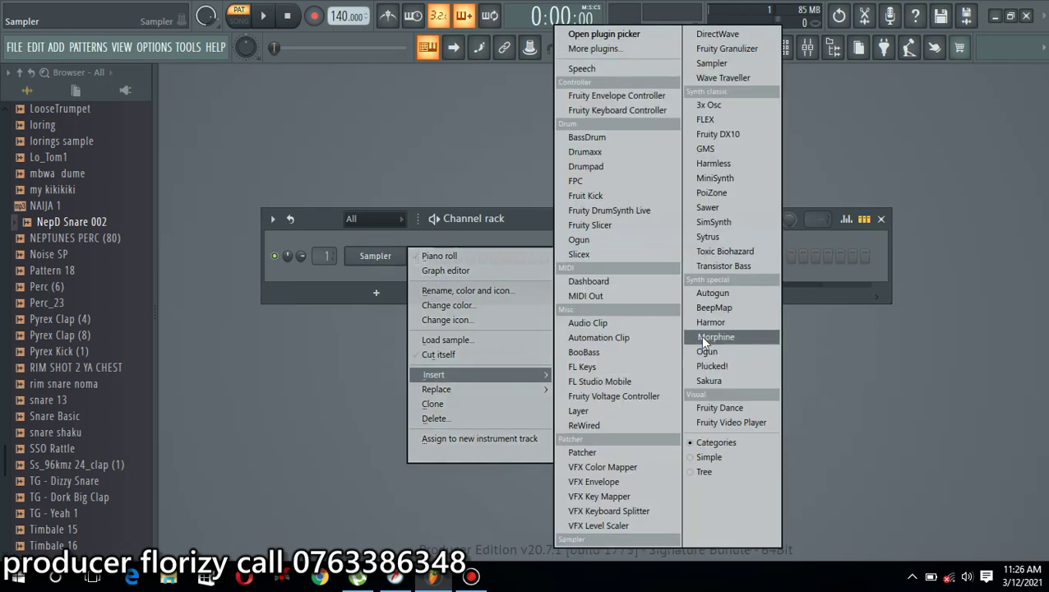
{"action": "left_click", "coordinate": [734, 155]}
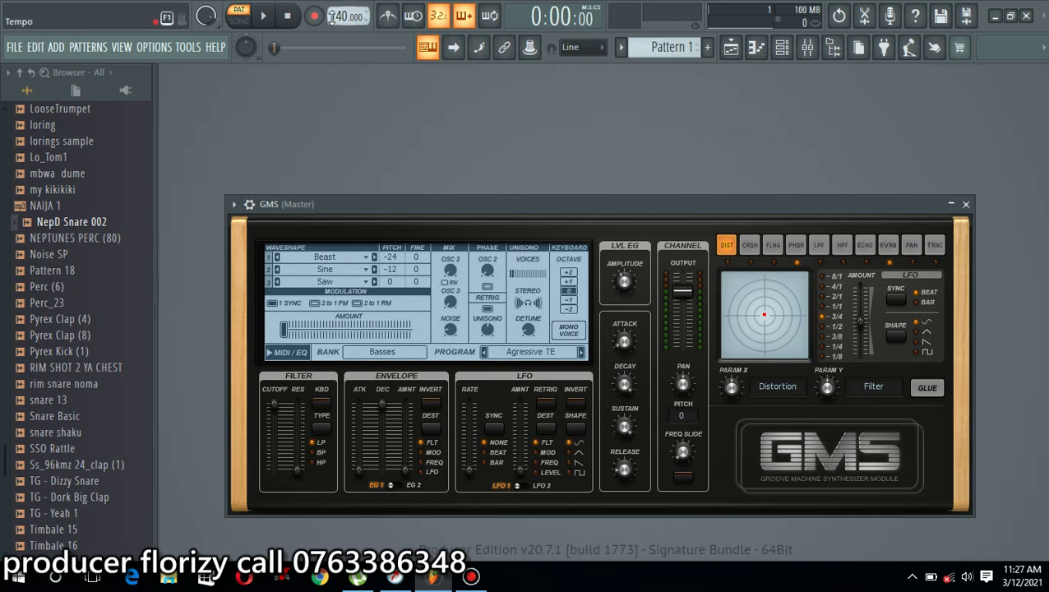
Step: Enable the metronome and raise the project tempo to 200 BPM, checking it during playback
{"action": "left_click", "coordinate": [265, 17]}
{"action": "left_click", "coordinate": [389, 17]}
{"action": "left_click_drag", "start_coordinate": [349, 17], "coordinate": [350, 1]}
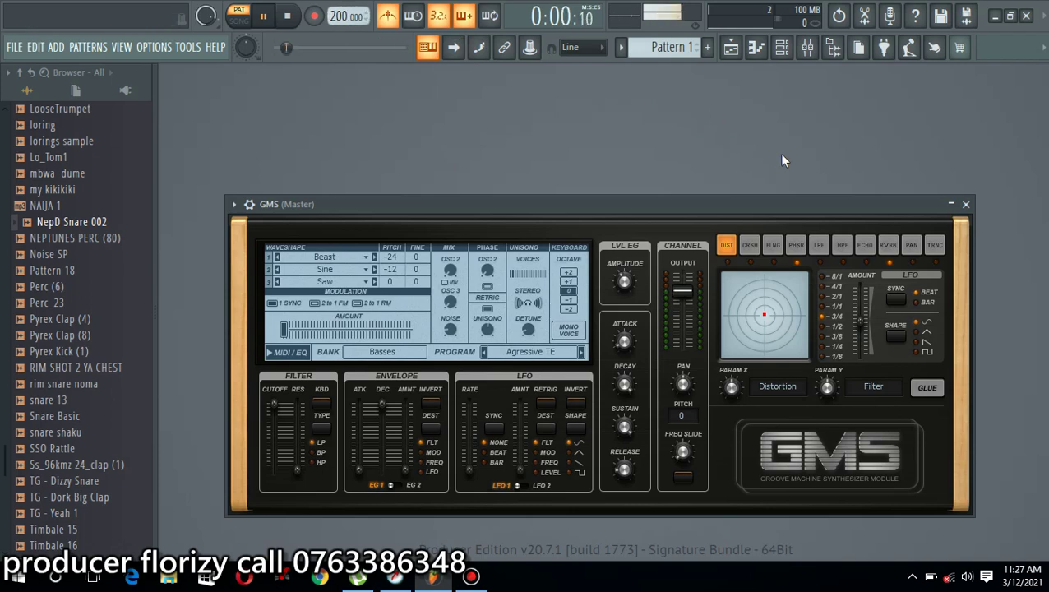
{"action": "key", "text": "space"}
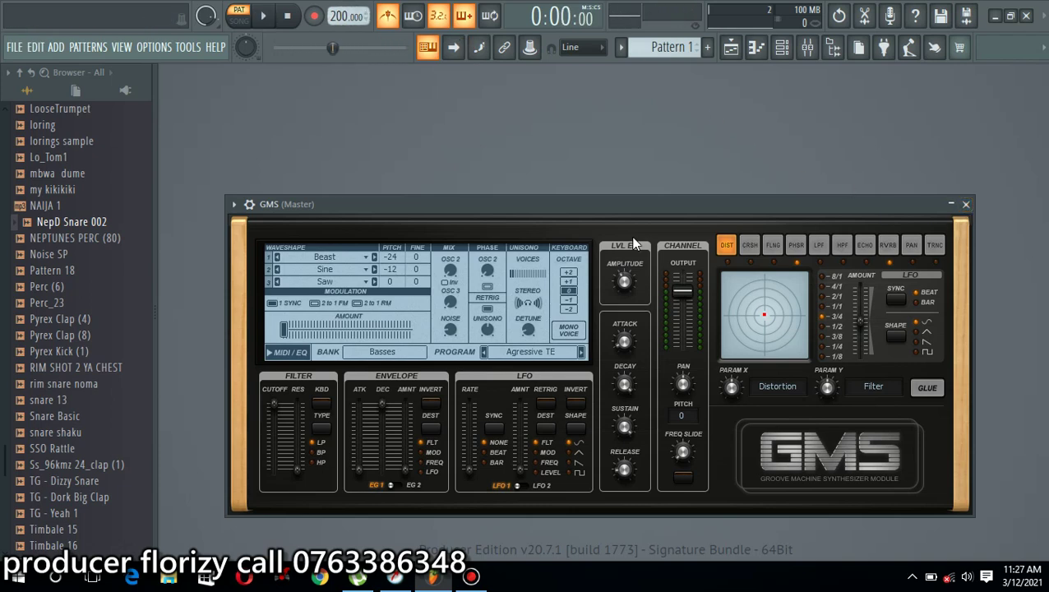
{"action": "key", "text": "n"}
Step: Close the GMS window and, in the GMS channel's piano roll, add short D5 notes on beats 1 and 2 of bar 1
{"action": "left_click", "coordinate": [967, 204]}
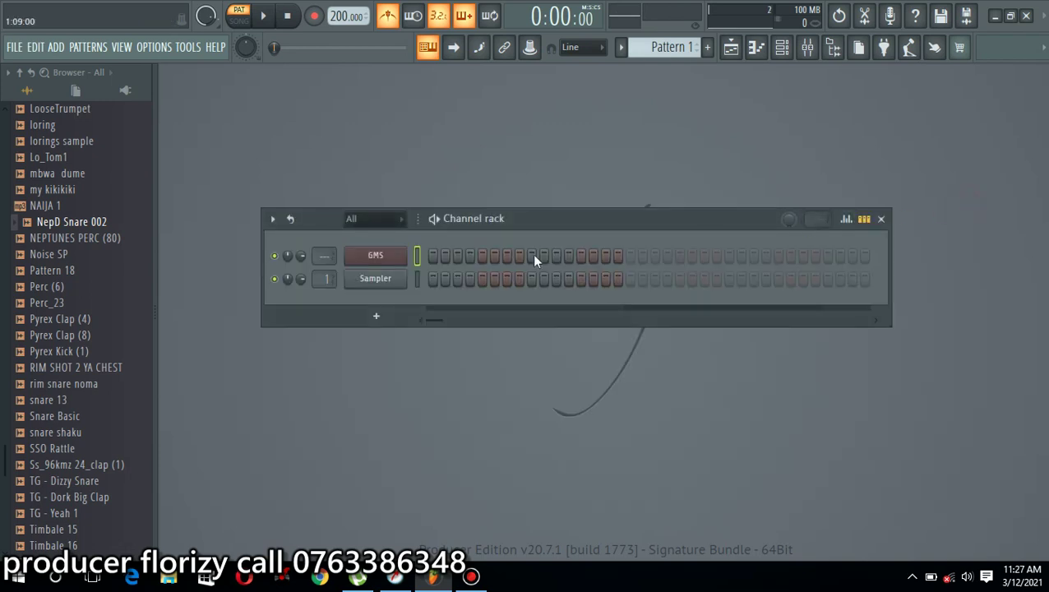
{"action": "right_click", "coordinate": [391, 260]}
{"action": "left_click", "coordinate": [443, 256]}
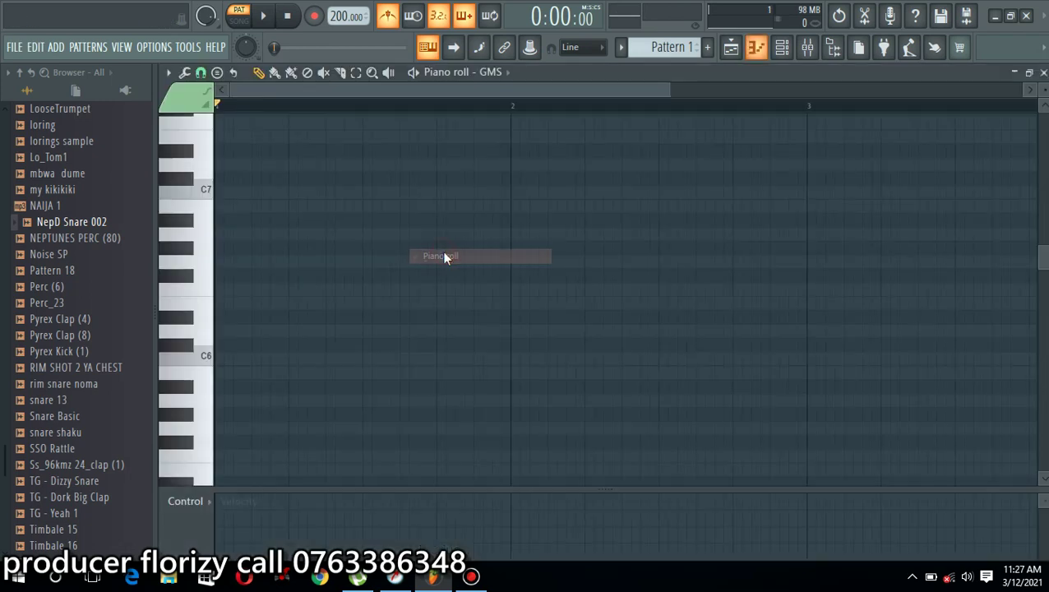
{"action": "left_click_drag", "start_coordinate": [237, 339], "coordinate": [185, 218]}
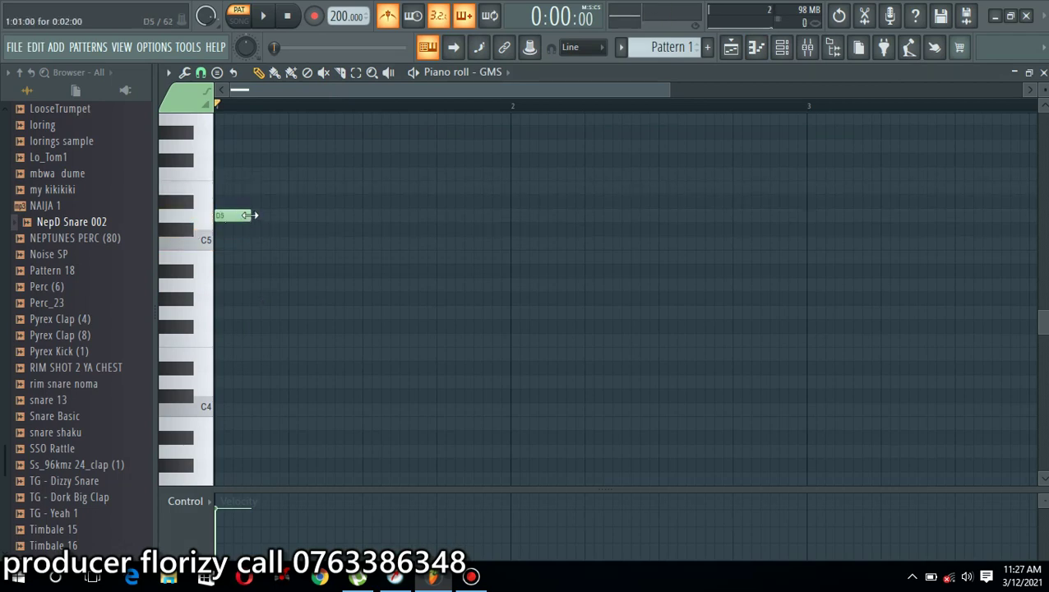
{"action": "key", "text": "space"}
{"action": "key", "text": "space"}
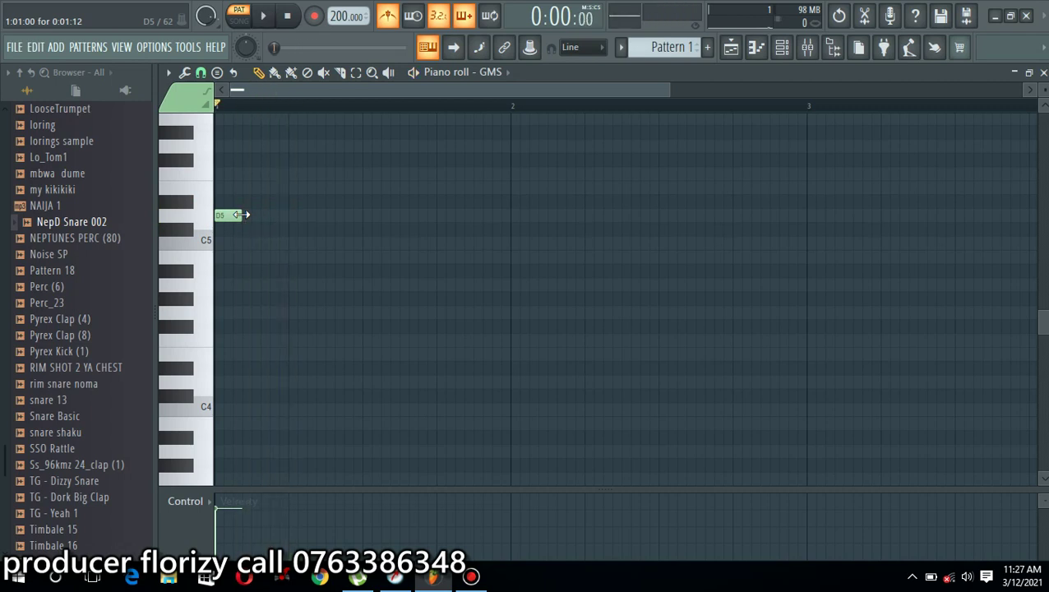
{"action": "left_click", "coordinate": [289, 217]}
{"action": "key", "text": "space"}
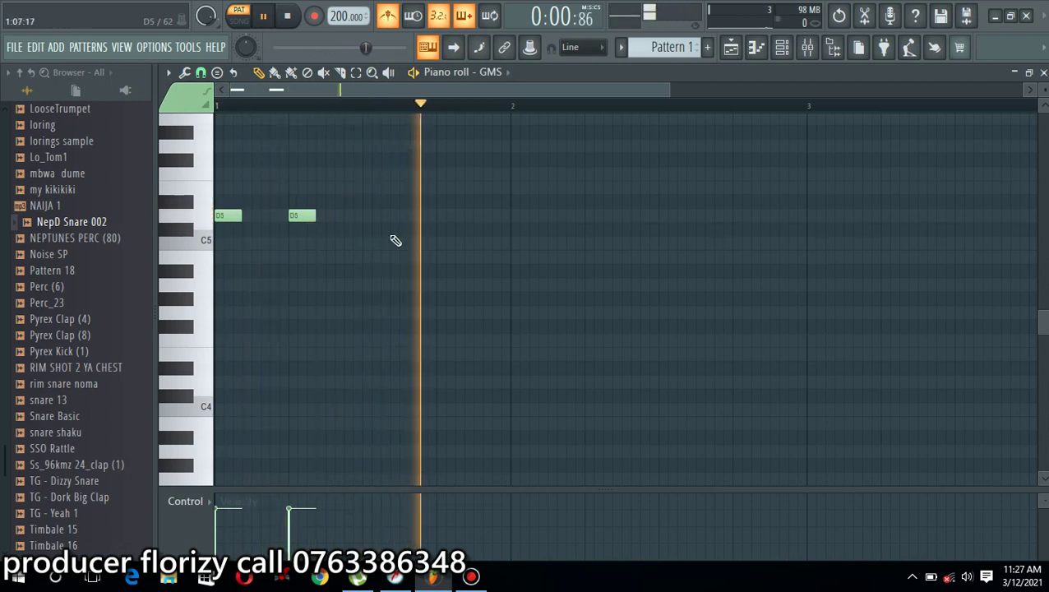
{"action": "key", "text": "space"}
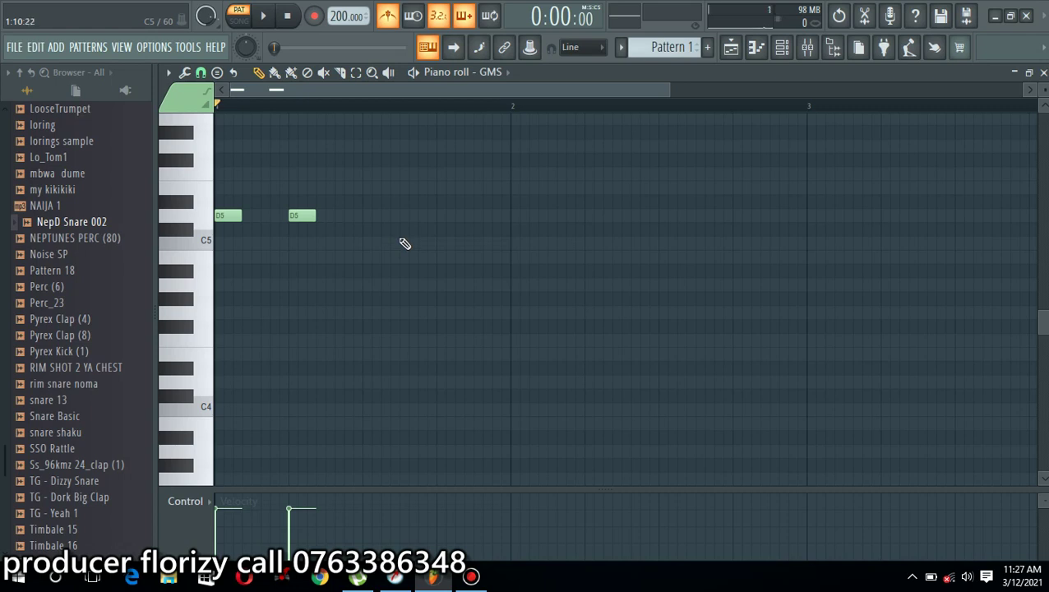
Step: Set the piano roll snap to Main, then add A4 on beat 4 of bar 1 and D5 on beats 1 and 2 of bar 2
{"action": "left_click", "coordinate": [201, 72]}
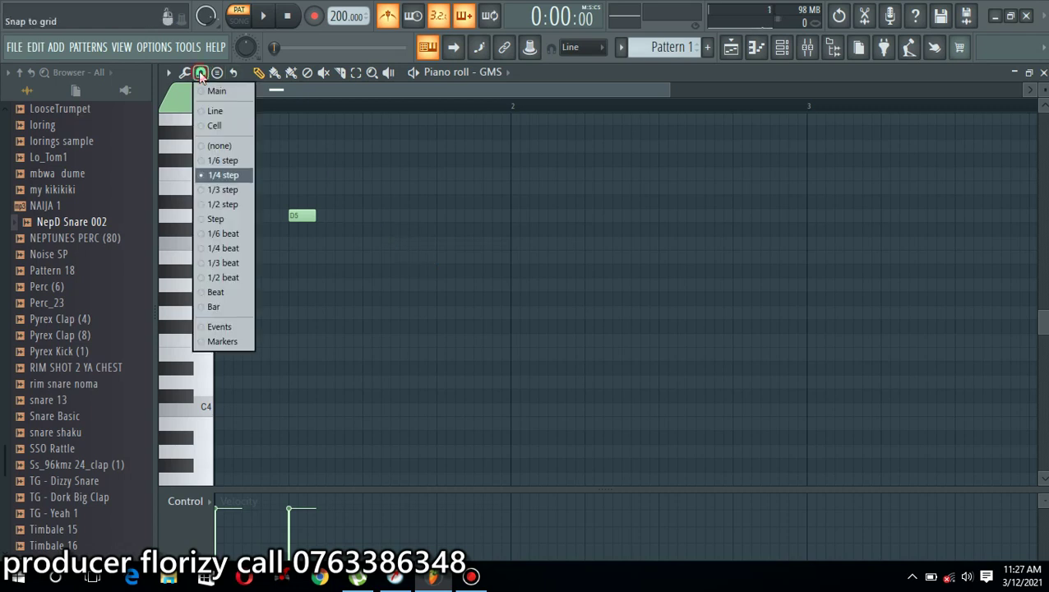
{"action": "left_click", "coordinate": [211, 92]}
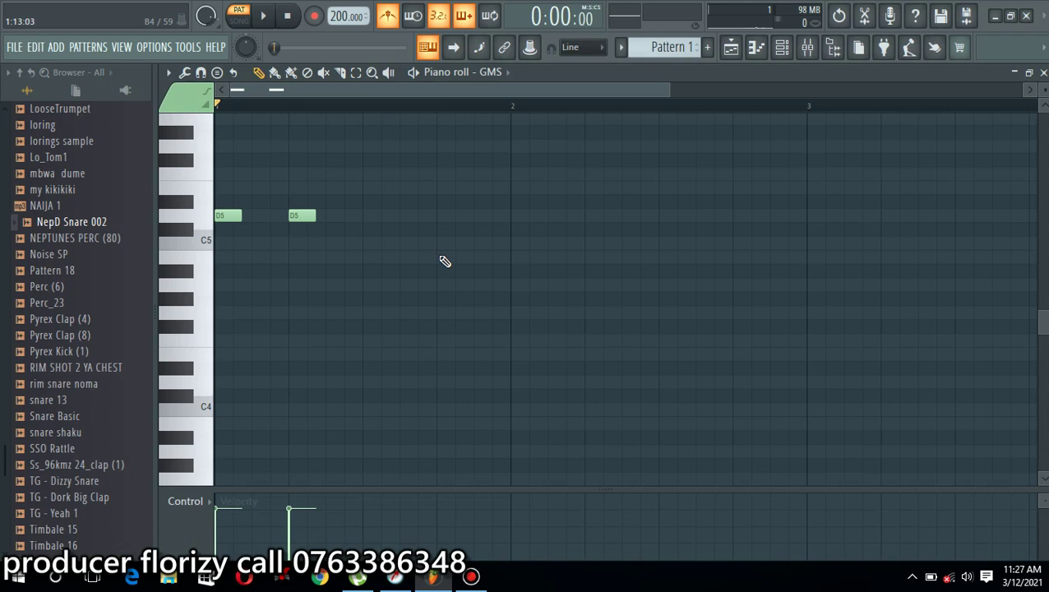
{"action": "mouse_move", "coordinate": [445, 262]}
{"action": "left_mouse_down"}
{"action": "mouse_move", "coordinate": [438, 253]}
{"action": "mouse_move", "coordinate": [437, 285]}
{"action": "left_mouse_up"}
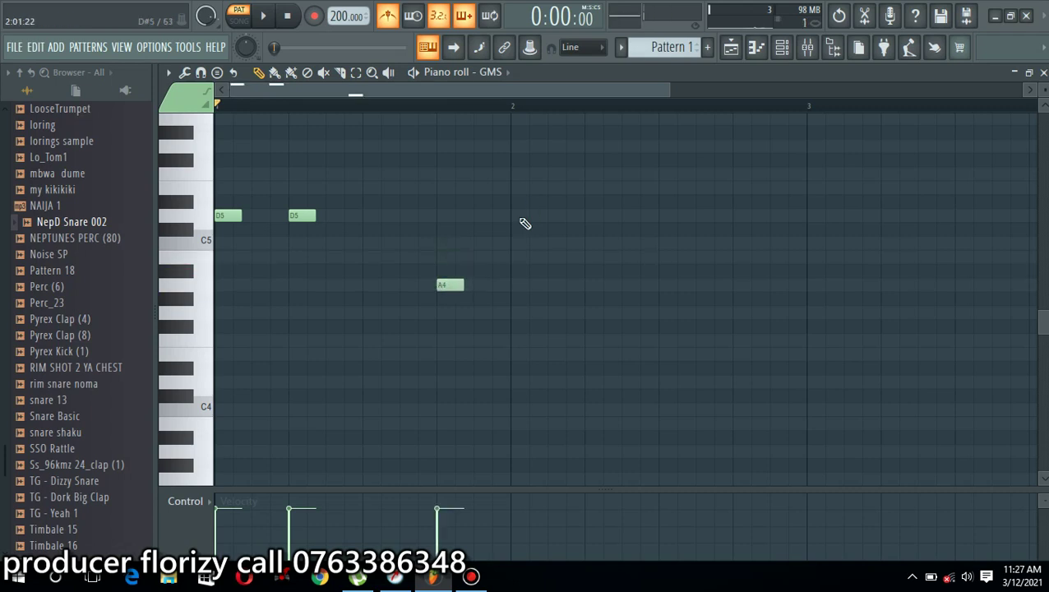
{"action": "left_click", "coordinate": [512, 219]}
{"action": "key", "text": "space"}
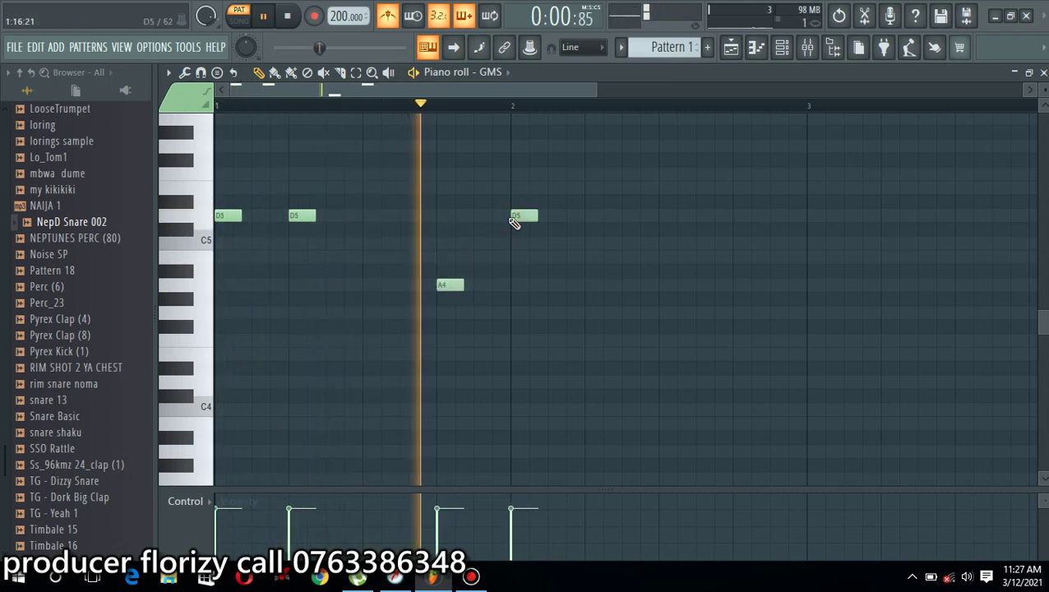
{"action": "left_click", "coordinate": [587, 216]}
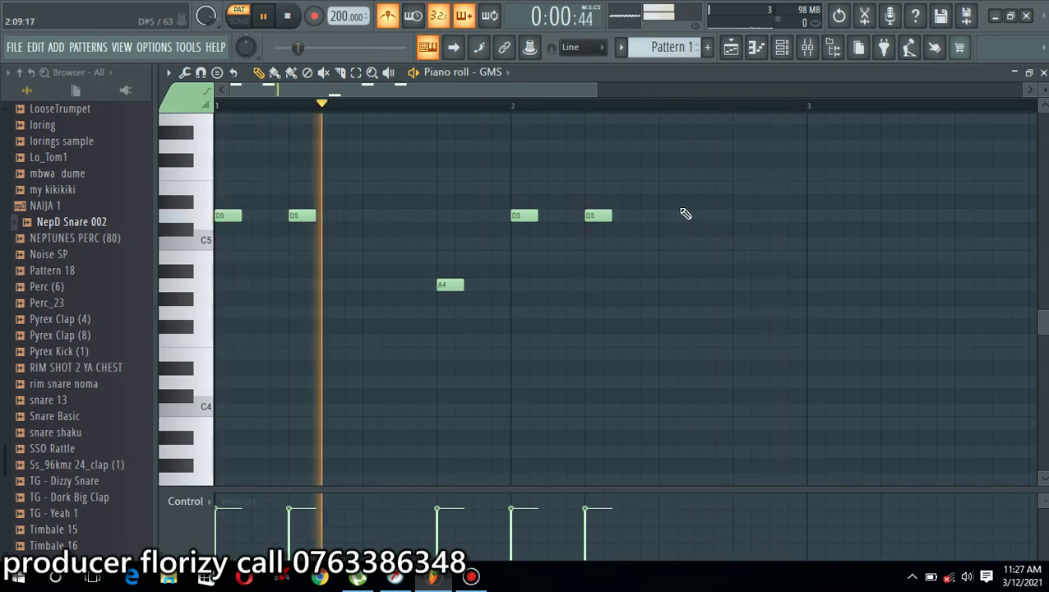
Step: Select all notes of the two-bar phrase and duplicate them at the same pitch, starting at bar 3
{"action": "left_click_drag", "start_coordinate": [593, 96], "coordinate": [720, 96]}
{"action": "key", "text": "space"}
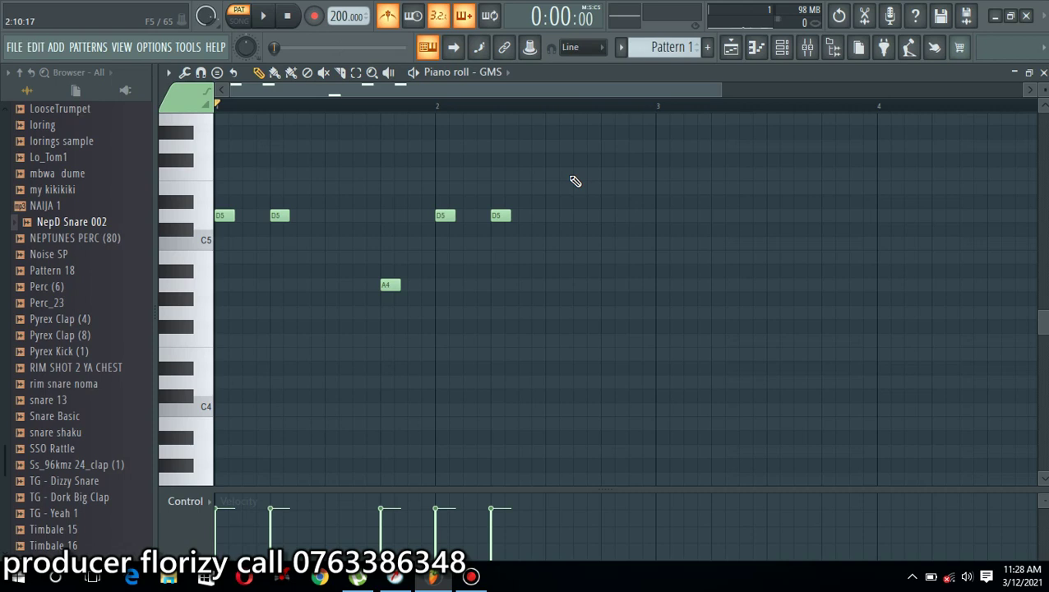
{"action": "left_click_drag", "start_coordinate": [576, 181], "coordinate": [168, 370]}
{"action": "key", "text": "space"}
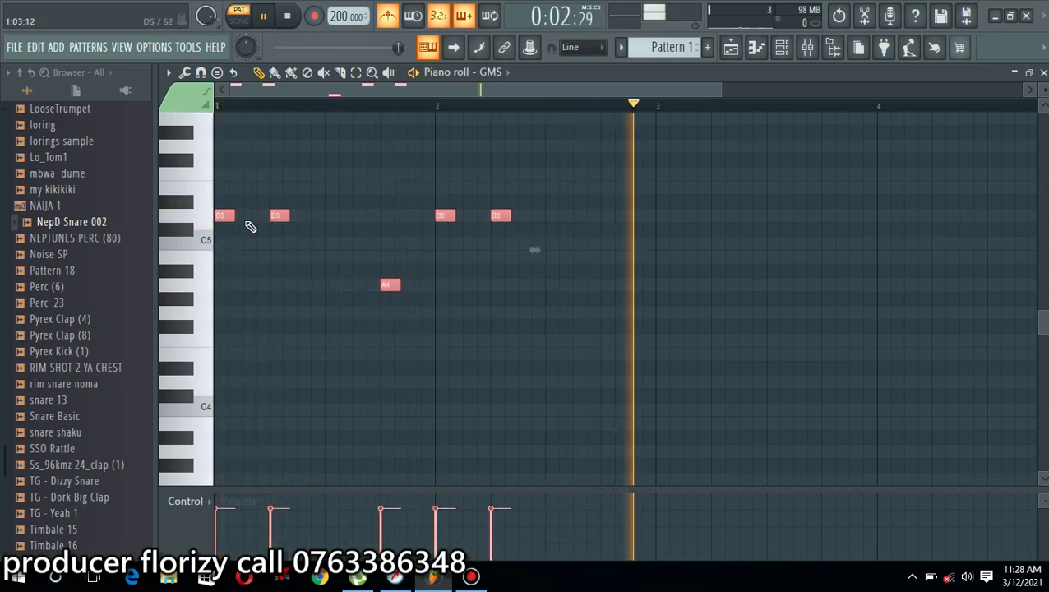
{"action": "left_click_drag", "start_coordinate": [225, 217], "coordinate": [656, 212]}
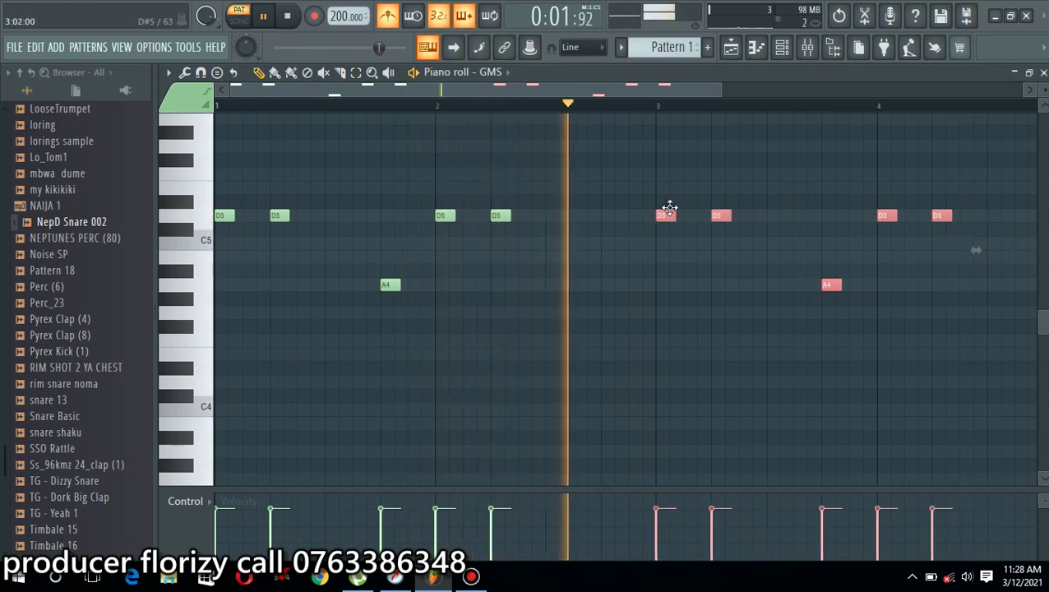
Step: Select the whole four-bar phrase and duplicate it from bar 5, lowered so that the copy starts on A4
{"action": "scroll", "coordinate": [605, 92], "scroll_direction": "down", "scroll_amount": 3}
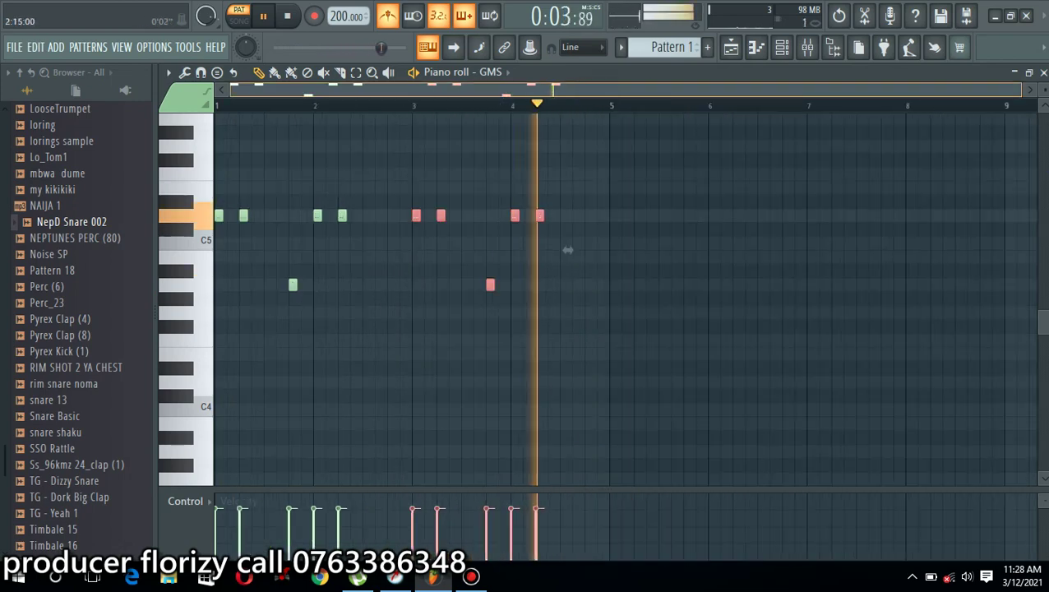
{"action": "left_click_drag", "start_coordinate": [766, 157], "coordinate": [215, 339]}
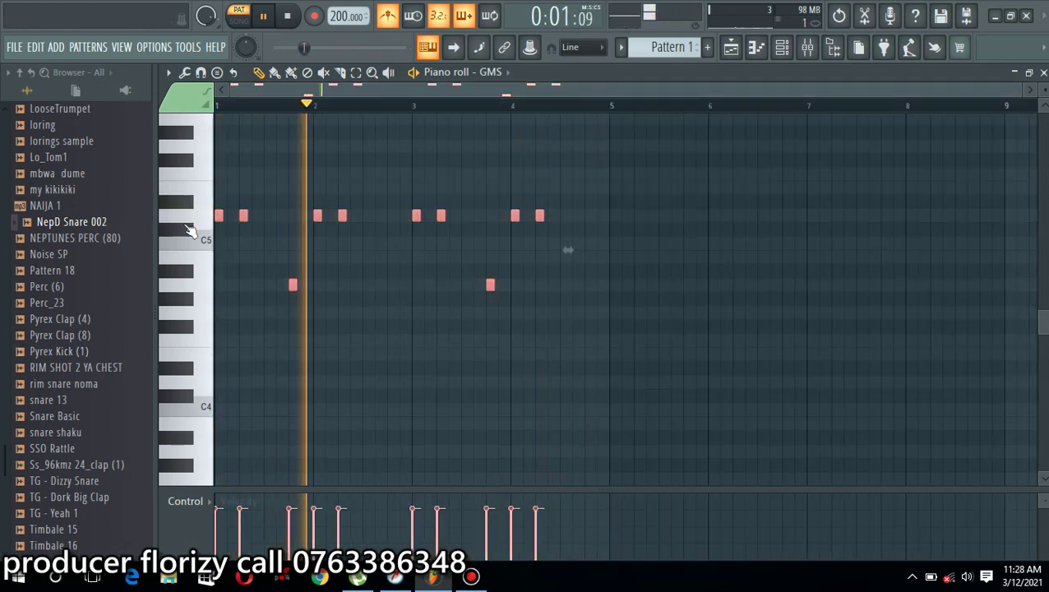
{"action": "left_click_drag", "start_coordinate": [221, 214], "coordinate": [623, 290]}
{"action": "key", "text": "space"}
Step: Transpose the copied notes in bars 5 to 8 down two semitones to start on G4, play the pattern and deselect them
{"action": "scroll", "coordinate": [630, 307], "scroll_direction": "down", "scroll_amount": 3}
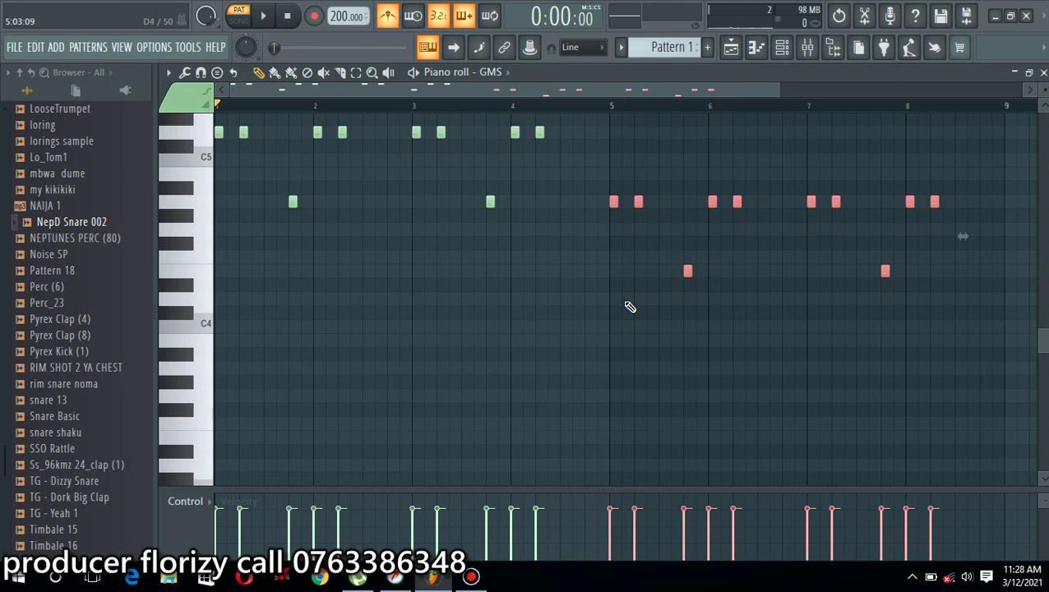
{"action": "key", "text": "shift+Down"}
{"action": "key", "text": "shift+Down"}
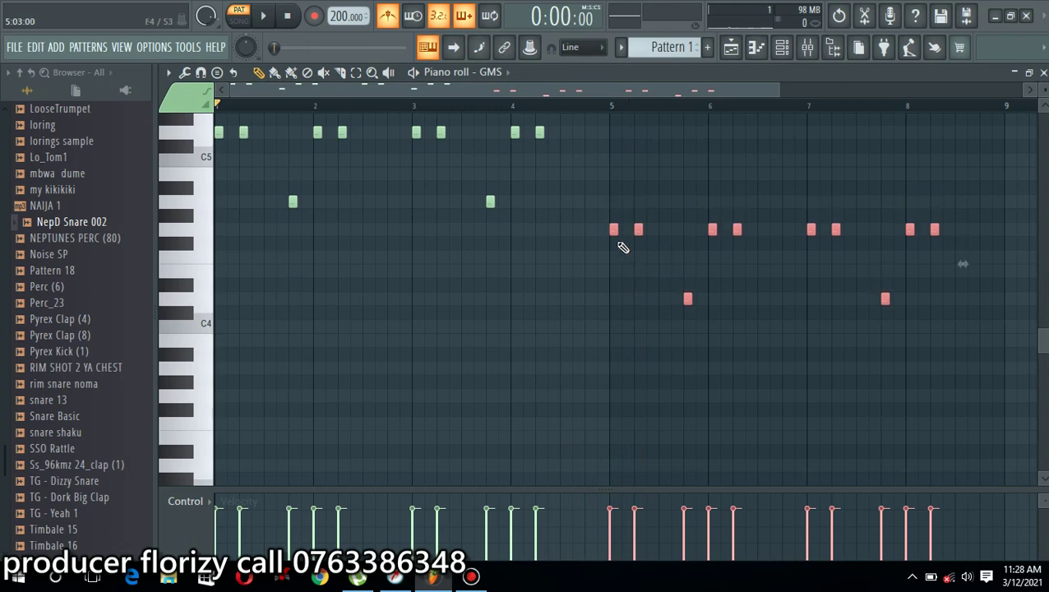
{"action": "left_click", "coordinate": [197, 232]}
{"action": "key", "text": "space"}
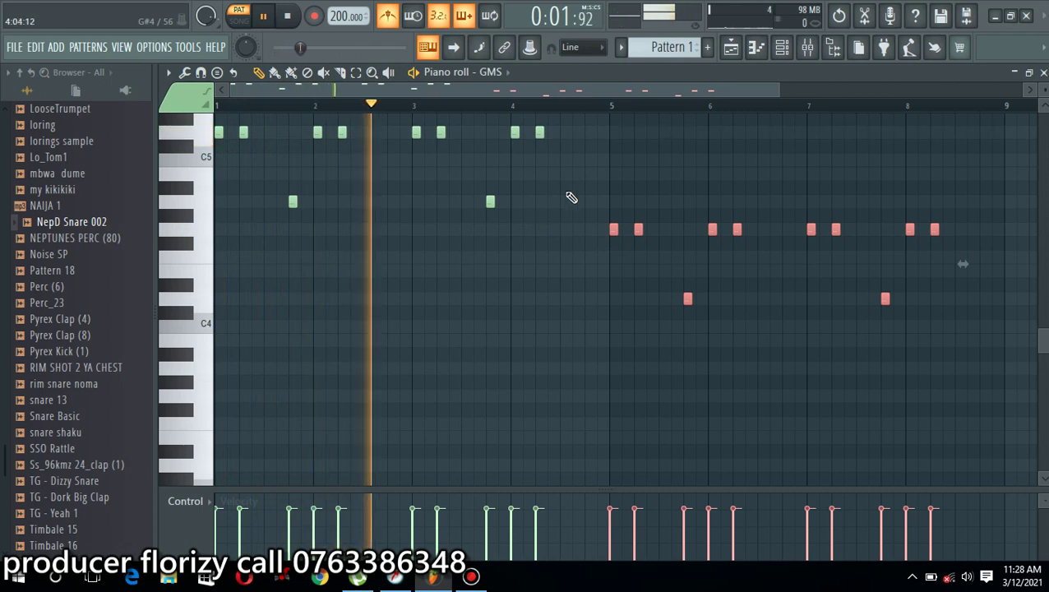
{"action": "left_click", "coordinate": [588, 184], "text": "ctrl"}
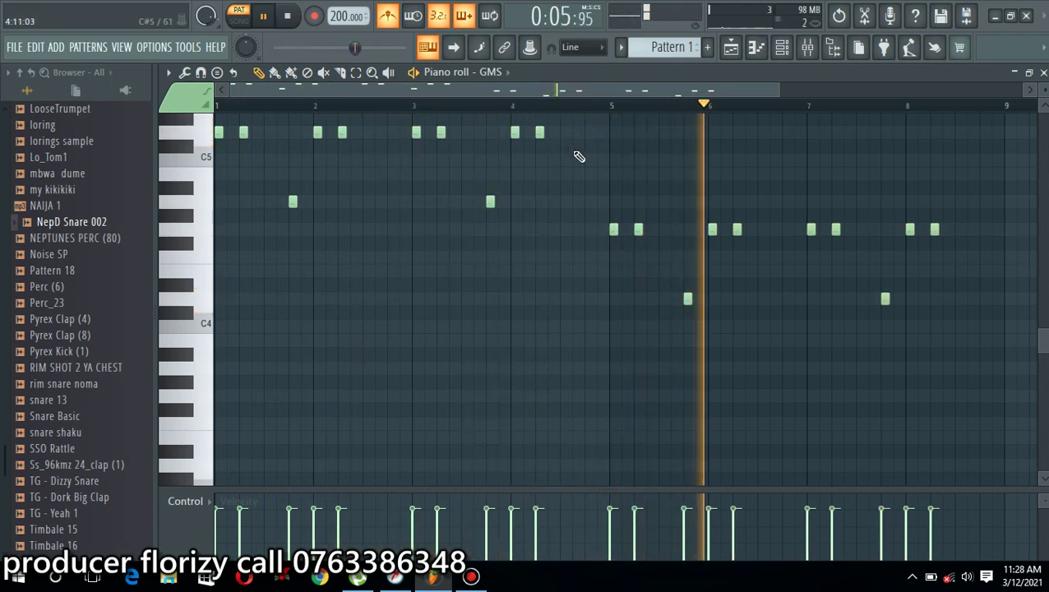
Step: Play the pattern and transpose only the notes in bars 7 and 8 up two semitones, then deselect them
{"action": "left_click_drag", "start_coordinate": [779, 90], "coordinate": [1040, 94]}
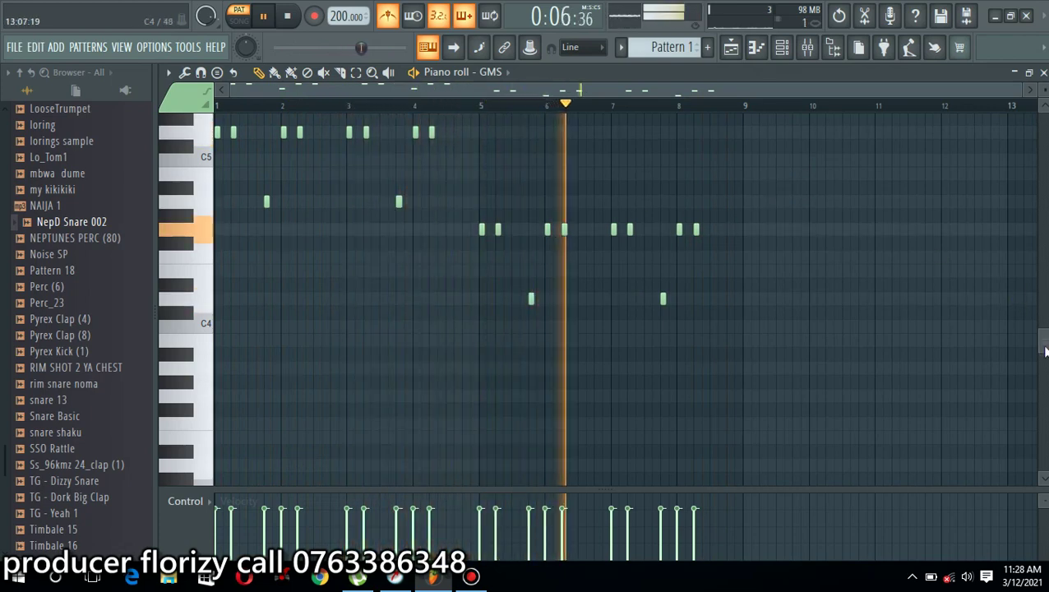
{"action": "scroll", "coordinate": [1045, 337], "scroll_direction": "up", "scroll_amount": 1}
{"action": "scroll", "coordinate": [1045, 337], "scroll_direction": "up", "scroll_amount": 1}
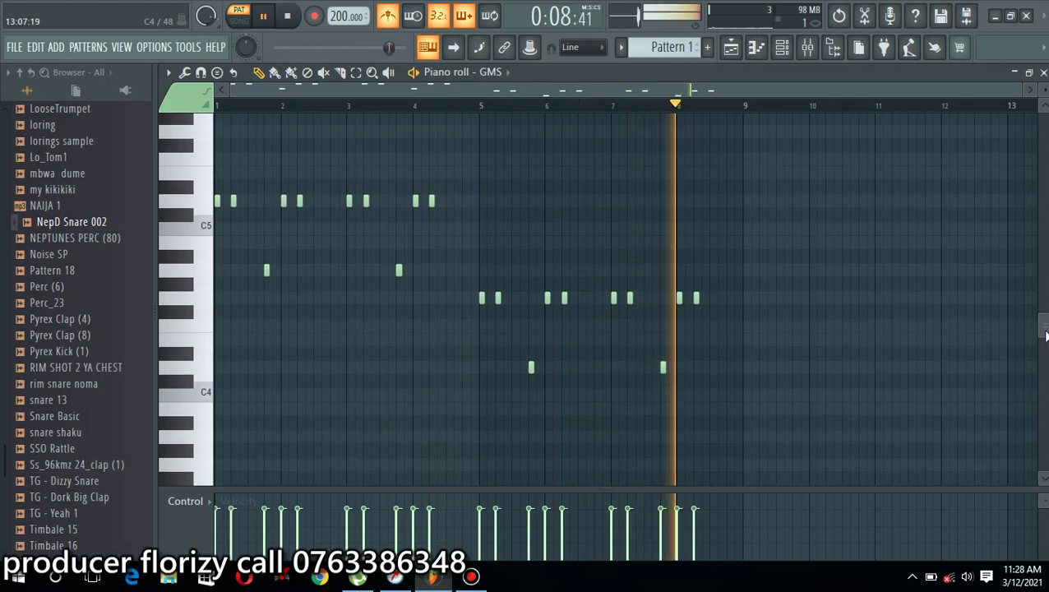
{"action": "key", "text": "space"}
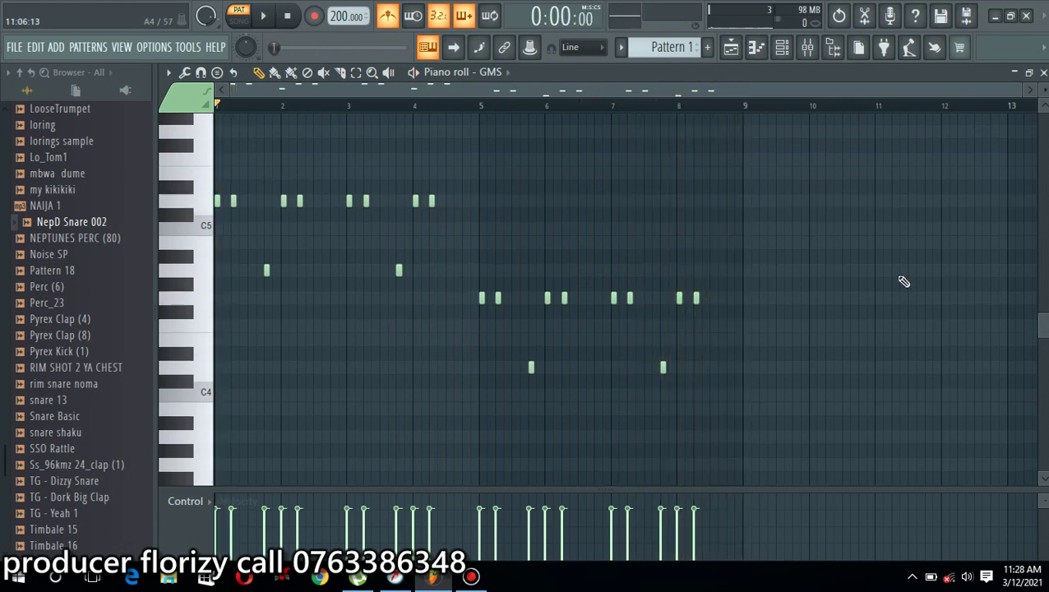
{"action": "key", "text": "space"}
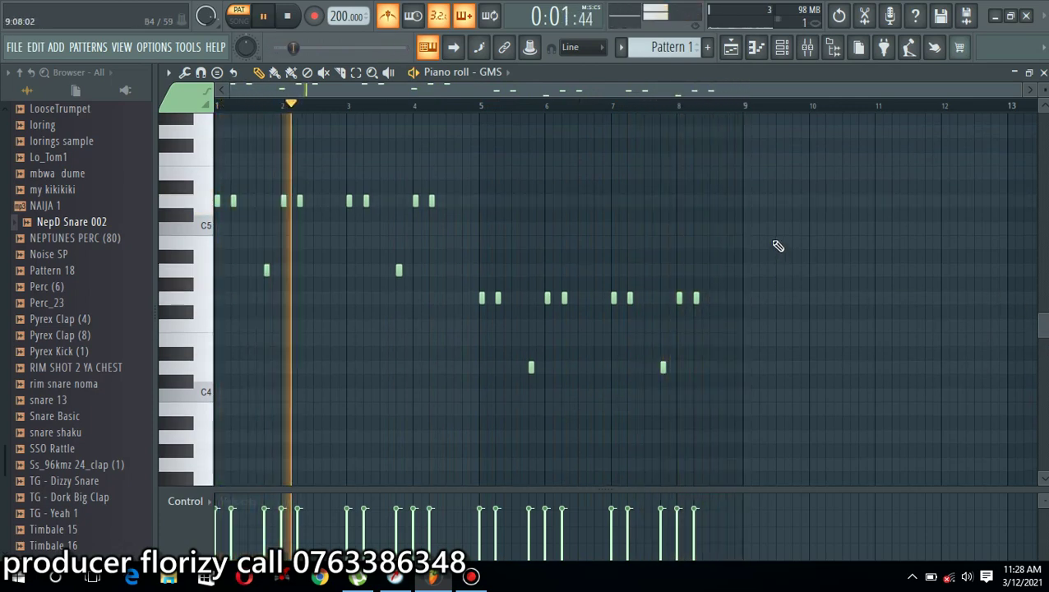
{"action": "left_click_drag", "start_coordinate": [772, 238], "coordinate": [591, 389]}
{"action": "key", "text": "Up"}
{"action": "key", "text": "Up"}
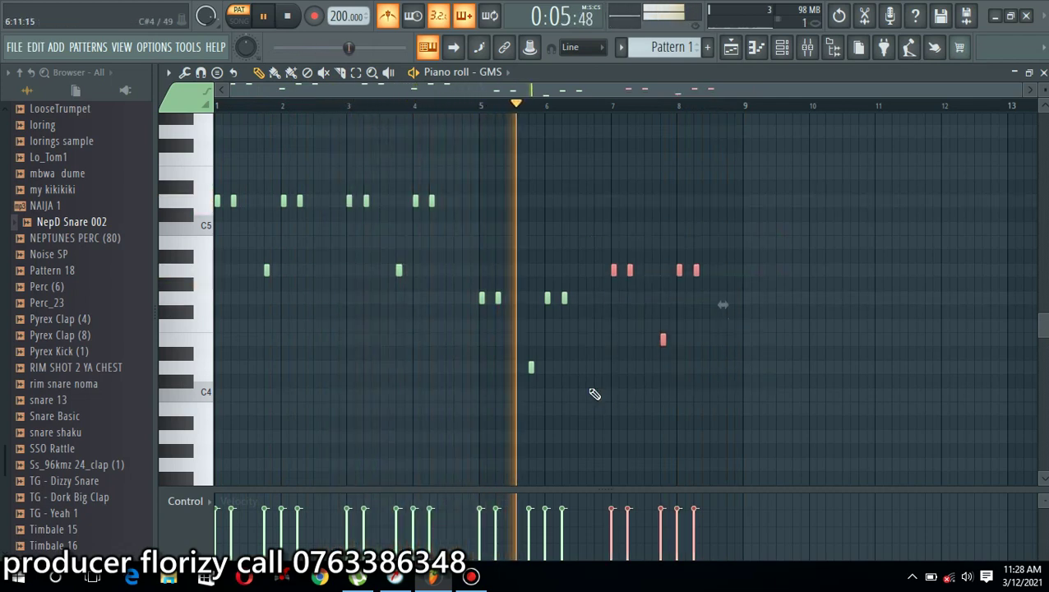
{"action": "left_click", "coordinate": [762, 408]}
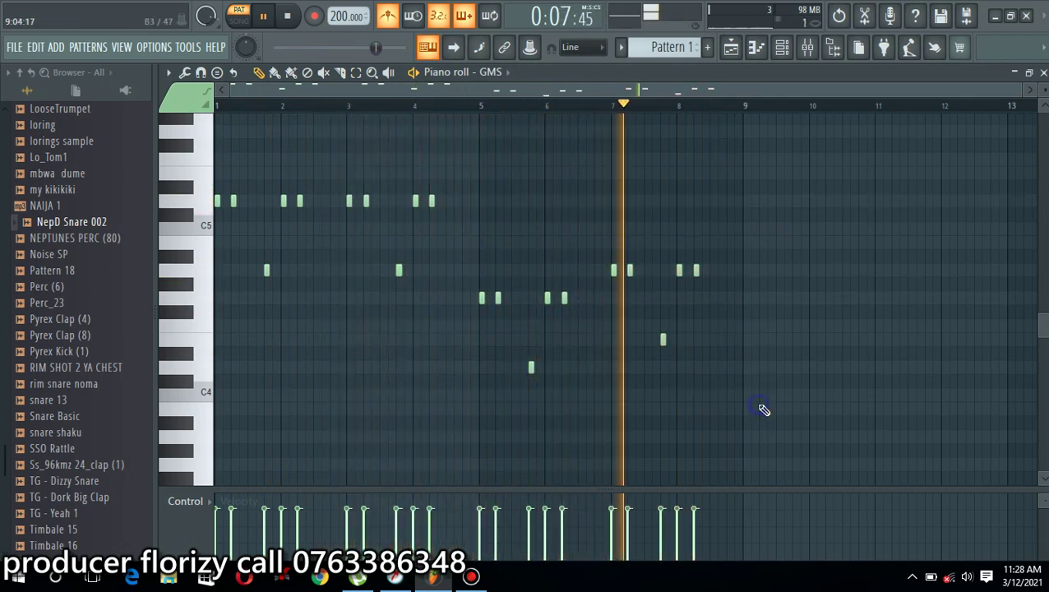
Step: Close the piano roll, stop playback and open the GMS synthesizer's settings from the channel rack
{"action": "left_click", "coordinate": [1044, 72]}
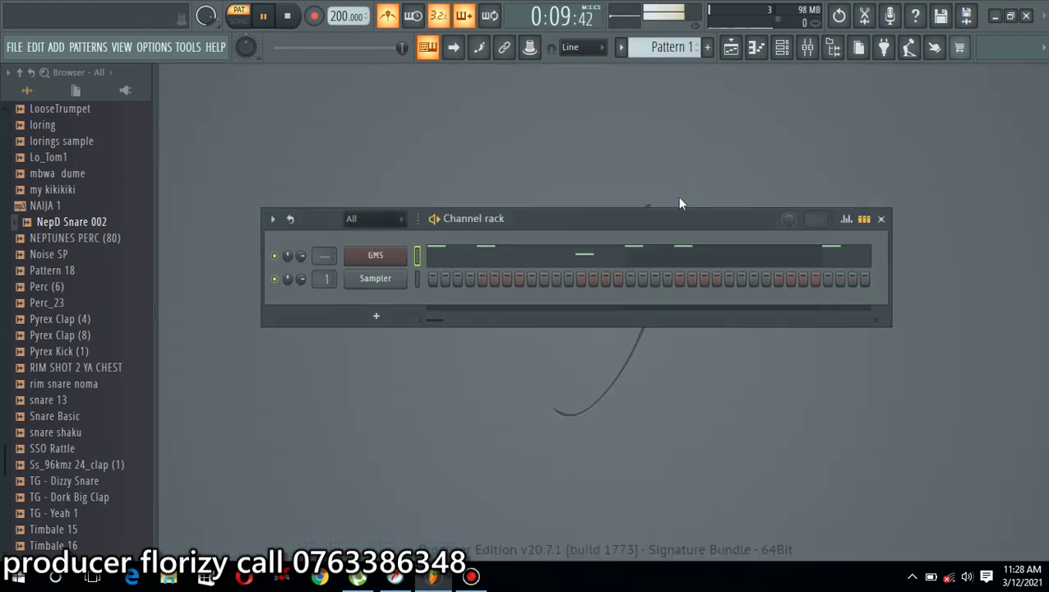
{"action": "key", "text": "space"}
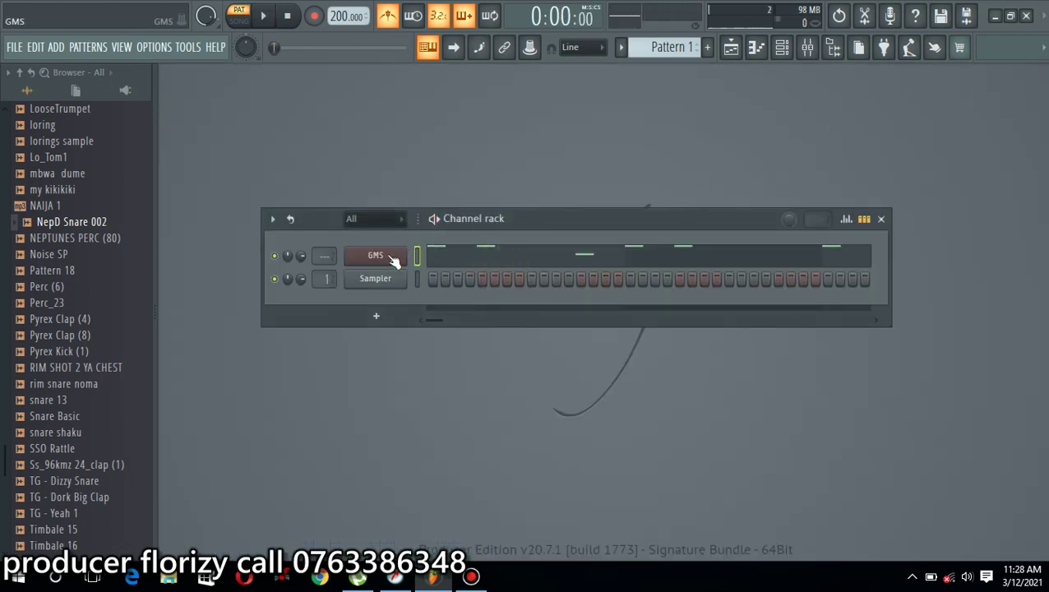
{"action": "left_click", "coordinate": [394, 260]}
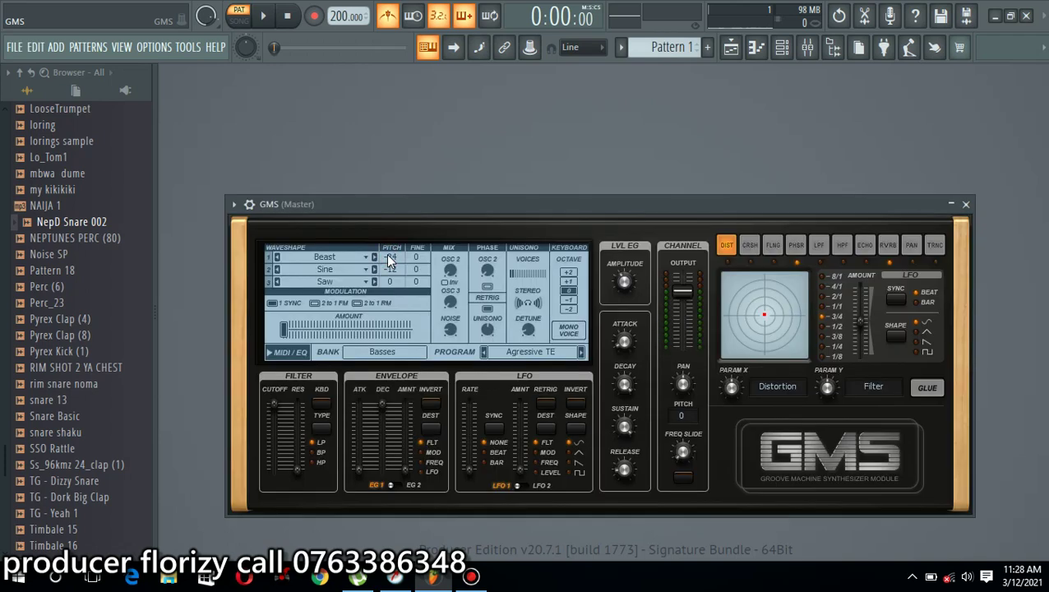
Step: Bring up the channel rack, play the pattern and reopen the GMS synthesizer's settings
{"action": "mouse_move", "coordinate": [550, 6]}
{"action": "key", "text": "F6"}
{"action": "key", "text": "space"}
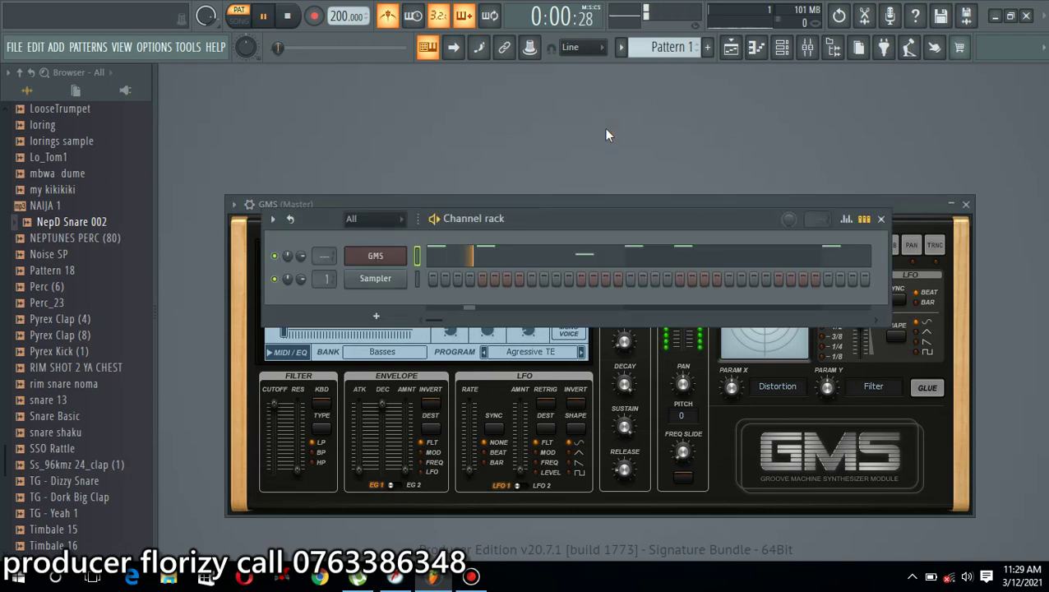
{"action": "left_click", "coordinate": [397, 260]}
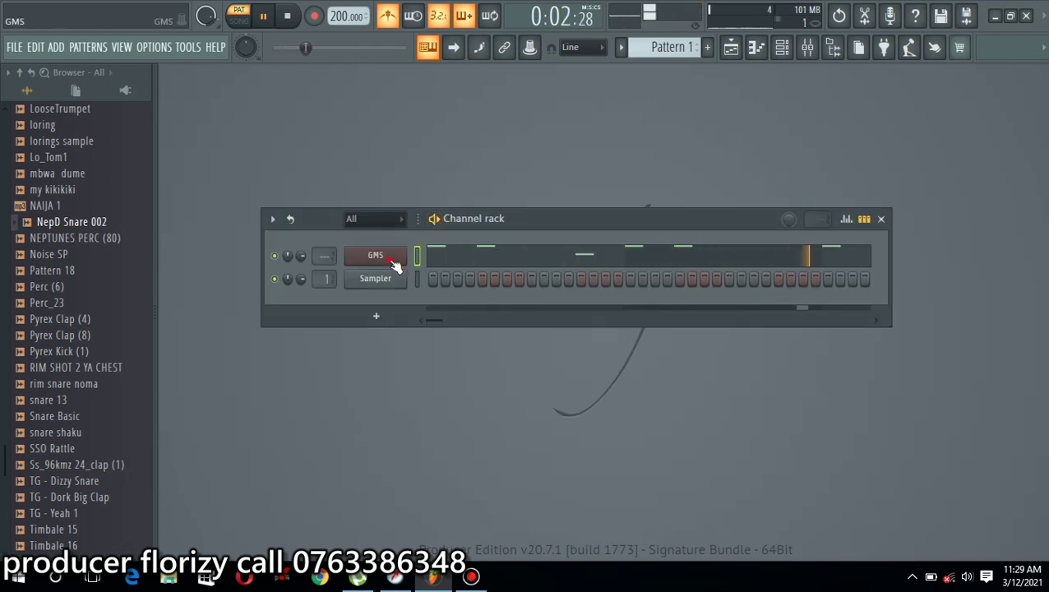
{"action": "left_click", "coordinate": [398, 260]}
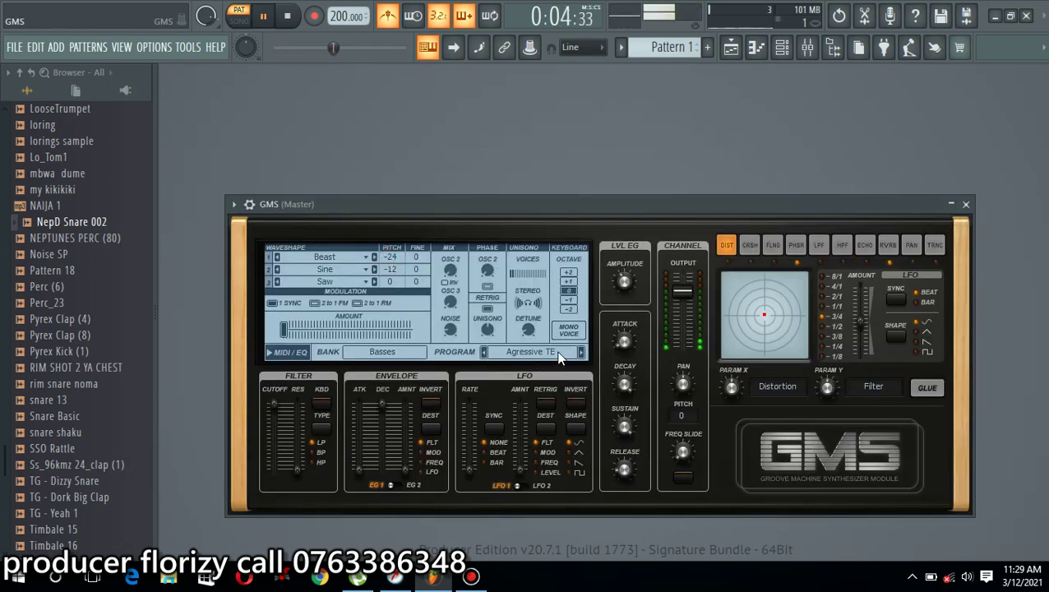
Step: Open the GMS preset library and audition the Basses presets from Analog Bass 1 TE through Bouncey Square TE
{"action": "left_click", "coordinate": [531, 353]}
{"action": "left_click", "coordinate": [647, 305]}
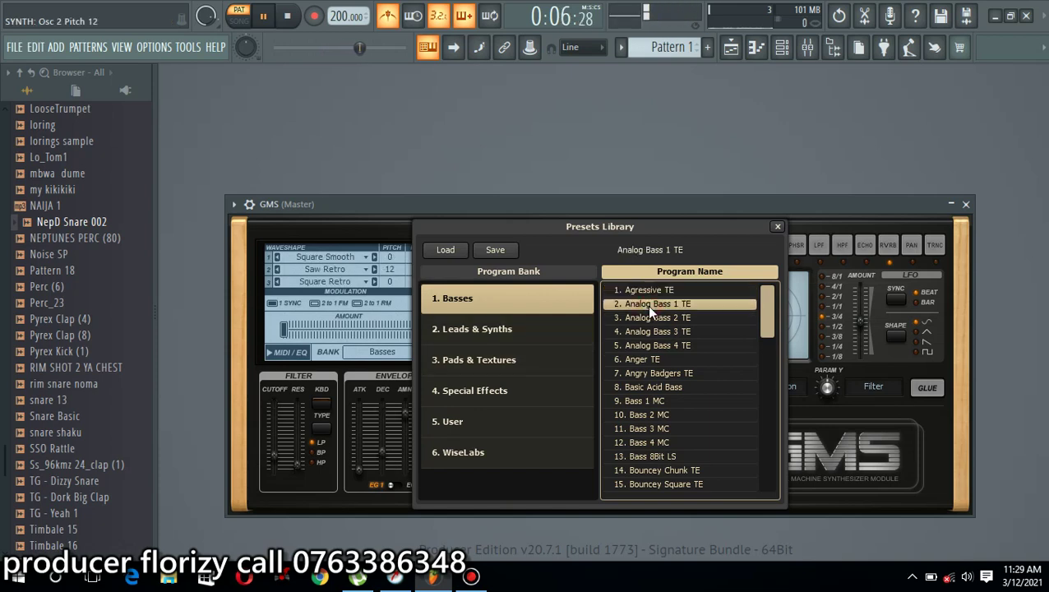
{"action": "left_click", "coordinate": [652, 321]}
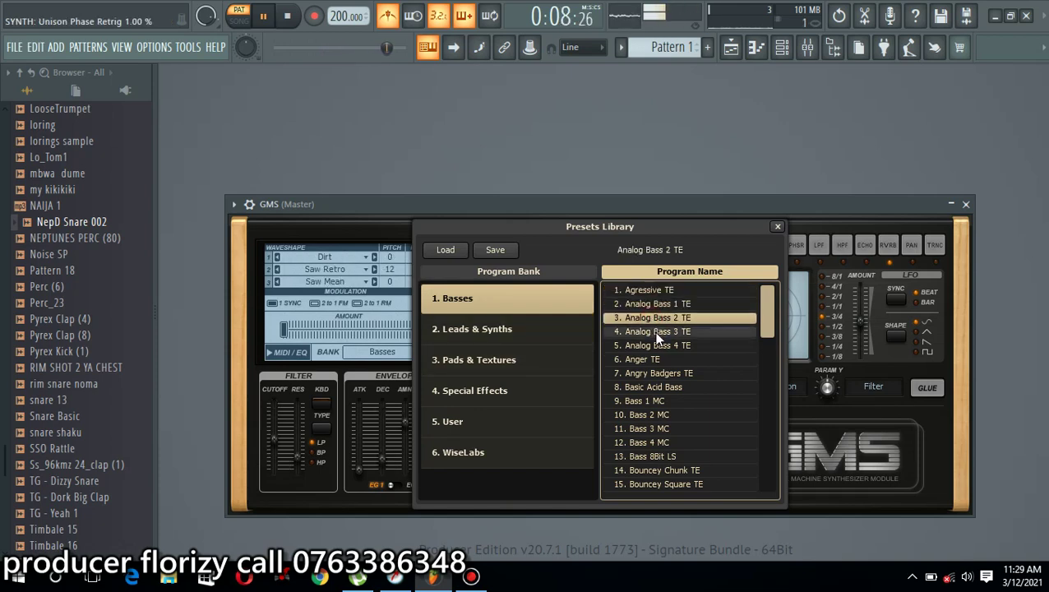
{"action": "left_click", "coordinate": [657, 333]}
{"action": "left_click", "coordinate": [657, 345]}
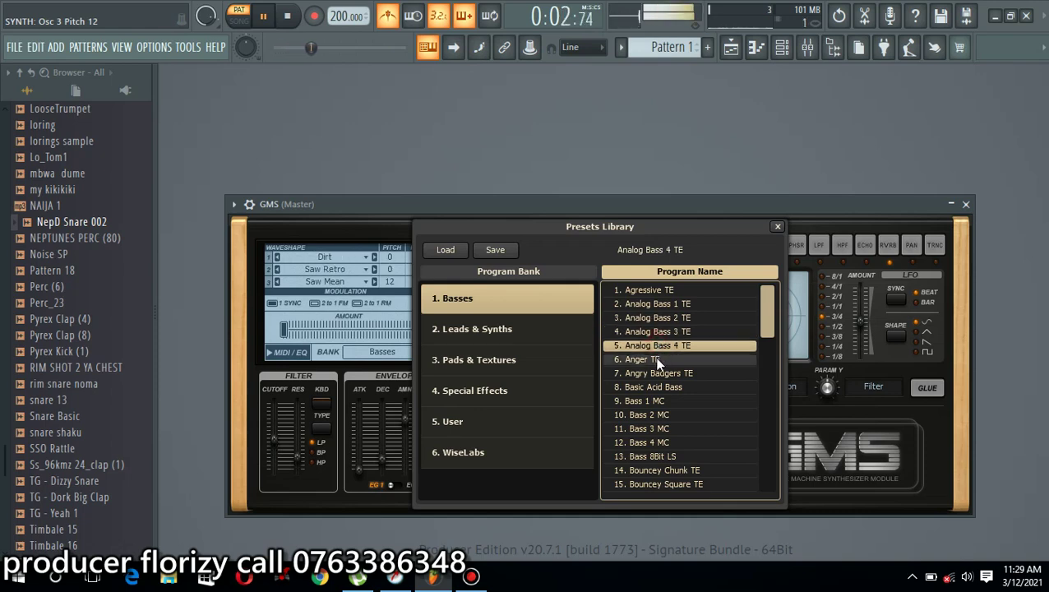
{"action": "left_click", "coordinate": [657, 360]}
{"action": "left_click", "coordinate": [658, 375]}
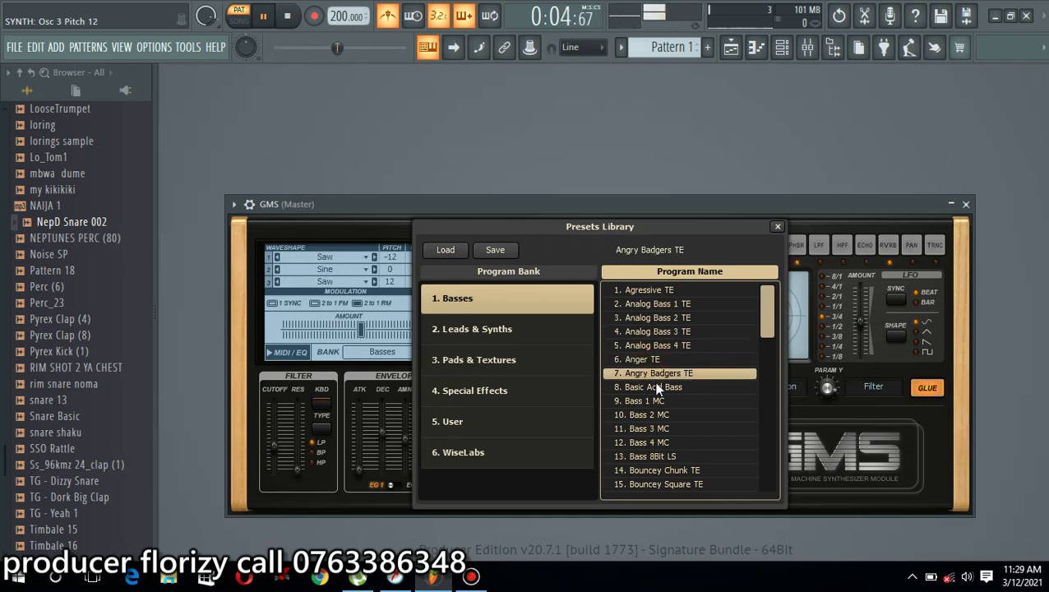
{"action": "left_click", "coordinate": [654, 386]}
{"action": "left_click", "coordinate": [658, 401]}
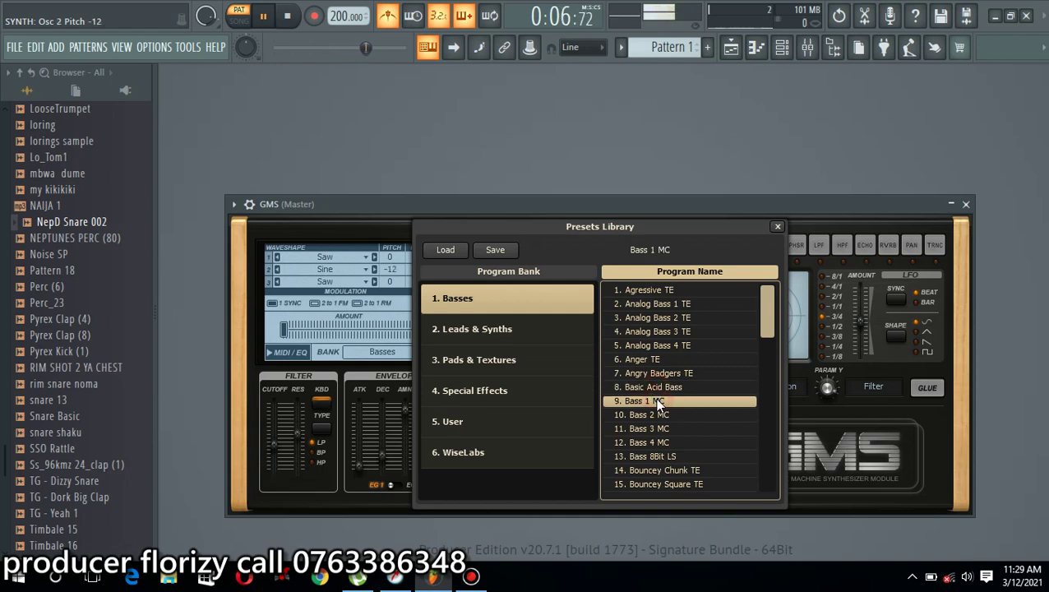
{"action": "left_click", "coordinate": [662, 418]}
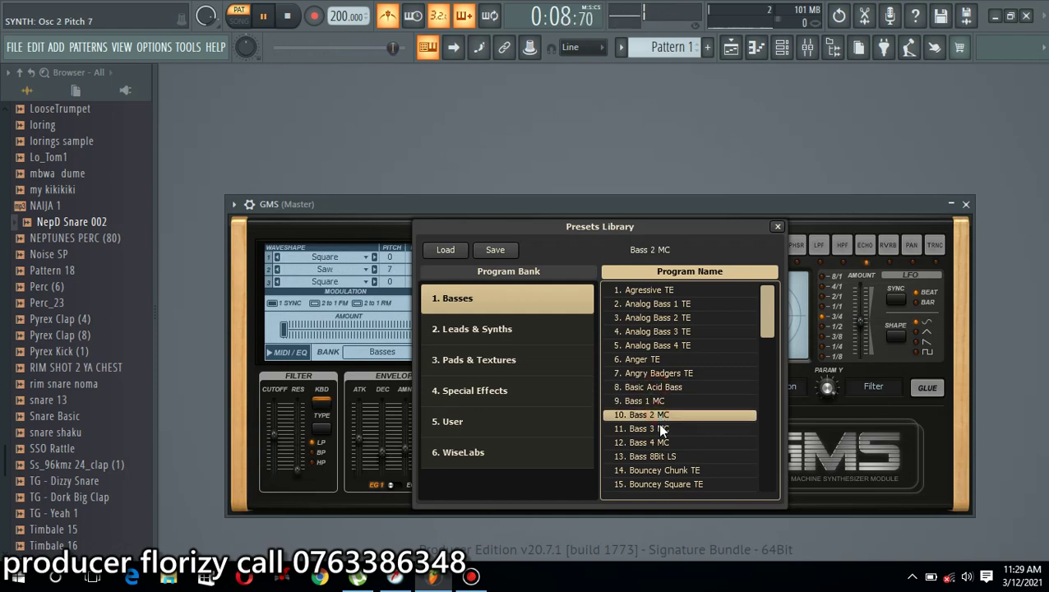
{"action": "left_click", "coordinate": [658, 429]}
{"action": "left_click", "coordinate": [660, 444]}
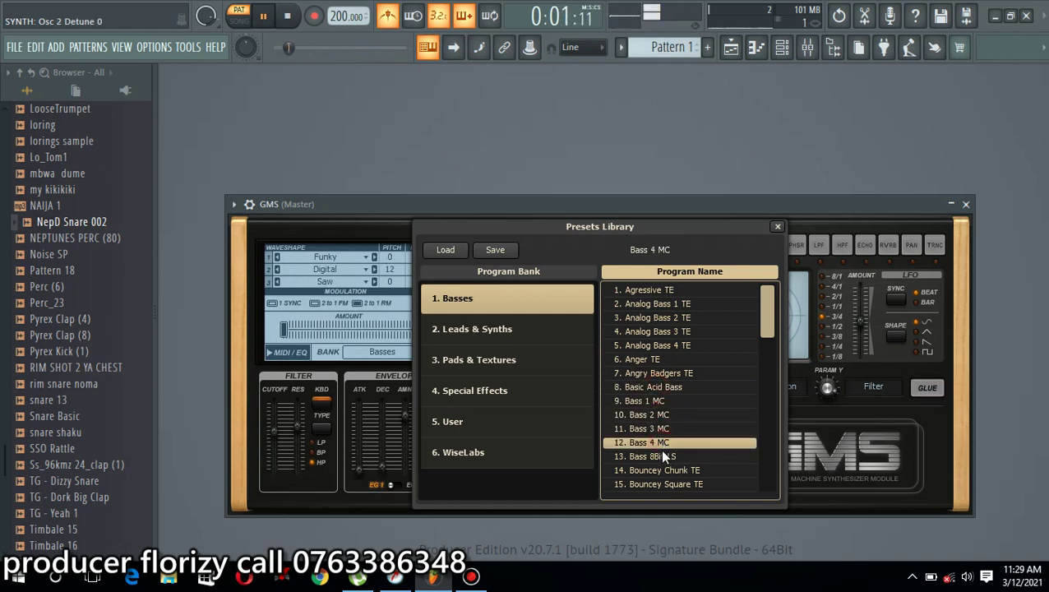
{"action": "left_click", "coordinate": [660, 455]}
{"action": "left_click", "coordinate": [666, 471]}
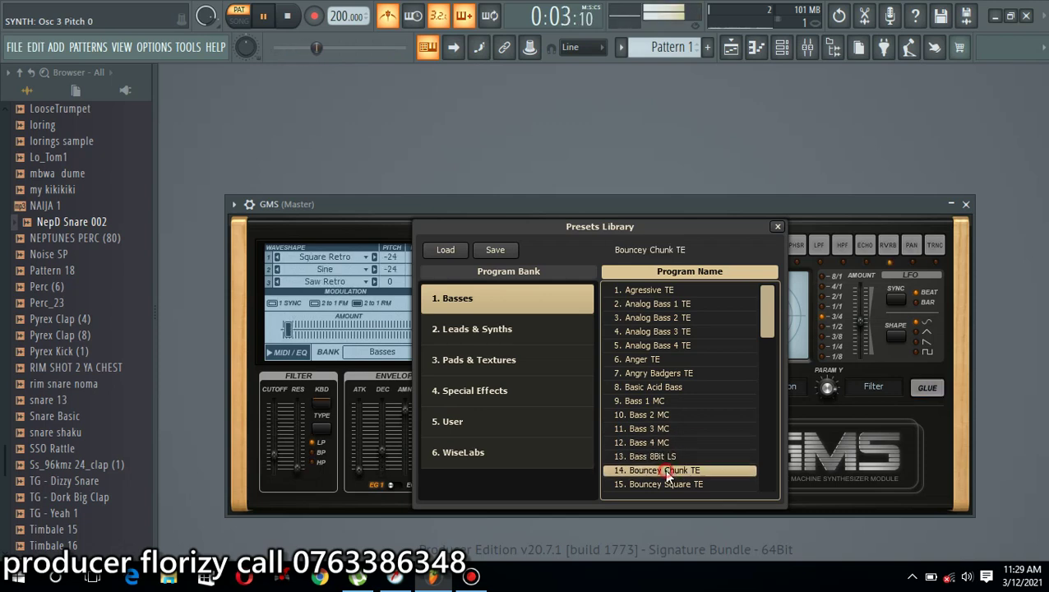
{"action": "left_click", "coordinate": [670, 484]}
Step: Audition the Basses presets from Chunky Bass TE through Funky Bass LS while the pattern plays
{"action": "left_click_drag", "start_coordinate": [766, 323], "coordinate": [770, 373]}
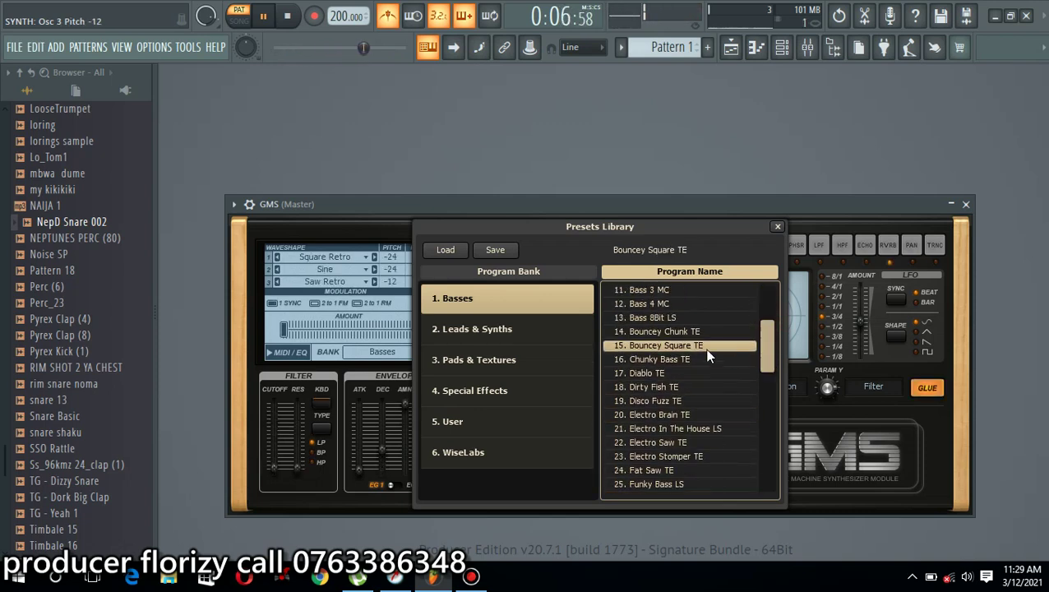
{"action": "left_click", "coordinate": [662, 360]}
{"action": "left_click", "coordinate": [658, 373]}
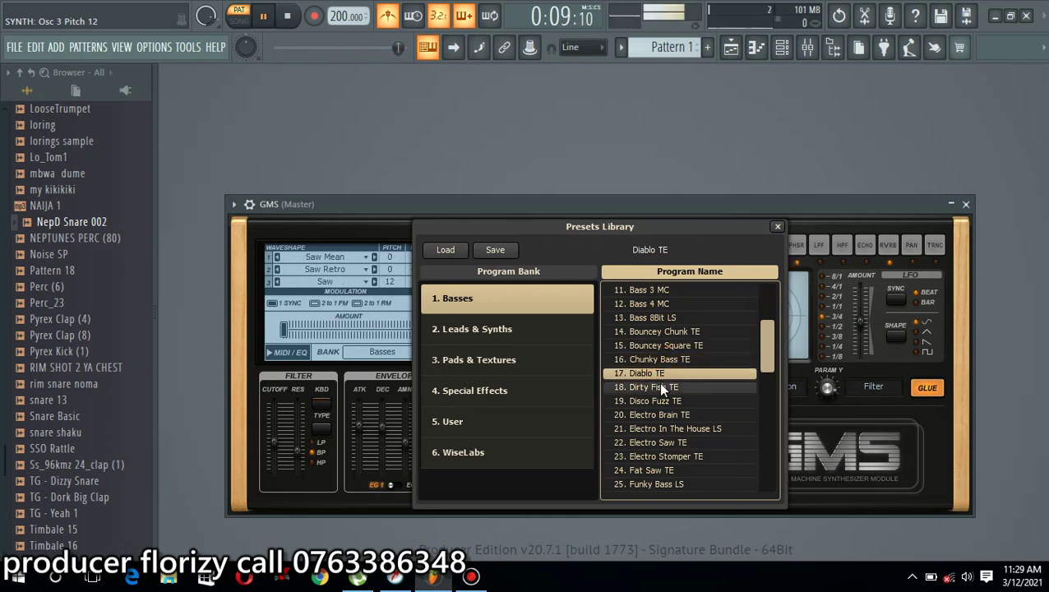
{"action": "left_click", "coordinate": [661, 387]}
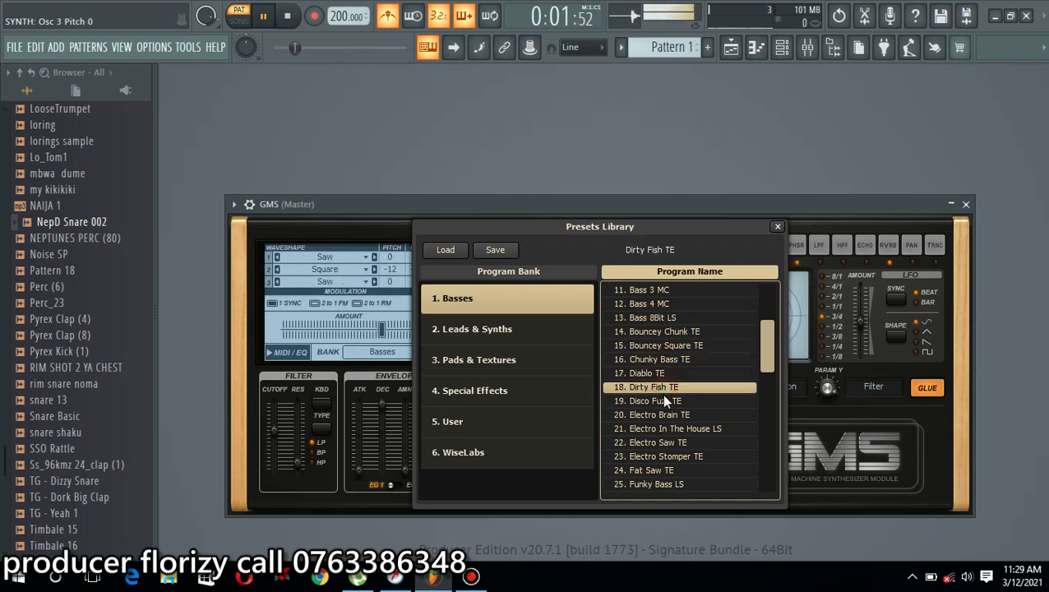
{"action": "left_click", "coordinate": [662, 399]}
{"action": "left_click", "coordinate": [663, 412]}
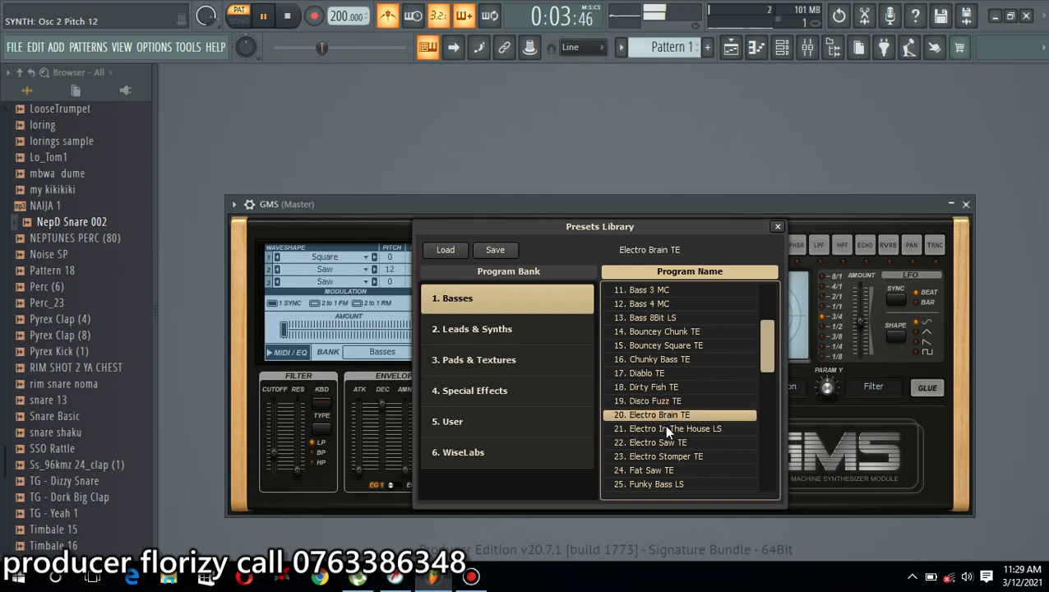
{"action": "left_click", "coordinate": [667, 426]}
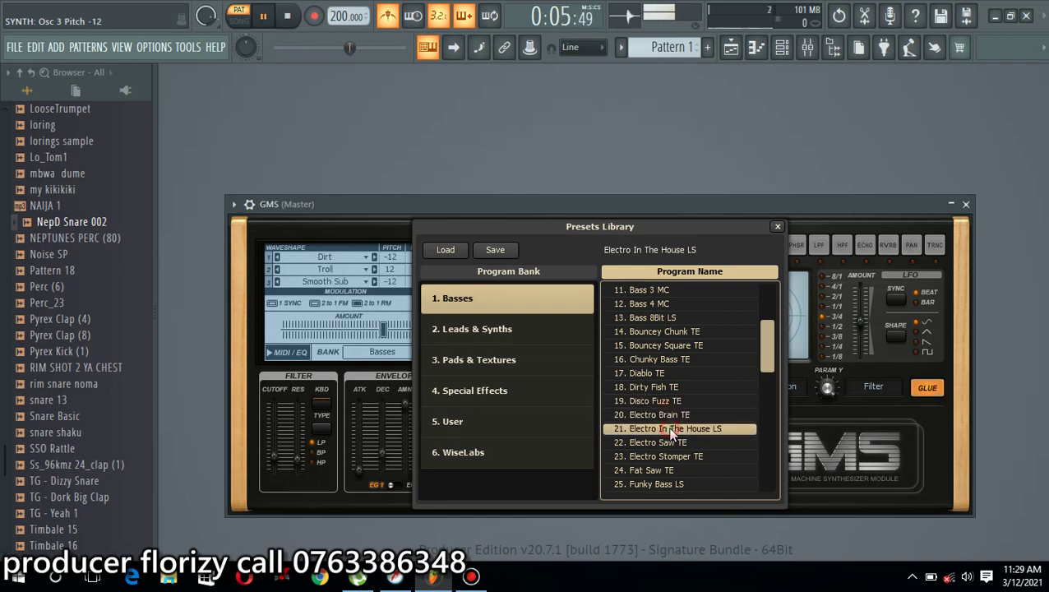
{"action": "left_click", "coordinate": [669, 441]}
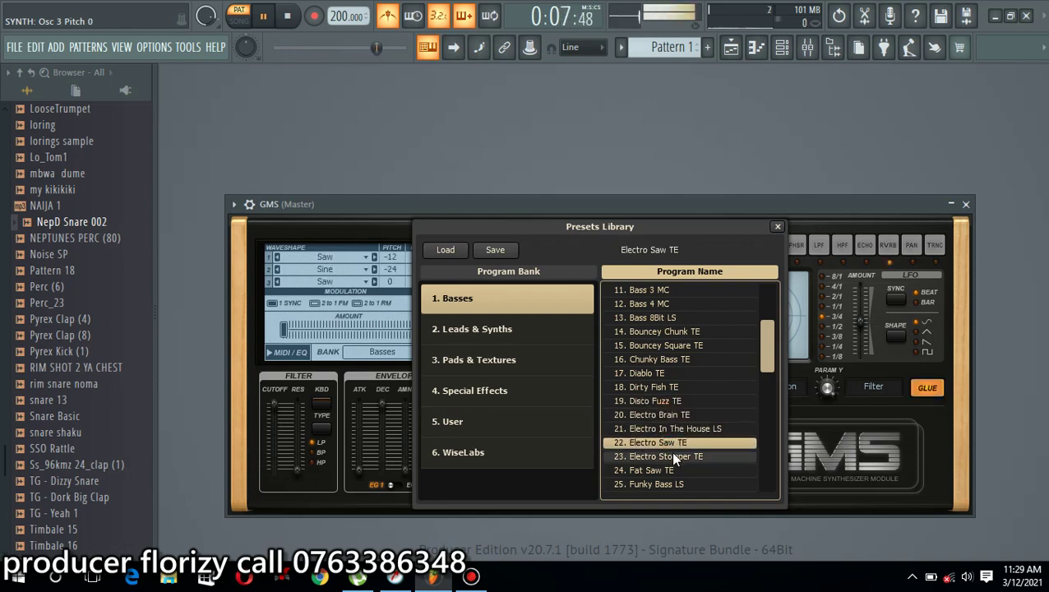
{"action": "left_click", "coordinate": [670, 454]}
{"action": "left_click", "coordinate": [670, 467]}
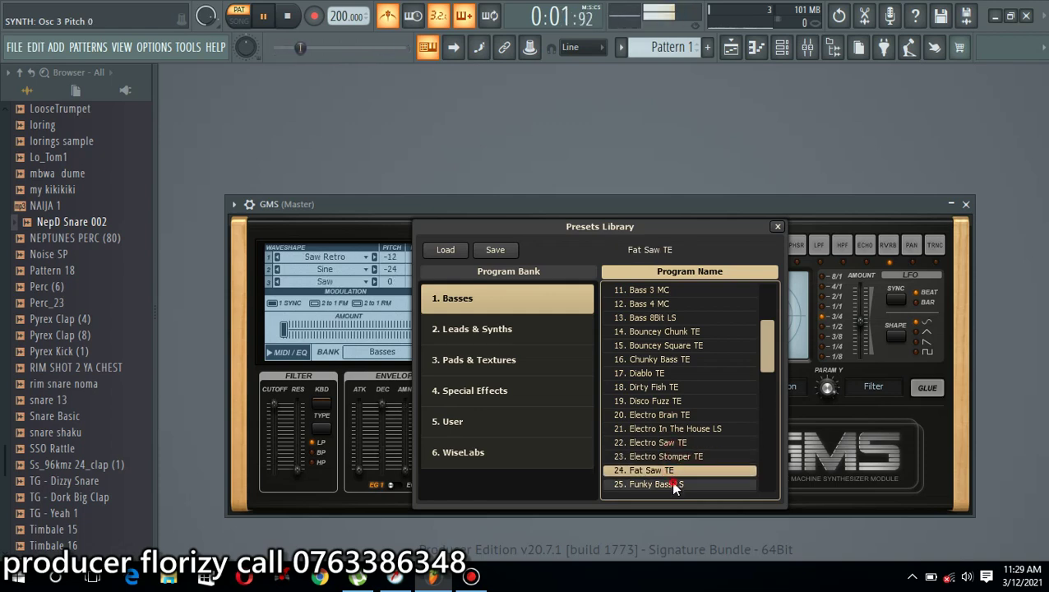
{"action": "left_click", "coordinate": [671, 484]}
Step: Audition the Basses presets from Funky Saw 2 TE through Minor Fatty TE against the playing melody
{"action": "left_click_drag", "start_coordinate": [765, 346], "coordinate": [767, 390]}
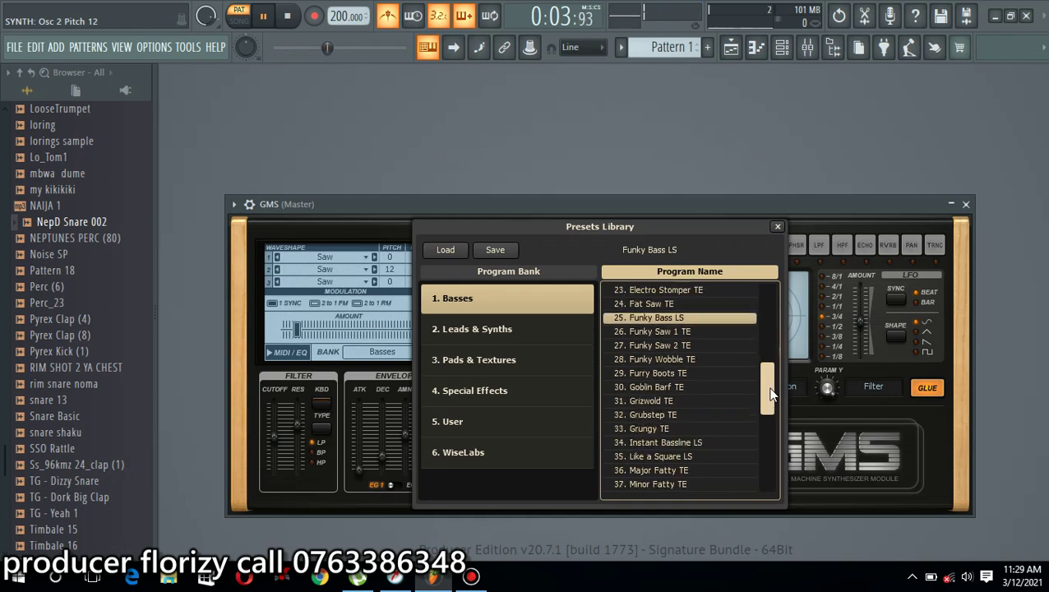
{"action": "left_click", "coordinate": [673, 345]}
{"action": "left_click", "coordinate": [670, 359]}
{"action": "left_click", "coordinate": [666, 374]}
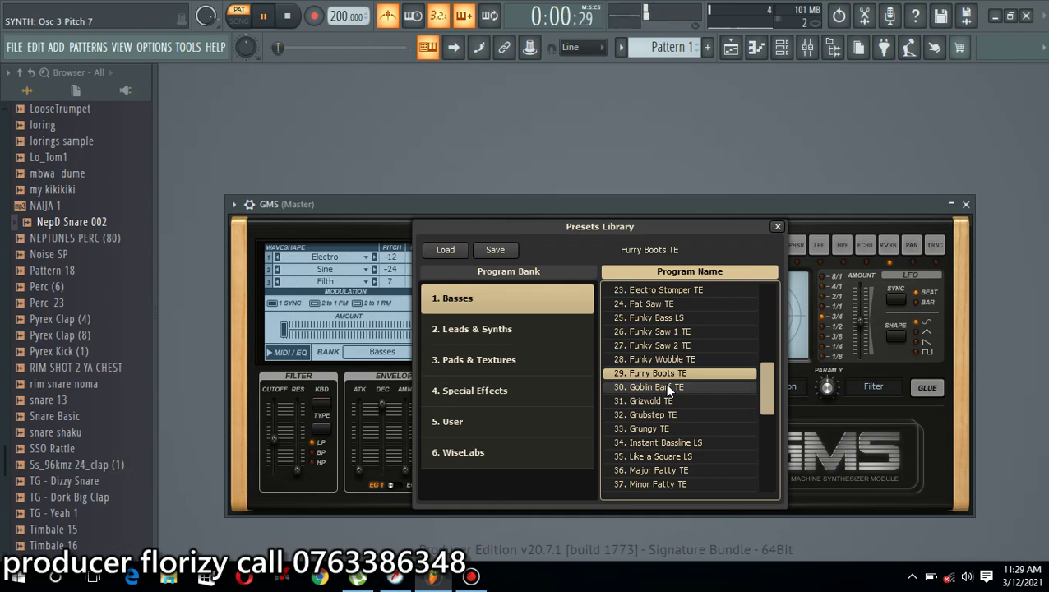
{"action": "left_click", "coordinate": [669, 388]}
{"action": "left_click", "coordinate": [667, 399]}
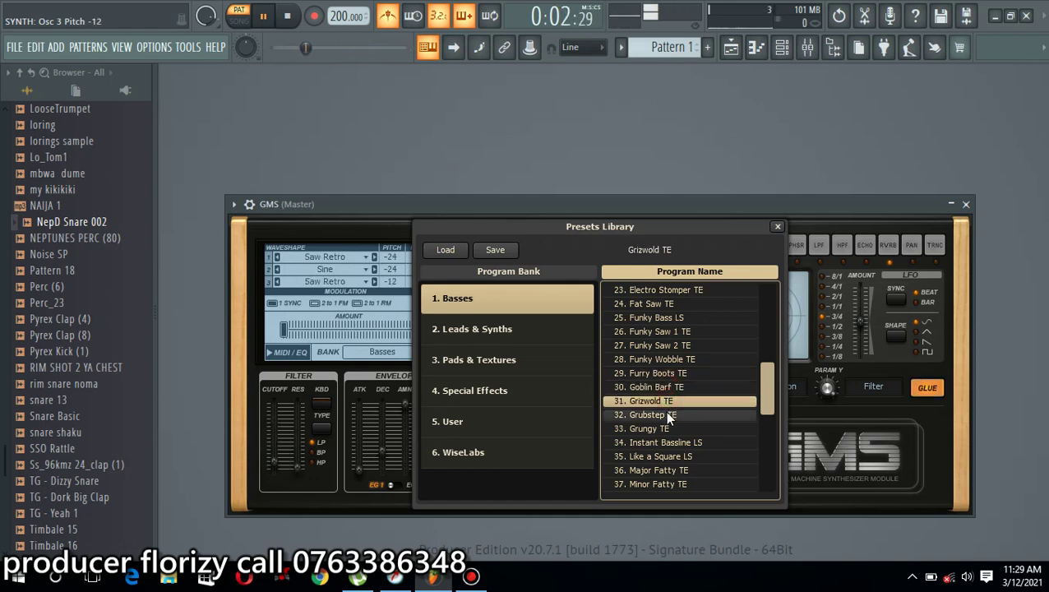
{"action": "left_click", "coordinate": [666, 417]}
{"action": "left_click", "coordinate": [666, 428]}
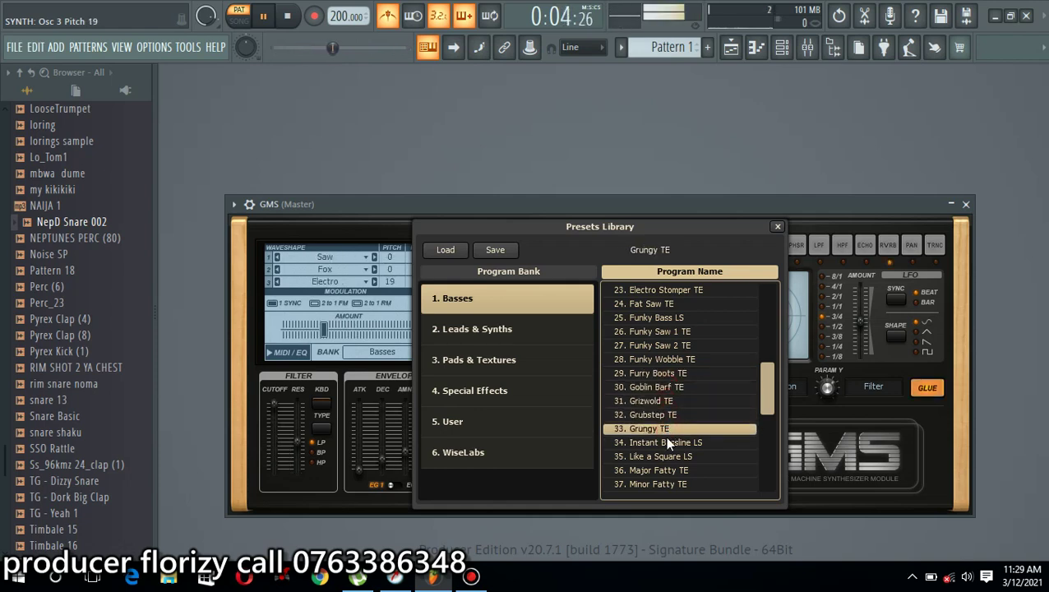
{"action": "left_click", "coordinate": [669, 443]}
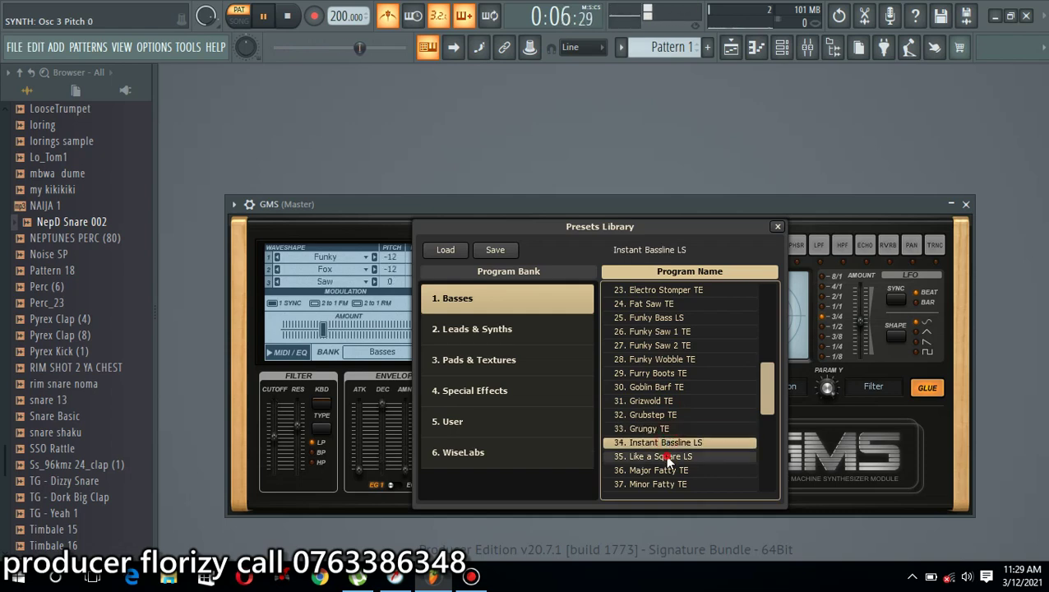
{"action": "left_click", "coordinate": [665, 456]}
{"action": "left_click", "coordinate": [670, 474]}
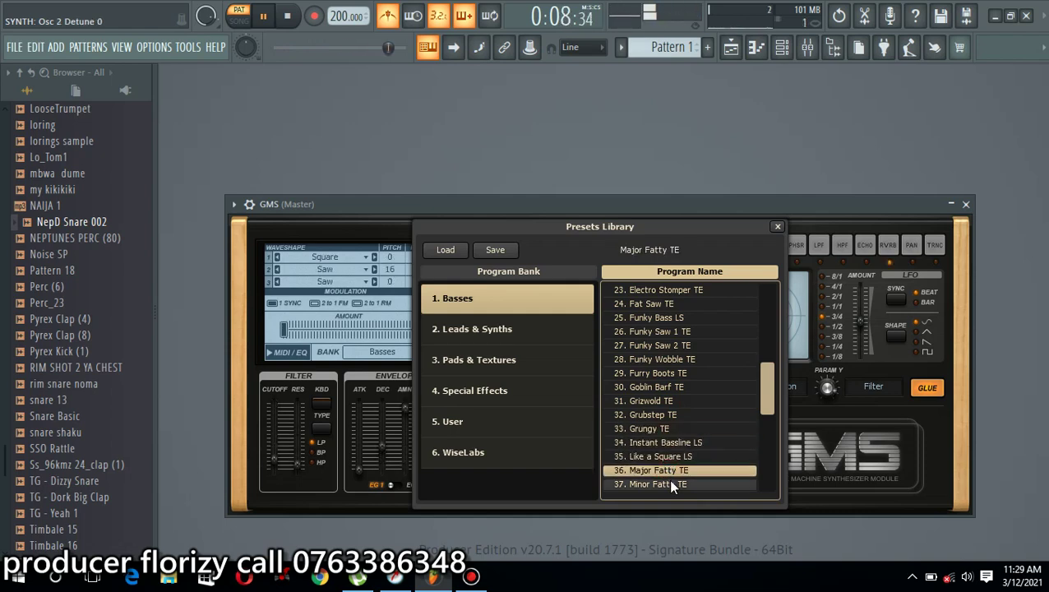
{"action": "left_click", "coordinate": [669, 483]}
Step: Compare Analog Bass 3 TE, choose the Analog Bass 2 TE preset, and close the preset library and synthesizer window
{"action": "left_click_drag", "start_coordinate": [765, 381], "coordinate": [761, 298]}
{"action": "left_click", "coordinate": [663, 330]}
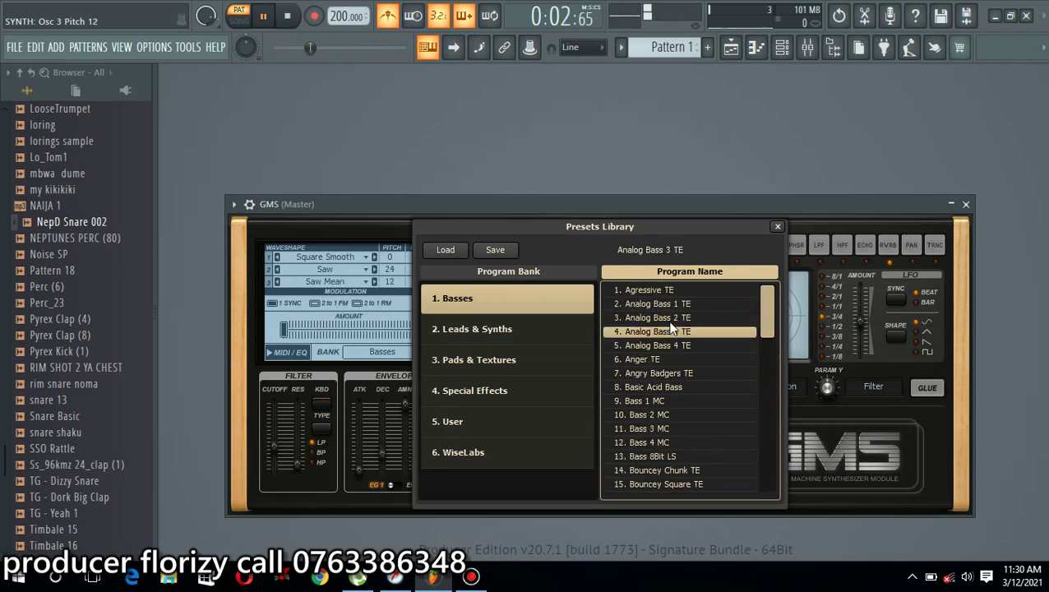
{"action": "left_click", "coordinate": [664, 318]}
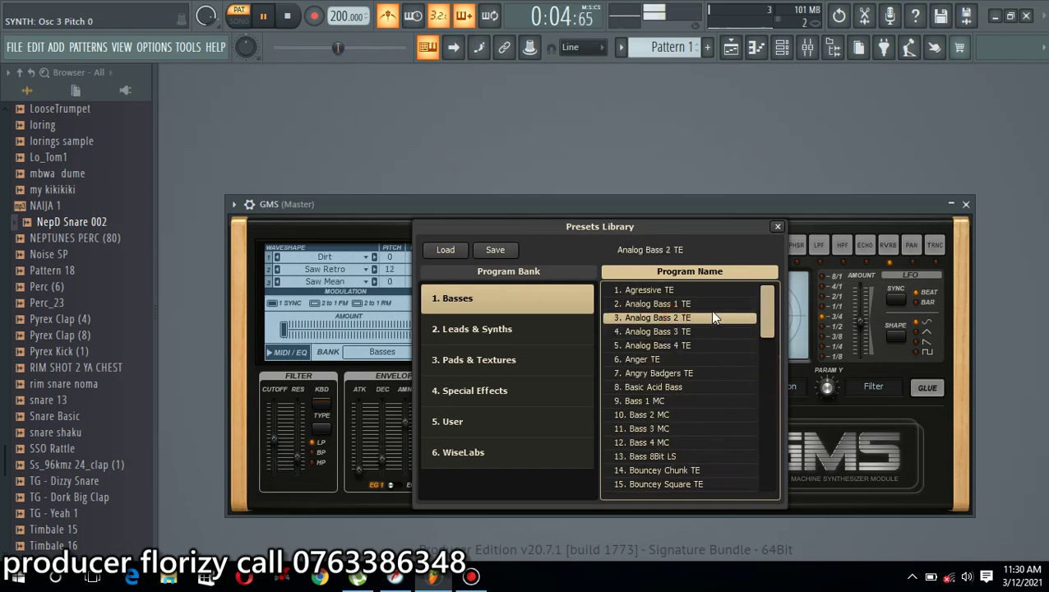
{"action": "left_click", "coordinate": [778, 226]}
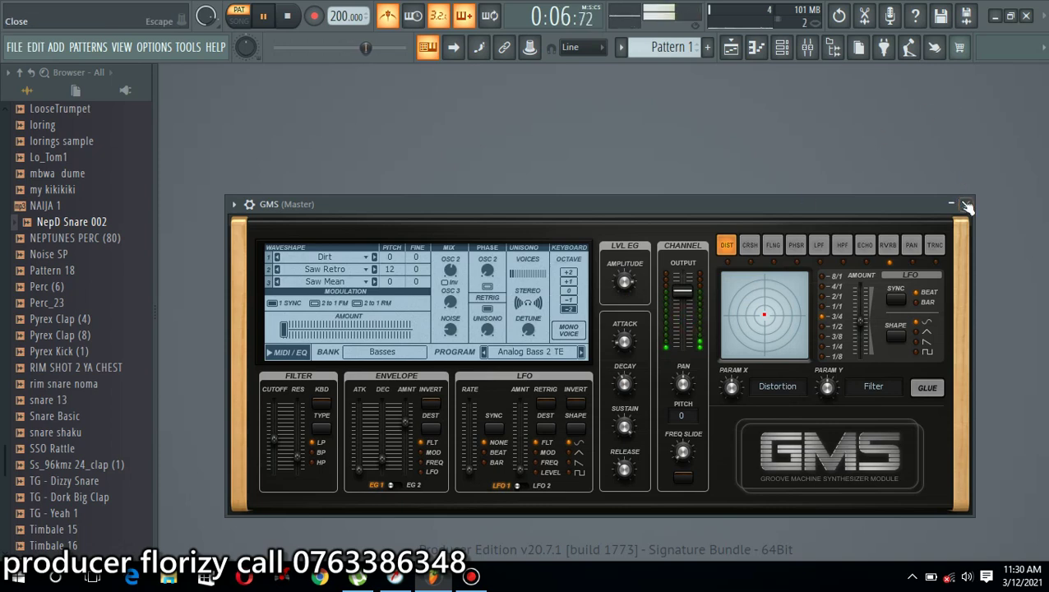
{"action": "left_click", "coordinate": [966, 205]}
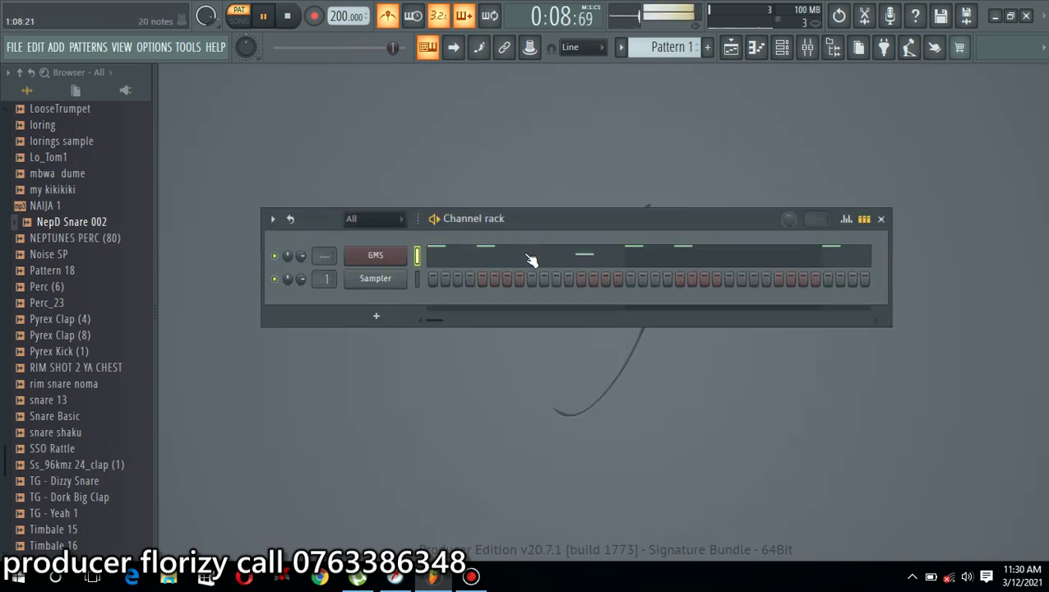
Step: Review the eight-bar GMS melody in the piano roll during playback, and close the piano roll
{"action": "left_click", "coordinate": [558, 246]}
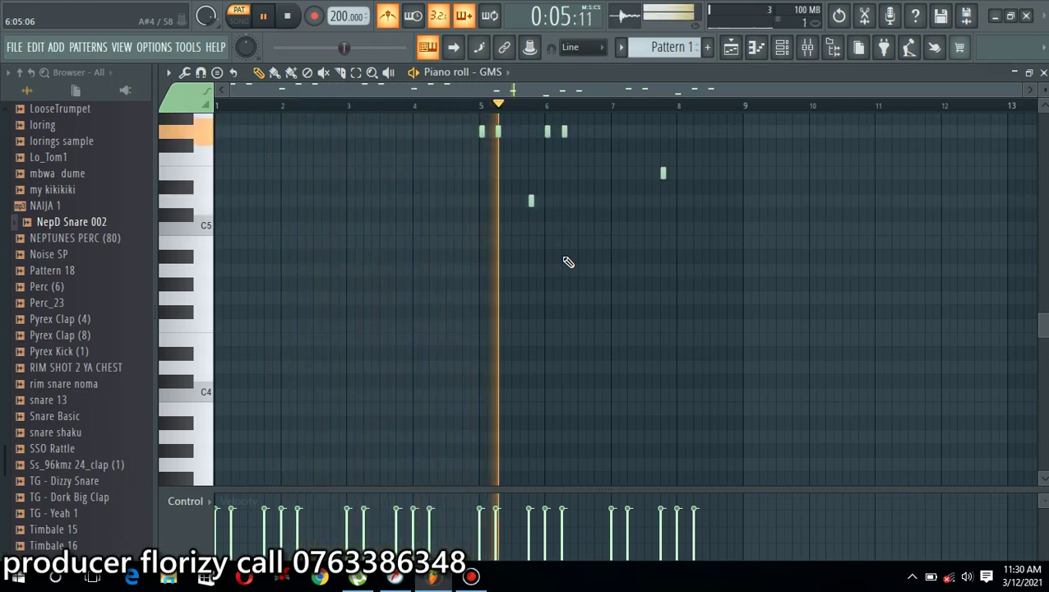
{"action": "scroll", "coordinate": [568, 261], "scroll_direction": "up", "scroll_amount": 4}
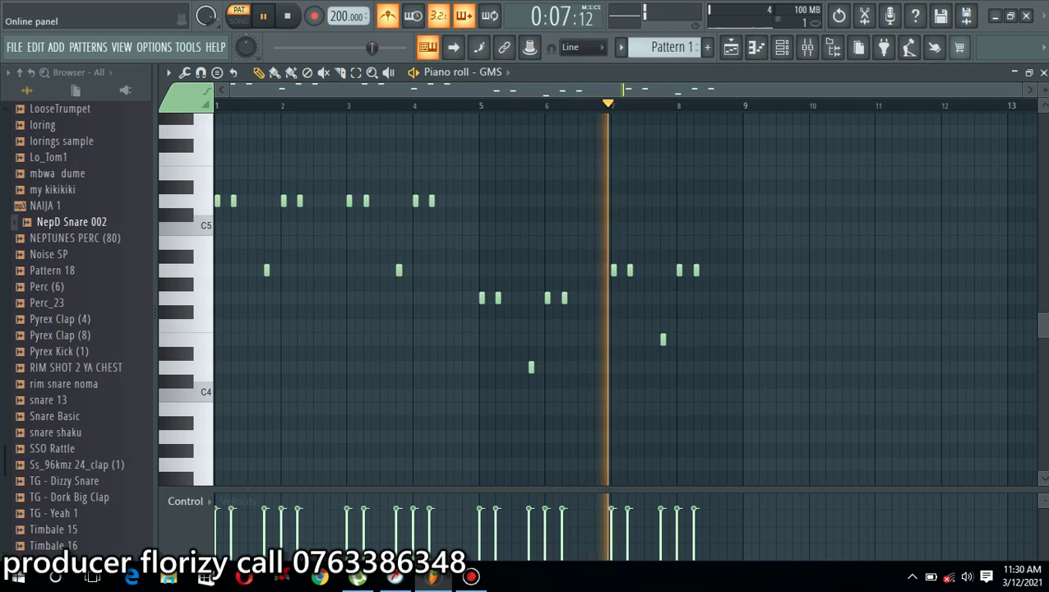
{"action": "left_click", "coordinate": [1044, 72]}
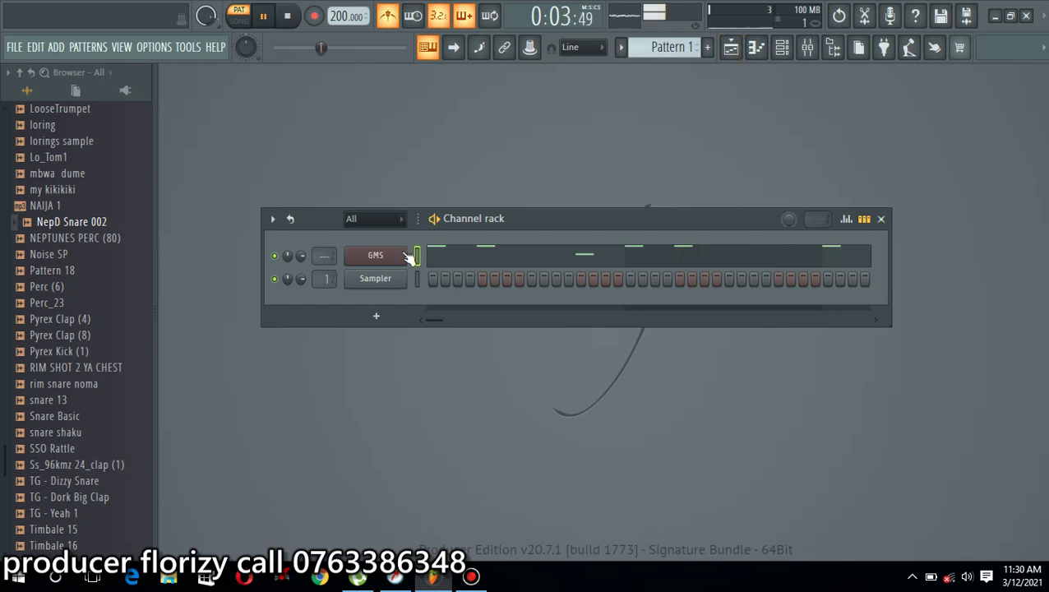
{"action": "right_click", "coordinate": [390, 280]}
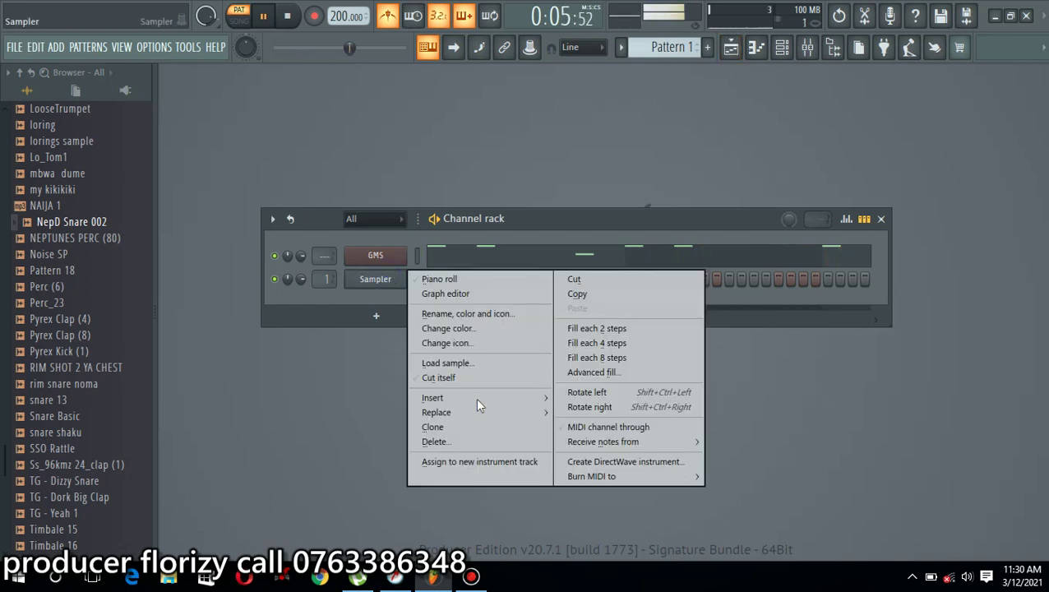
{"action": "mouse_move", "coordinate": [484, 401]}
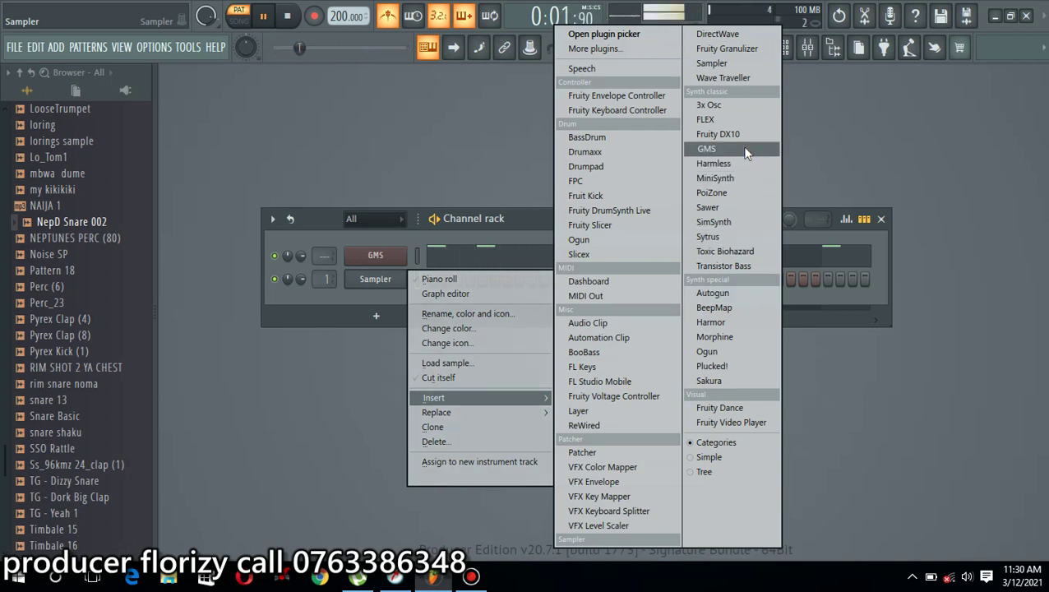
{"action": "left_click", "coordinate": [476, 148]}
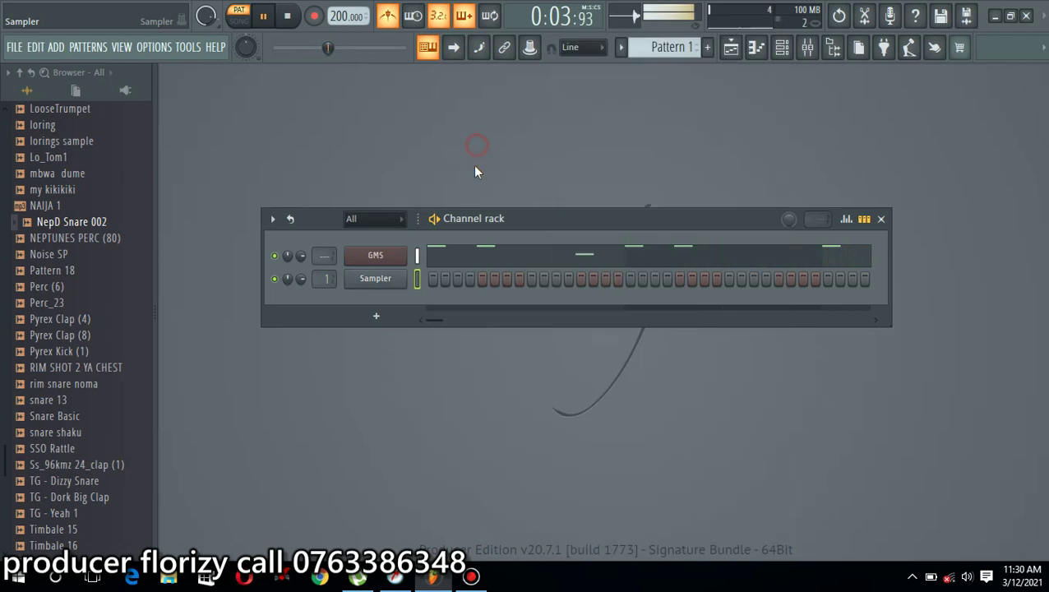
Step: Open the GMS melody in the piano roll and stop playback
{"action": "left_click", "coordinate": [497, 255]}
{"action": "key", "text": "space"}
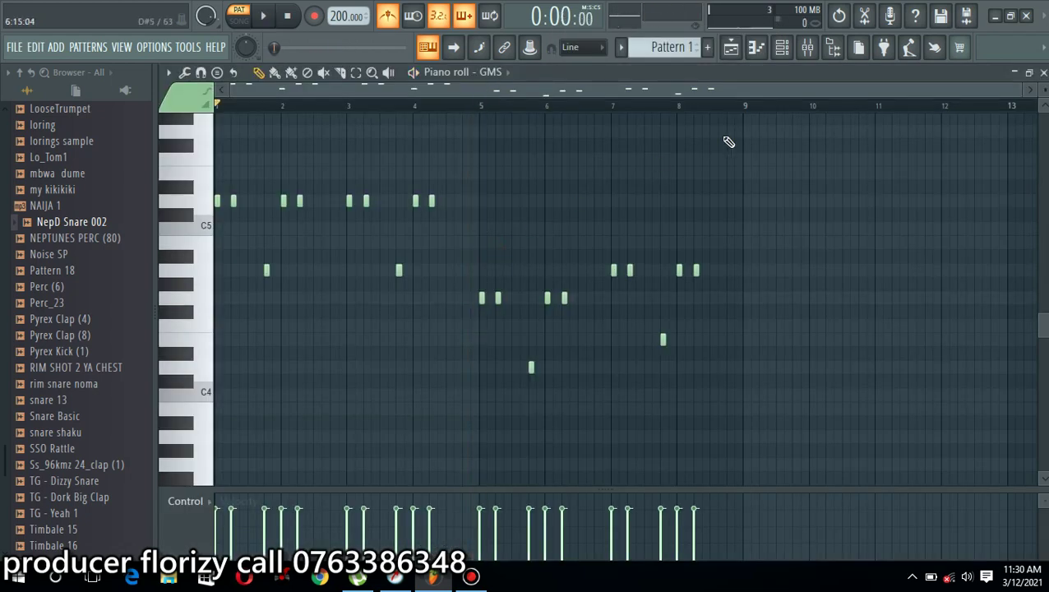
Step: Close the GMS piano roll and route the Sampler channel directly to the master mixer track
{"action": "left_click_drag", "start_coordinate": [1021, 90], "coordinate": [926, 89]}
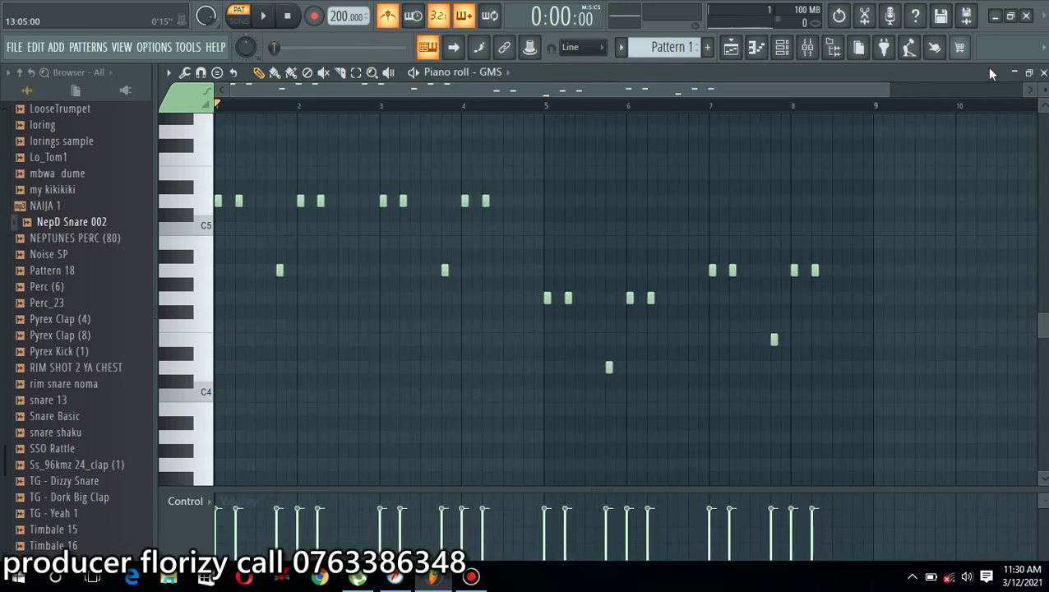
{"action": "left_click", "coordinate": [1043, 73]}
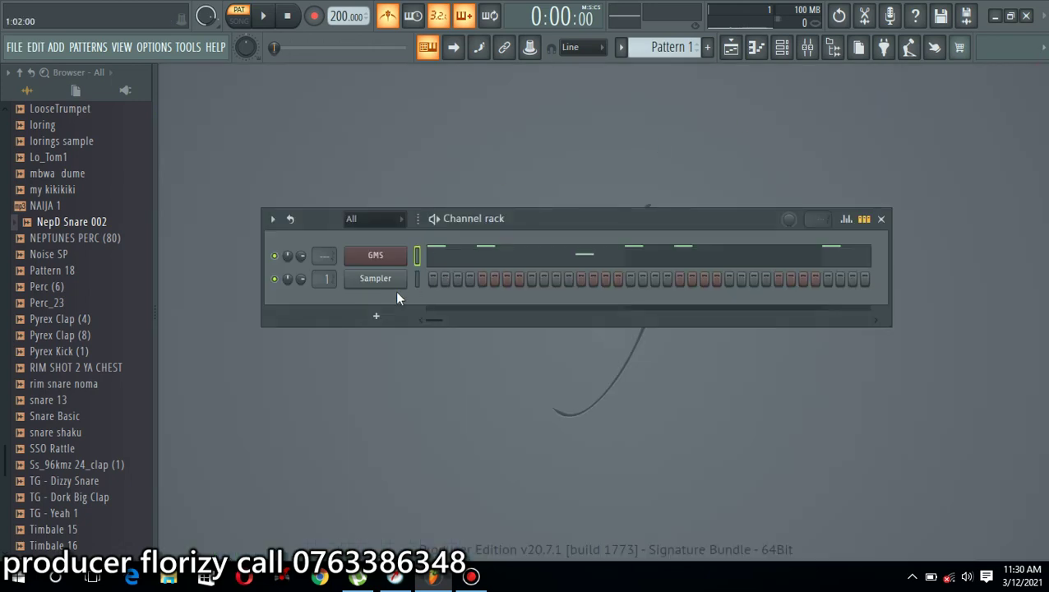
{"action": "left_click_drag", "start_coordinate": [324, 279], "coordinate": [324, 291]}
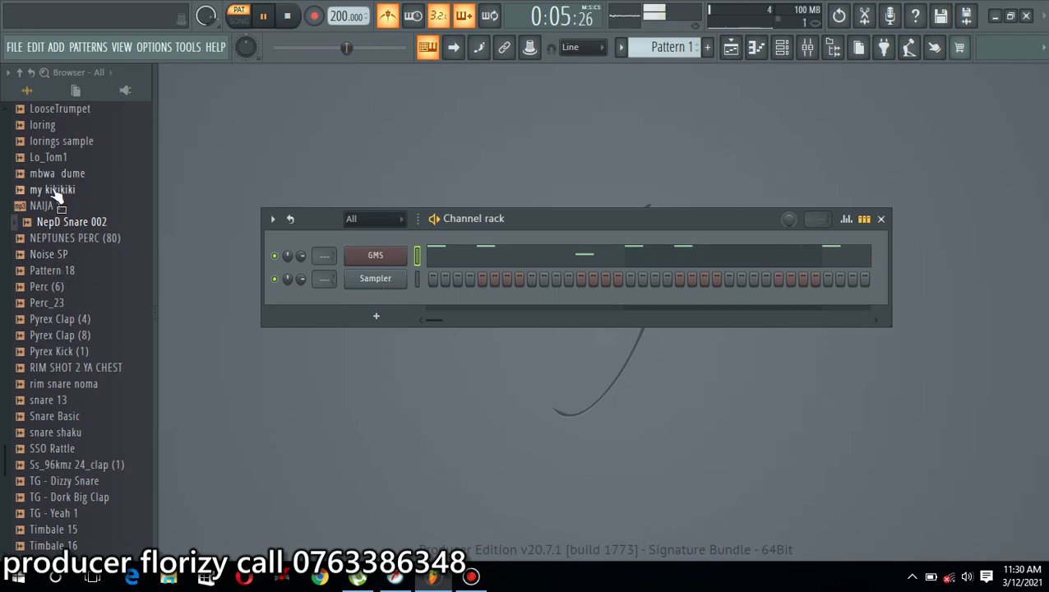
Step: Add the 808cl_hat sample from the sample browser to the channel rack as a new channel above GMS
{"action": "left_click_drag", "start_coordinate": [4, 459], "coordinate": [5, 229]}
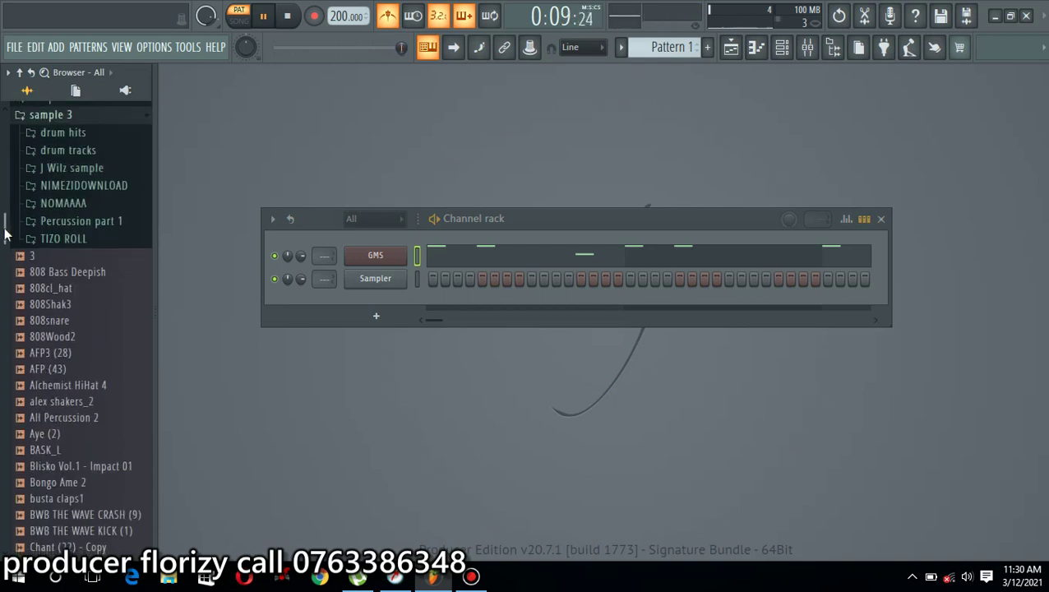
{"action": "left_click", "coordinate": [83, 289]}
{"action": "left_click_drag", "start_coordinate": [197, 274], "coordinate": [399, 237]}
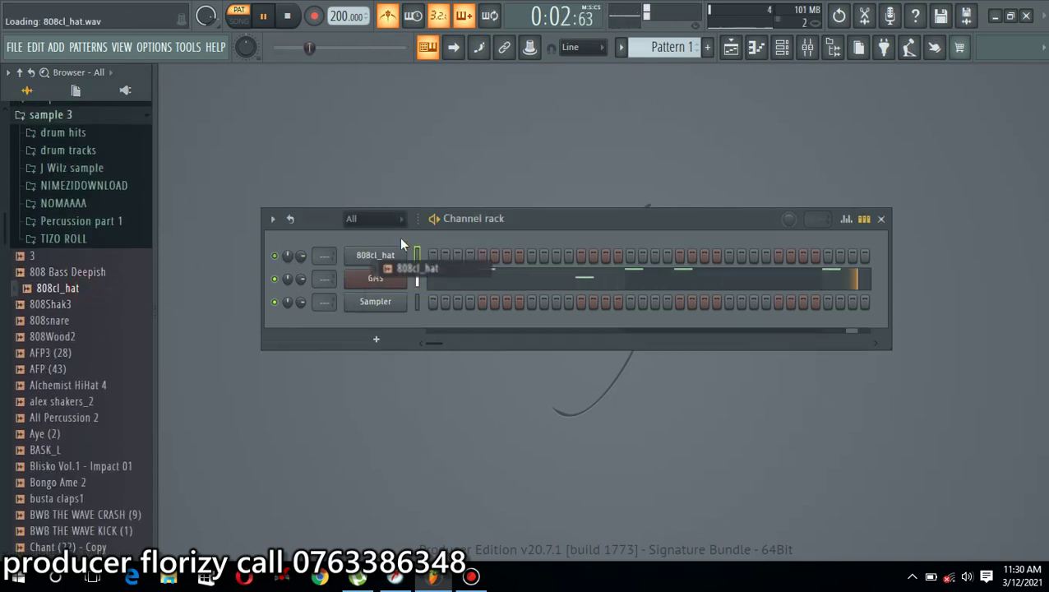
Step: Insert a Harmless synthesizer channel before the Sampler and move its window below the channel rack's channels
{"action": "right_click", "coordinate": [385, 303]}
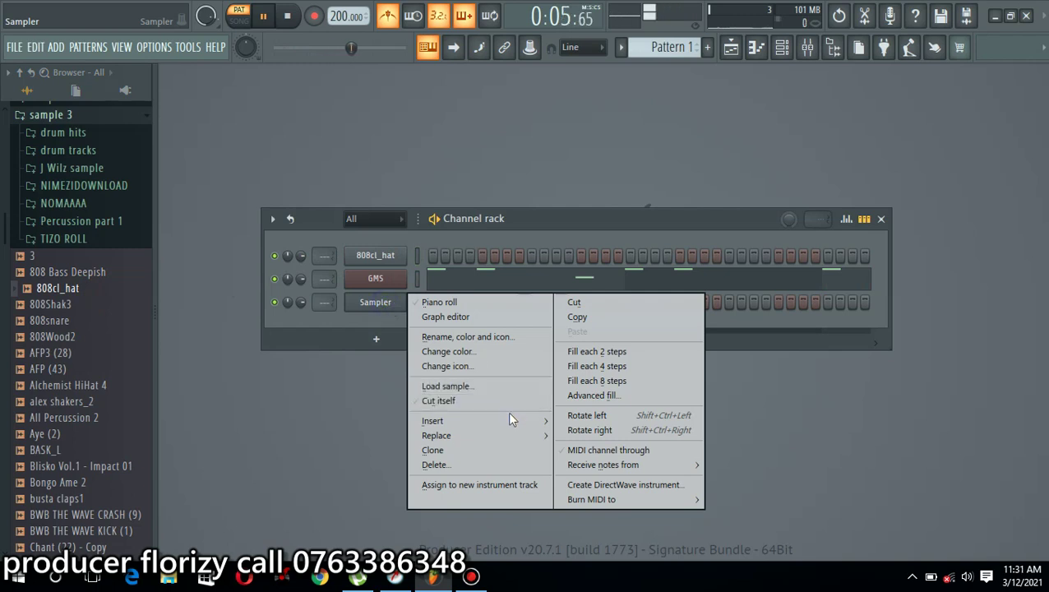
{"action": "mouse_move", "coordinate": [513, 425]}
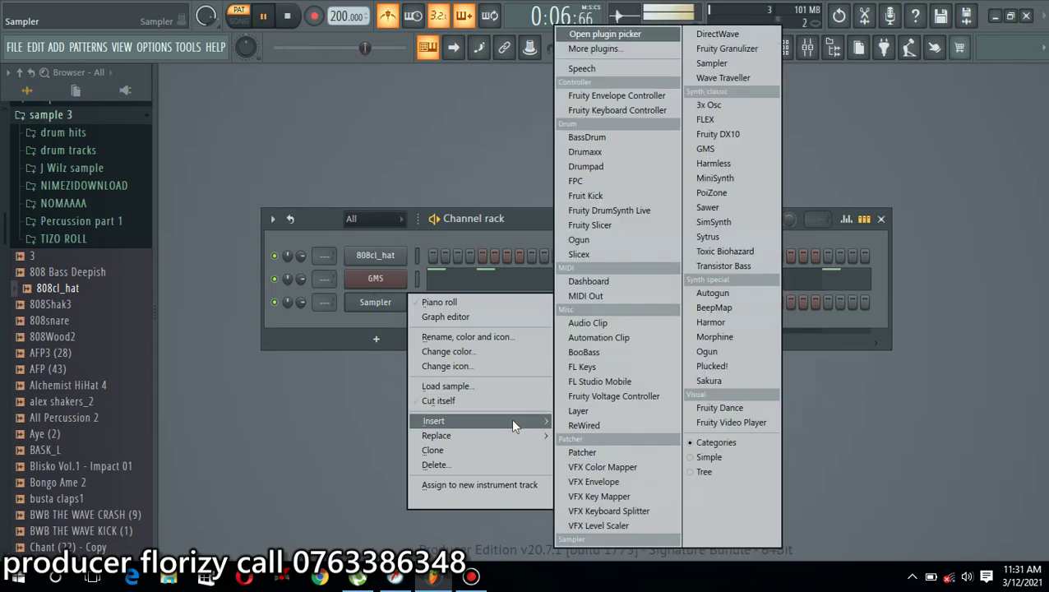
{"action": "left_click", "coordinate": [715, 164]}
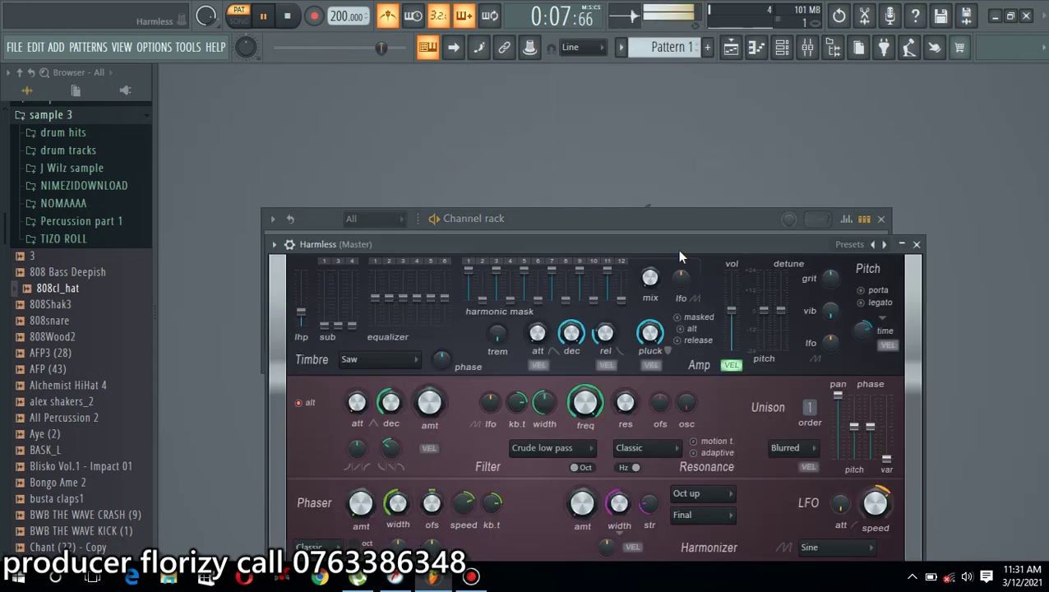
{"action": "left_click_drag", "start_coordinate": [677, 254], "coordinate": [653, 362]}
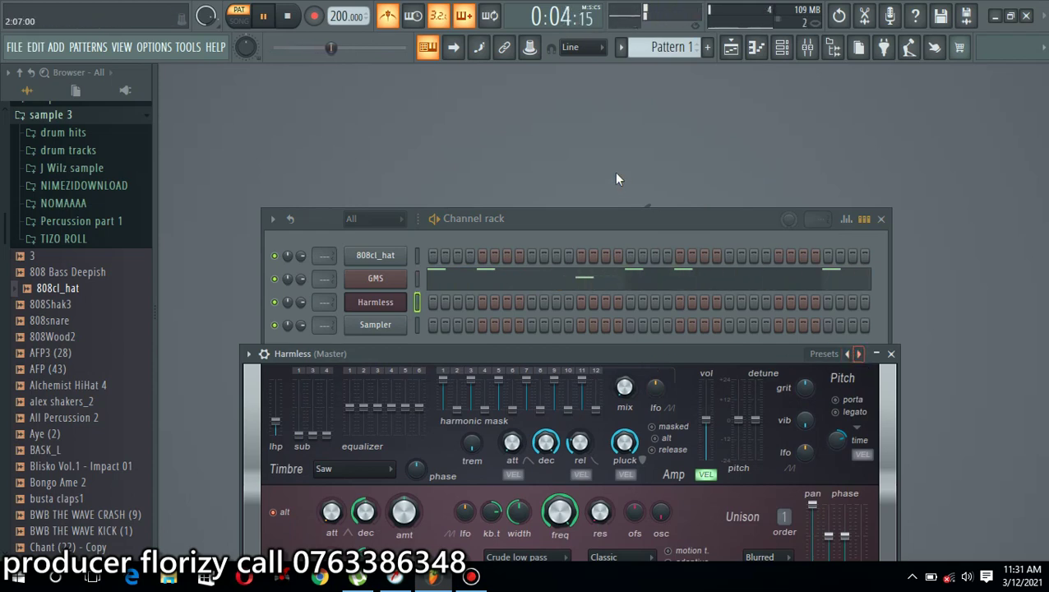
Step: Open the Harmless channel's empty piano roll and play the GMS melody briefly as a reference
{"action": "left_click", "coordinate": [560, 219]}
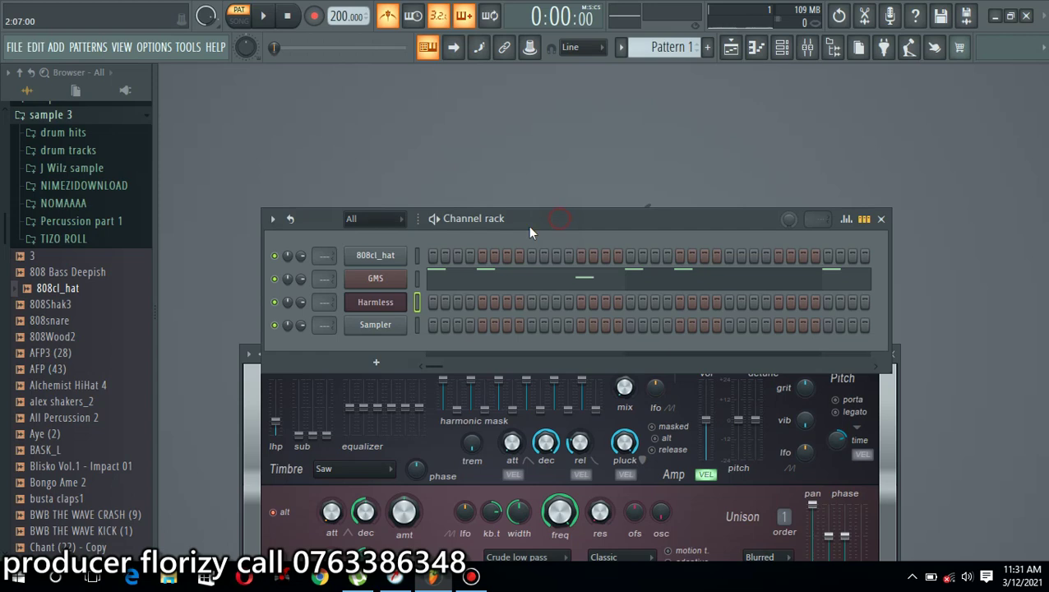
{"action": "right_click", "coordinate": [383, 305]}
{"action": "left_click", "coordinate": [434, 301]}
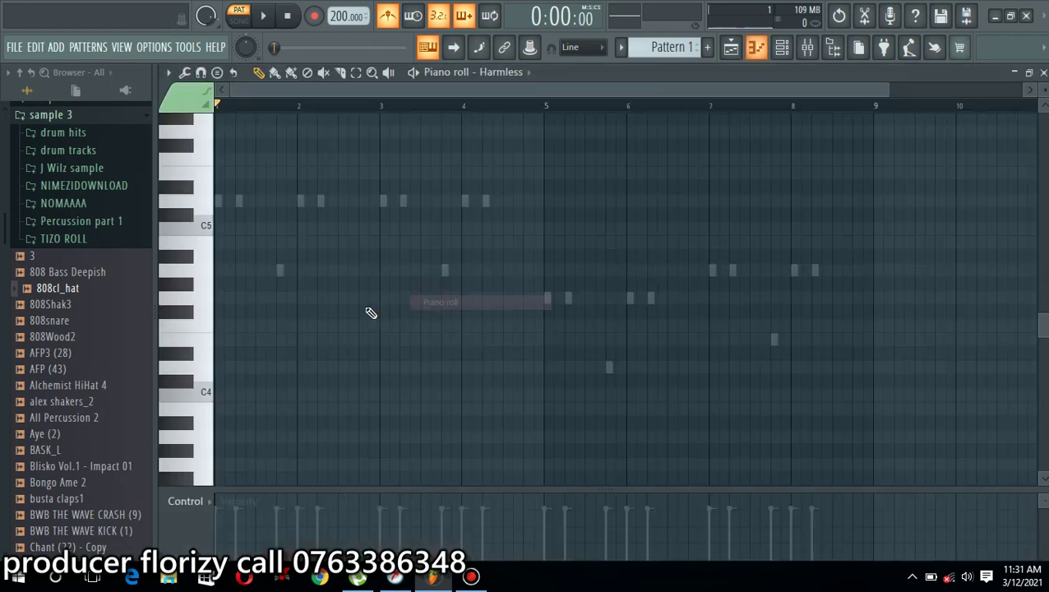
{"action": "key", "text": "space"}
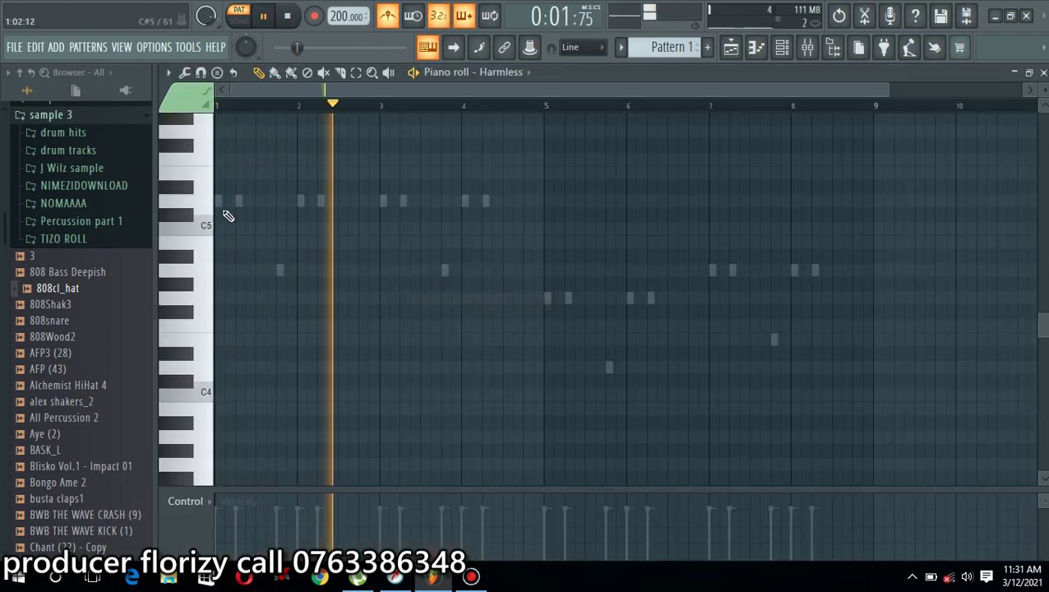
{"action": "key", "text": "space"}
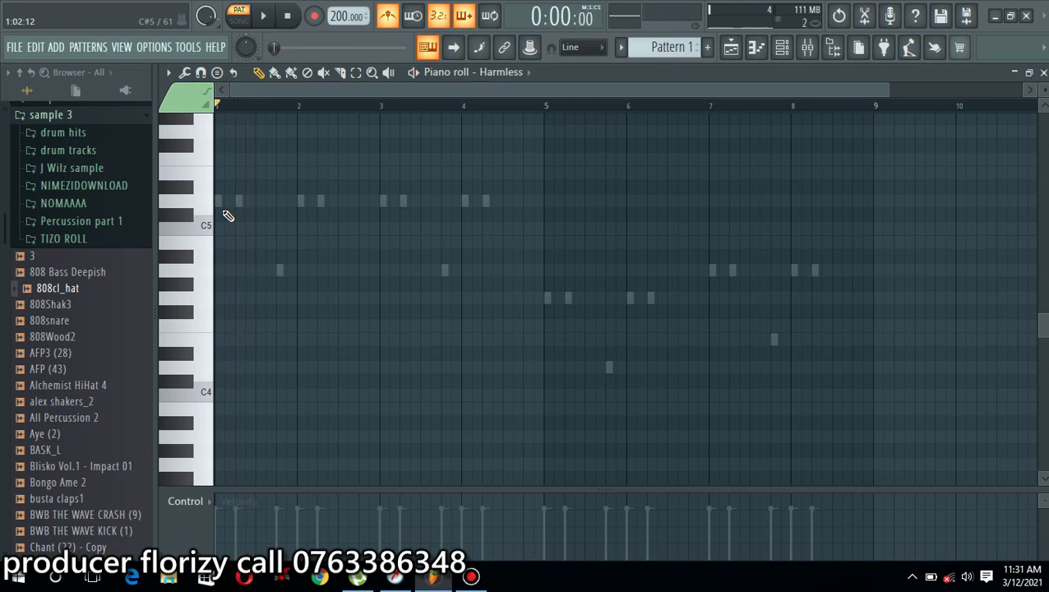
Step: Place an A4 note at the start of bar 1 and a D4 note on its second beat, then play them back
{"action": "left_click_drag", "start_coordinate": [212, 201], "coordinate": [205, 271]}
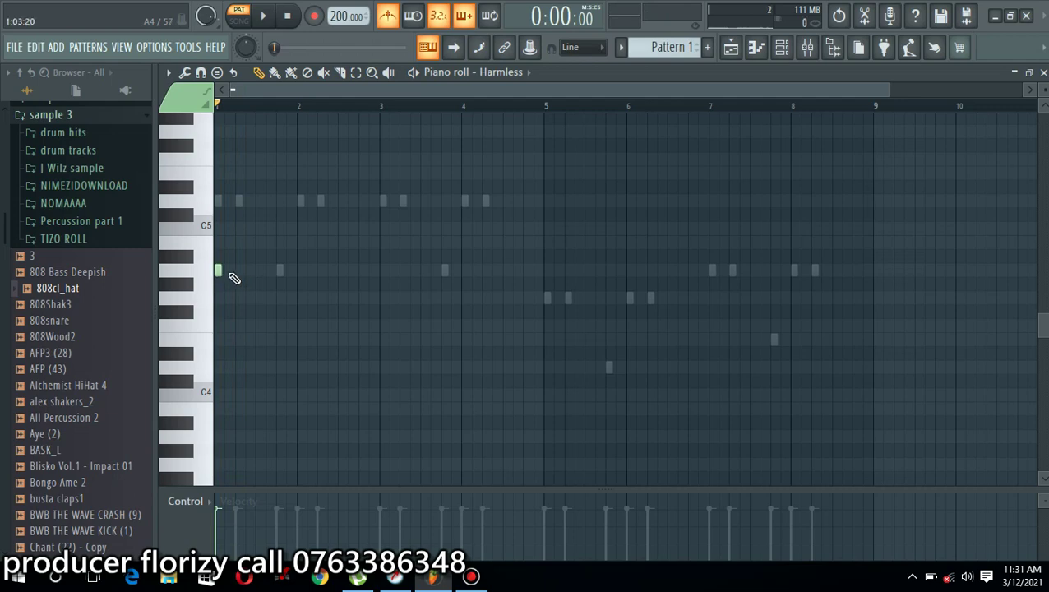
{"action": "key", "text": "space"}
{"action": "key", "text": "space"}
{"action": "left_click_drag", "start_coordinate": [238, 314], "coordinate": [238, 379]}
{"action": "left_click_drag", "start_coordinate": [886, 96], "coordinate": [459, 136]}
{"action": "key", "text": "space"}
{"action": "key", "text": "space"}
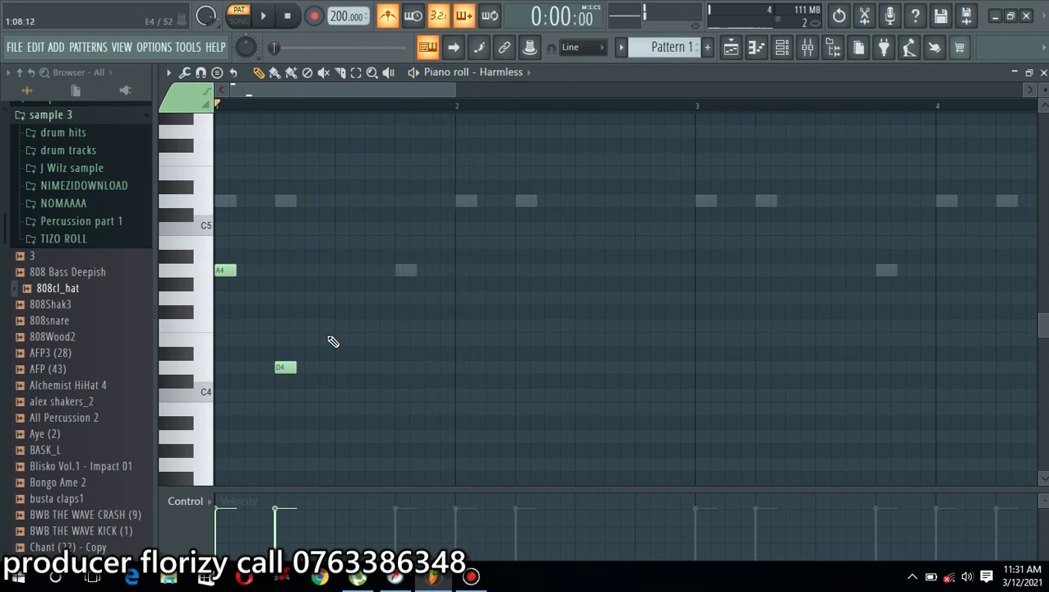
Step: Set the snap to 1/2 step and add F#4 just before beat three and A4 on beat three of bar 1
{"action": "left_click", "coordinate": [583, 47]}
{"action": "left_click", "coordinate": [581, 157]}
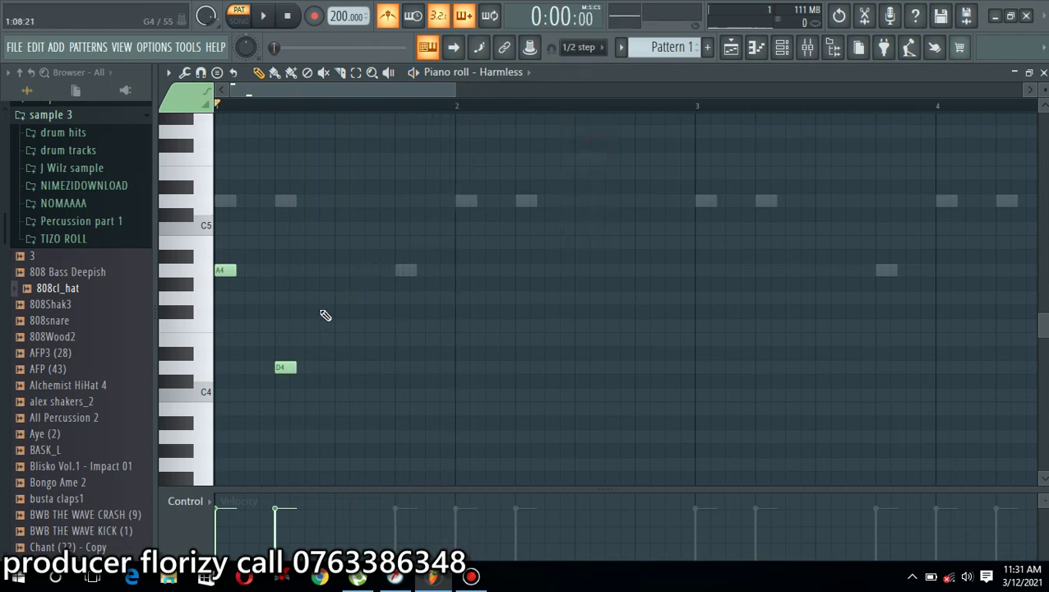
{"action": "left_click", "coordinate": [313, 297]}
{"action": "mouse_move", "coordinate": [314, 299]}
{"action": "left_mouse_down"}
{"action": "mouse_move", "coordinate": [319, 327]}
{"action": "mouse_move", "coordinate": [320, 312]}
{"action": "left_mouse_up"}
{"action": "key", "text": "space"}
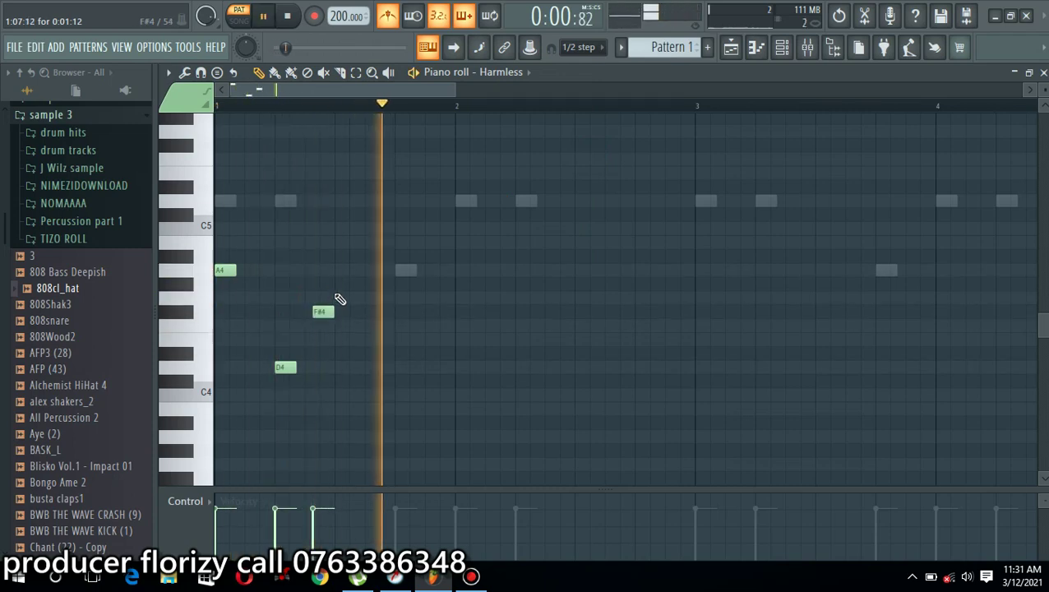
{"action": "key", "text": "space"}
{"action": "left_click", "coordinate": [337, 271]}
{"action": "key", "text": "space"}
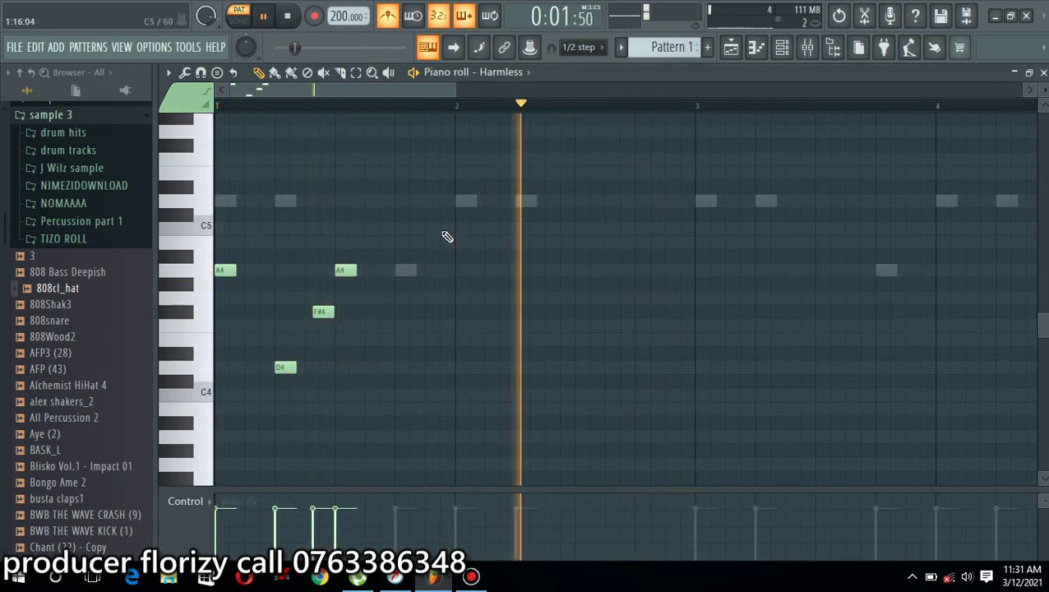
Step: Copy the D4, F#4 and A4 figure so the copy starts on beat four of bar 1, and play the result
{"action": "left_click_drag", "start_coordinate": [425, 227], "coordinate": [222, 379]}
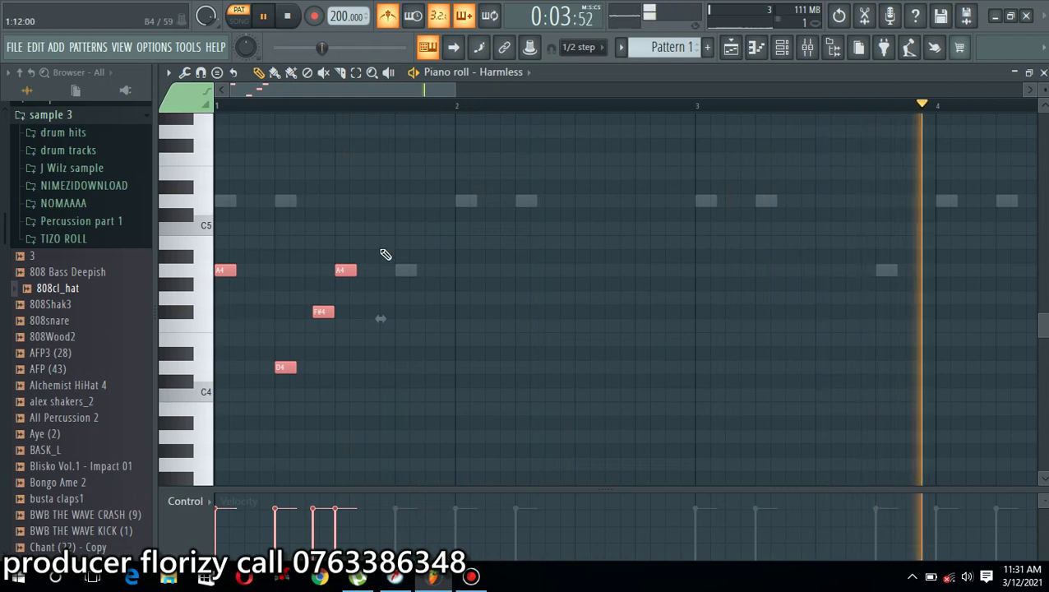
{"action": "left_click_drag", "start_coordinate": [396, 239], "coordinate": [300, 367]}
{"action": "left_click_drag", "start_coordinate": [300, 368], "coordinate": [291, 367]}
{"action": "left_click_drag", "start_coordinate": [420, 225], "coordinate": [276, 421]}
{"action": "left_click_drag", "start_coordinate": [284, 371], "coordinate": [407, 367]}
{"action": "key", "text": "space"}
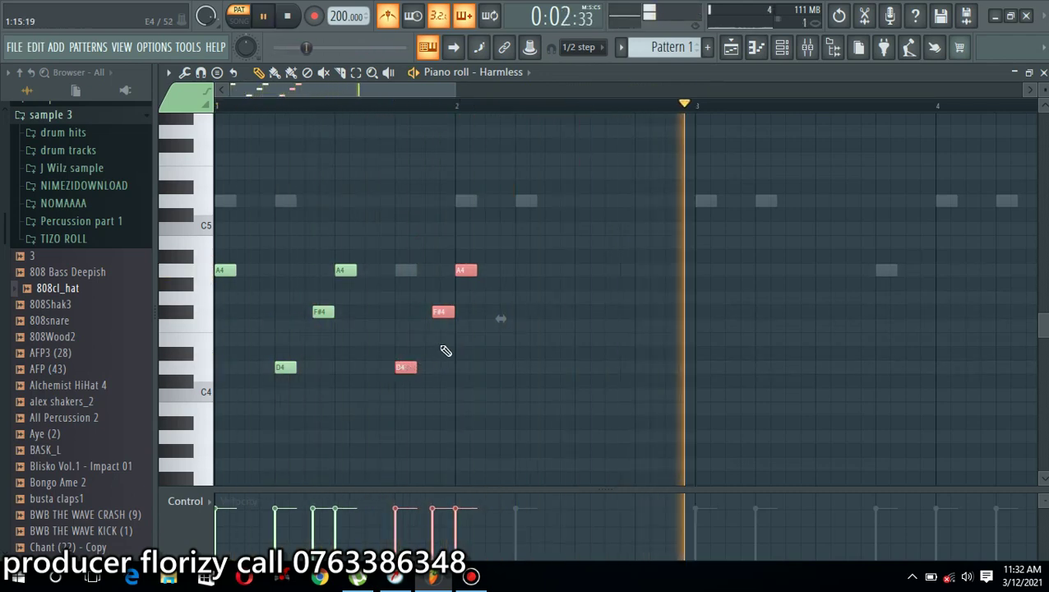
Step: Duplicate the three-note figure to beat two of bar 2 and add a closing F#4 on beat four
{"action": "key", "text": "ctrl+b"}
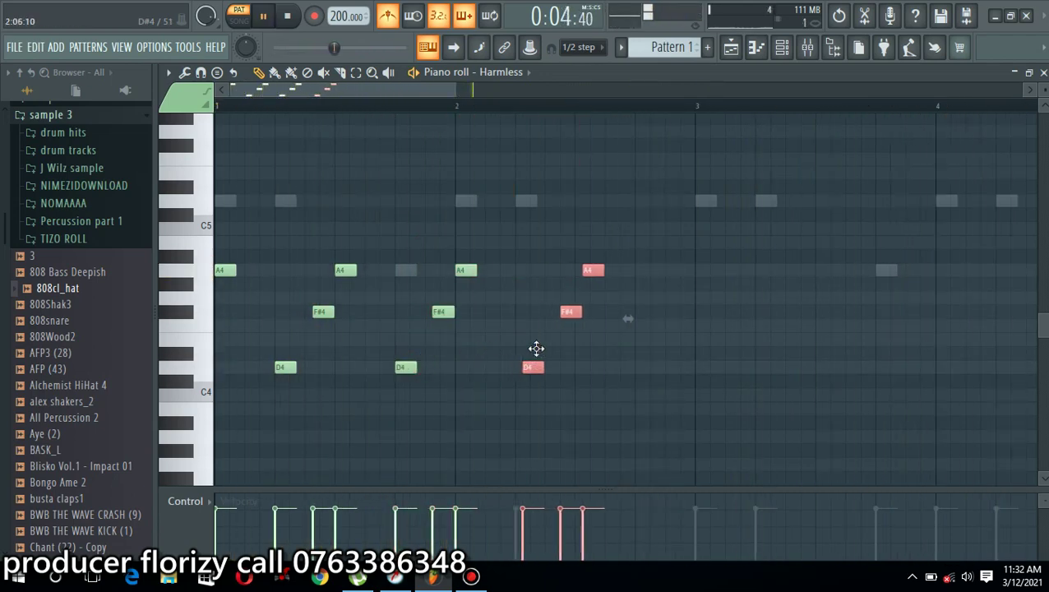
{"action": "key", "text": "space"}
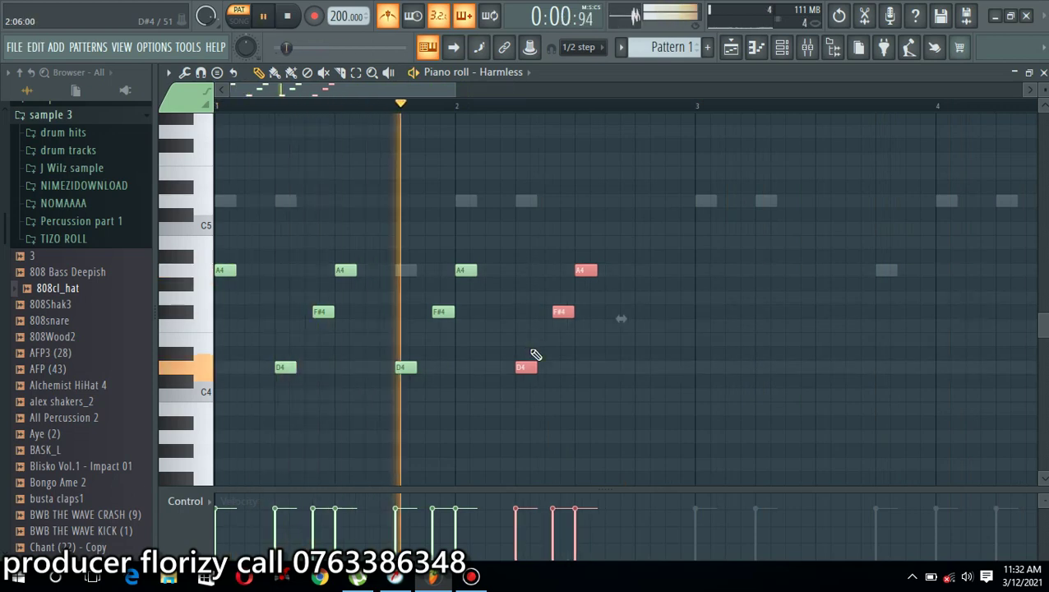
{"action": "right_click", "coordinate": [688, 245]}
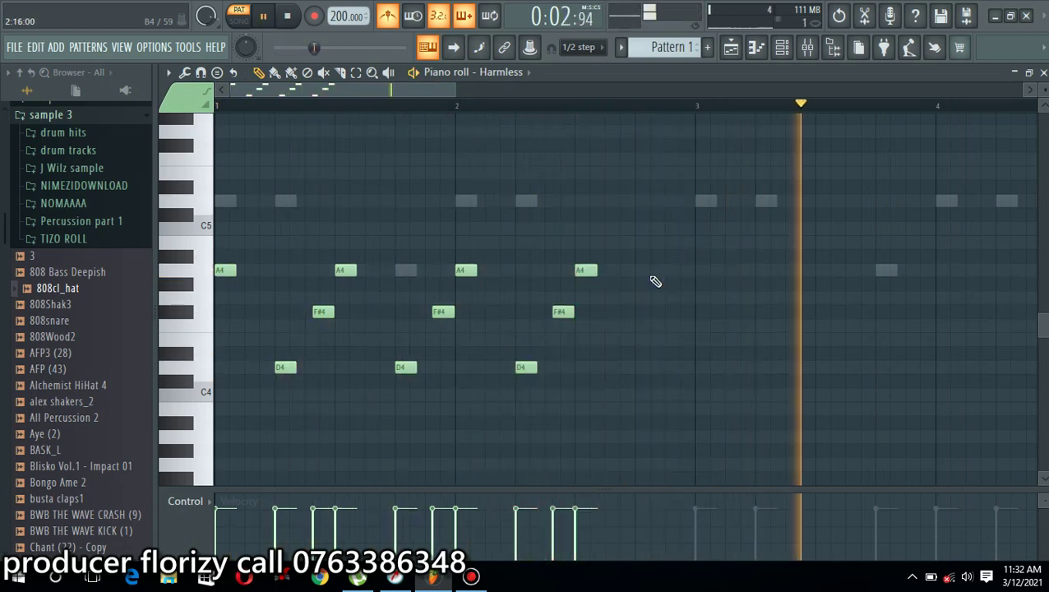
{"action": "left_click", "coordinate": [637, 314]}
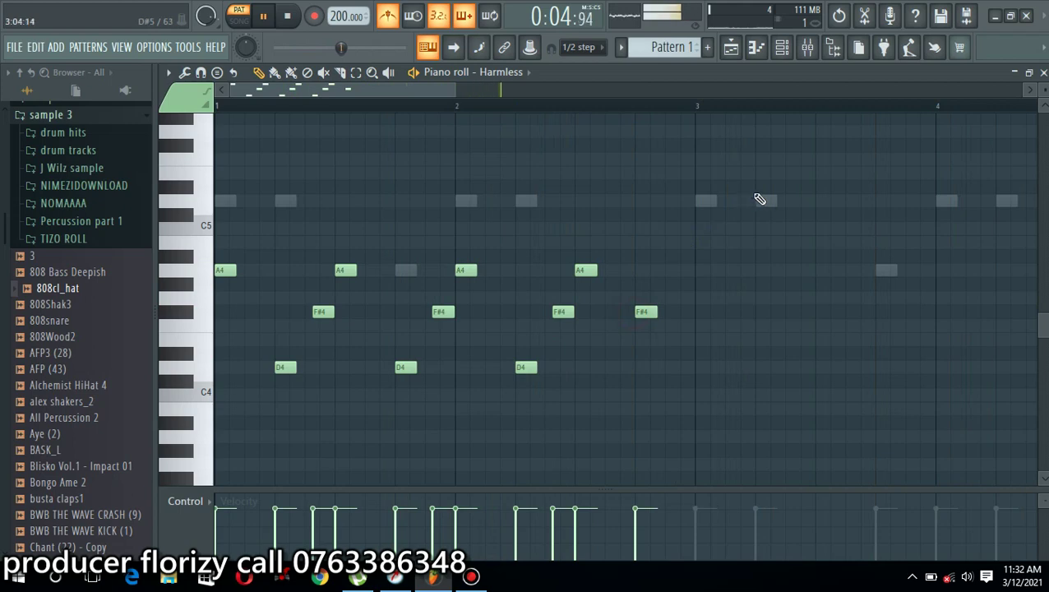
Step: Copy the whole two-bar Harmless phrase into bars 3 and 4, deselect it and stop playback
{"action": "left_click_drag", "start_coordinate": [758, 197], "coordinate": [210, 359]}
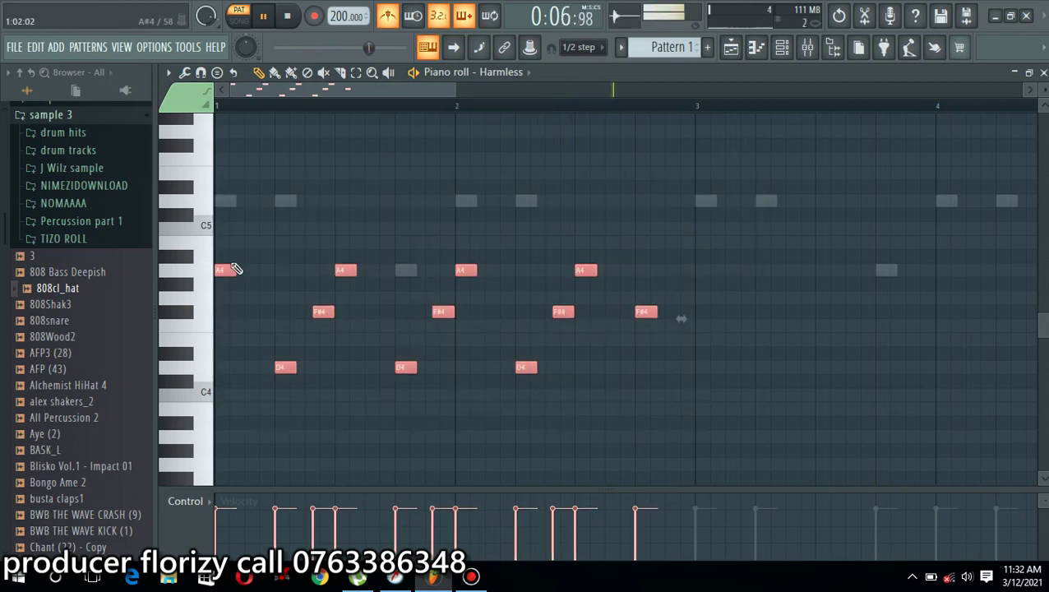
{"action": "left_click_drag", "start_coordinate": [226, 270], "coordinate": [713, 284]}
{"action": "left_click_drag", "start_coordinate": [457, 90], "coordinate": [732, 71]}
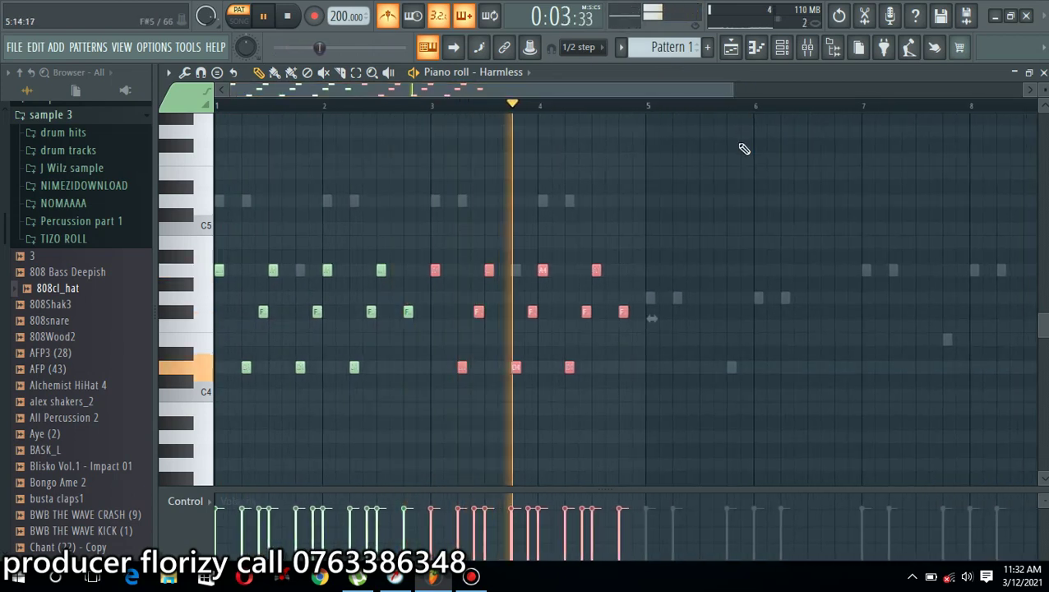
{"action": "key", "text": "ctrl+d"}
{"action": "key", "text": "space"}
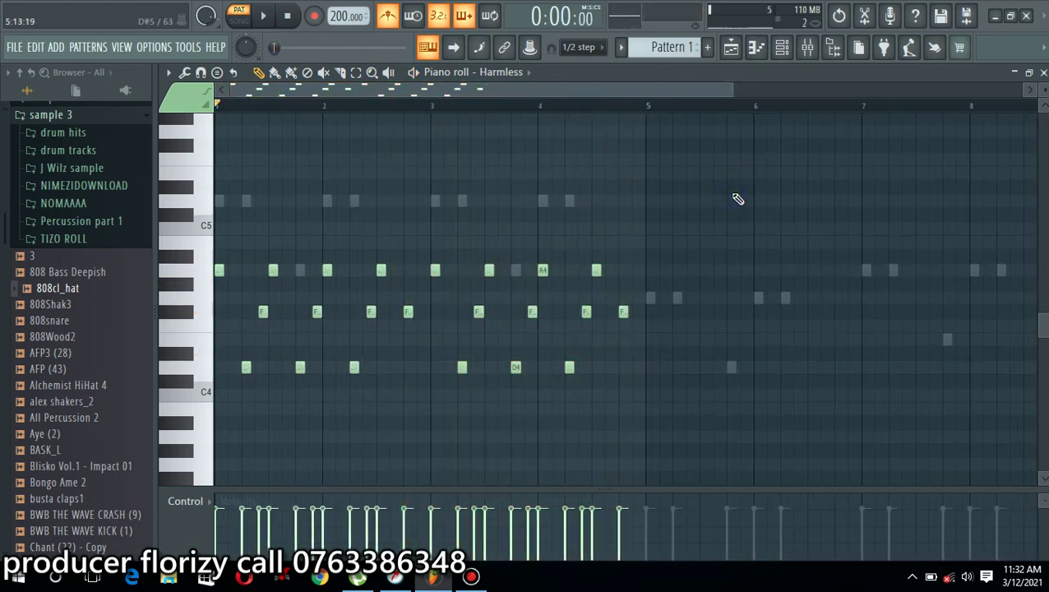
Step: Copy the phrase from bars 3 and 4 to bars 5 and 6, transposed down to start on G4, and audition it
{"action": "left_click_drag", "start_coordinate": [739, 200], "coordinate": [438, 438]}
{"action": "left_click_drag", "start_coordinate": [435, 270], "coordinate": [650, 296]}
{"action": "left_click", "coordinate": [205, 309]}
{"action": "left_click_drag", "start_coordinate": [191, 347], "coordinate": [197, 415]}
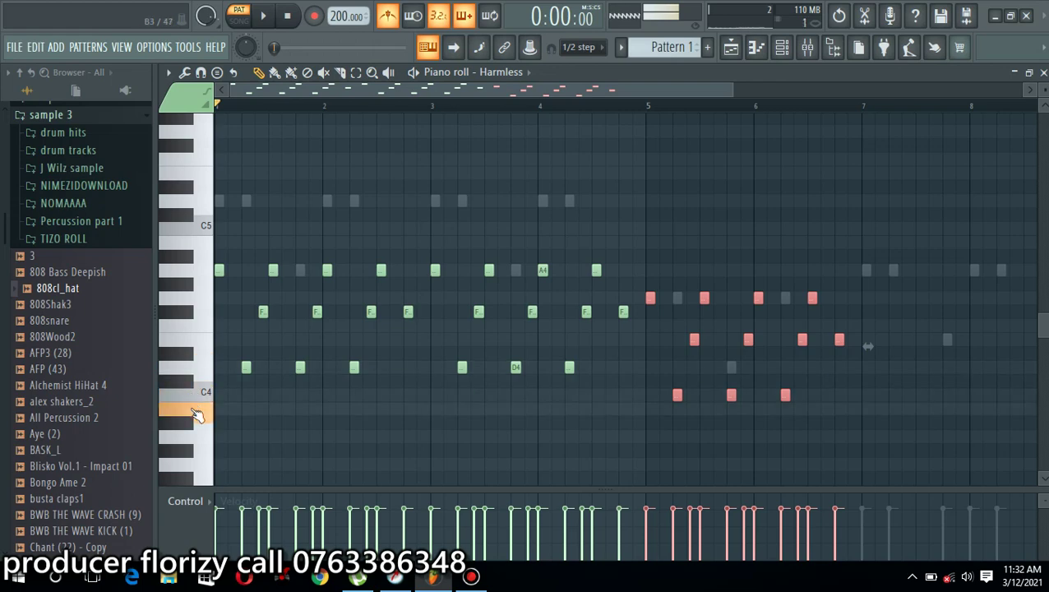
{"action": "key", "text": "space"}
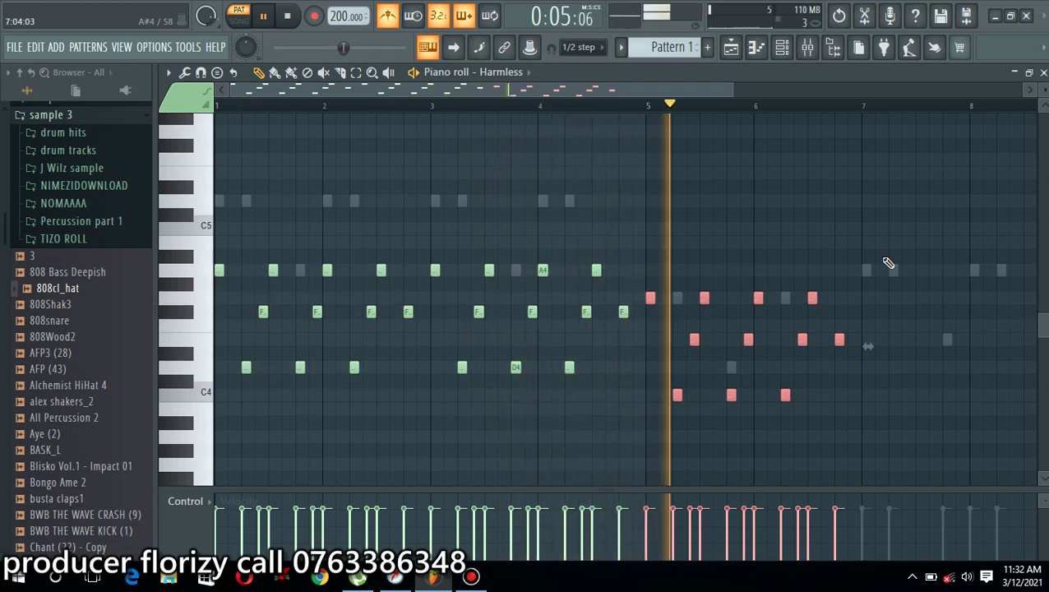
{"action": "key", "text": "space"}
Step: In bars 5 and 6, lower the C4 notes to B3 and the E4 notes to D4, checking playback from bar 5
{"action": "left_click", "coordinate": [923, 307]}
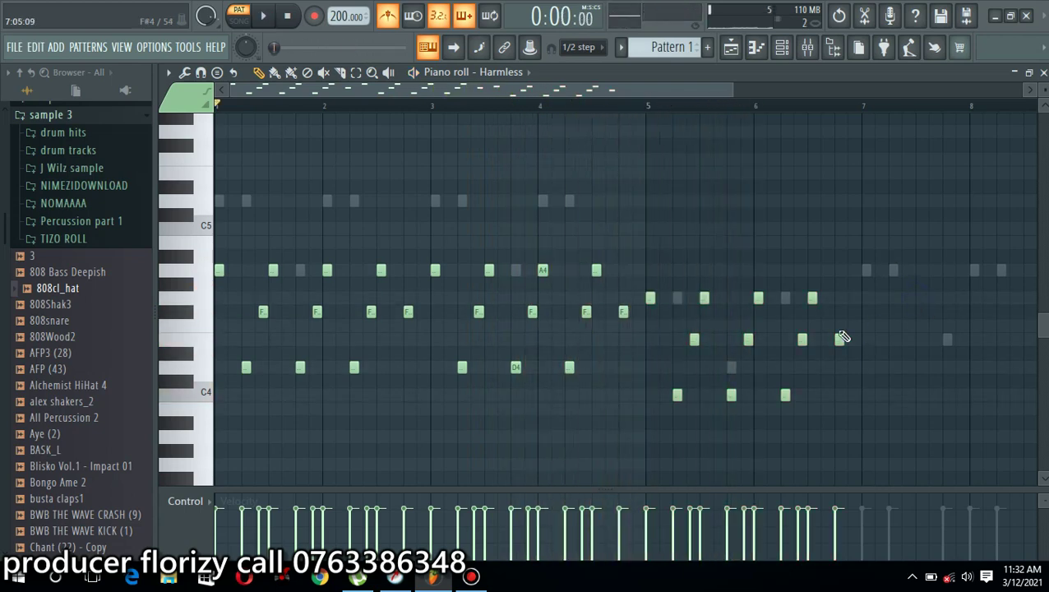
{"action": "left_click", "coordinate": [678, 397]}
{"action": "left_click_drag", "start_coordinate": [901, 321], "coordinate": [653, 453]}
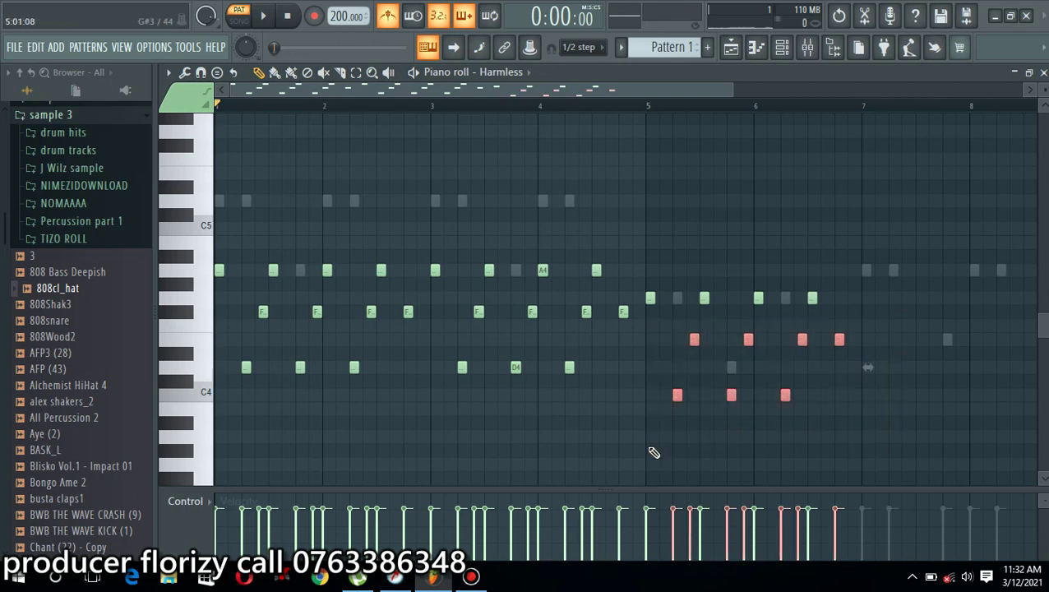
{"action": "key", "text": "Down"}
{"action": "key", "text": "space"}
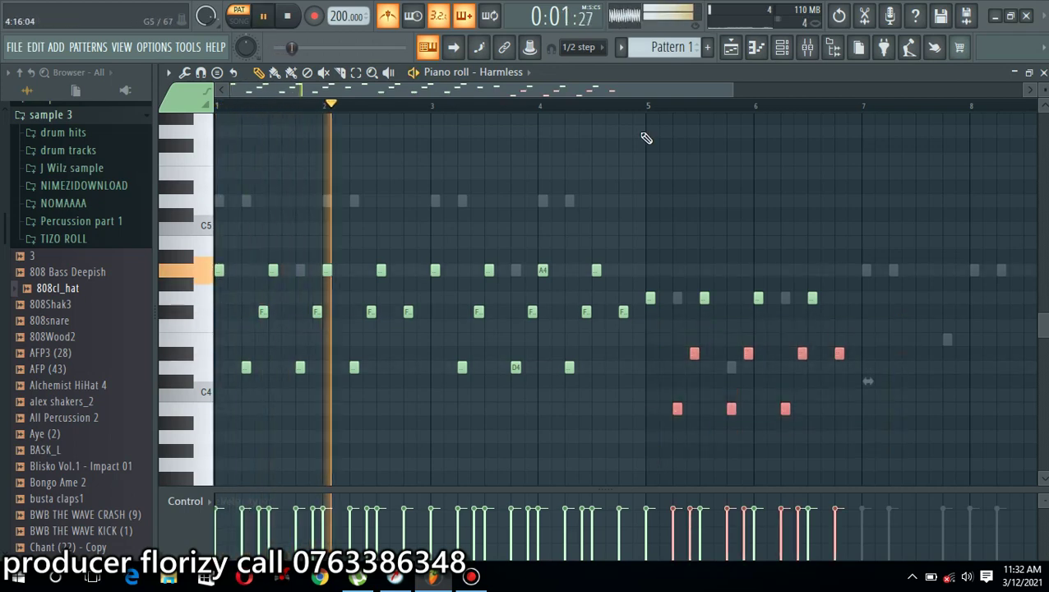
{"action": "left_click", "coordinate": [654, 106]}
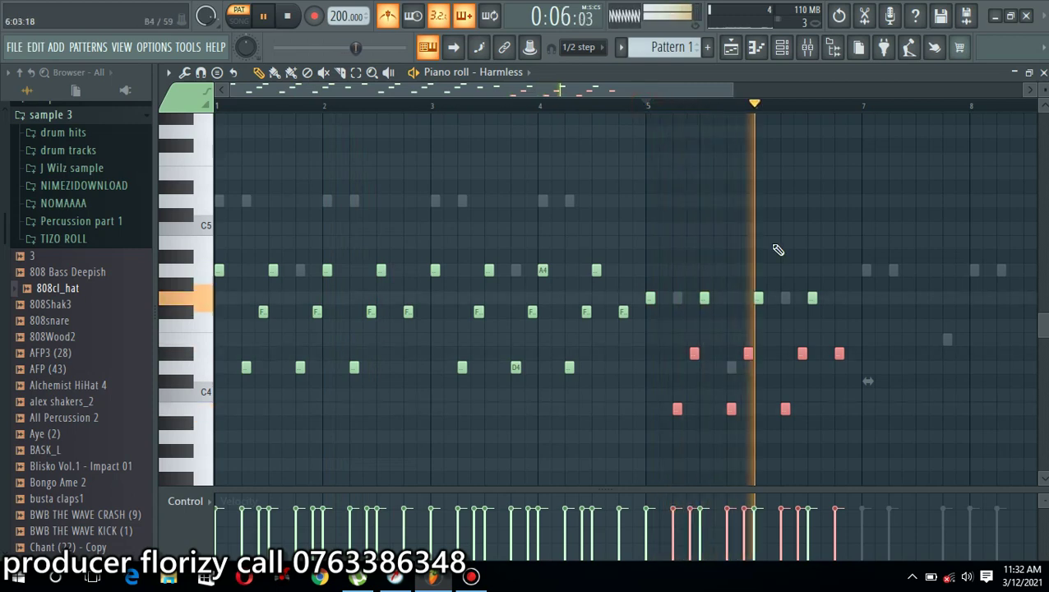
{"action": "left_click_drag", "start_coordinate": [891, 346], "coordinate": [681, 367]}
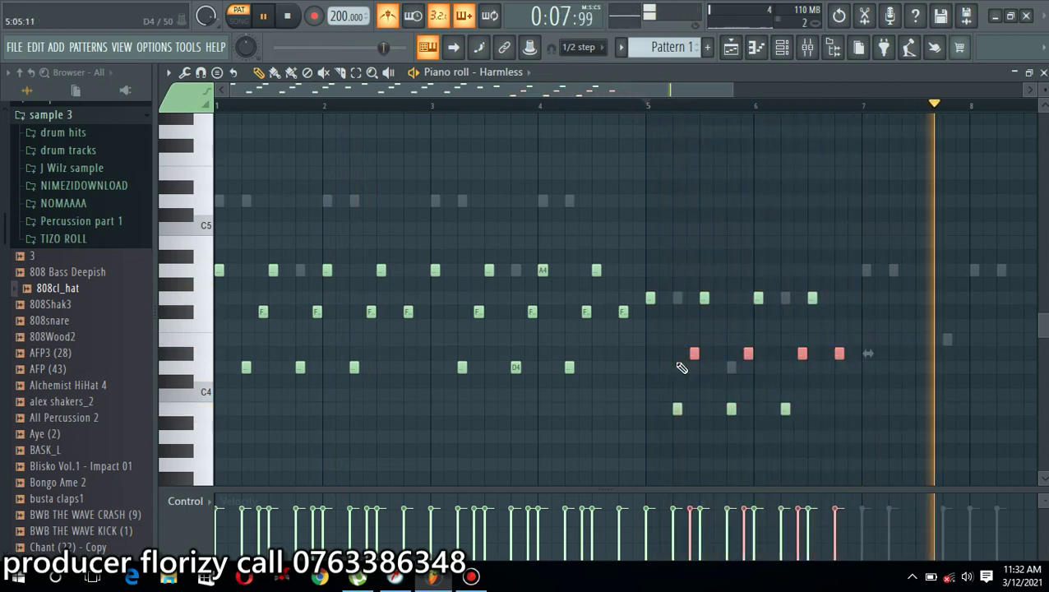
{"action": "key", "text": "Down"}
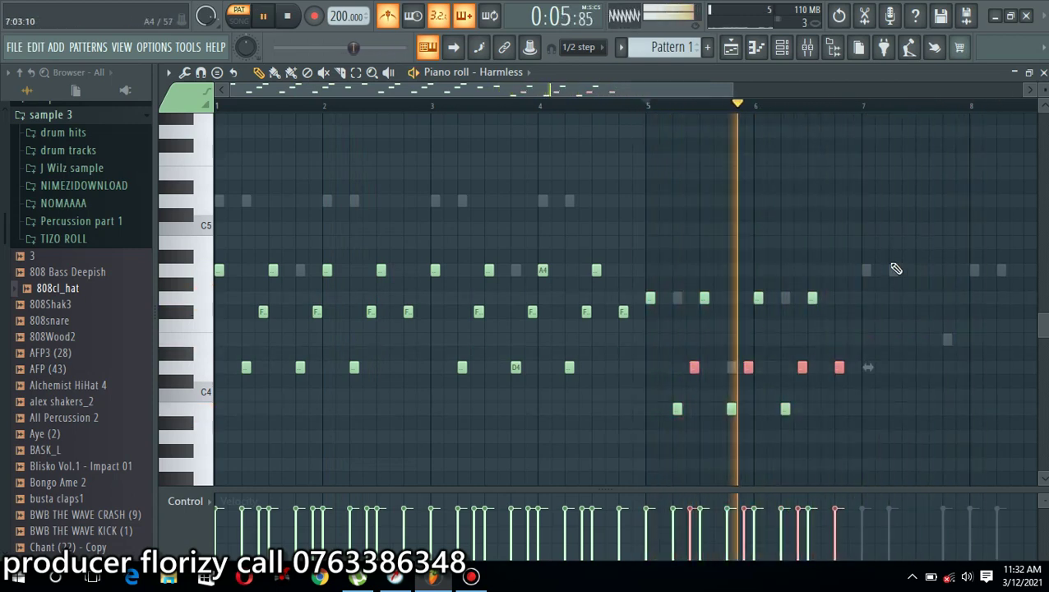
Step: Copy the Harmless phrase from bars 5 and 6 to bars 7 and 8, raised to start on A4, and check its playback
{"action": "left_click_drag", "start_coordinate": [934, 252], "coordinate": [651, 456]}
{"action": "left_click_drag", "start_coordinate": [672, 298], "coordinate": [863, 271]}
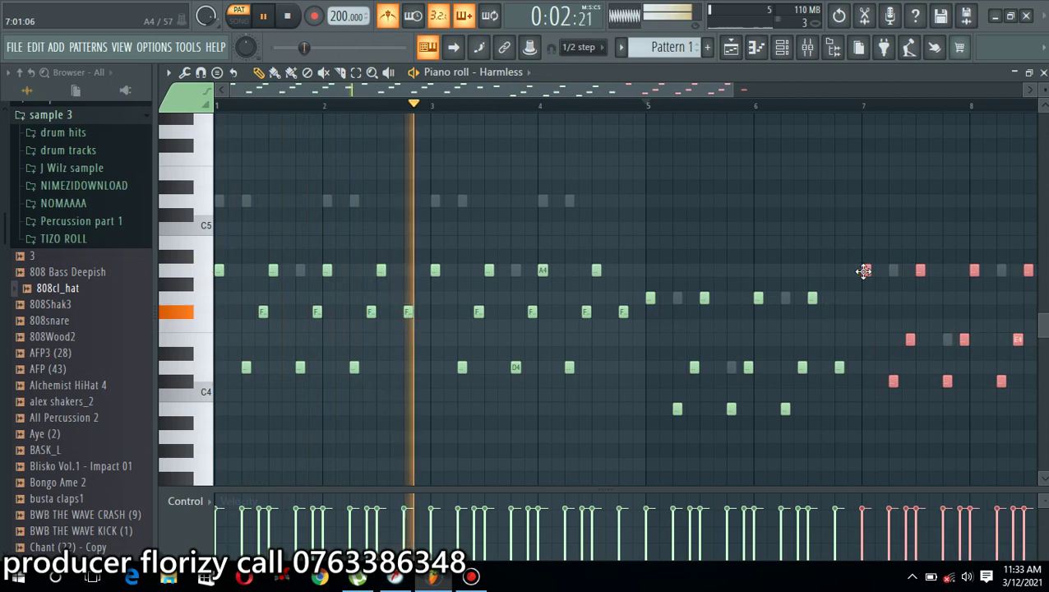
{"action": "left_click", "coordinate": [833, 111]}
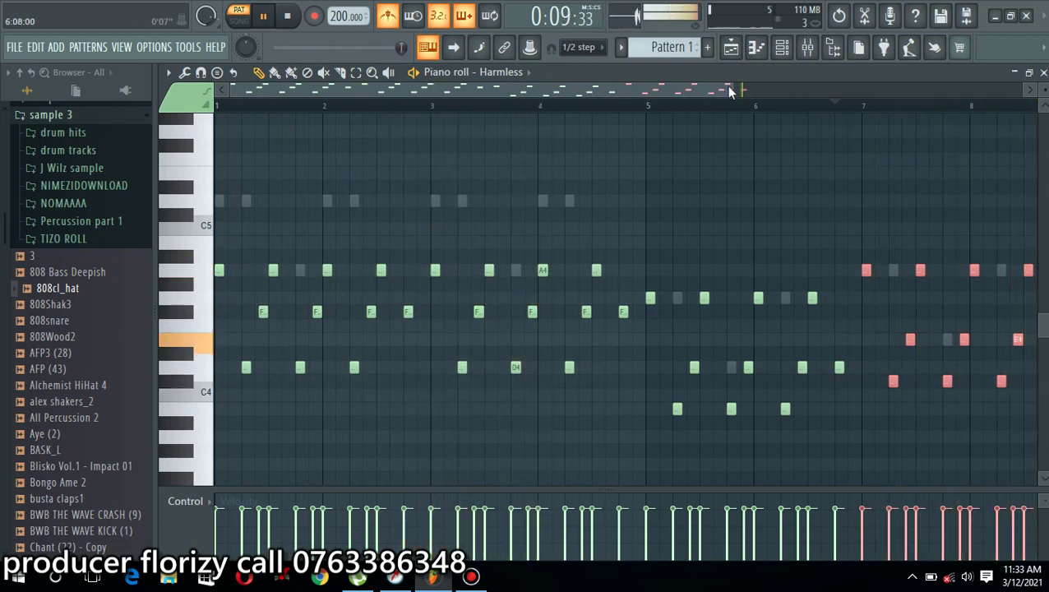
{"action": "scroll", "coordinate": [911, 246], "scroll_direction": "down", "scroll_amount": 3}
{"action": "left_click", "coordinate": [911, 246], "text": "ctrl"}
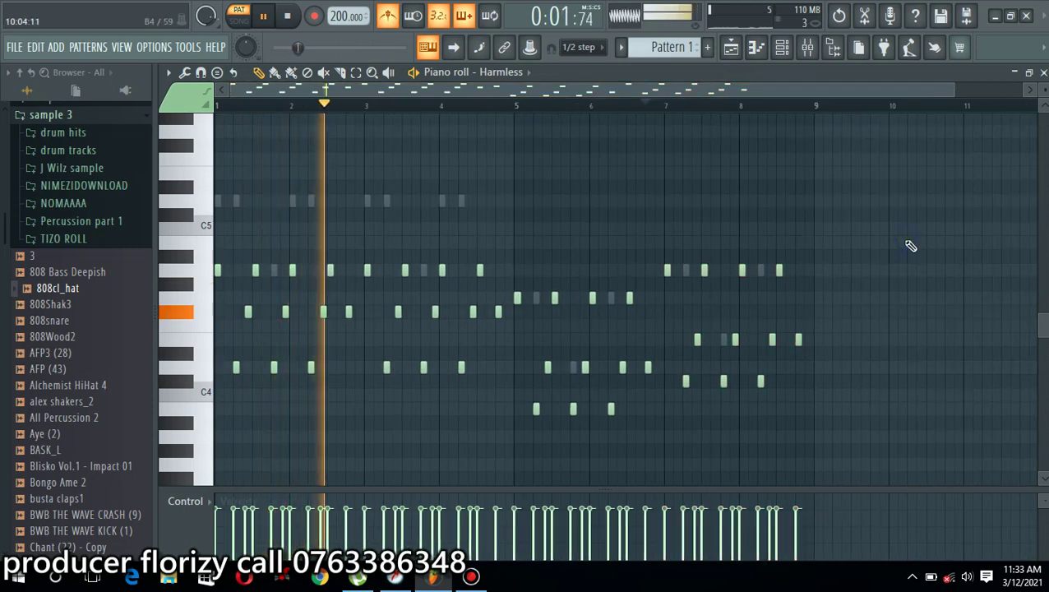
Step: Close the piano roll, mute the GMS channel and stop playback
{"action": "left_click", "coordinate": [1043, 72]}
{"action": "left_click", "coordinate": [274, 279]}
{"action": "key", "text": "space"}
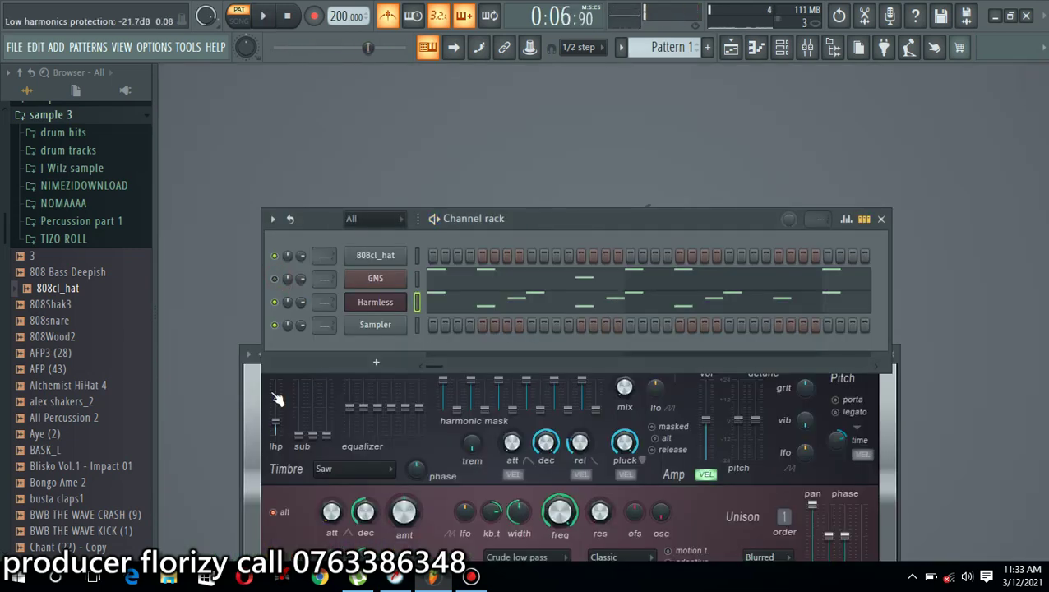
Step: Bring the Harmless plugin window into full view and audition its presets one by one during playback, from 8 Bit Wonderland FG through The Wave FG
{"action": "left_click", "coordinate": [247, 400]}
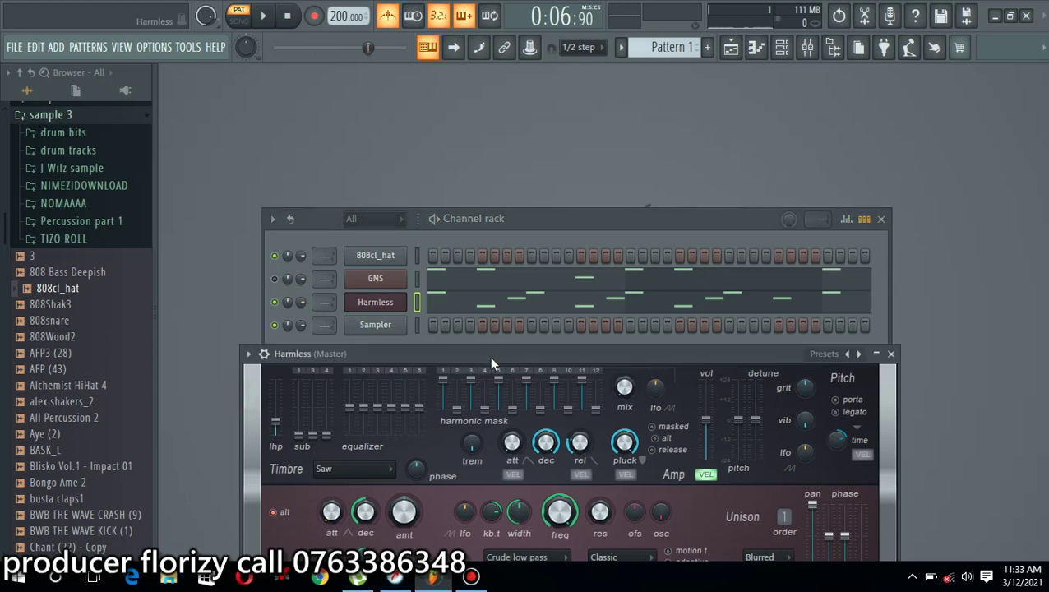
{"action": "left_click_drag", "start_coordinate": [491, 361], "coordinate": [493, 125]}
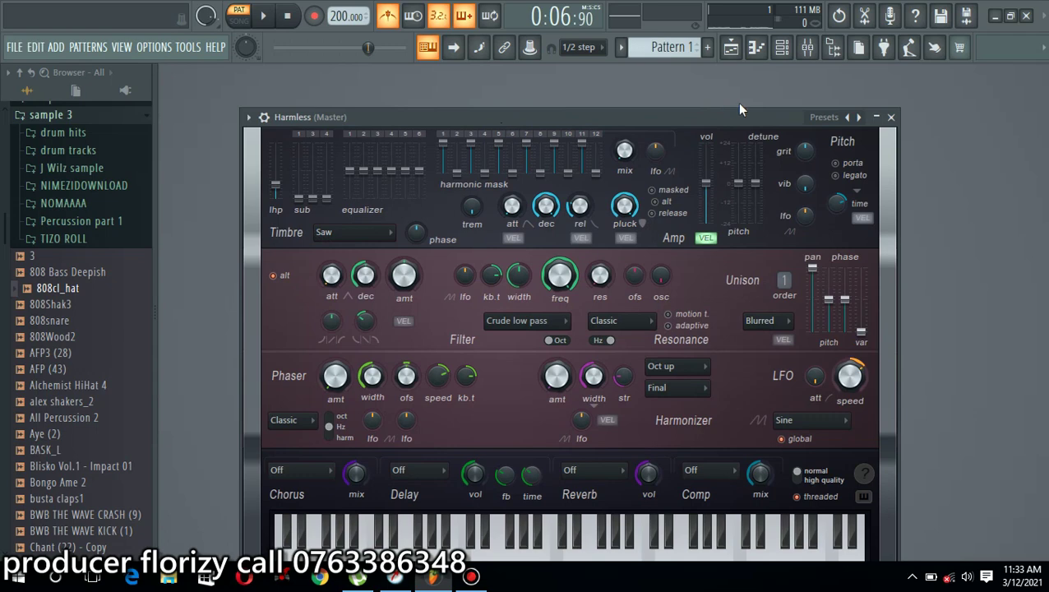
{"action": "left_click", "coordinate": [858, 117]}
{"action": "left_click", "coordinate": [296, 19]}
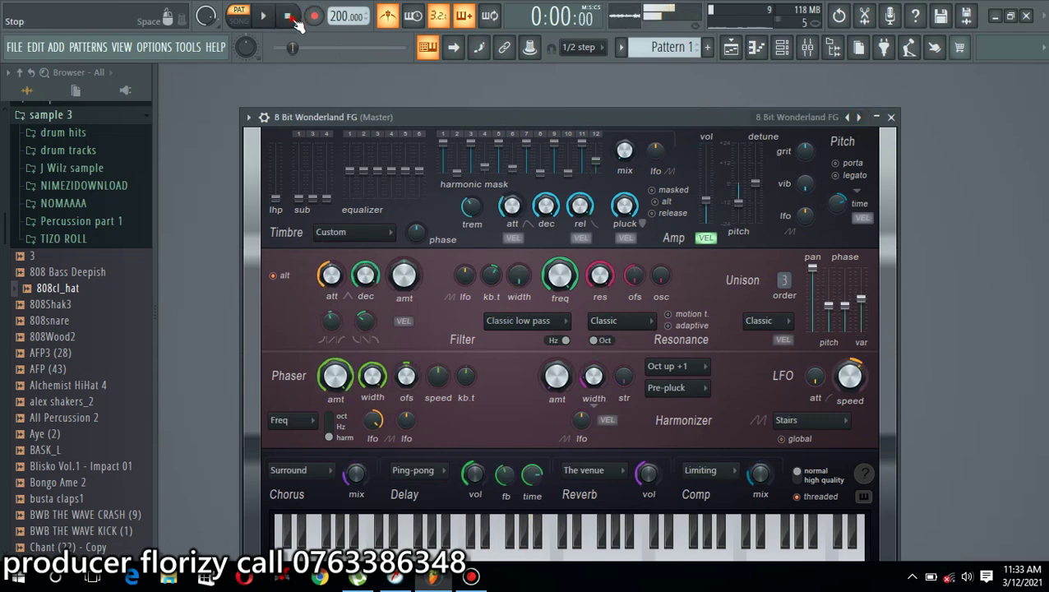
{"action": "left_click", "coordinate": [860, 118]}
{"action": "left_click", "coordinate": [859, 118]}
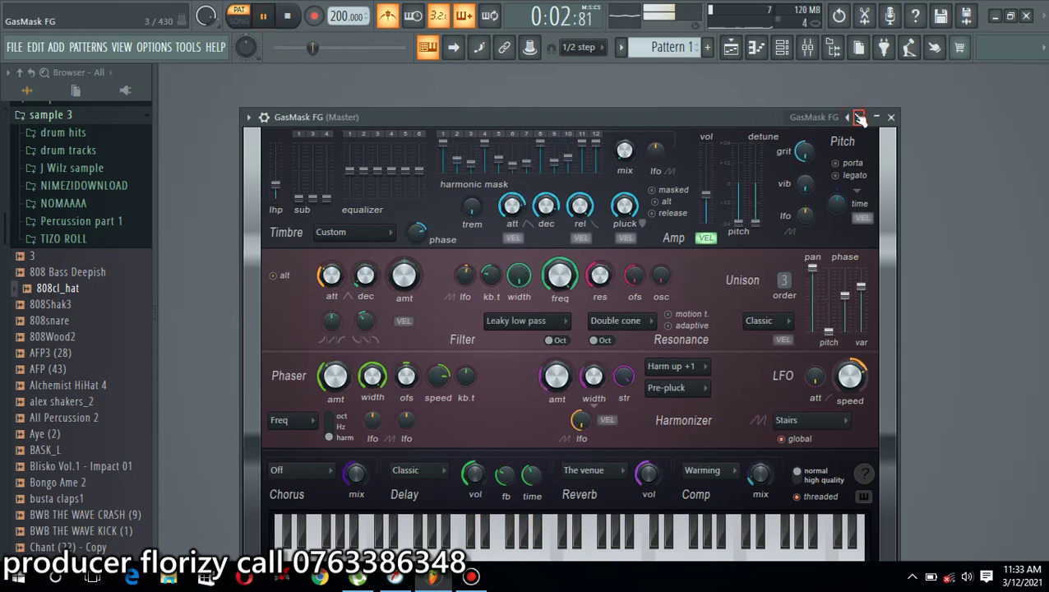
{"action": "left_click", "coordinate": [859, 118]}
{"action": "left_click", "coordinate": [859, 118]}
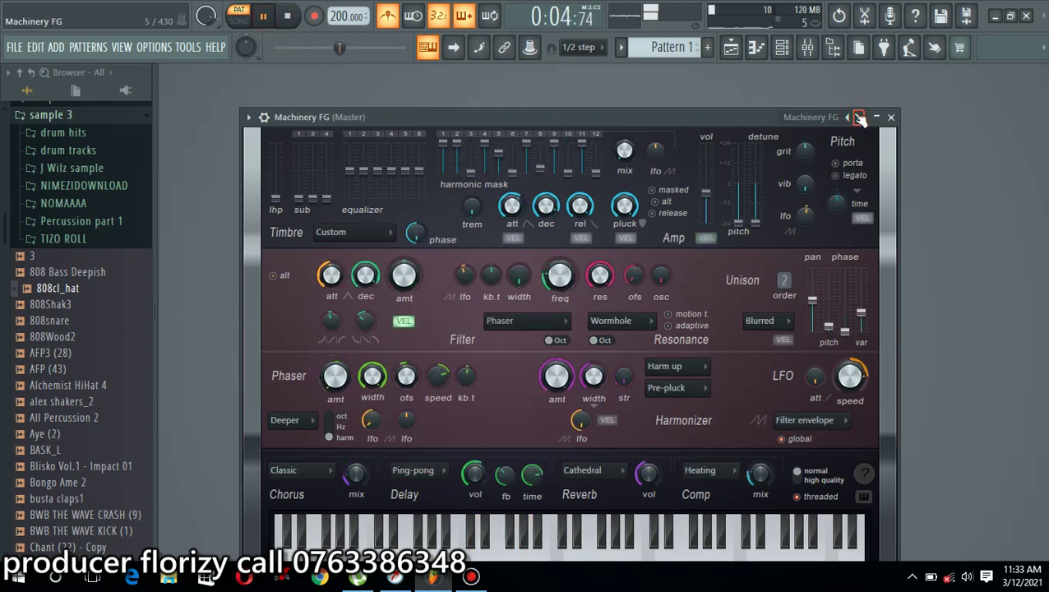
{"action": "left_click", "coordinate": [859, 118]}
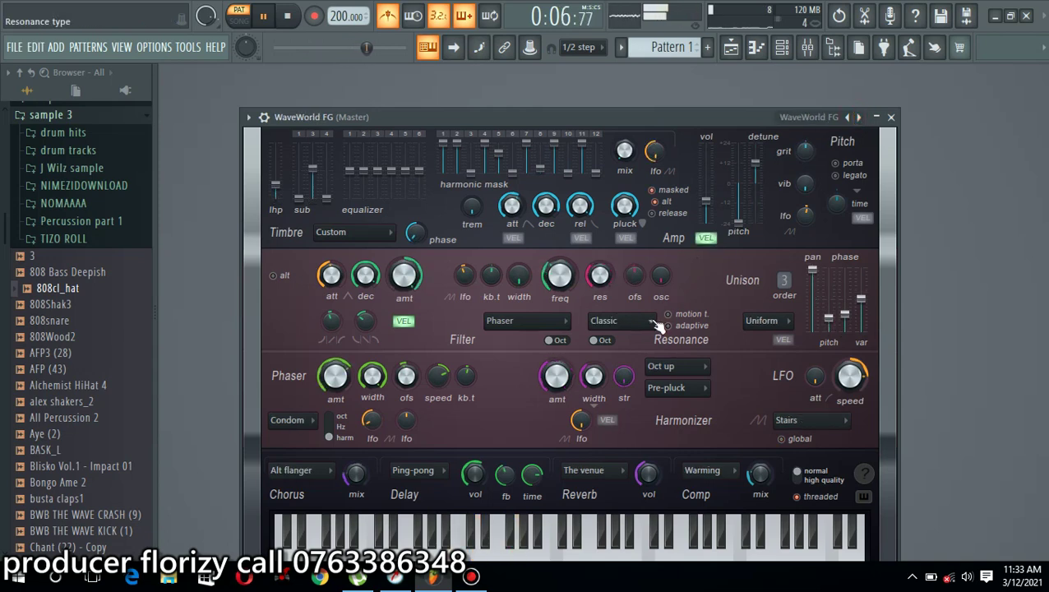
{"action": "left_click", "coordinate": [860, 118]}
{"action": "left_click", "coordinate": [859, 118]}
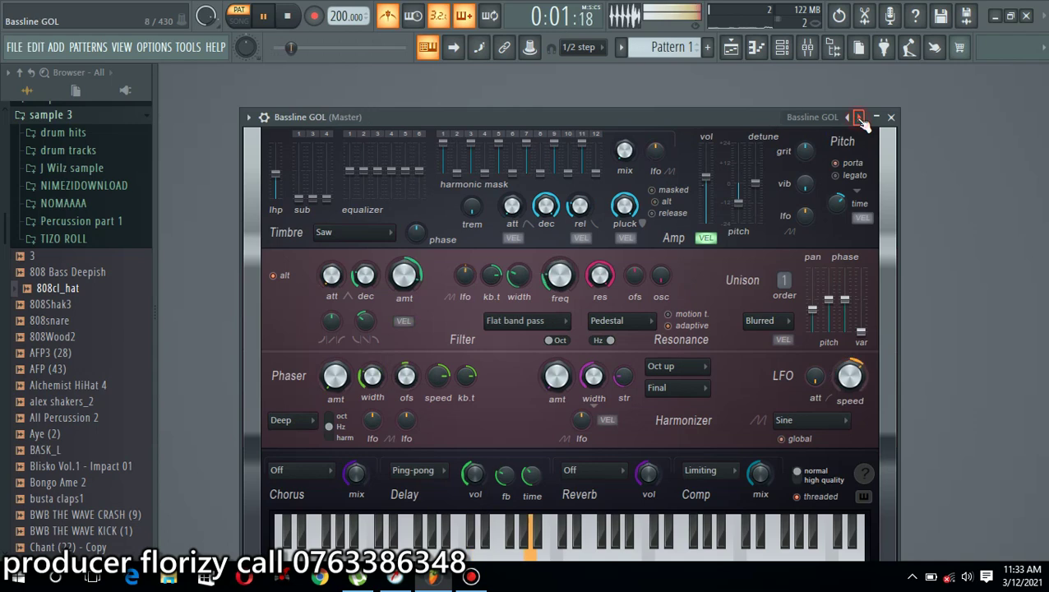
{"action": "left_click", "coordinate": [859, 117]}
{"action": "left_click", "coordinate": [859, 118]}
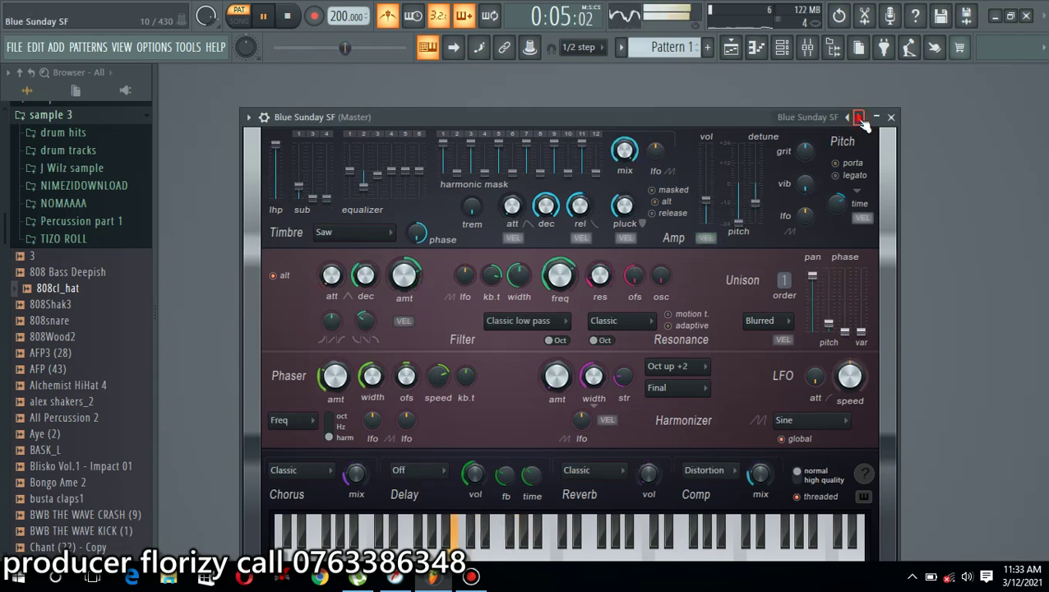
{"action": "left_click", "coordinate": [860, 118]}
{"action": "left_click", "coordinate": [859, 118]}
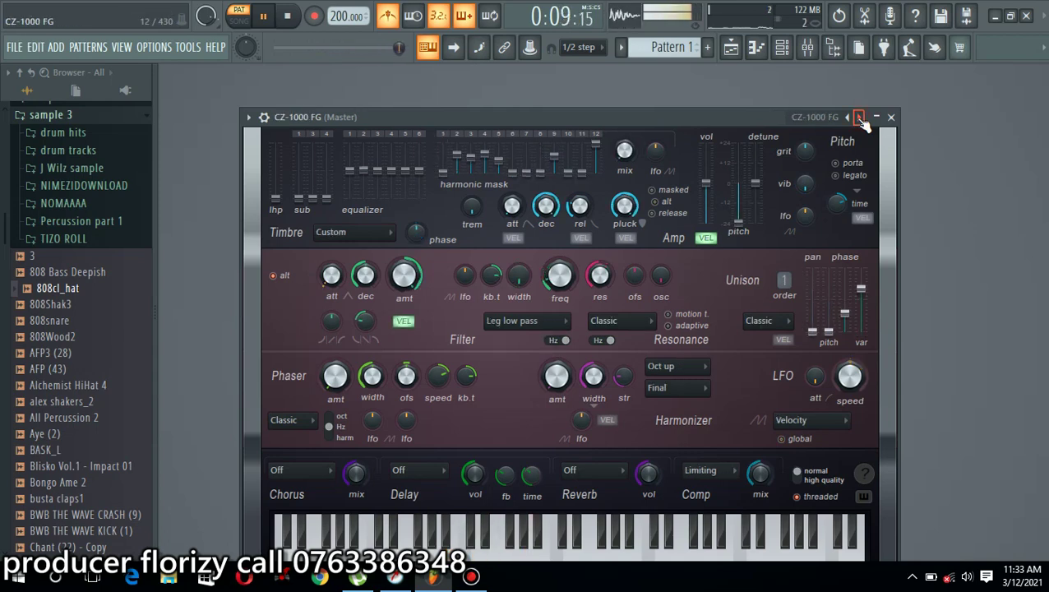
{"action": "left_click", "coordinate": [860, 118]}
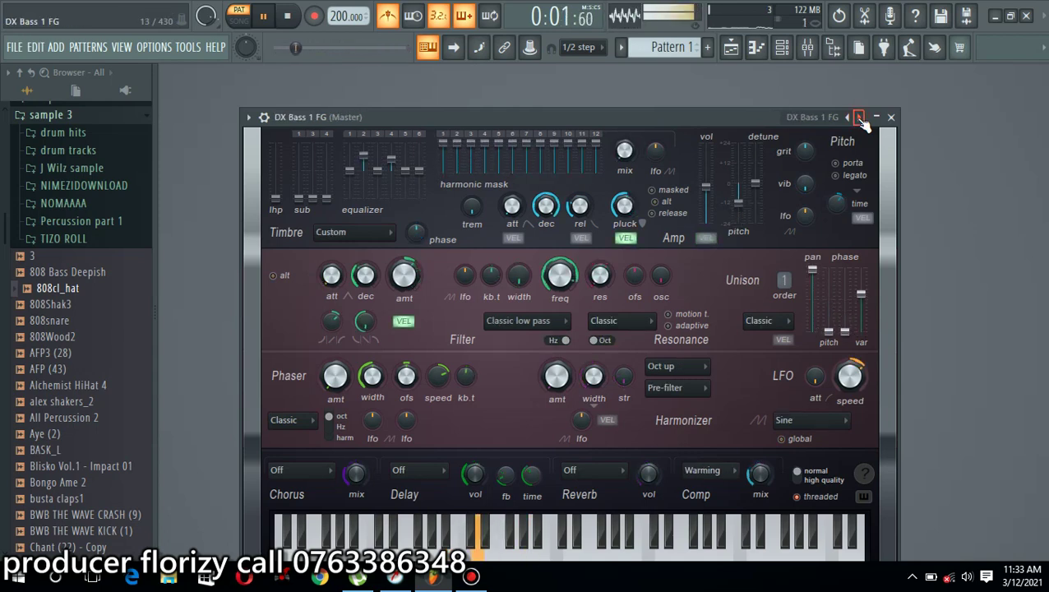
{"action": "left_click", "coordinate": [859, 118]}
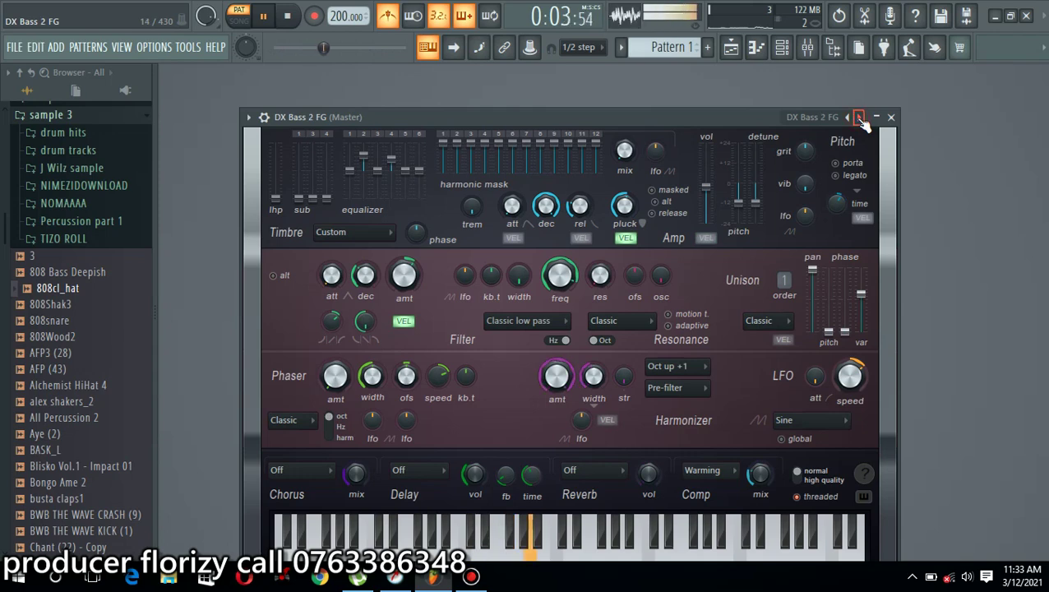
{"action": "left_click", "coordinate": [859, 117]}
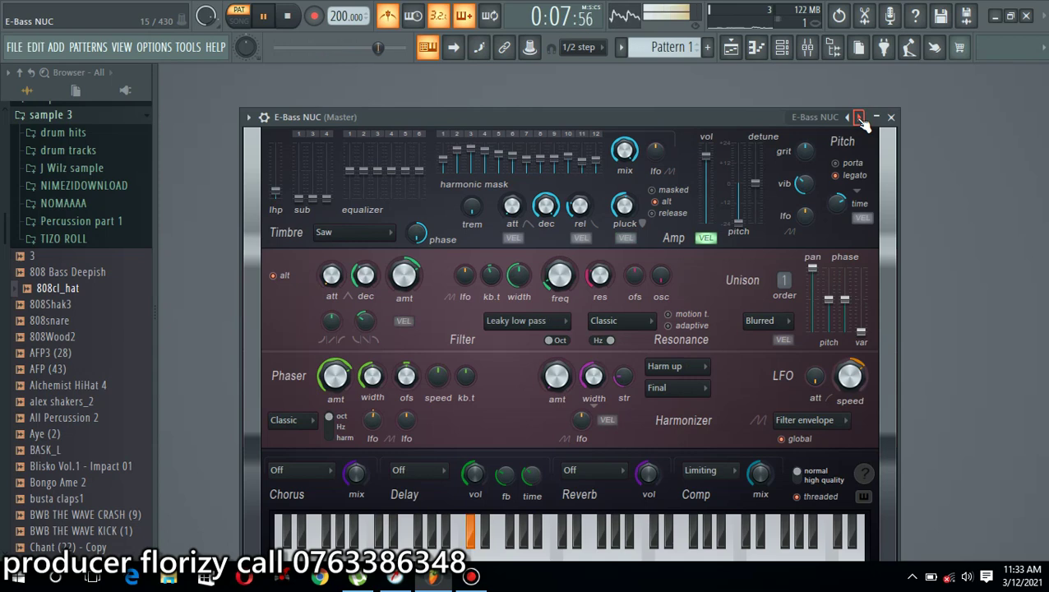
{"action": "left_click", "coordinate": [860, 118]}
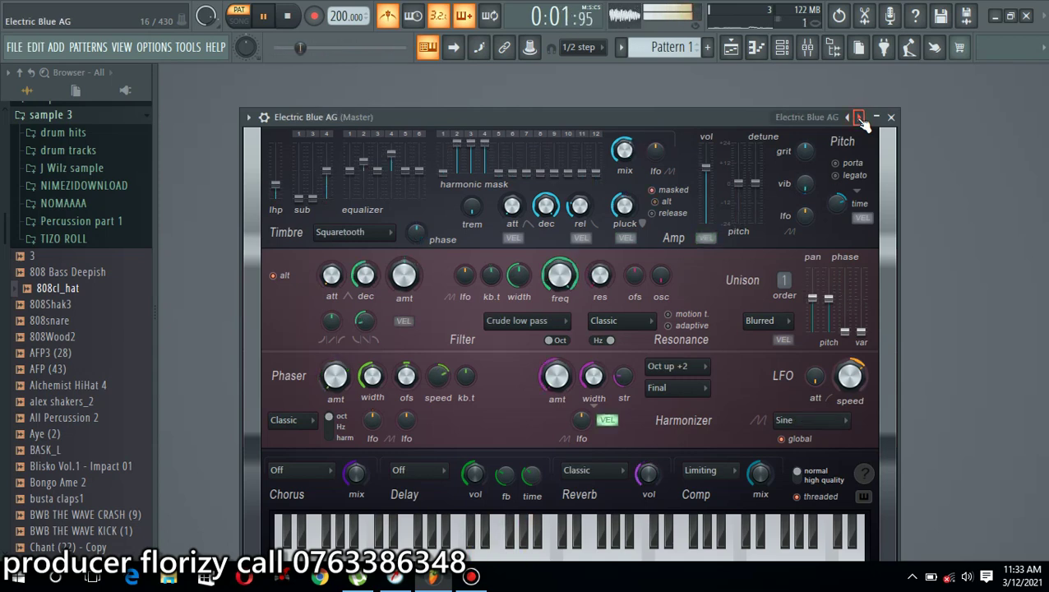
{"action": "left_click", "coordinate": [859, 118]}
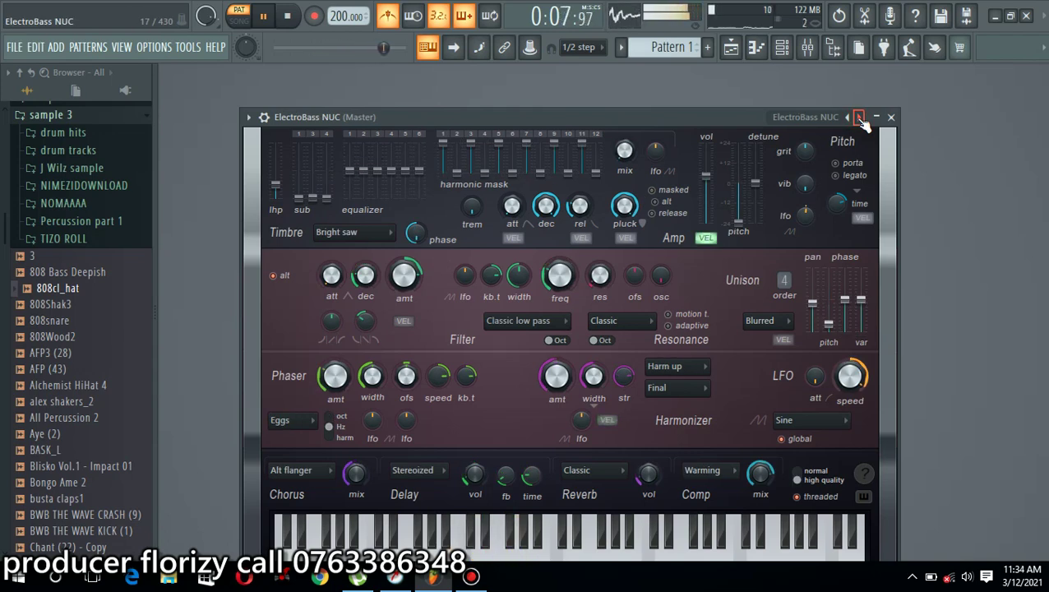
{"action": "left_click", "coordinate": [859, 117]}
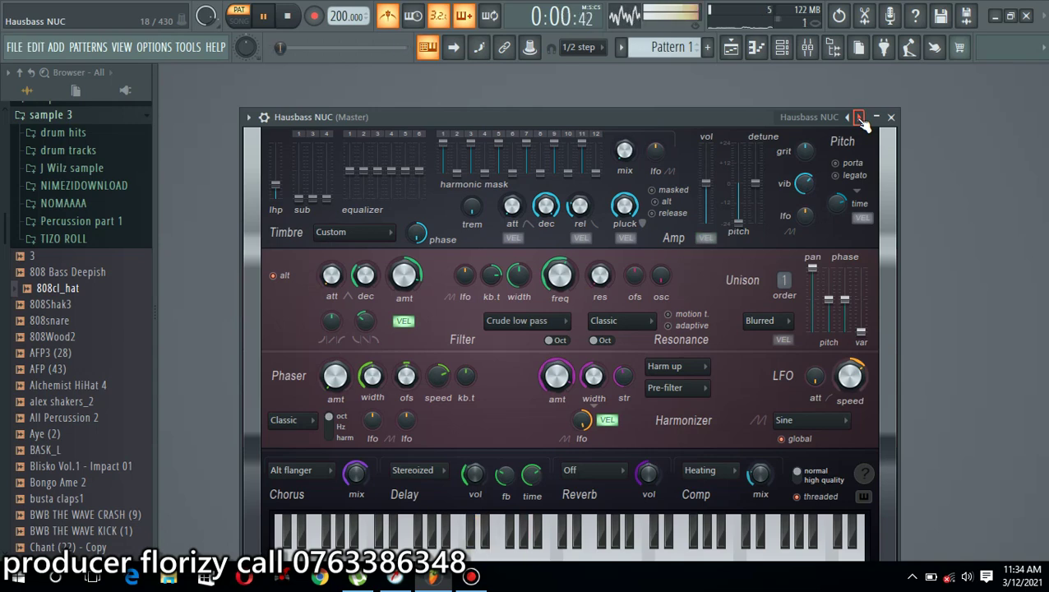
{"action": "left_click", "coordinate": [860, 118]}
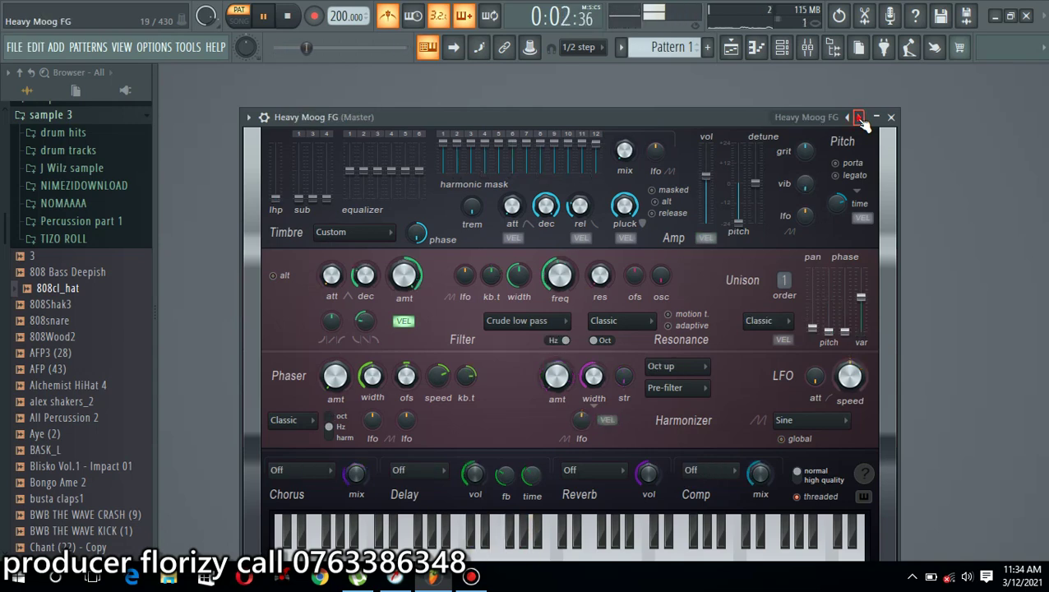
{"action": "left_click", "coordinate": [860, 118]}
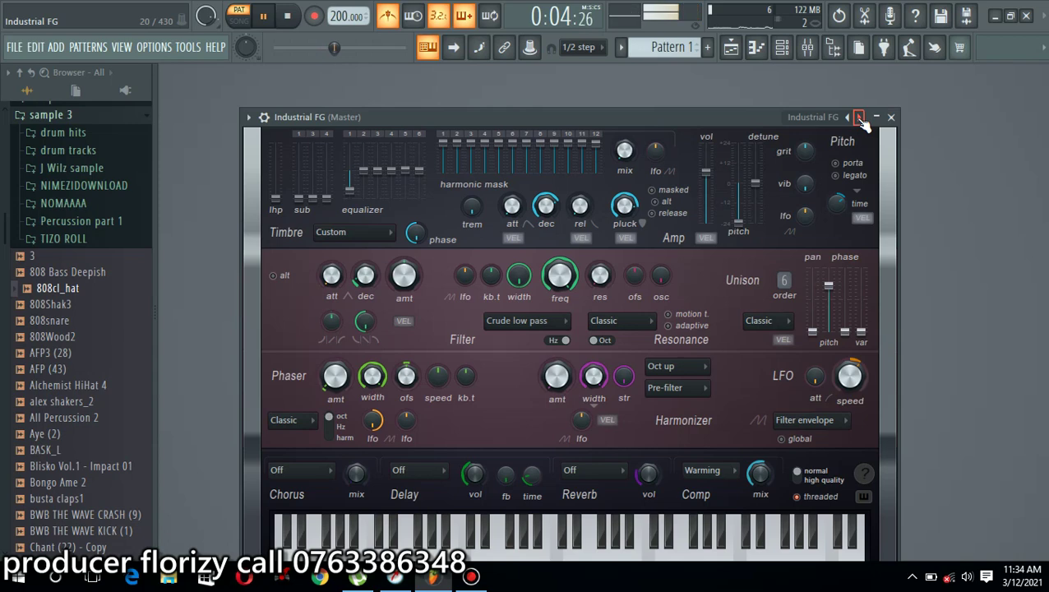
{"action": "left_click", "coordinate": [859, 117]}
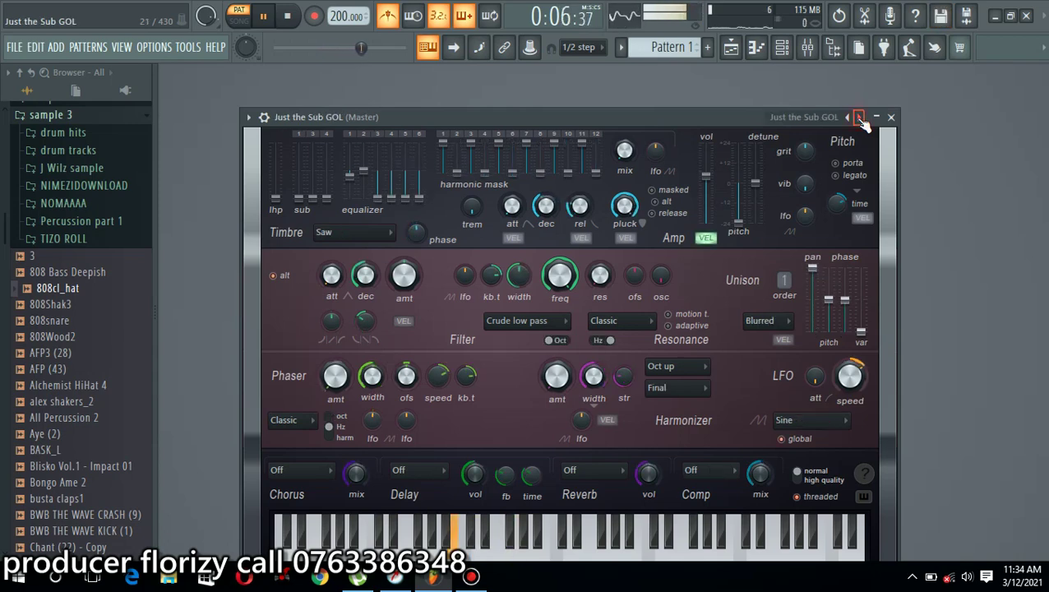
{"action": "left_click", "coordinate": [859, 117]}
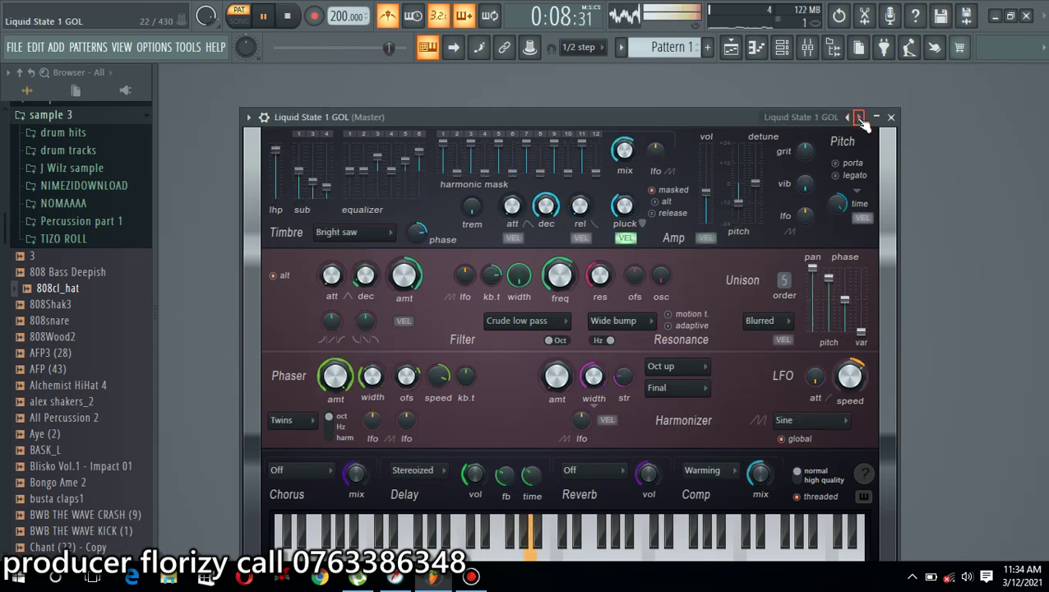
{"action": "left_click", "coordinate": [859, 118]}
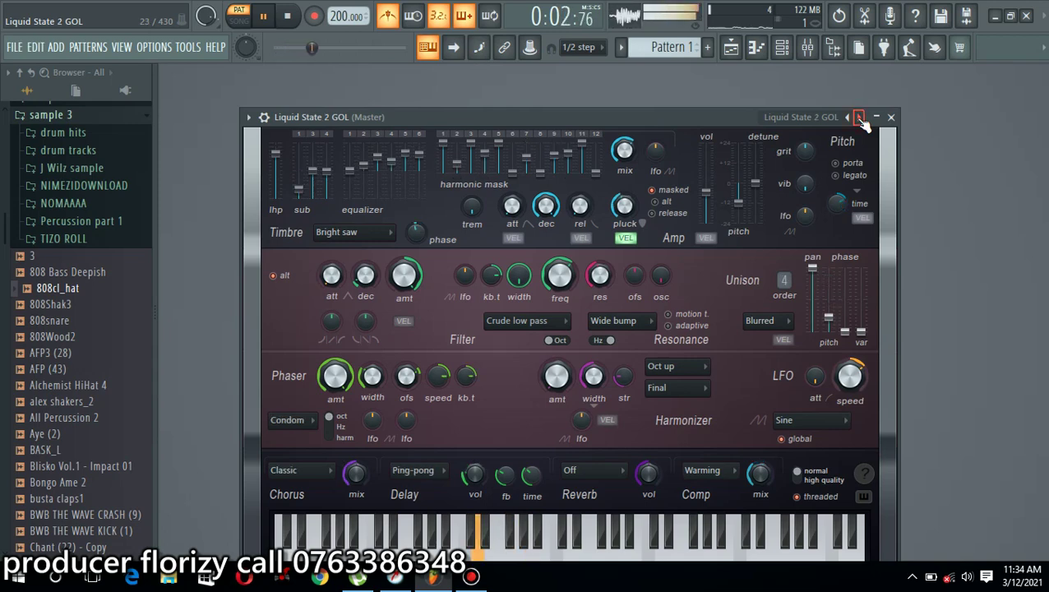
{"action": "left_click", "coordinate": [859, 117]}
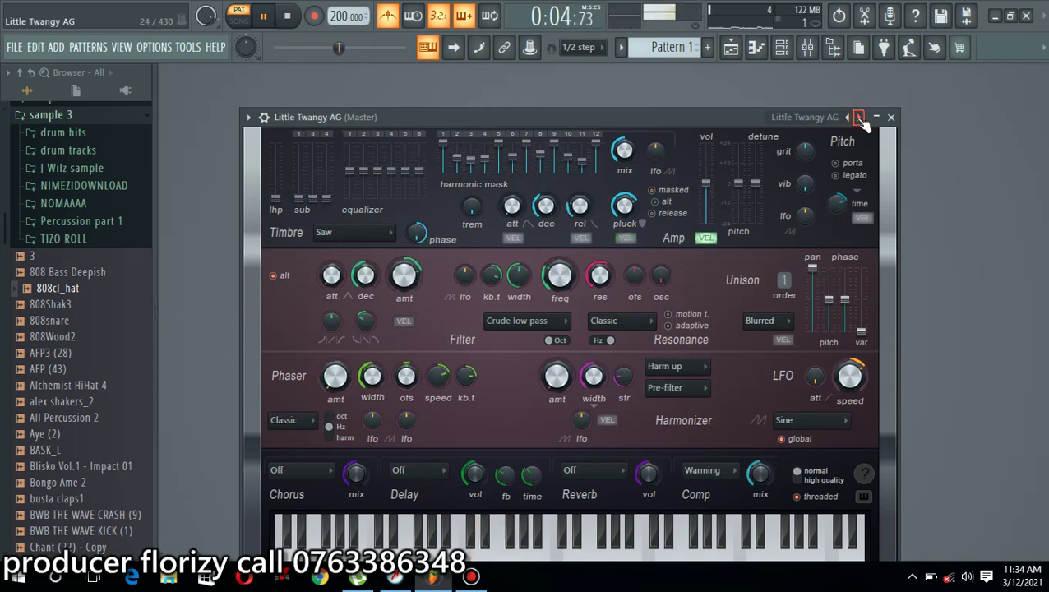
{"action": "left_click", "coordinate": [860, 117]}
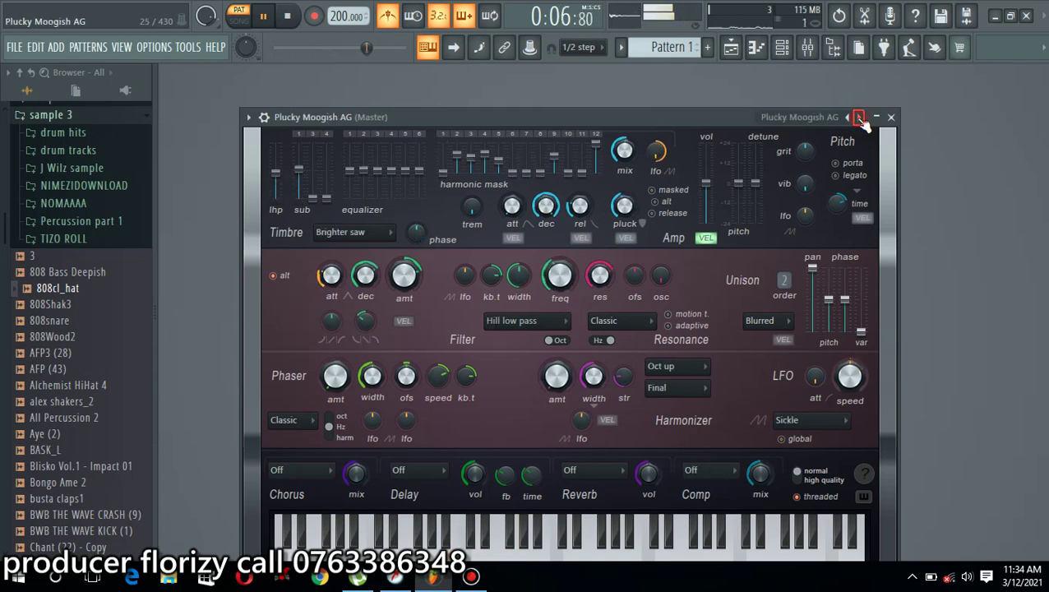
{"action": "left_click", "coordinate": [859, 117]}
{"action": "left_click", "coordinate": [860, 117]}
{"action": "left_click", "coordinate": [860, 117]}
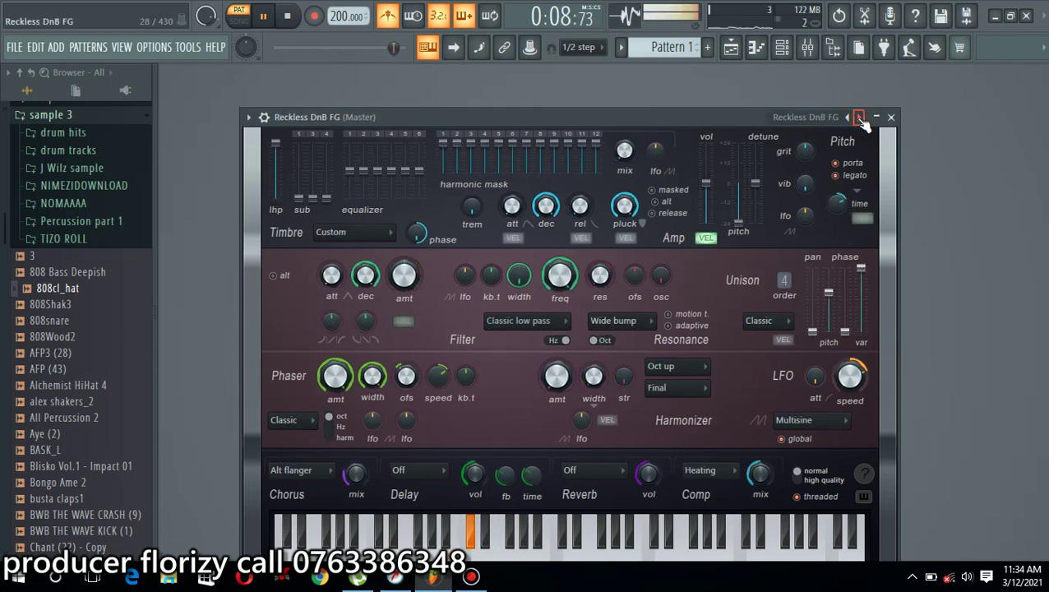
{"action": "left_click", "coordinate": [859, 118]}
{"action": "left_click", "coordinate": [860, 117]}
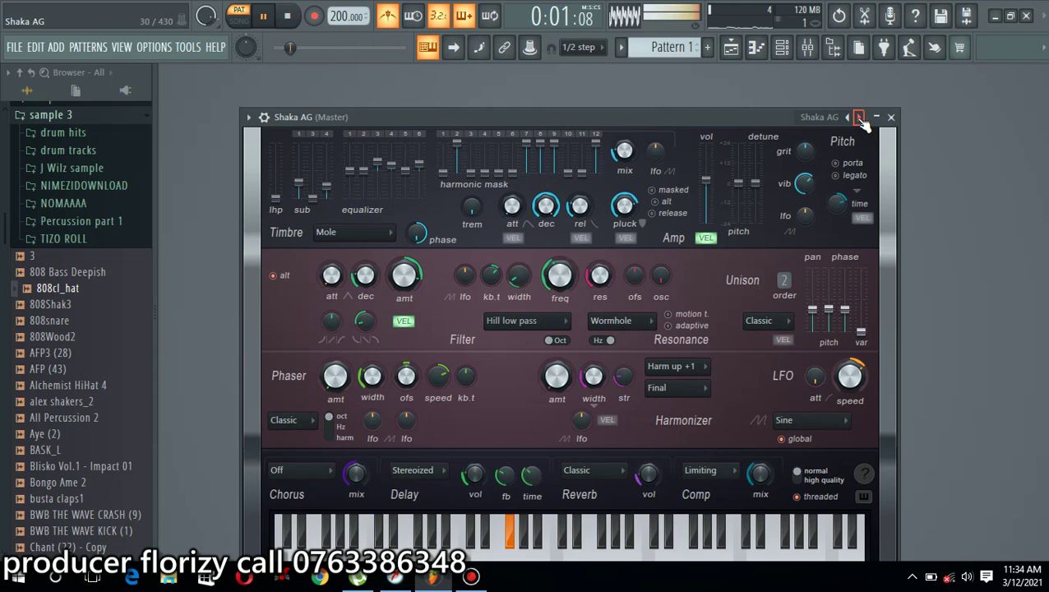
{"action": "left_click", "coordinate": [859, 118]}
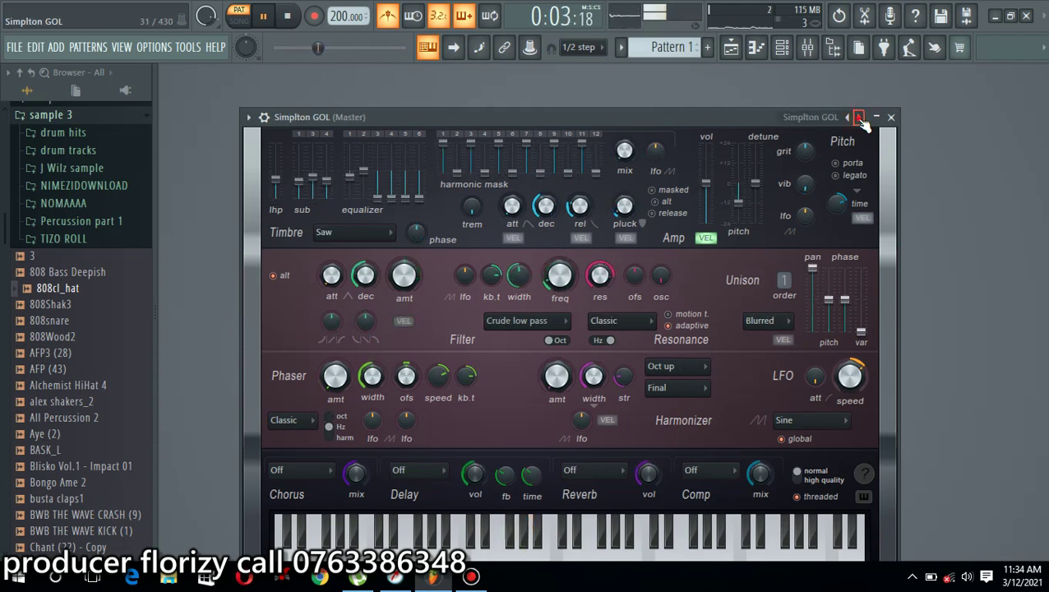
{"action": "left_click", "coordinate": [860, 118]}
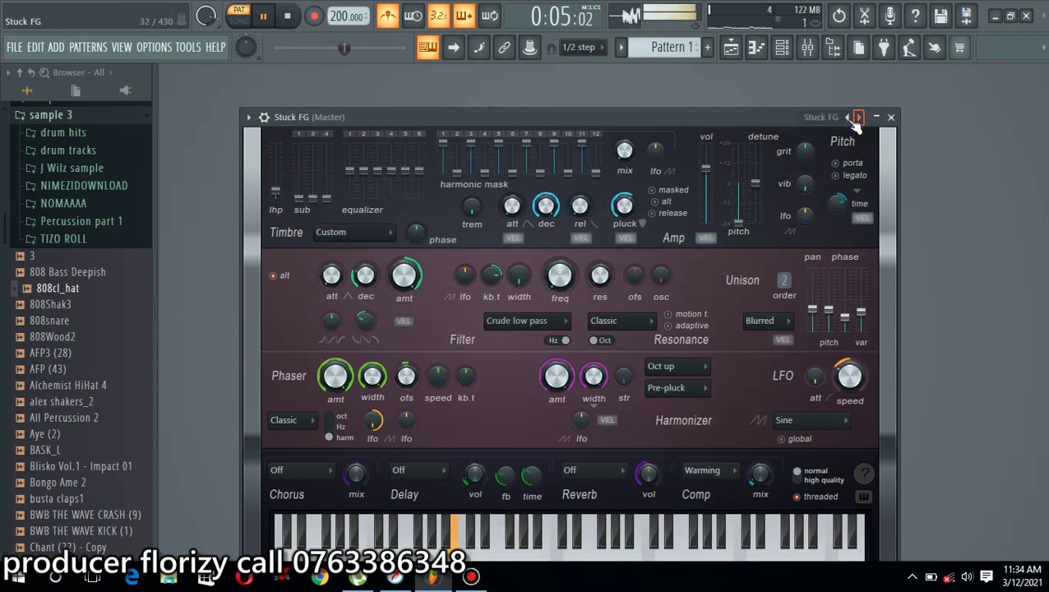
{"action": "left_click", "coordinate": [860, 118]}
{"action": "left_click", "coordinate": [860, 118]}
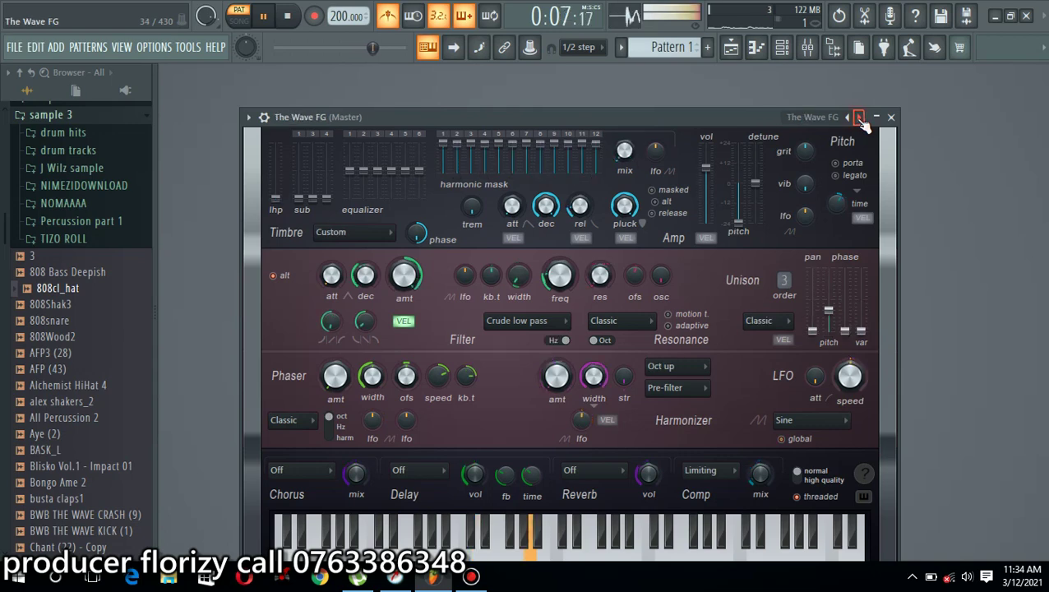
Step: Go back through the presets to Simplton GOL and keep it as the Harmless sound
{"action": "left_click", "coordinate": [848, 118]}
{"action": "left_click", "coordinate": [848, 118]}
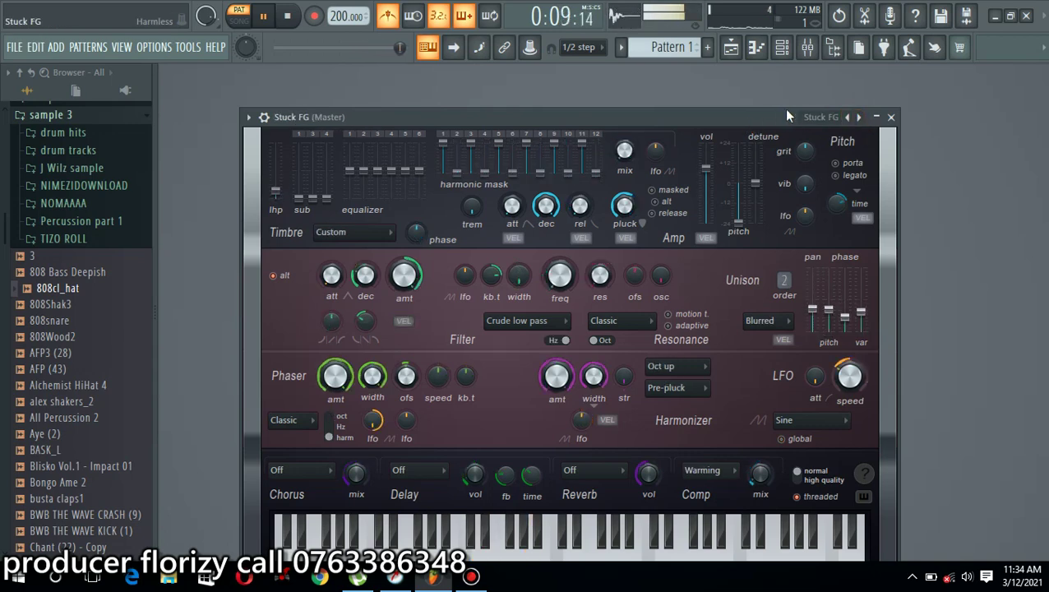
{"action": "left_click", "coordinate": [848, 118]}
Step: Move the plugin window away from the channel rack, open the Simplton GOL piano roll and transpose all its notes up one octave
{"action": "left_click_drag", "start_coordinate": [752, 119], "coordinate": [754, 409]}
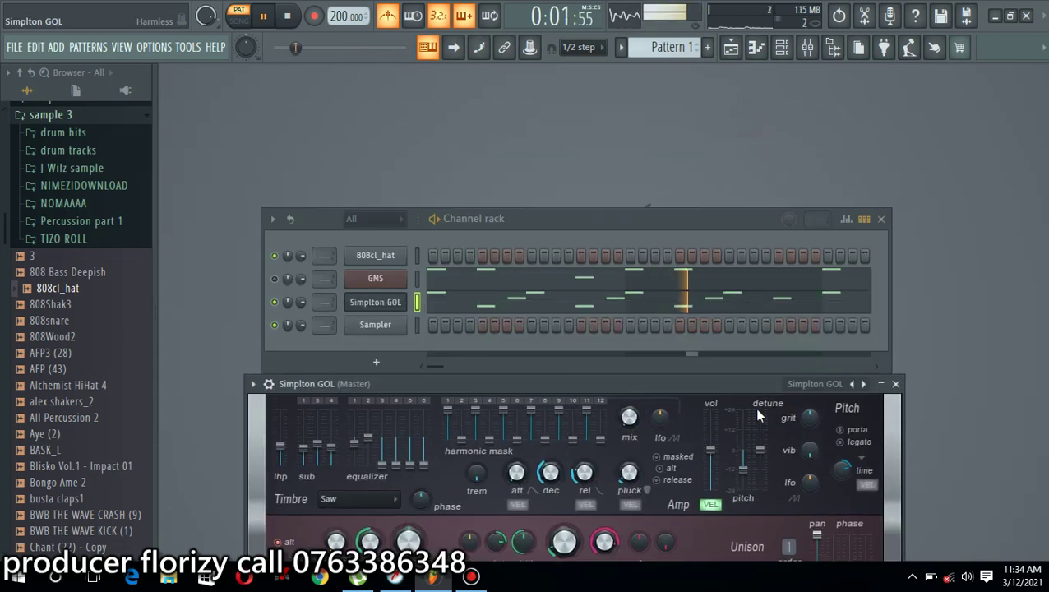
{"action": "left_click", "coordinate": [759, 305]}
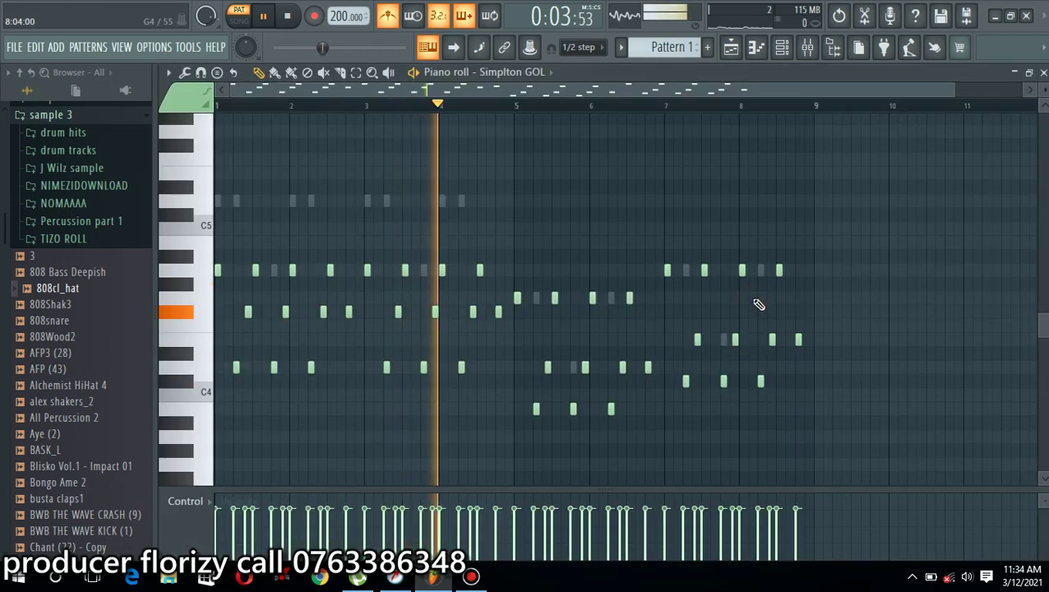
{"action": "key", "text": "ctrl+Up"}
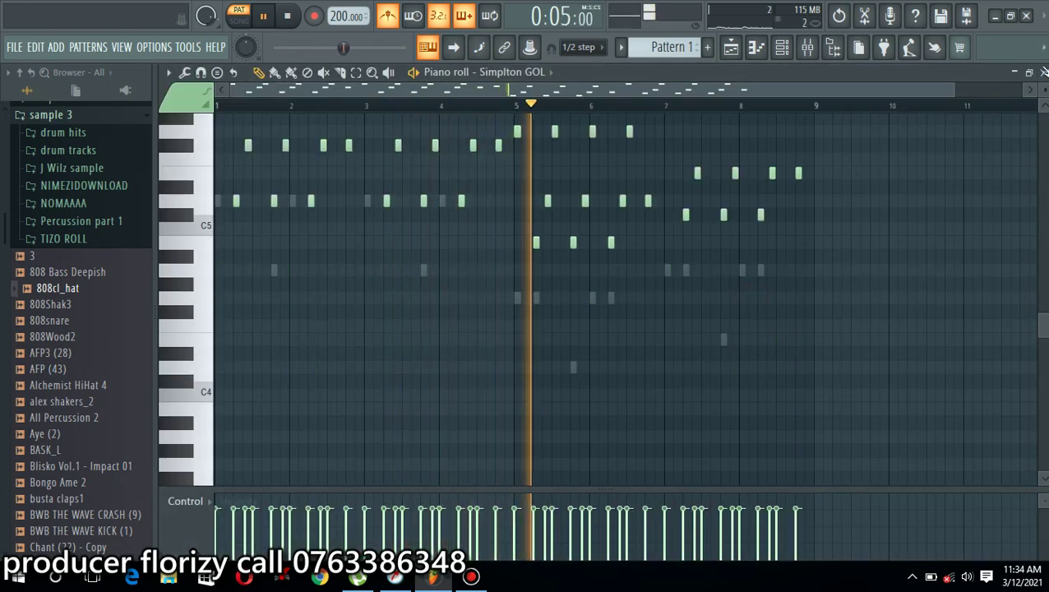
Step: Close the piano roll, bring the Harmless window into full view and audition its presets one by one up to Church Organ 2 NUC
{"action": "left_click", "coordinate": [1043, 72]}
{"action": "left_click_drag", "start_coordinate": [690, 410], "coordinate": [671, 94]}
{"action": "left_click", "coordinate": [845, 96]}
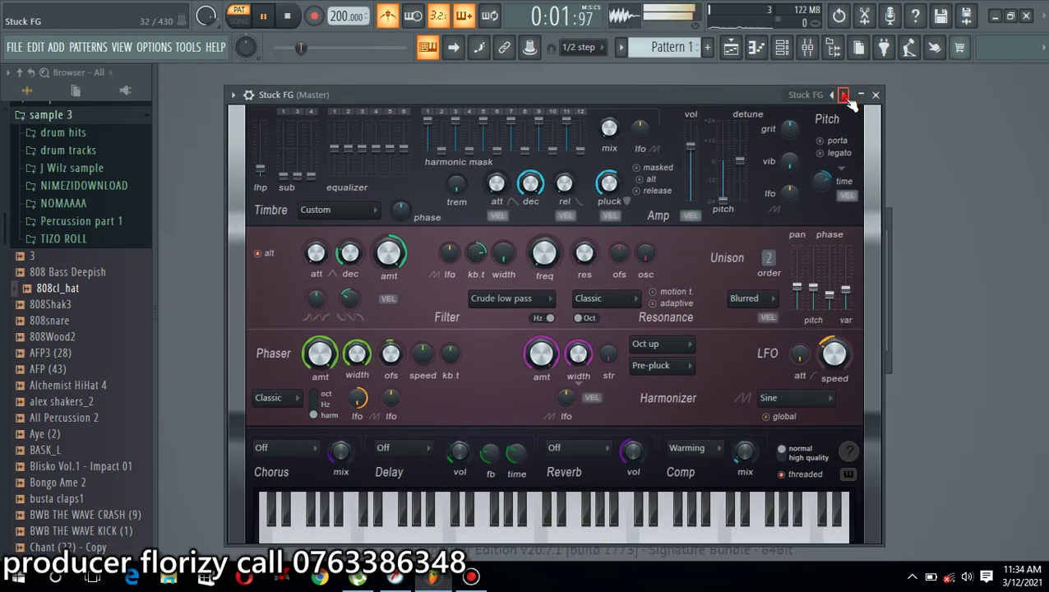
{"action": "left_click", "coordinate": [845, 96]}
{"action": "left_click", "coordinate": [846, 97]}
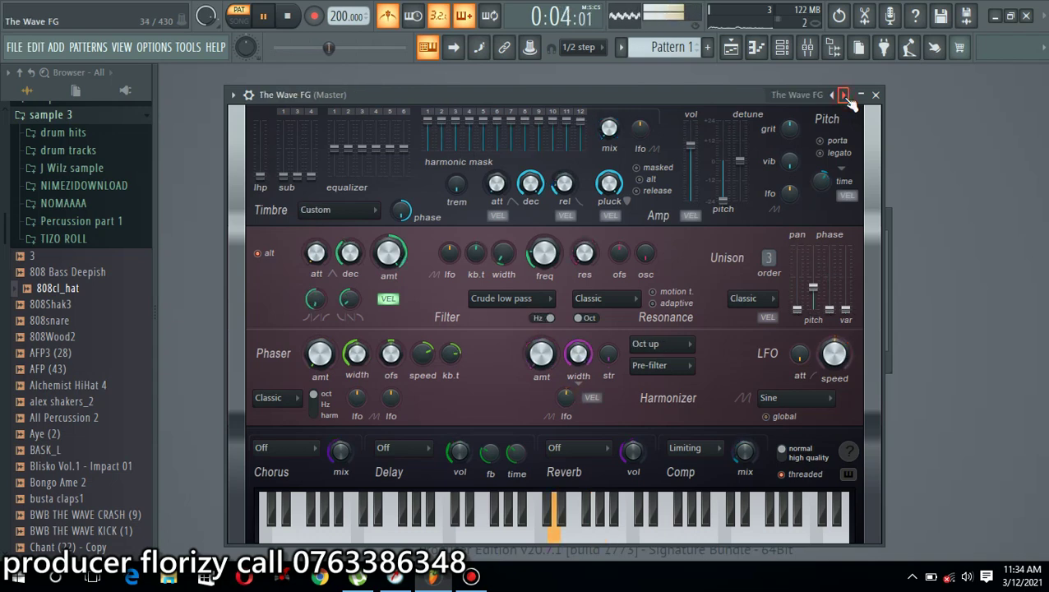
{"action": "left_click", "coordinate": [846, 96]}
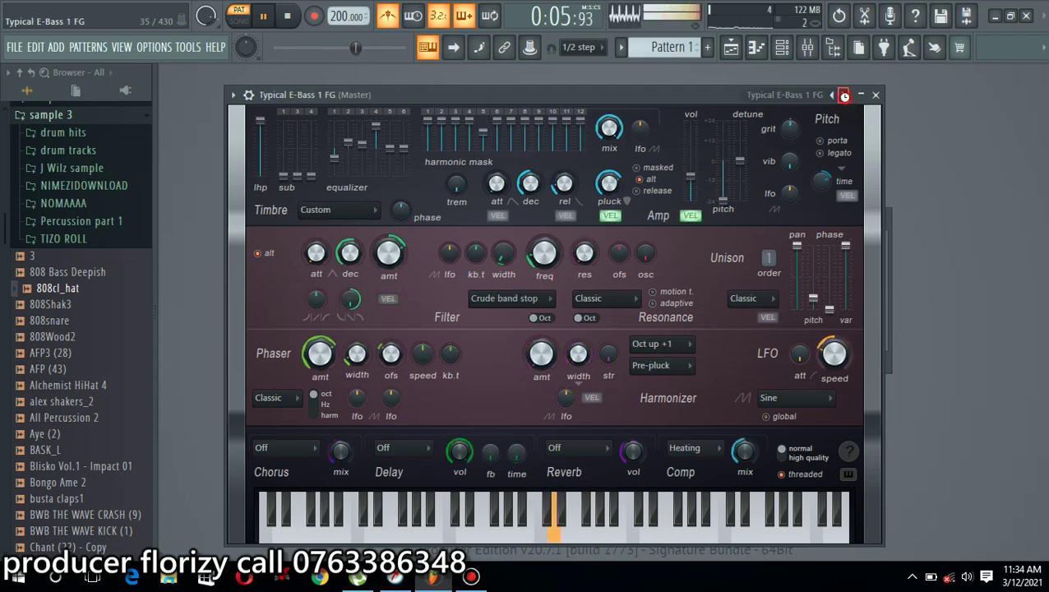
{"action": "left_click", "coordinate": [844, 96]}
{"action": "left_click", "coordinate": [845, 96]}
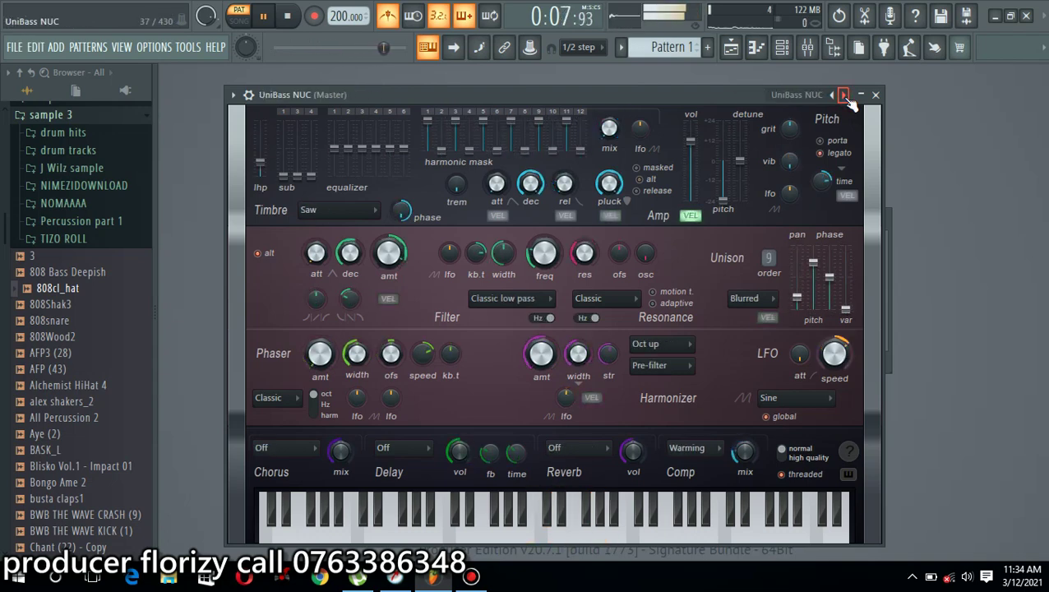
{"action": "left_click", "coordinate": [845, 96]}
{"action": "left_click", "coordinate": [844, 96]}
{"action": "left_click", "coordinate": [845, 97]}
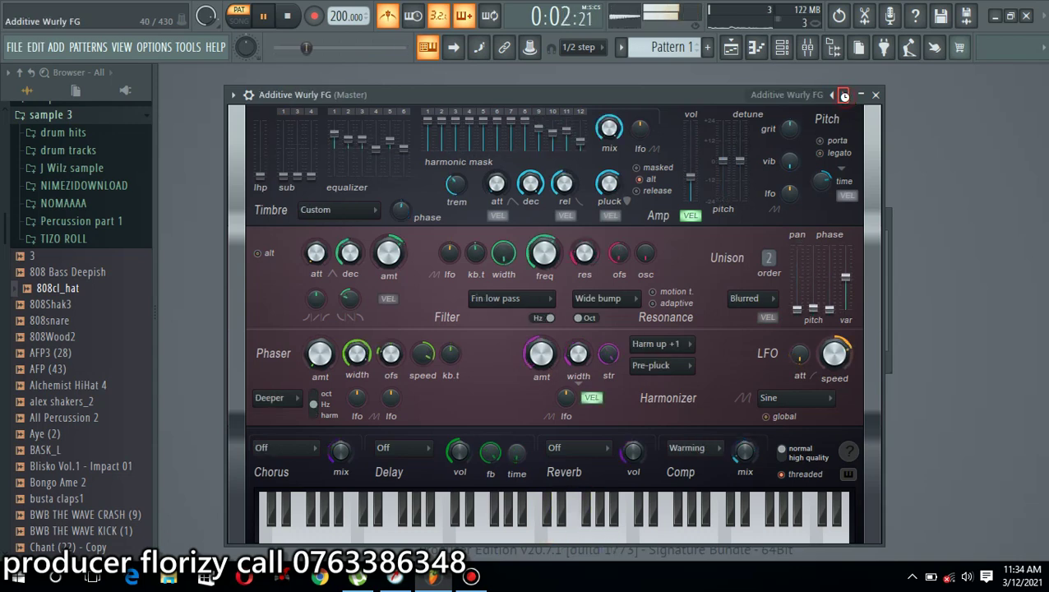
{"action": "left_click", "coordinate": [845, 97]}
{"action": "left_click", "coordinate": [845, 96]}
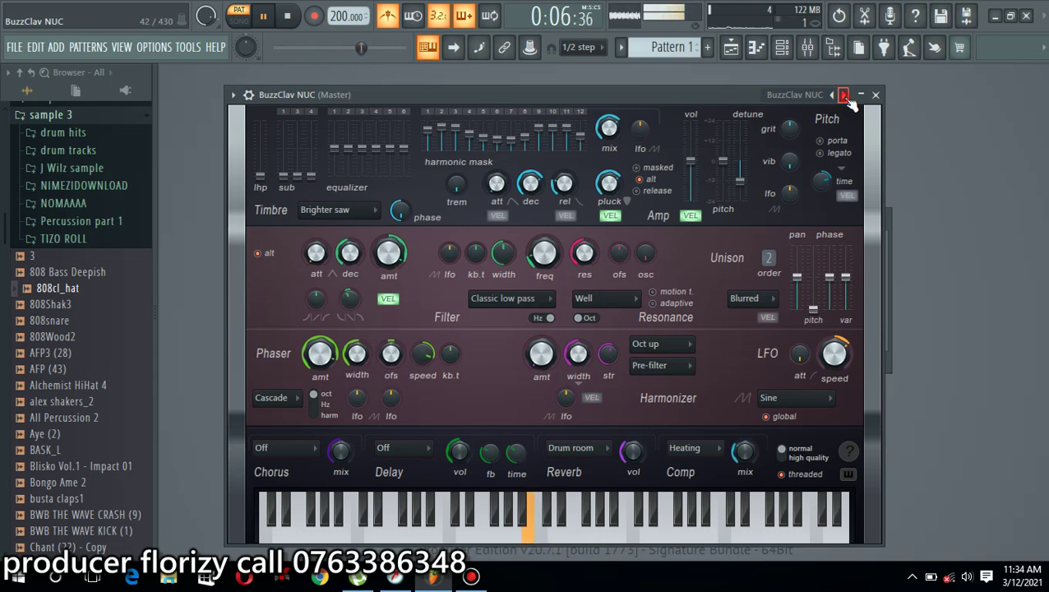
{"action": "left_click", "coordinate": [844, 97]}
{"action": "left_click", "coordinate": [844, 96]}
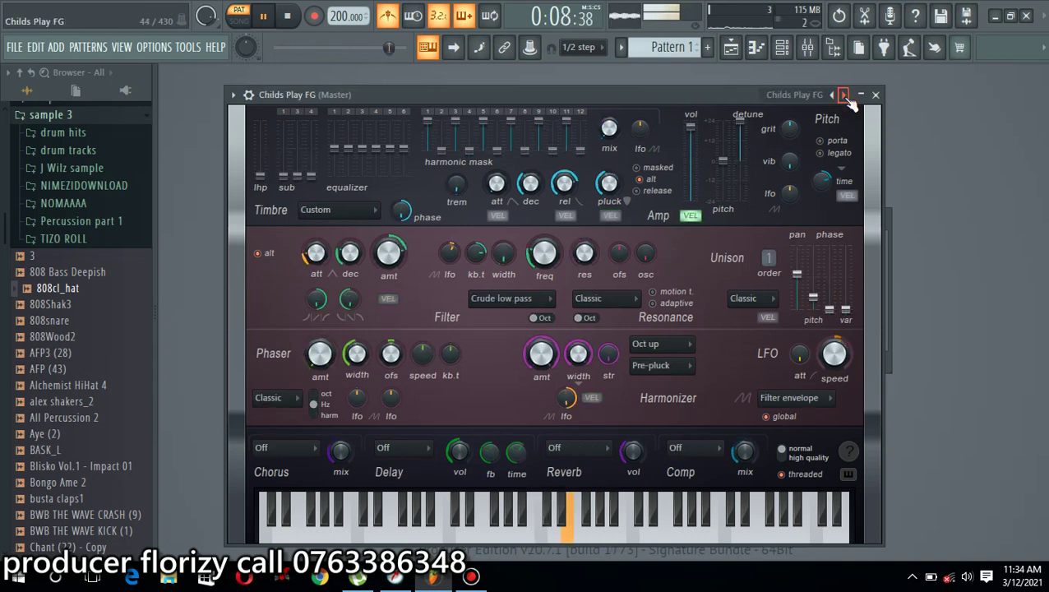
{"action": "left_click", "coordinate": [845, 97]}
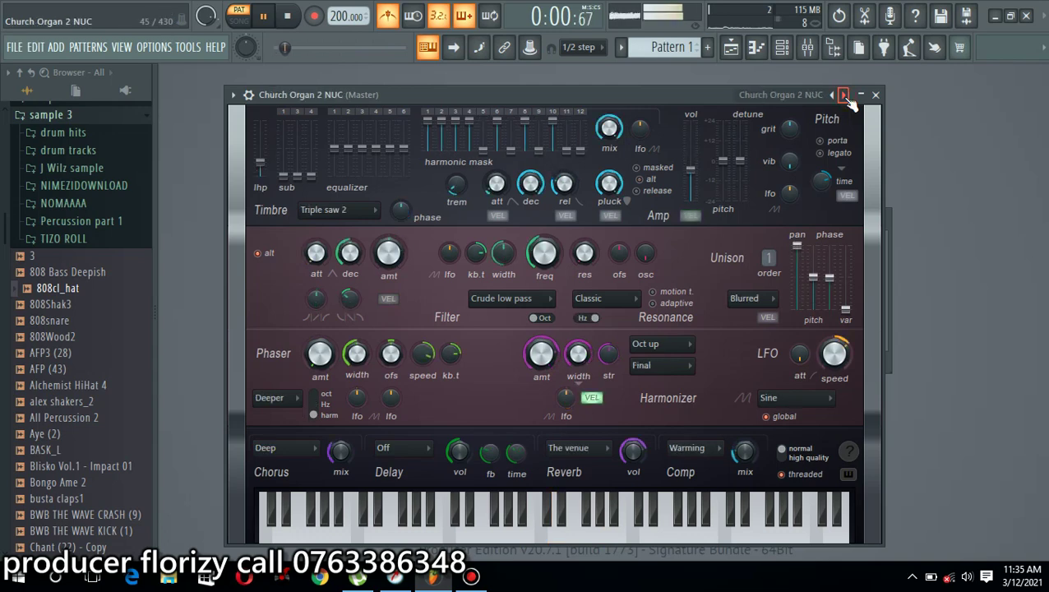
Step: Keep Childs Play FG as the Harmless preset, close the plugin window and lower that channel's volume
{"action": "left_click", "coordinate": [832, 94]}
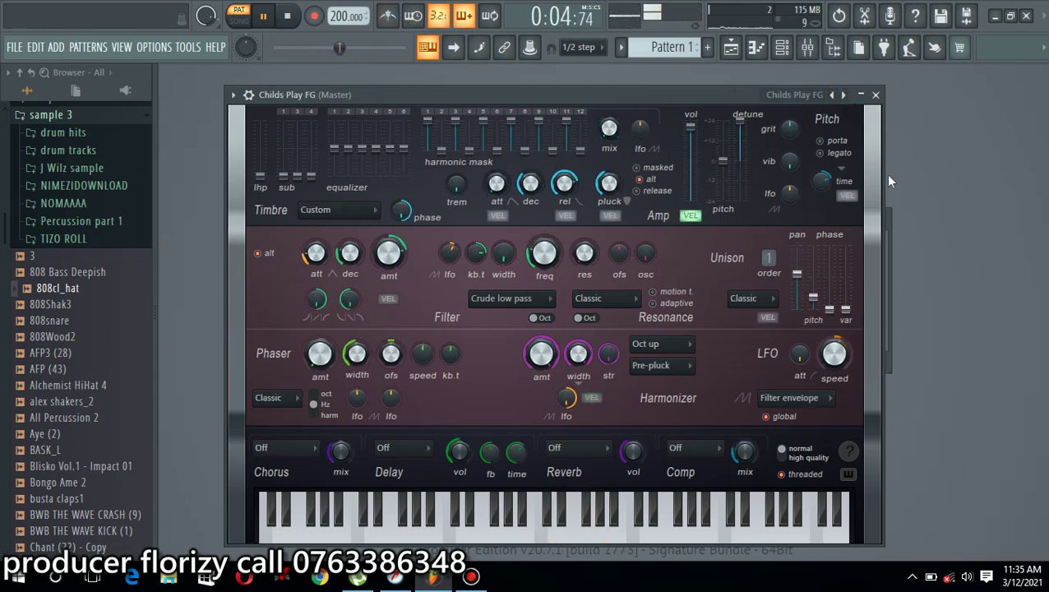
{"action": "left_click", "coordinate": [875, 95]}
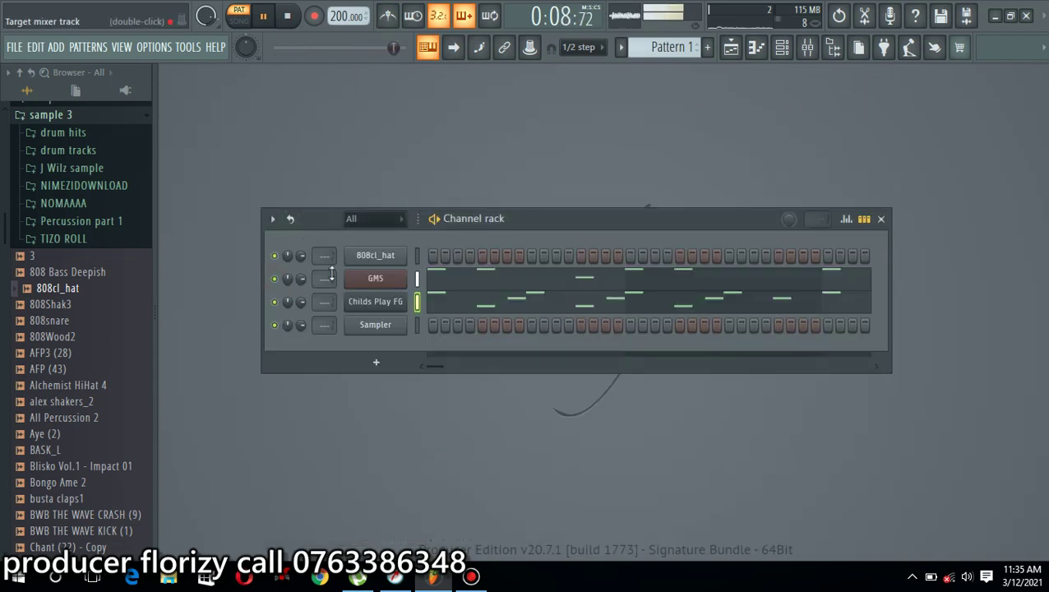
{"action": "left_click_drag", "start_coordinate": [301, 302], "coordinate": [301, 339]}
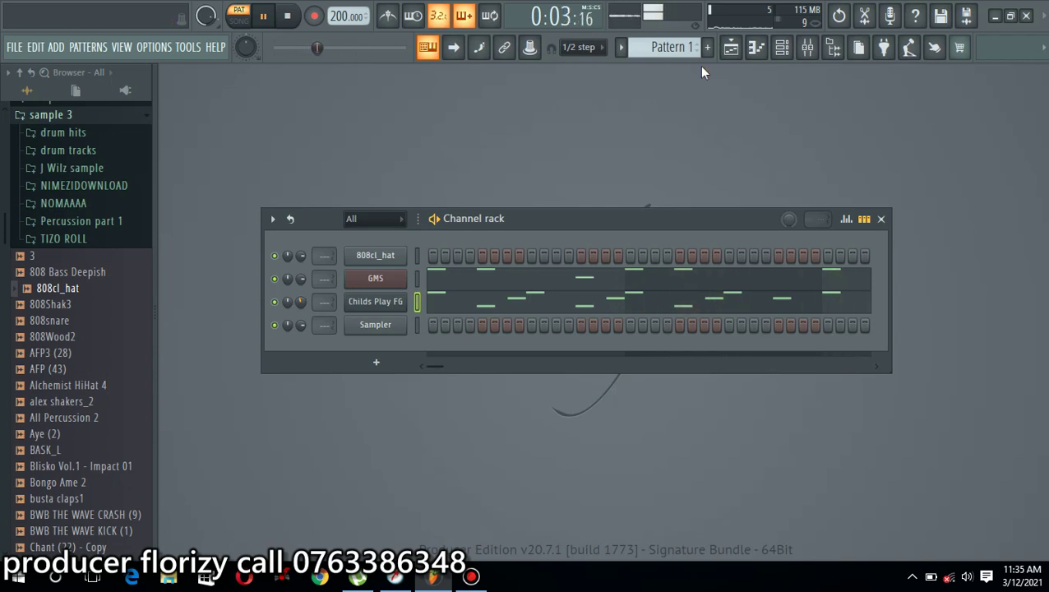
Step: Open the playlist and place a Pattern 1 clip at the start of Track 3
{"action": "left_click", "coordinate": [732, 47]}
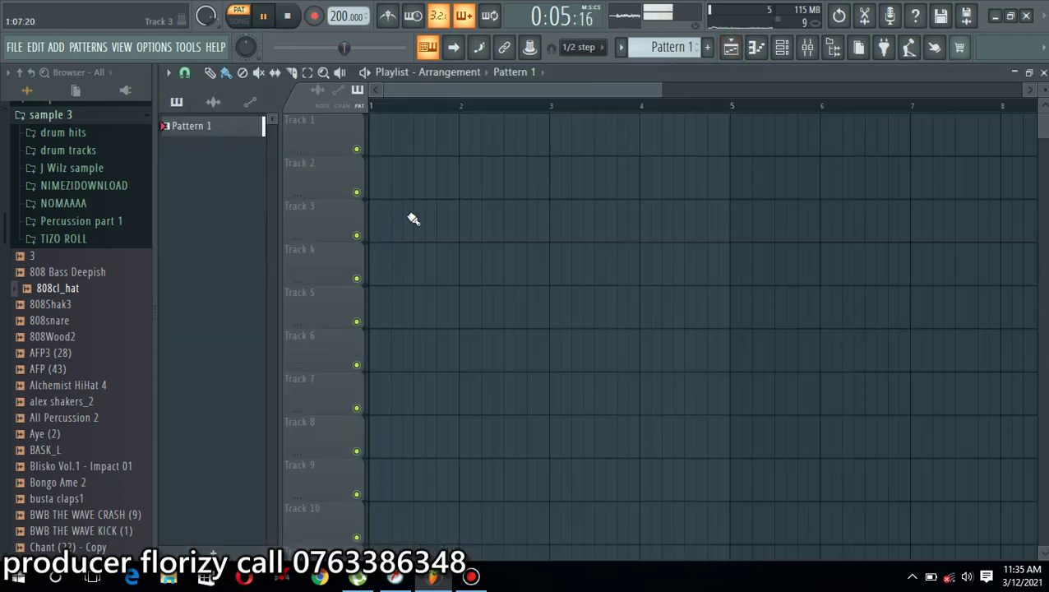
{"action": "left_click", "coordinate": [403, 218]}
{"action": "left_click_drag", "start_coordinate": [466, 213], "coordinate": [280, 249]}
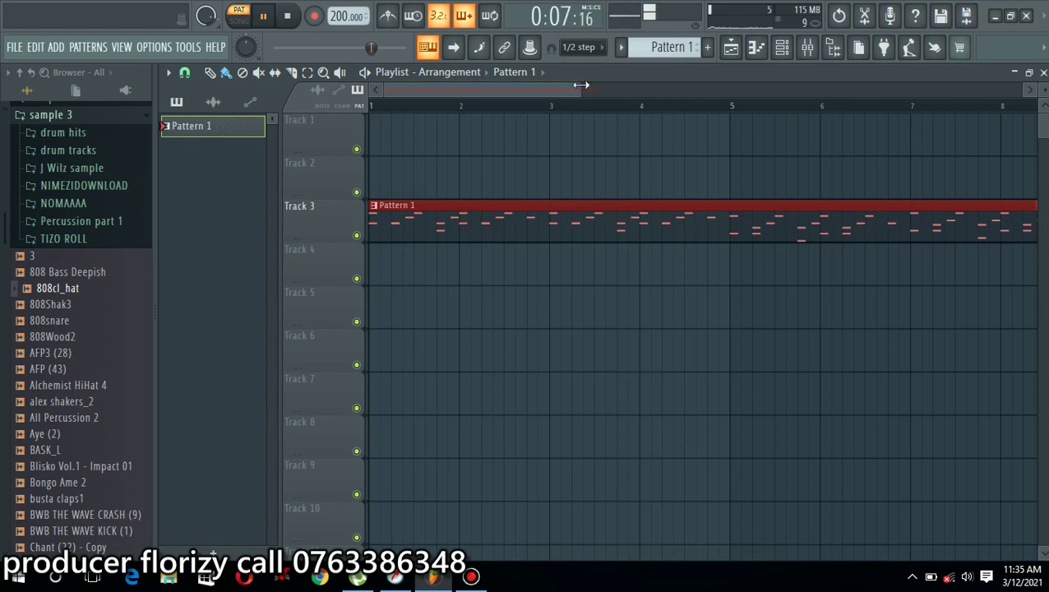
{"action": "left_click_drag", "start_coordinate": [580, 89], "coordinate": [769, 87]}
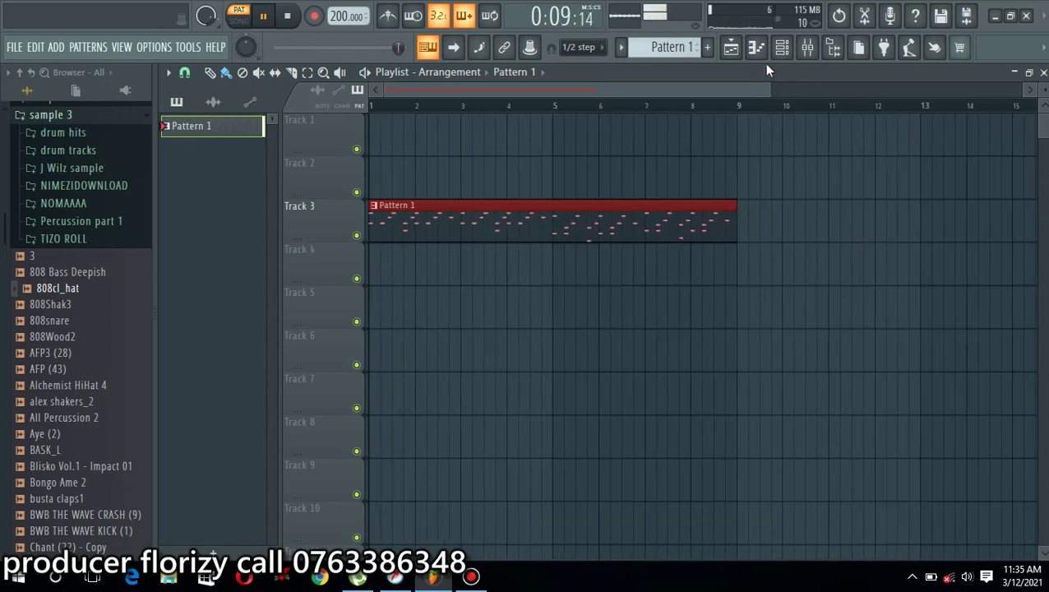
Step: Switch to Pattern 2 and place its clip at the start of Track 2, above the melody clip
{"action": "left_click", "coordinate": [786, 49]}
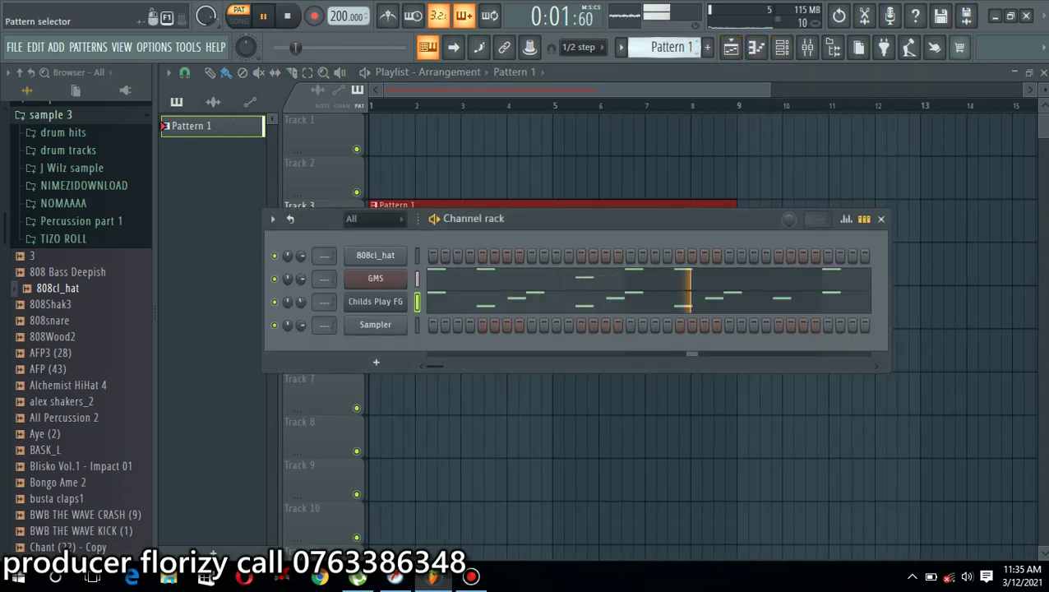
{"action": "scroll", "coordinate": [670, 47], "scroll_direction": "down", "scroll_amount": 1}
{"action": "left_click", "coordinate": [430, 176]}
{"action": "left_click_drag", "start_coordinate": [429, 179], "coordinate": [380, 181]}
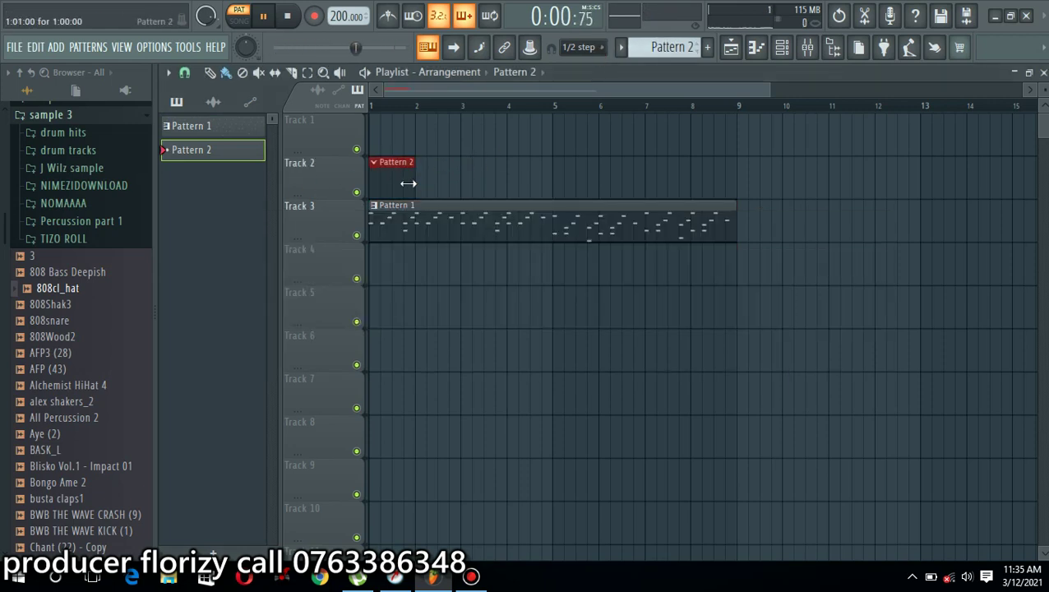
Step: Set the snap to Line, stop playback and extend the Pattern 2 clip to bar 9 to match Pattern 1
{"action": "left_click", "coordinate": [578, 47]}
{"action": "left_click", "coordinate": [585, 74]}
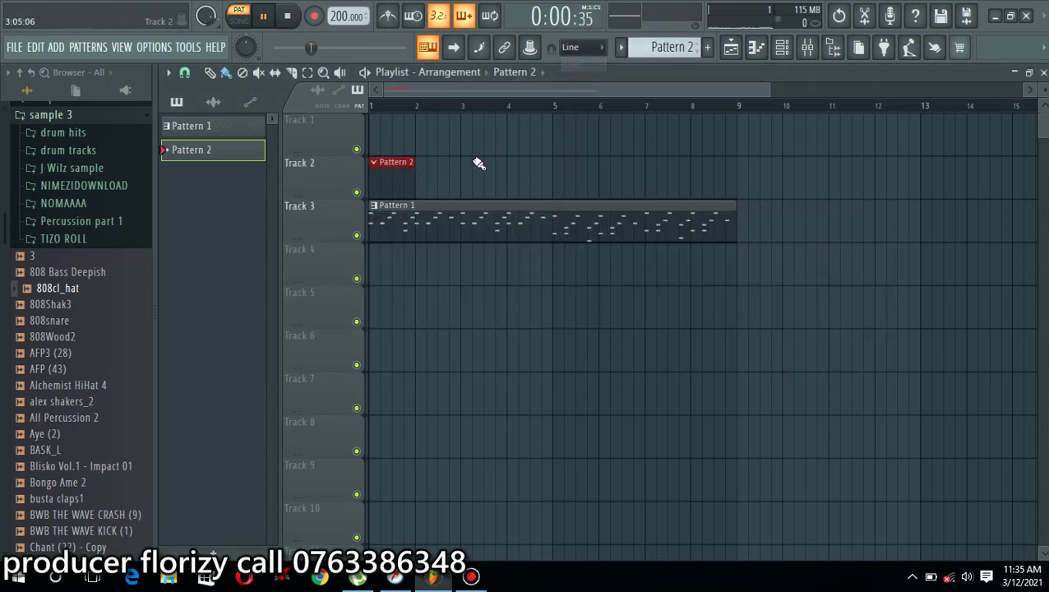
{"action": "key", "text": "space"}
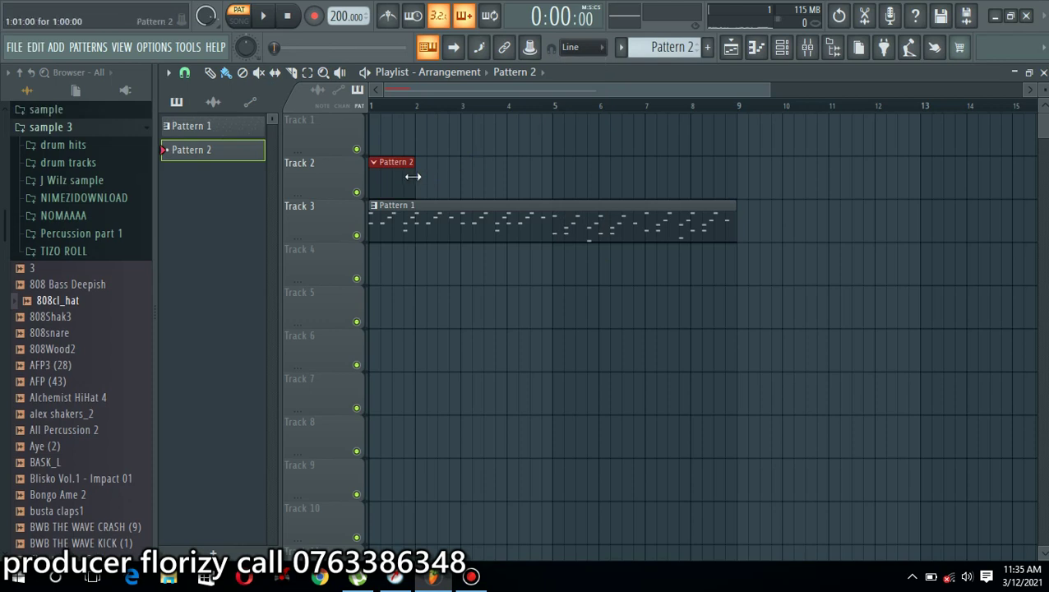
{"action": "left_click_drag", "start_coordinate": [413, 176], "coordinate": [725, 164]}
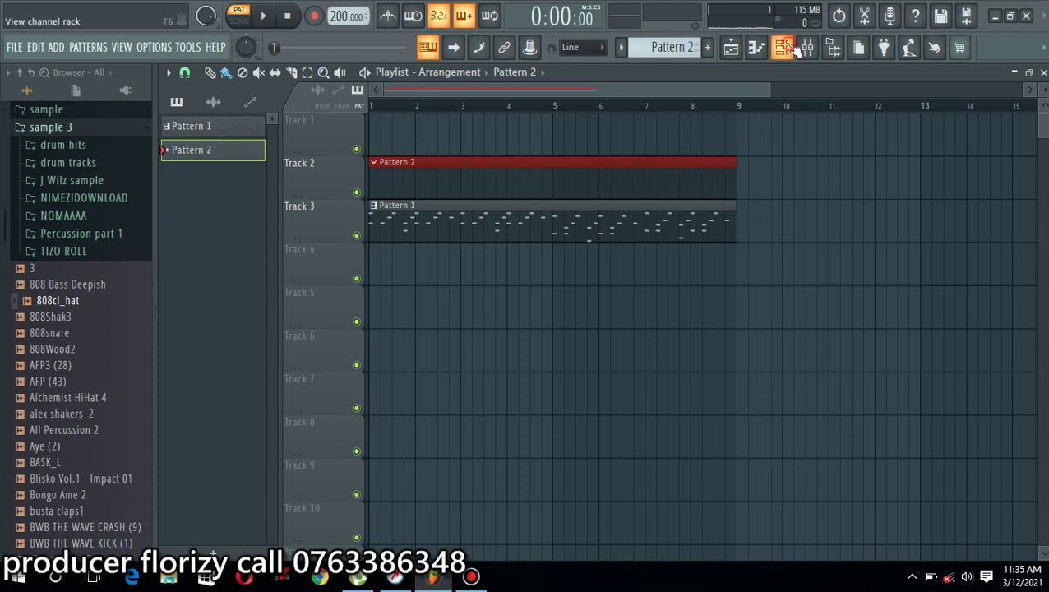
Step: Show the channel rack, audition percussion samples from the sample 3 folder and add busta claps1 as a new channel above 808cl_hat
{"action": "left_click", "coordinate": [785, 45]}
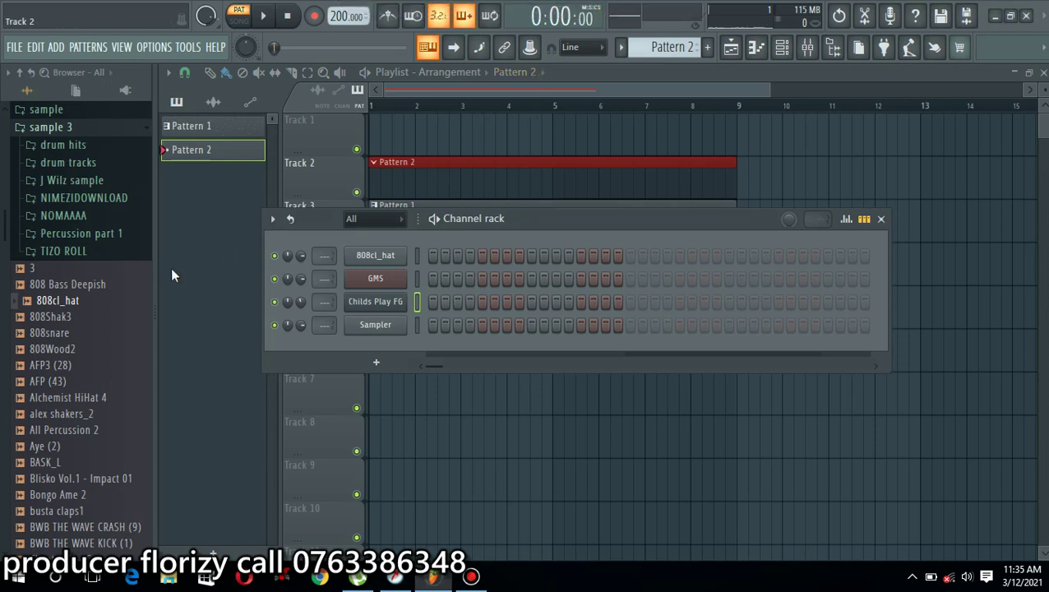
{"action": "left_click_drag", "start_coordinate": [81, 313], "coordinate": [387, 257]}
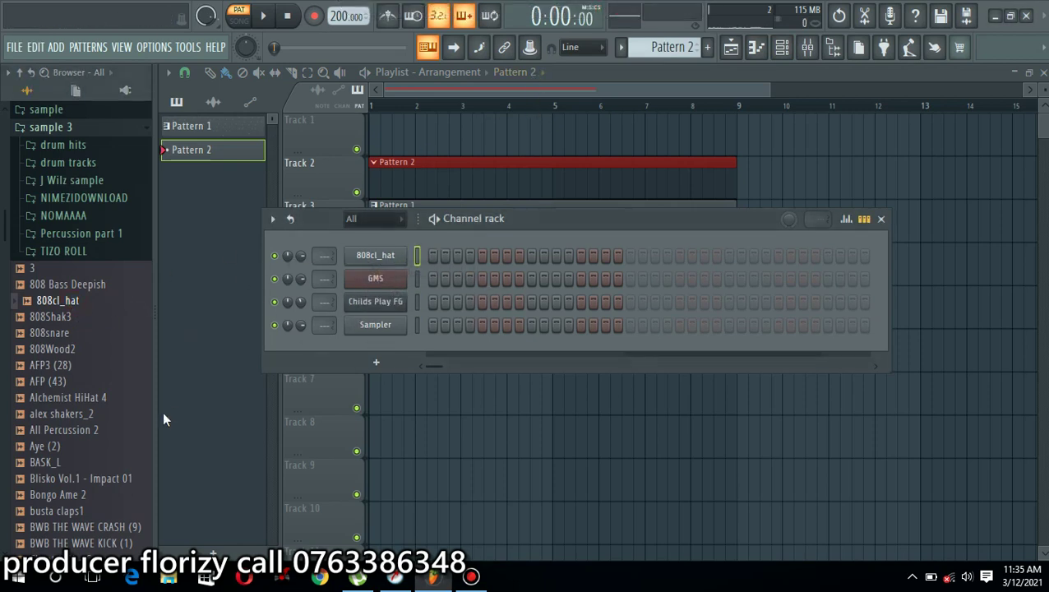
{"action": "left_click", "coordinate": [65, 381]}
{"action": "left_click", "coordinate": [67, 349]}
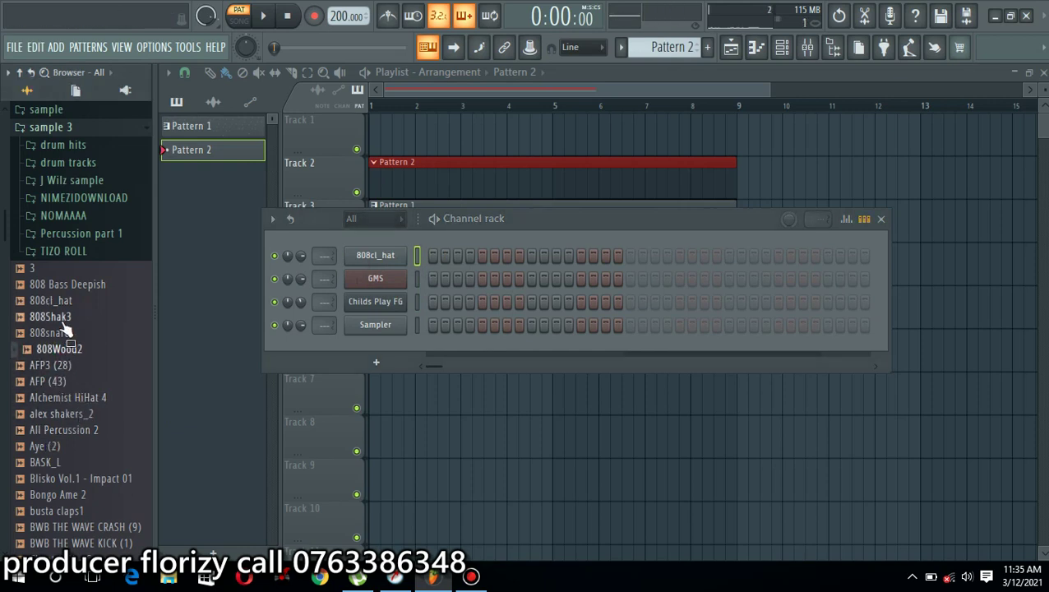
{"action": "left_click", "coordinate": [65, 331]}
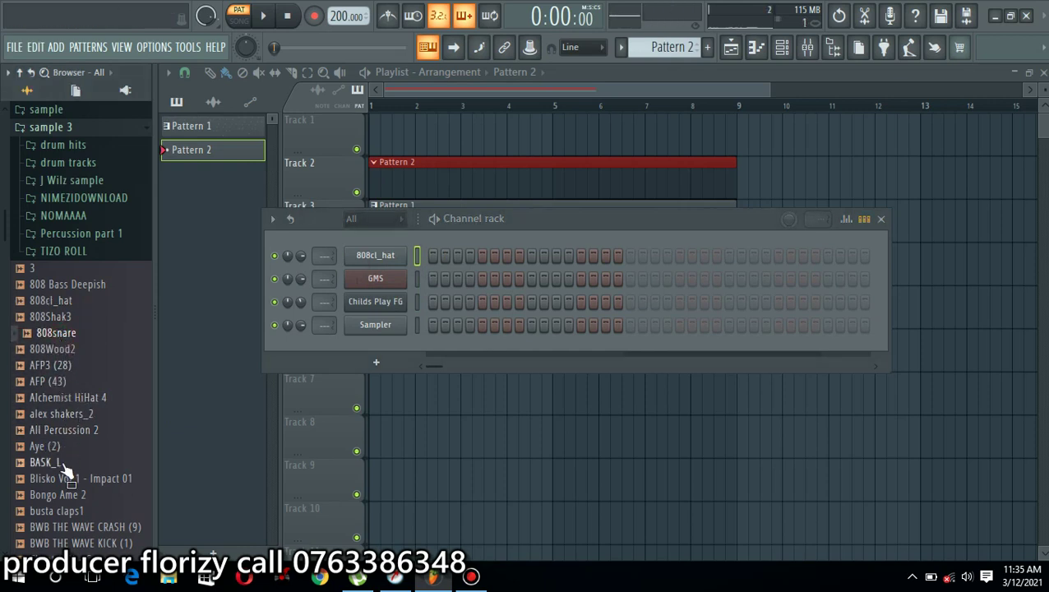
{"action": "left_click", "coordinate": [48, 447]}
{"action": "left_click", "coordinate": [64, 431]}
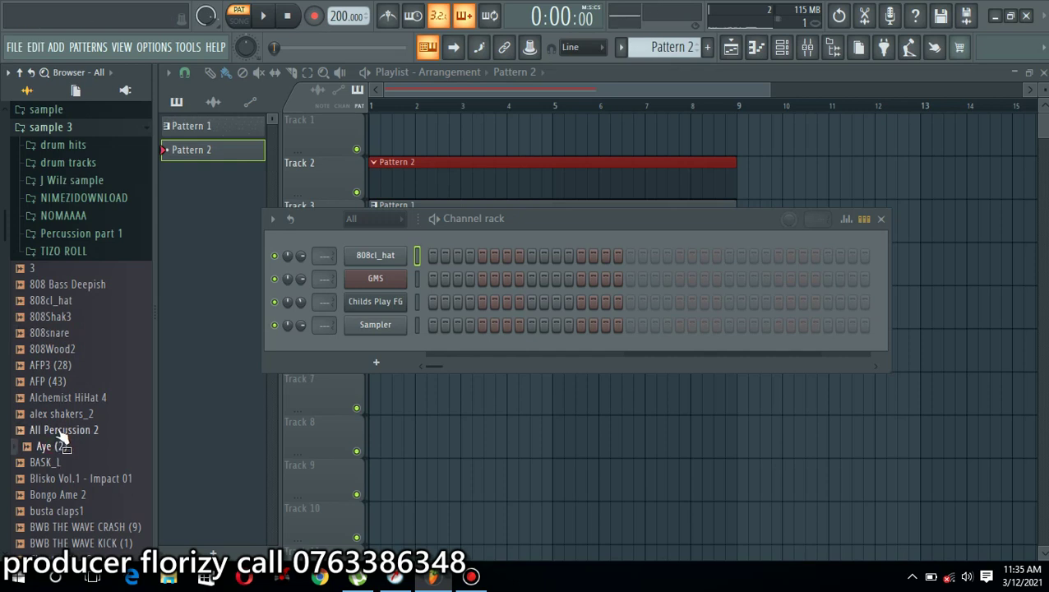
{"action": "left_click", "coordinate": [66, 480]}
{"action": "left_click", "coordinate": [70, 495]}
{"action": "left_click", "coordinate": [74, 512]}
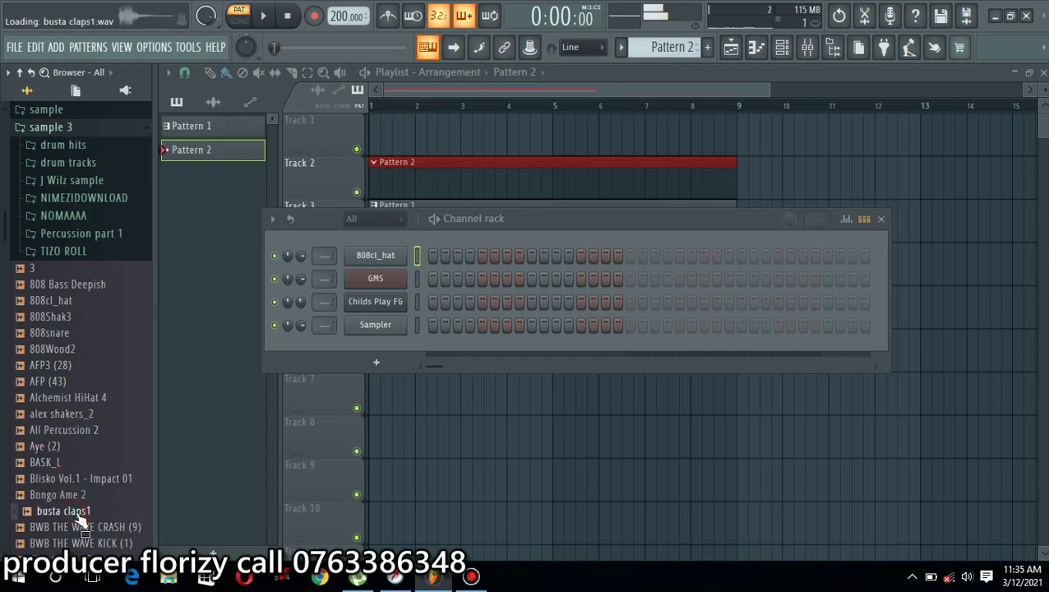
{"action": "left_click_drag", "start_coordinate": [74, 512], "coordinate": [387, 239]}
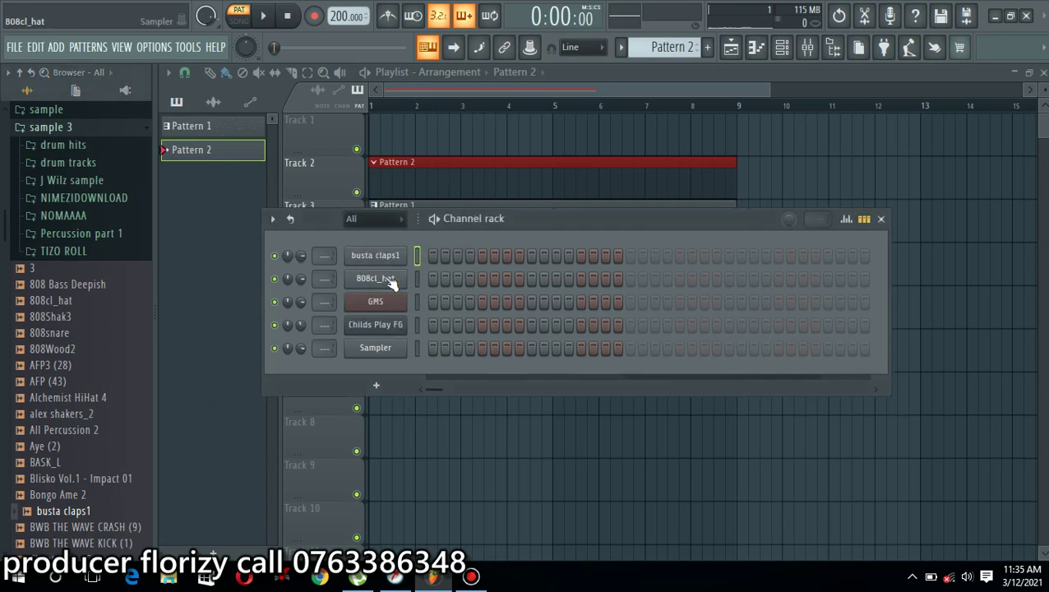
Step: Open the 808cl_hat piano roll, add a C5 note at the start of bar 1 and start playback in song mode
{"action": "right_click", "coordinate": [386, 280]}
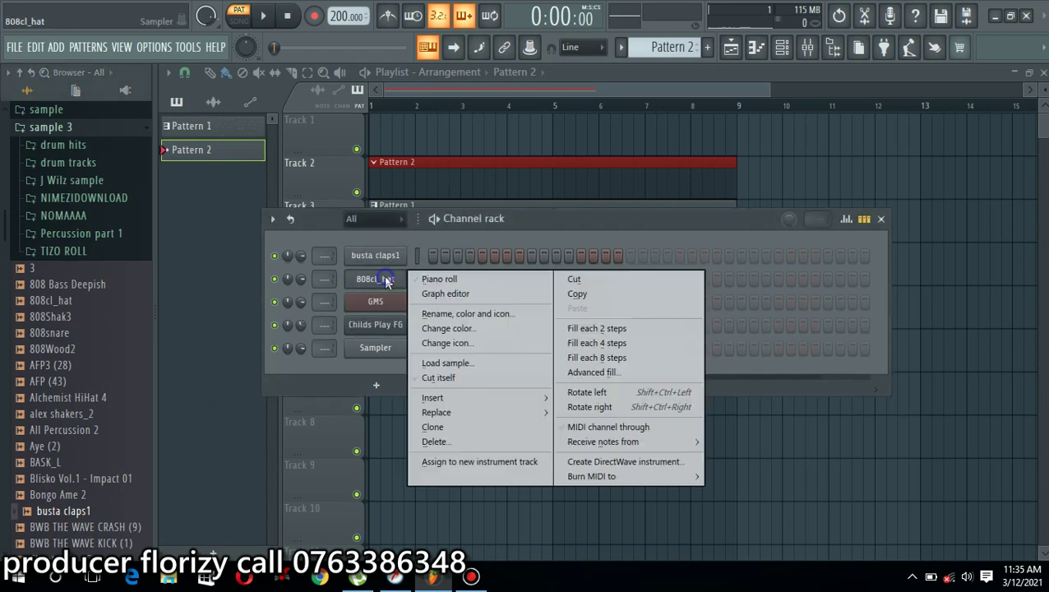
{"action": "left_click", "coordinate": [485, 280]}
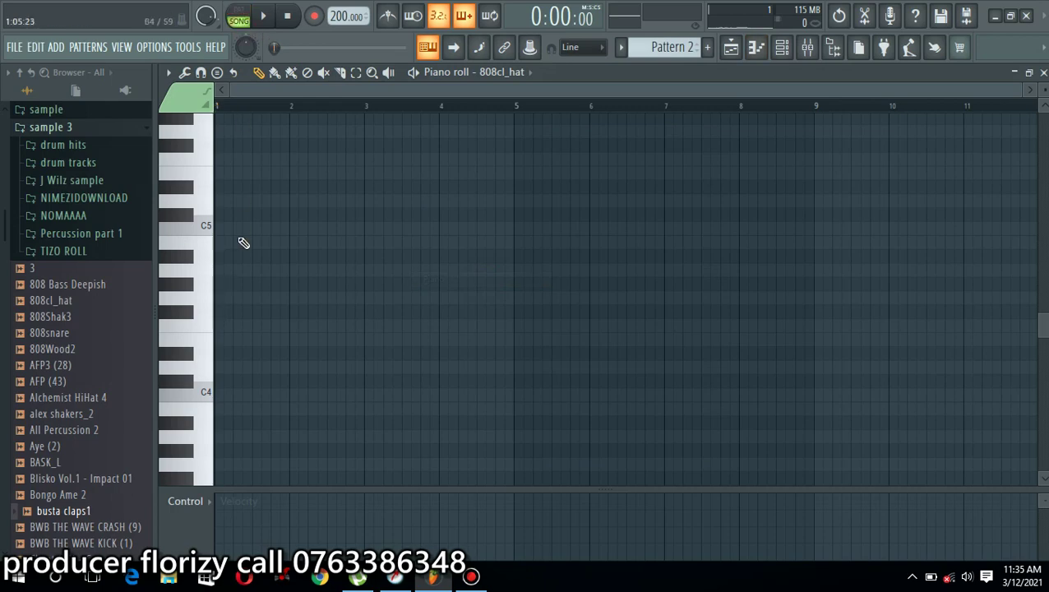
{"action": "mouse_move", "coordinate": [210, 256]}
{"action": "left_mouse_down"}
{"action": "mouse_move", "coordinate": [213, 264]}
{"action": "mouse_move", "coordinate": [216, 171]}
{"action": "mouse_move", "coordinate": [212, 235]}
{"action": "left_mouse_up"}
{"action": "key", "text": "space"}
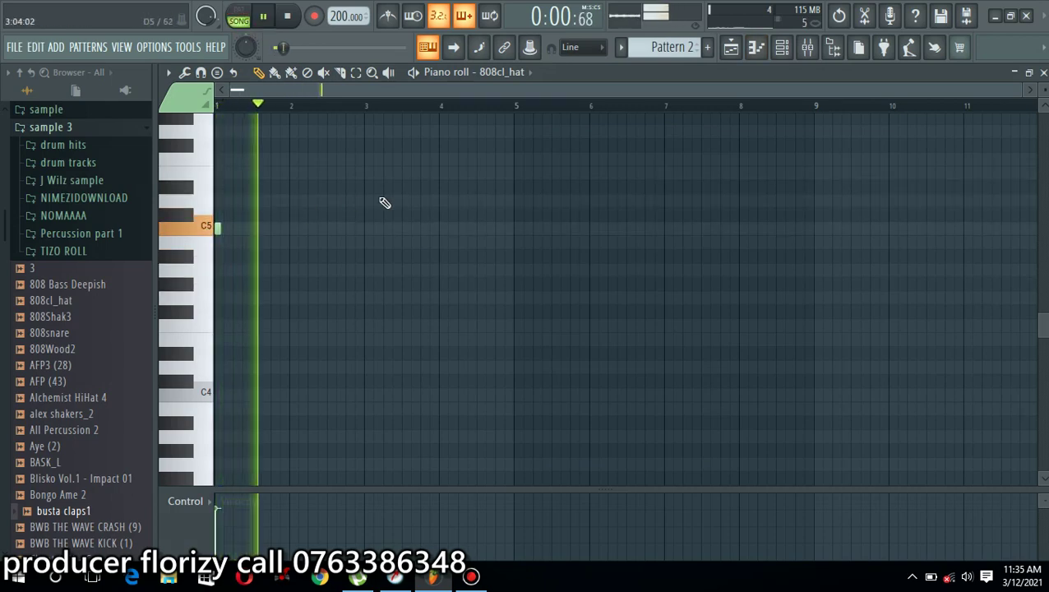
Step: Raise the velocity of the first C5 hat note to its maximum
{"action": "left_click", "coordinate": [209, 502]}
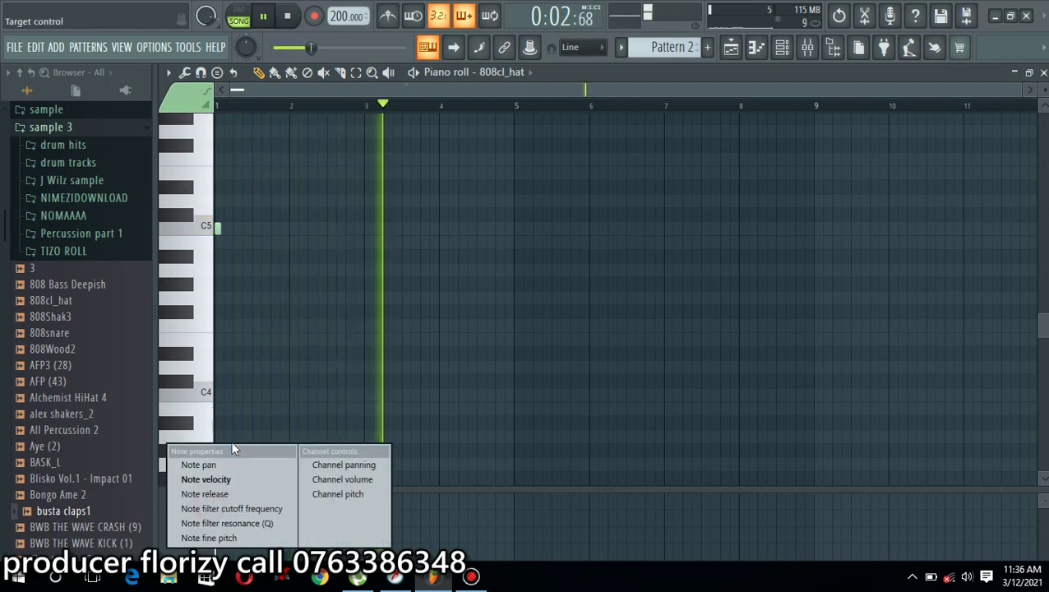
{"action": "left_click", "coordinate": [299, 357]}
{"action": "left_click_drag", "start_coordinate": [223, 499], "coordinate": [275, 290]}
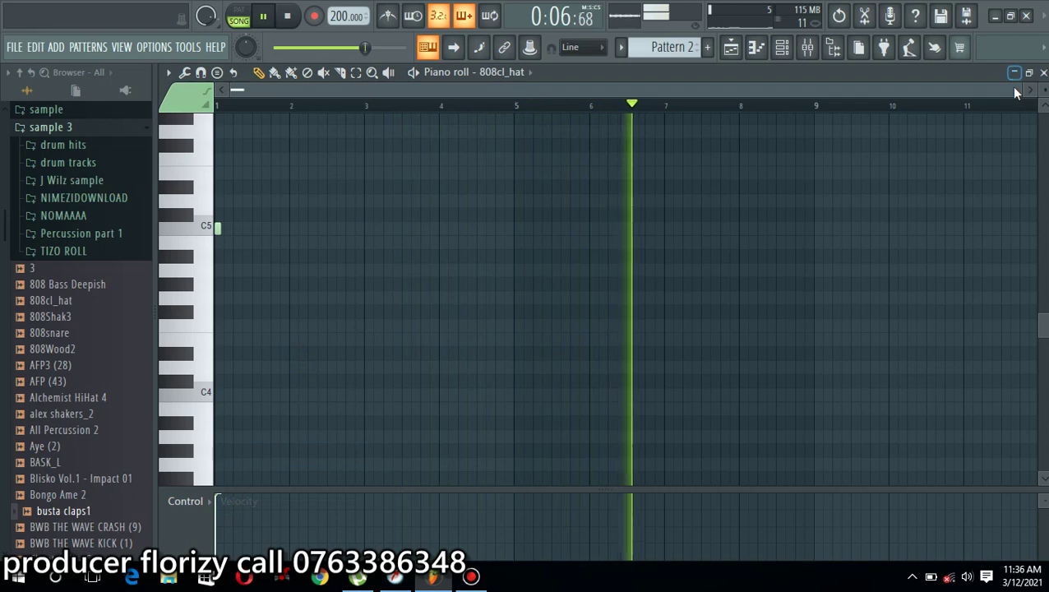
Step: Add a second C5 hat note in bar 1, set the snap to 1/2 step and shift that note half a step later
{"action": "left_click_drag", "start_coordinate": [1019, 92], "coordinate": [552, 90]}
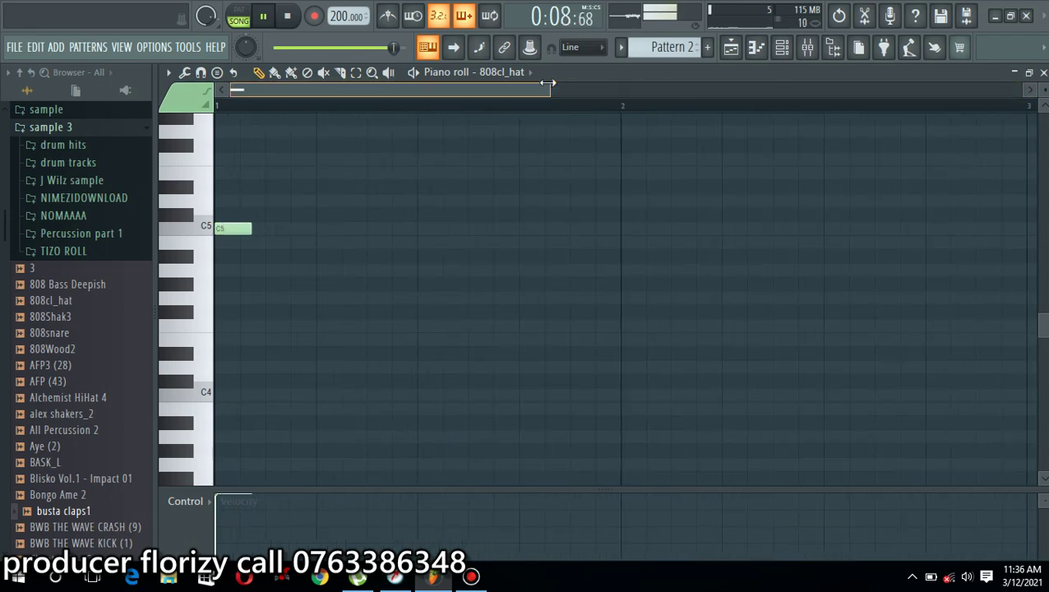
{"action": "left_click", "coordinate": [279, 228]}
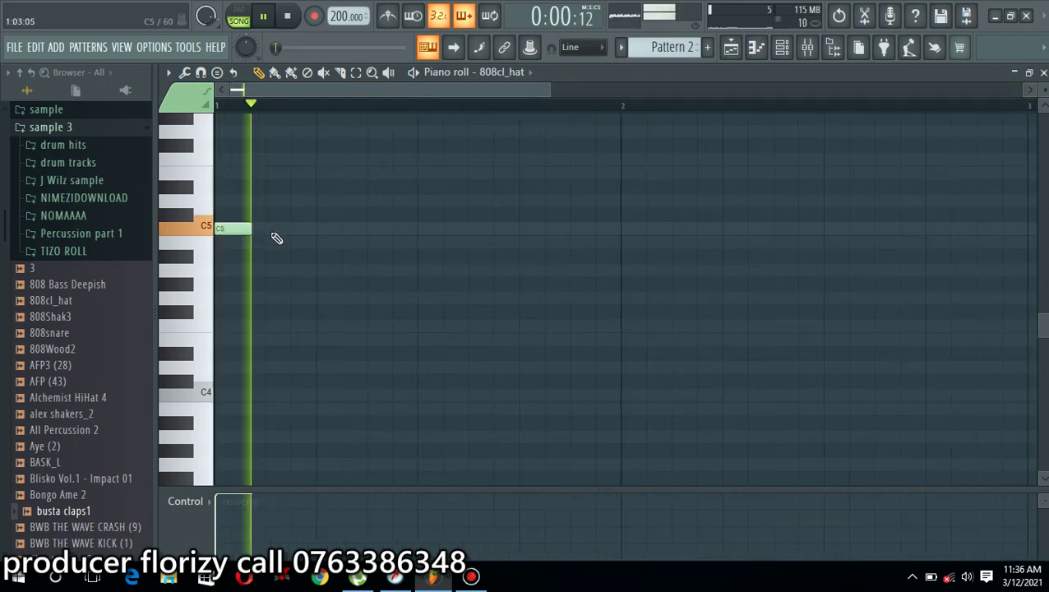
{"action": "left_click", "coordinate": [582, 47]}
{"action": "left_click", "coordinate": [591, 158]}
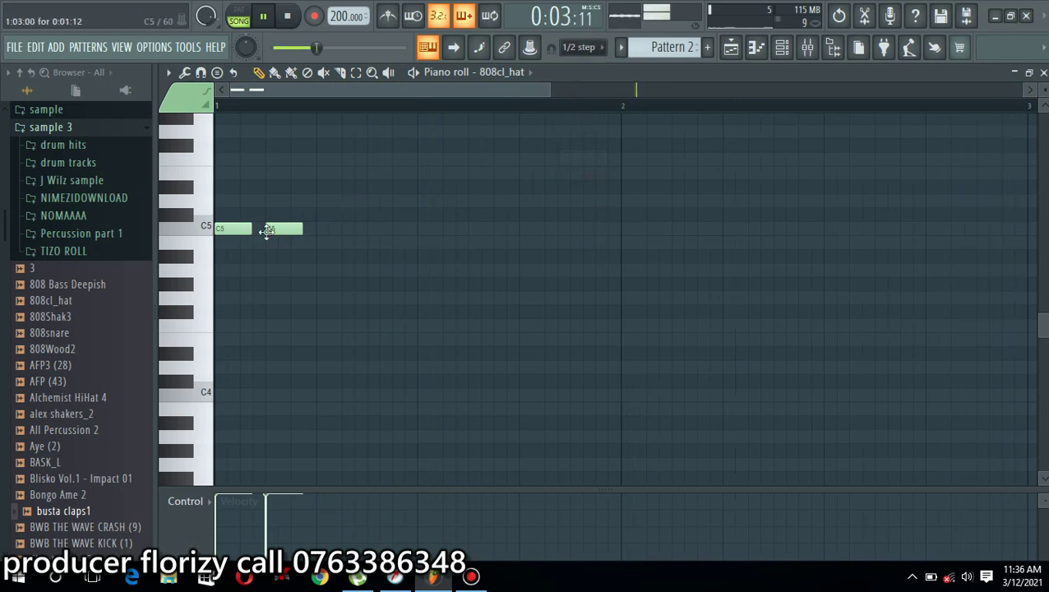
{"action": "left_click_drag", "start_coordinate": [273, 229], "coordinate": [283, 230]}
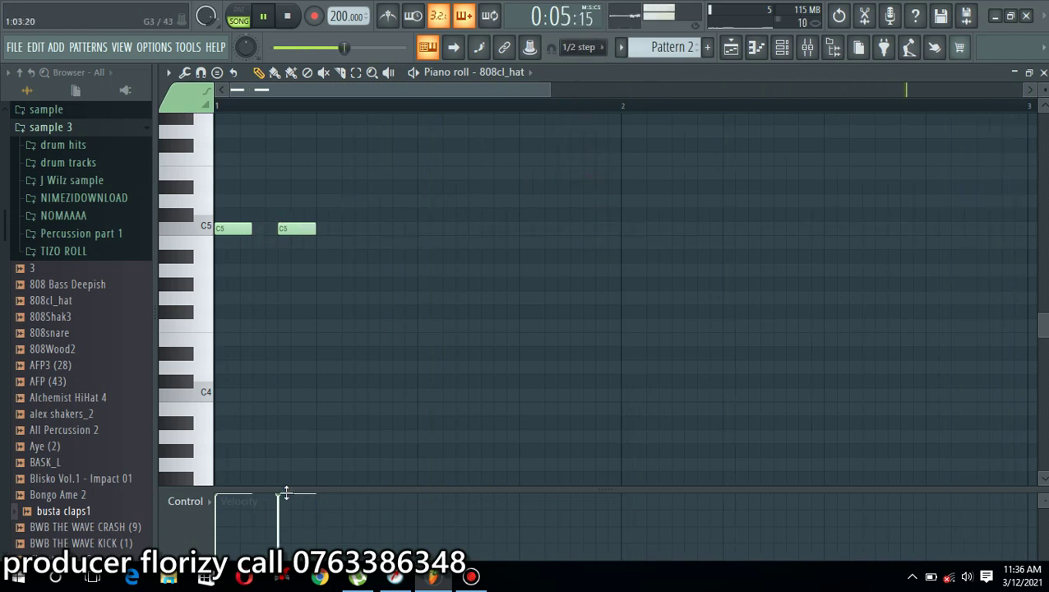
Step: Lower the second C5 hat note's velocity to about half and duplicate the two-note hat figure through the end of bar 8
{"action": "left_click", "coordinate": [282, 531]}
{"action": "key", "text": "ctrl+b"}
{"action": "key", "text": "ctrl+b"}
{"action": "key", "text": "ctrl+b"}
{"action": "left_click", "coordinate": [406, 355], "text": "ctrl"}
{"action": "key", "text": "ctrl+b"}
{"action": "key", "text": "ctrl+d"}
{"action": "left_click_drag", "start_coordinate": [495, 90], "coordinate": [1020, 98]}
{"action": "key", "text": "ctrl+b"}
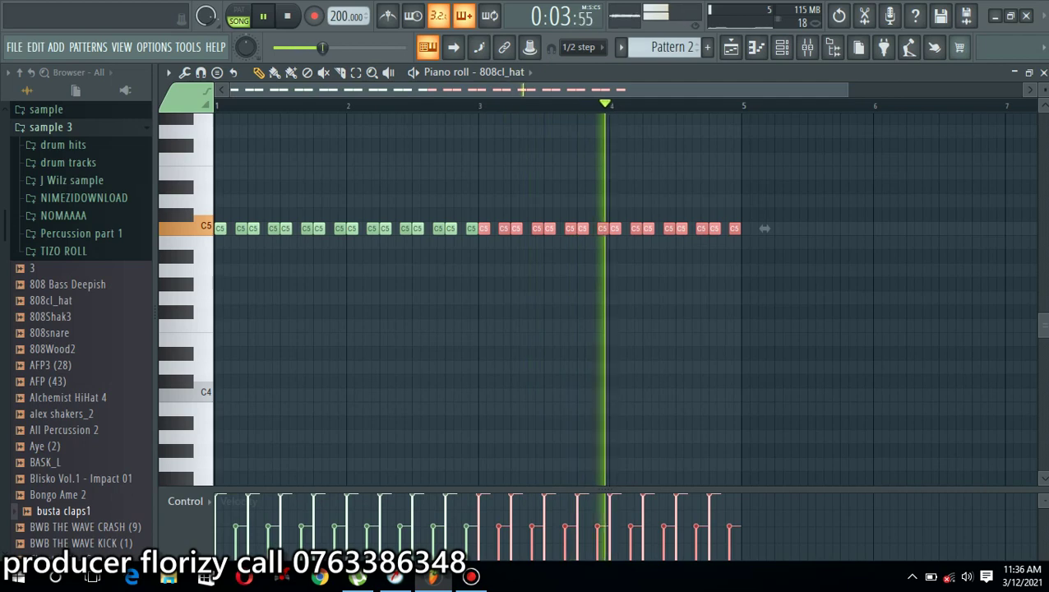
{"action": "key", "text": "ctrl+d"}
{"action": "key", "text": "ctrl+b"}
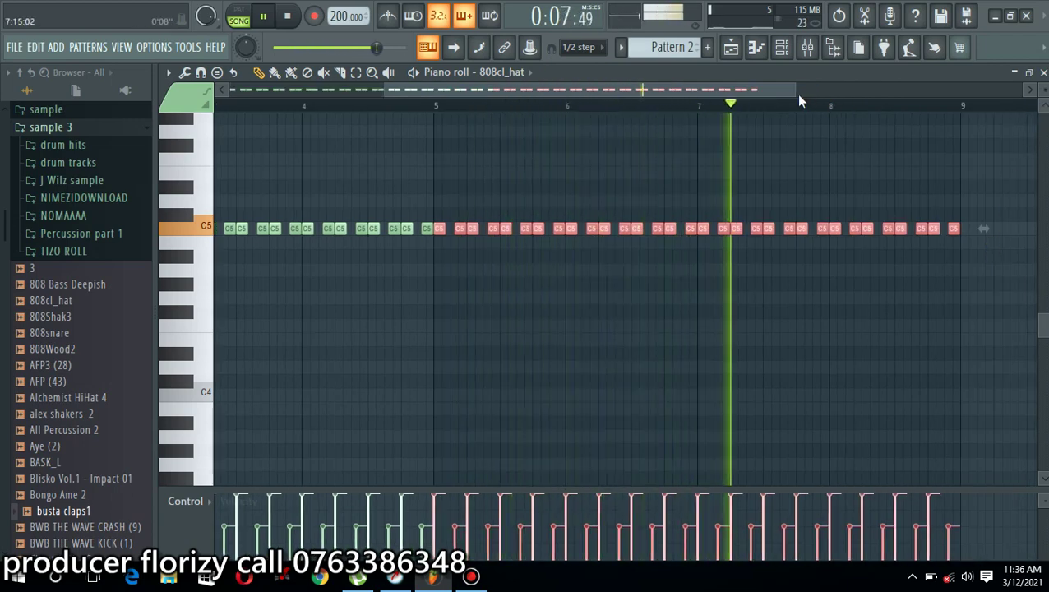
{"action": "left_click_drag", "start_coordinate": [798, 91], "coordinate": [1028, 91]}
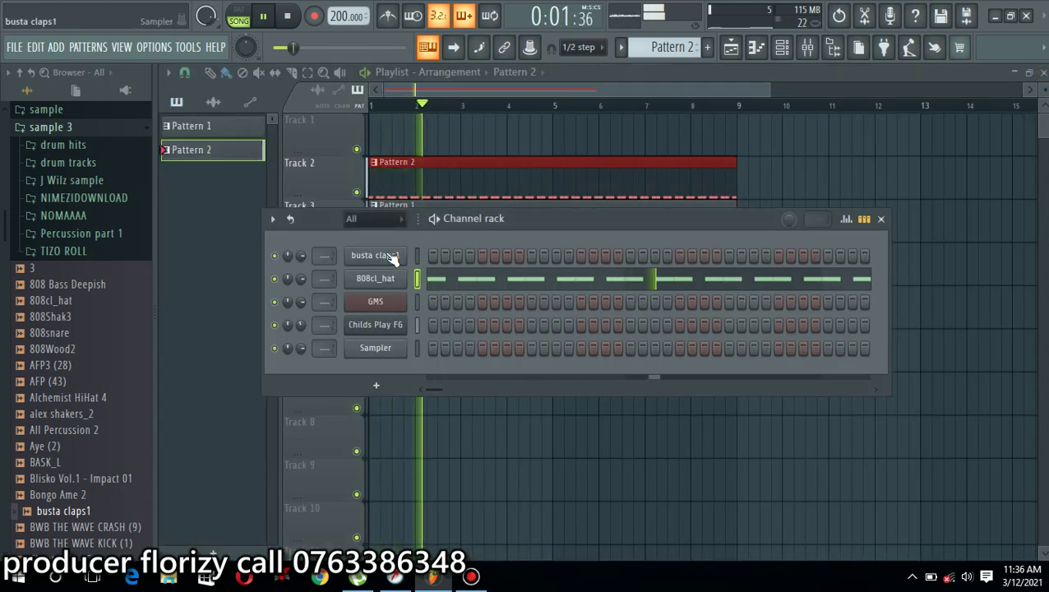
Step: Open the busta claps1 piano roll, start playback and add C5 notes at the start of bar 1 and on the first ghost hat pair
{"action": "right_click", "coordinate": [393, 258]}
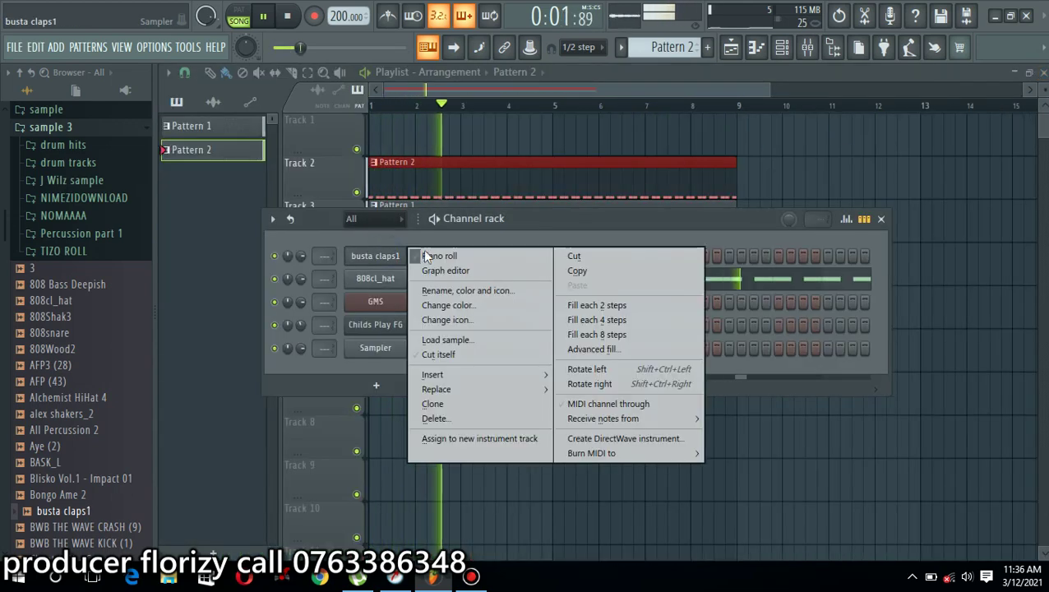
{"action": "left_click", "coordinate": [430, 258]}
{"action": "key", "text": "space"}
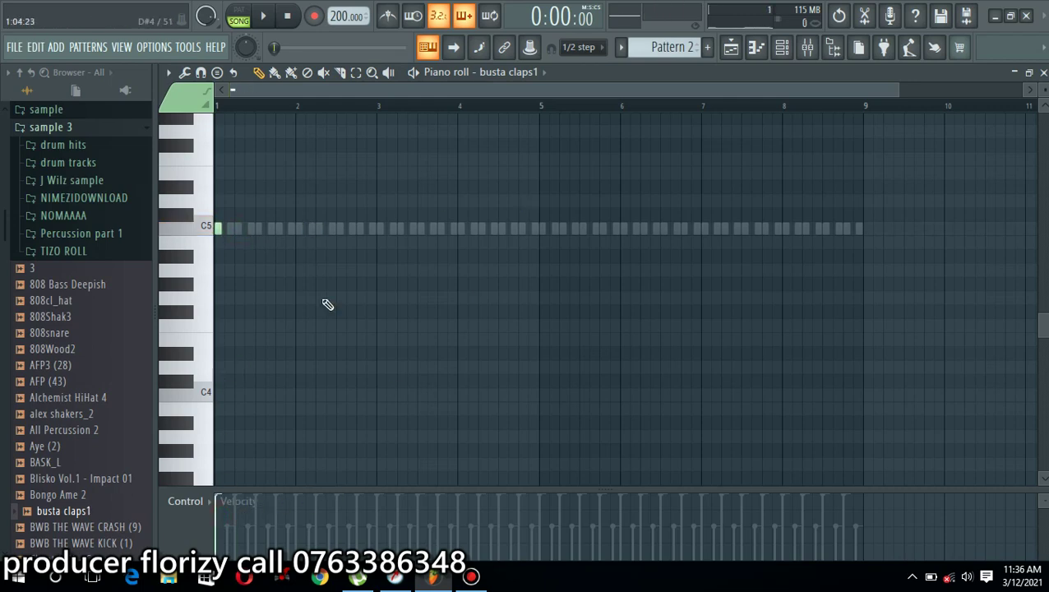
{"action": "left_click_drag", "start_coordinate": [899, 92], "coordinate": [346, 142]}
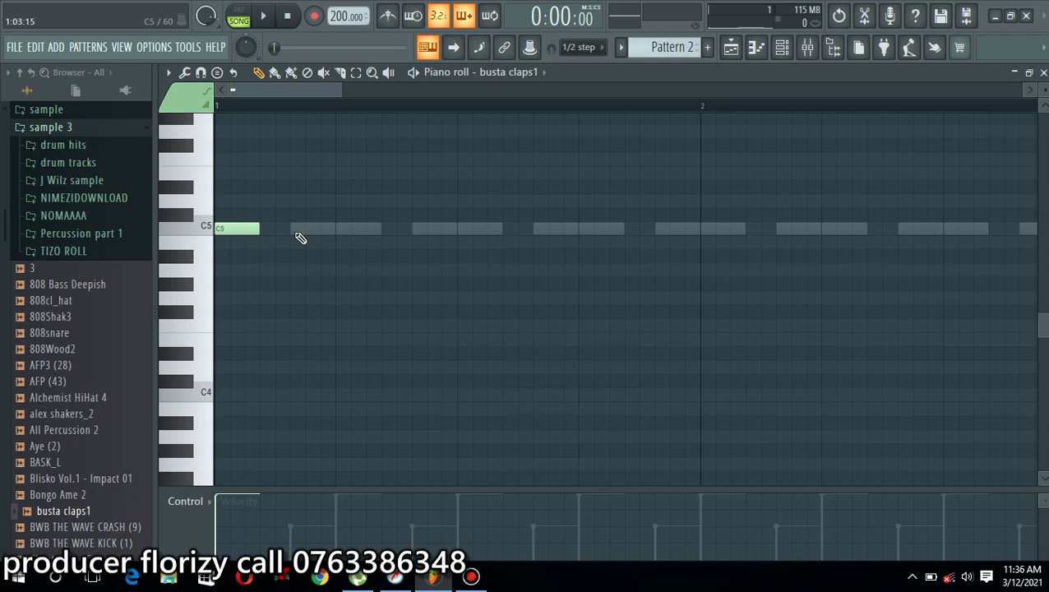
{"action": "key", "text": "space"}
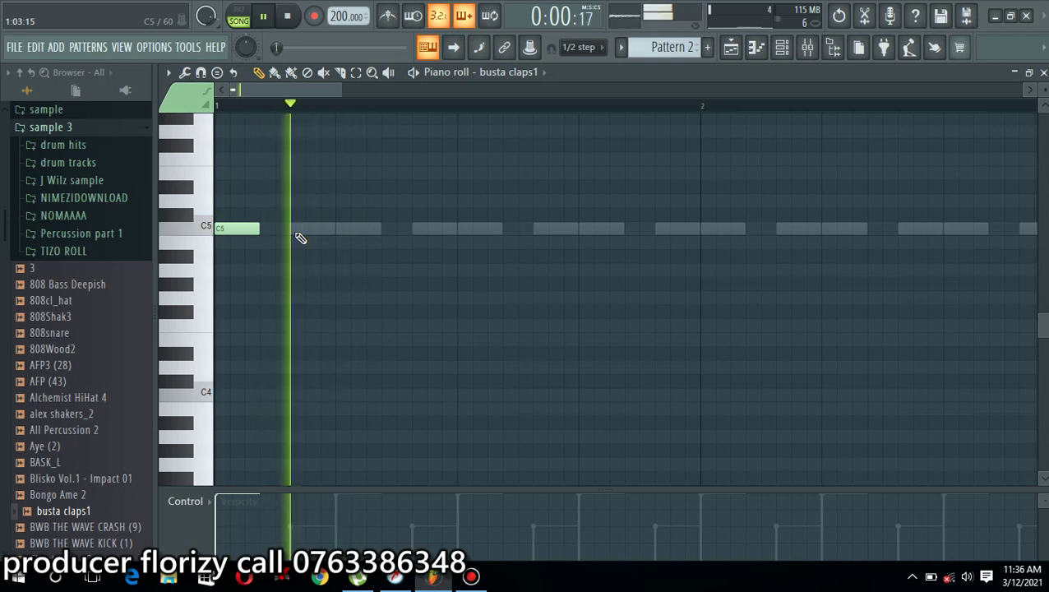
{"action": "key", "text": "space"}
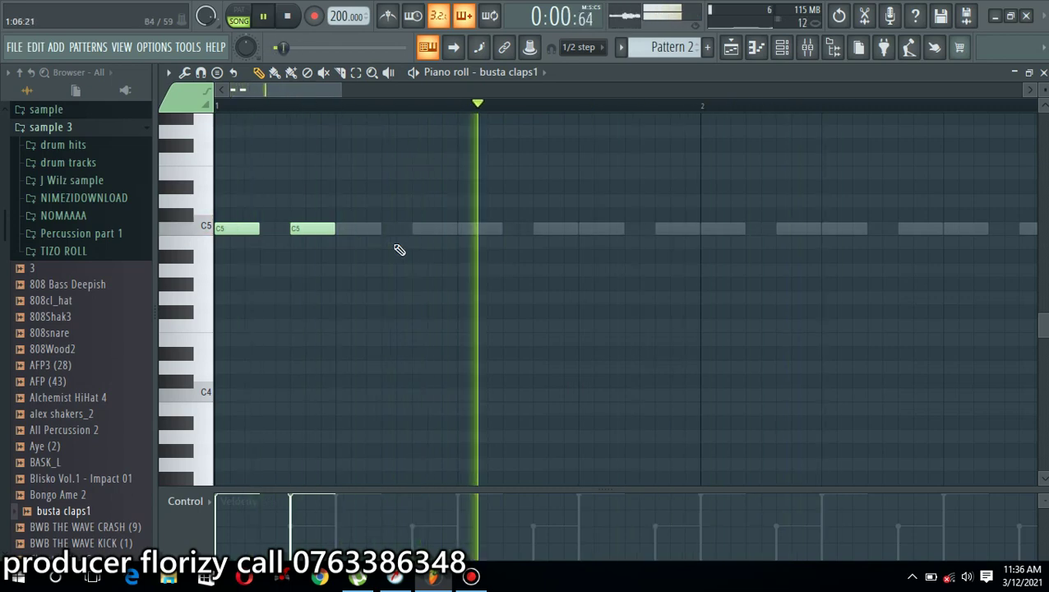
Step: Add C5 clap notes at 1:07:12 and 1:13:00, and delete the extra clap note near the end of bar 1
{"action": "left_click", "coordinate": [416, 228]}
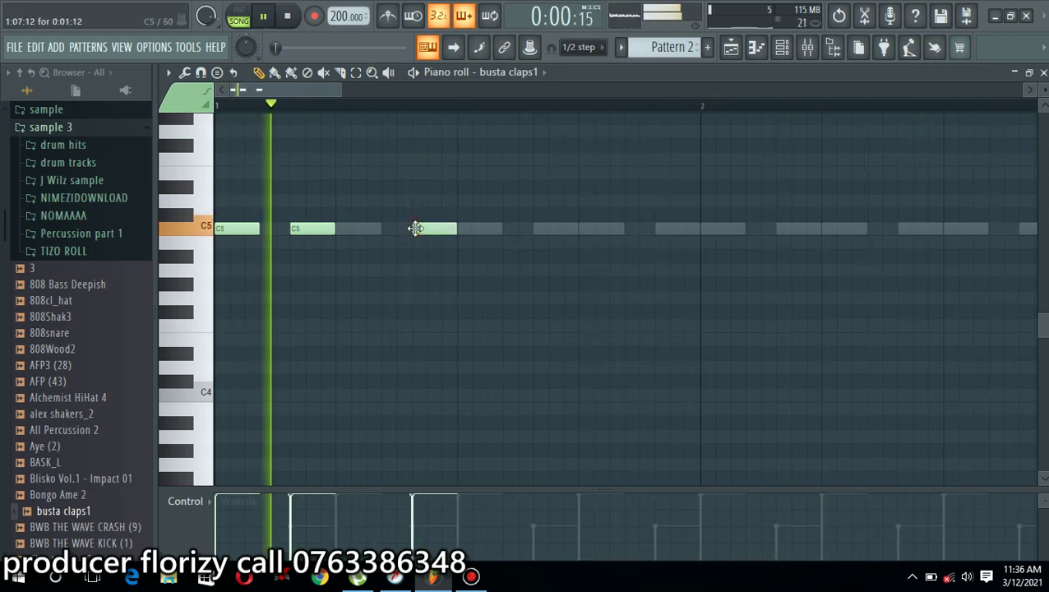
{"action": "left_click", "coordinate": [544, 229]}
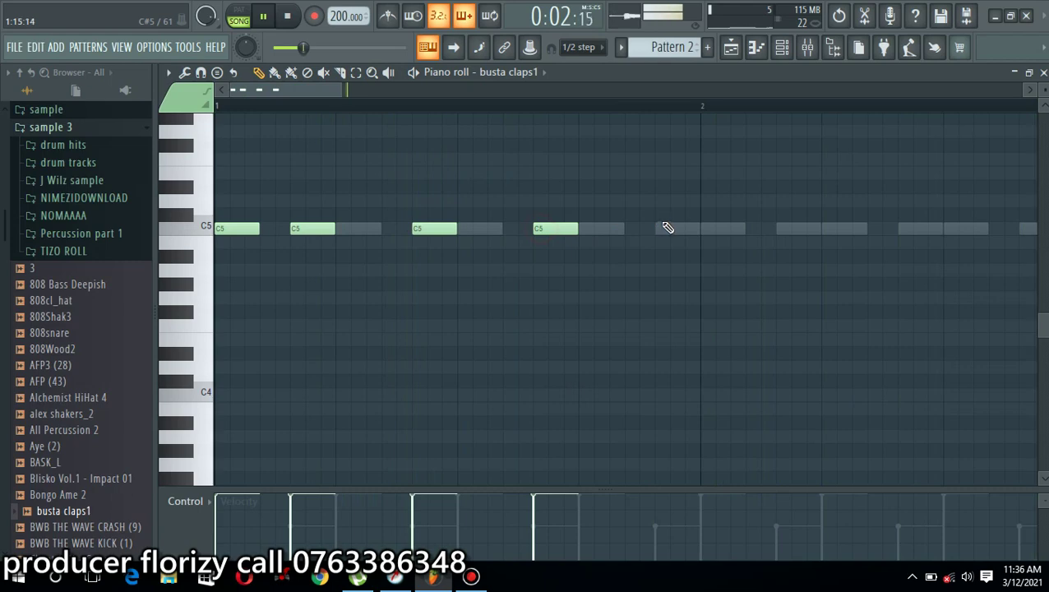
{"action": "key", "text": "space"}
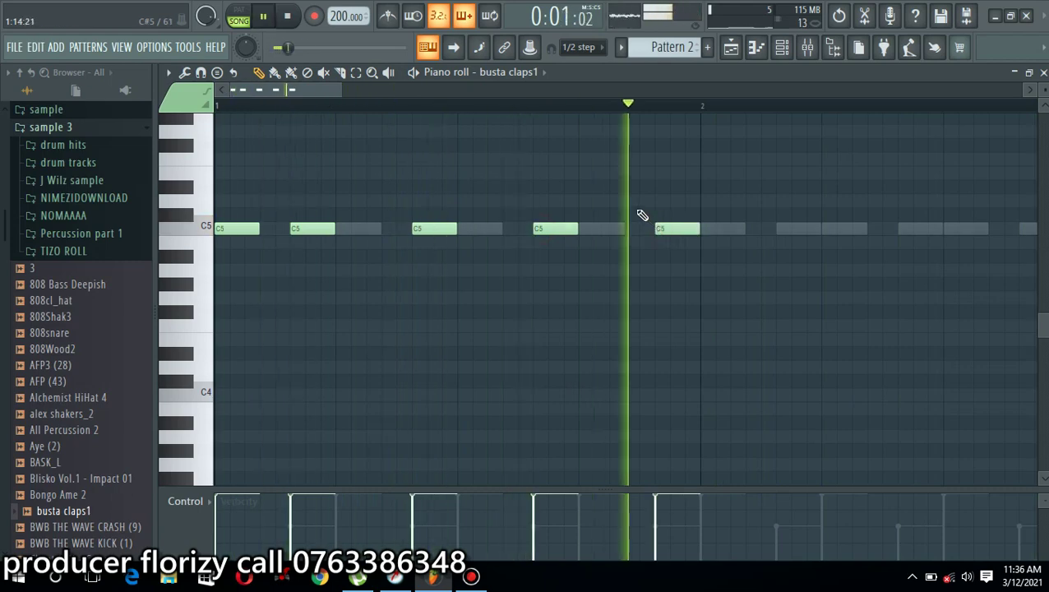
{"action": "left_click_drag", "start_coordinate": [568, 225], "coordinate": [638, 213]}
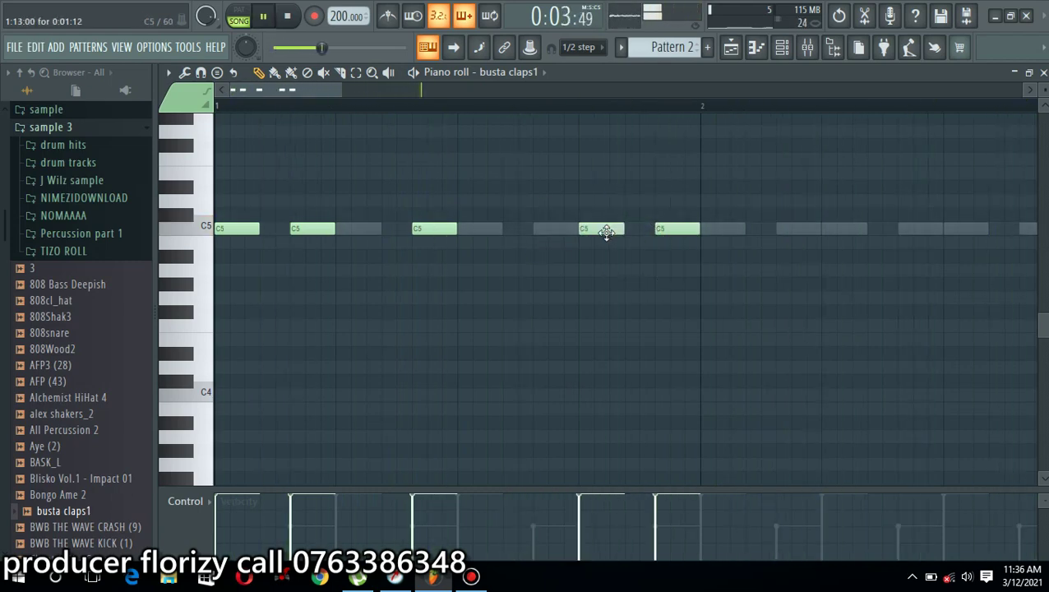
{"action": "right_click", "coordinate": [681, 232]}
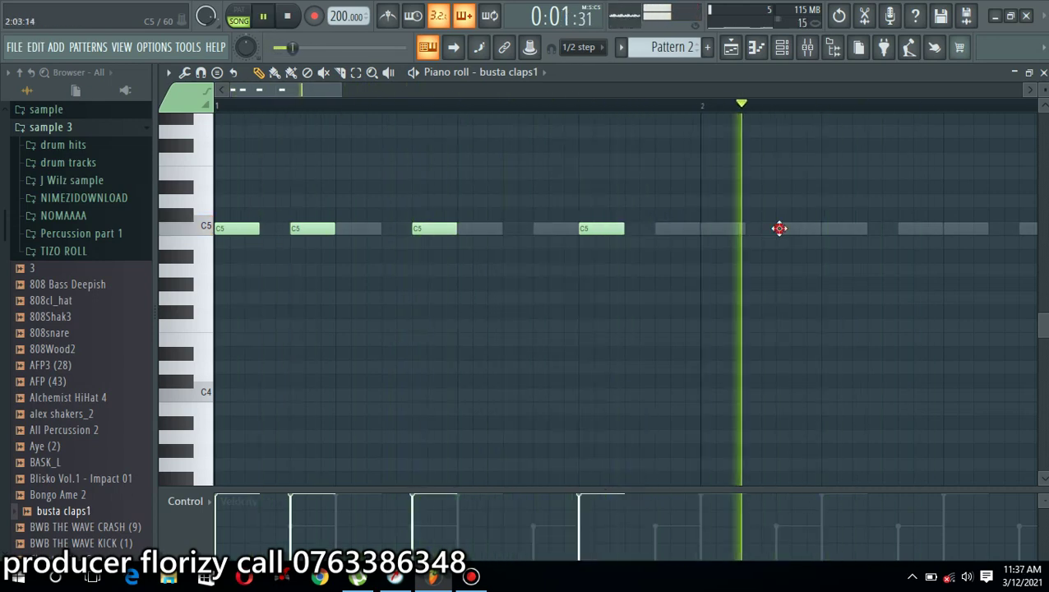
{"action": "left_click", "coordinate": [780, 228]}
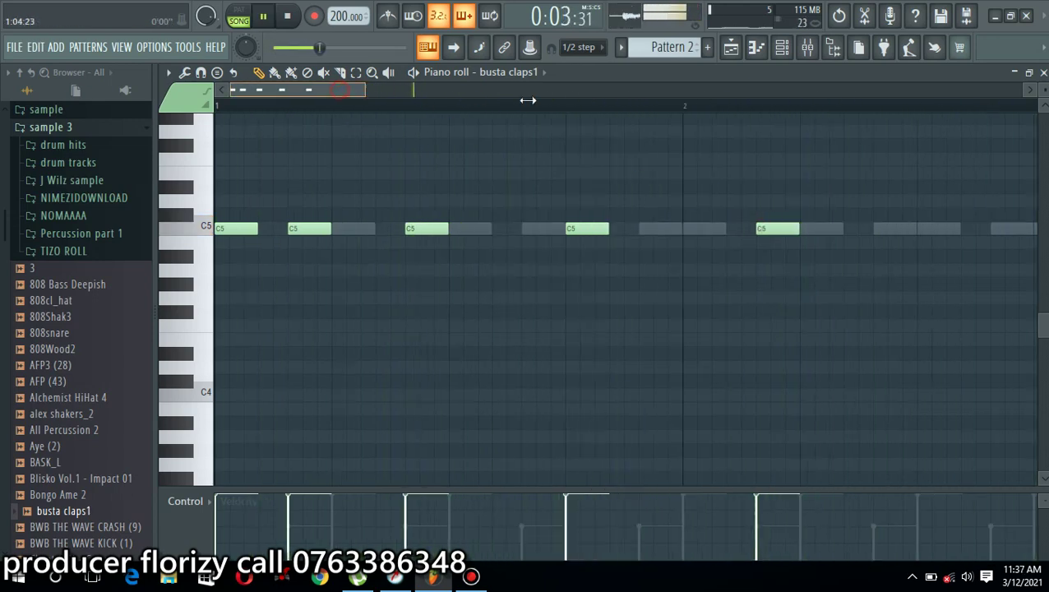
{"action": "left_click_drag", "start_coordinate": [337, 91], "coordinate": [573, 103]}
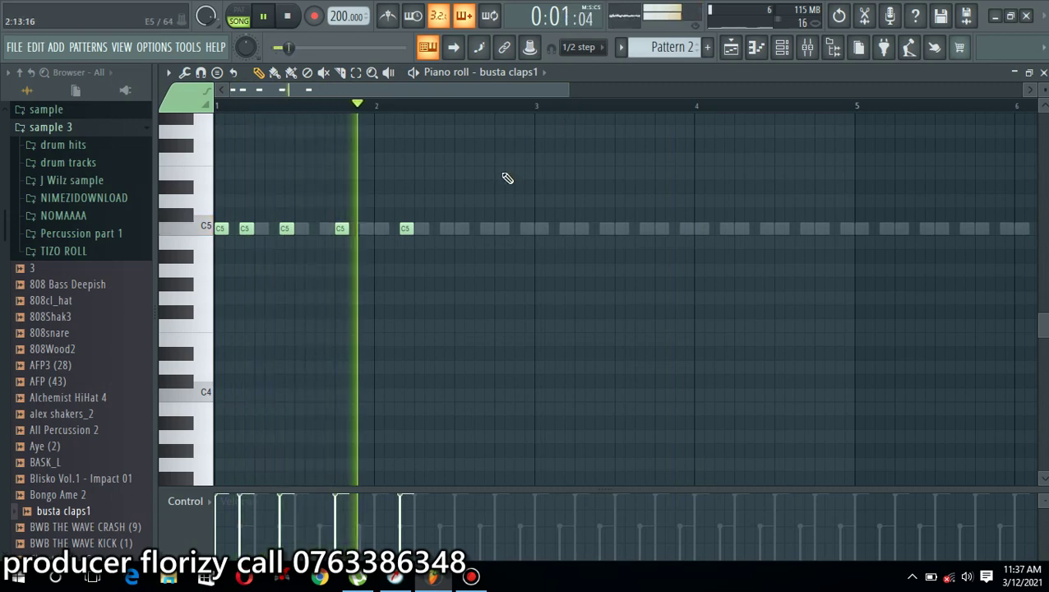
{"action": "right_click", "coordinate": [407, 230]}
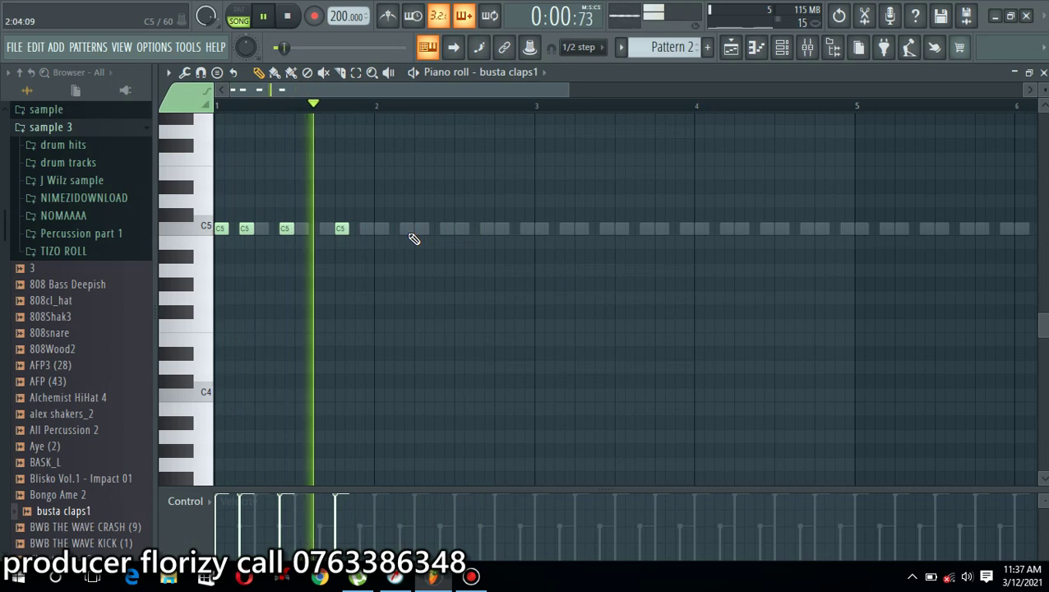
Step: Add three C5 clap notes in bar 2, at about steps 5, 7.5 and 13
{"action": "left_click", "coordinate": [416, 228]}
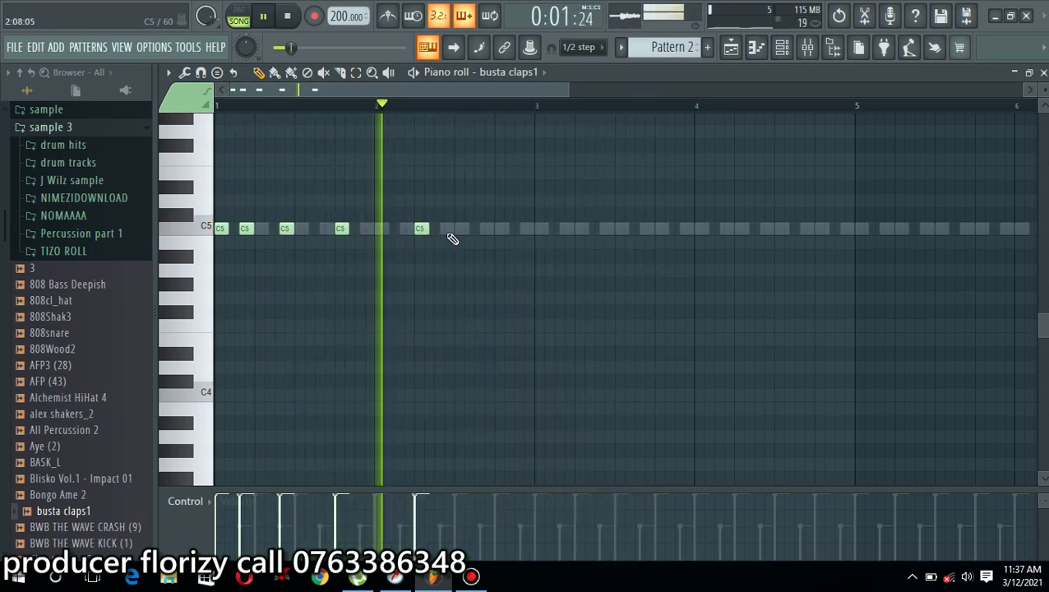
{"action": "left_click", "coordinate": [446, 228]}
{"action": "left_click", "coordinate": [499, 229]}
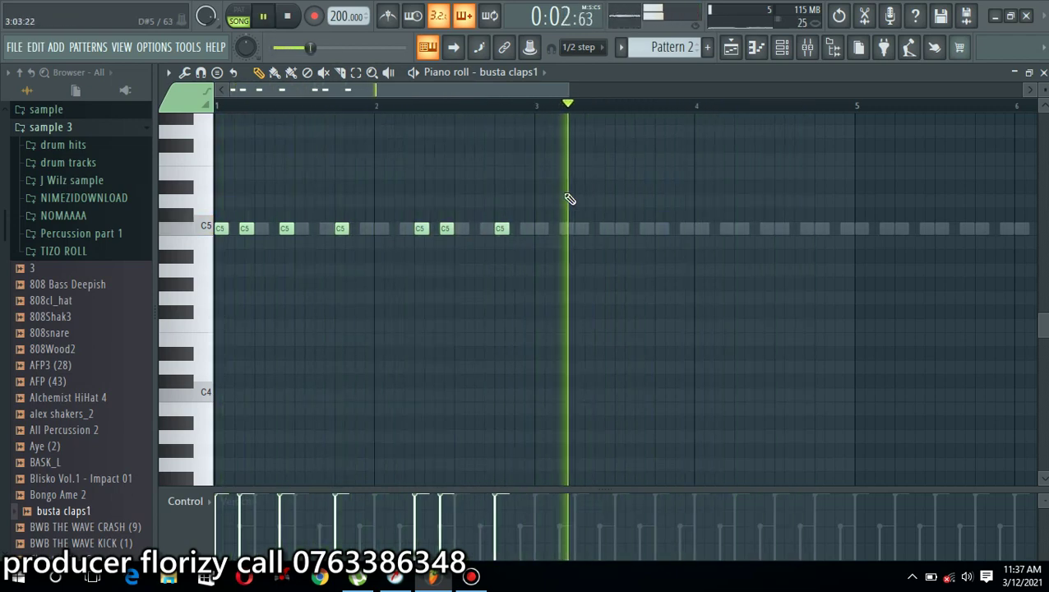
Step: Set the snap to Line and duplicate bars 1–2 of the clap pattern through the end of bar 8
{"action": "left_click", "coordinate": [581, 47]}
{"action": "left_click", "coordinate": [586, 64]}
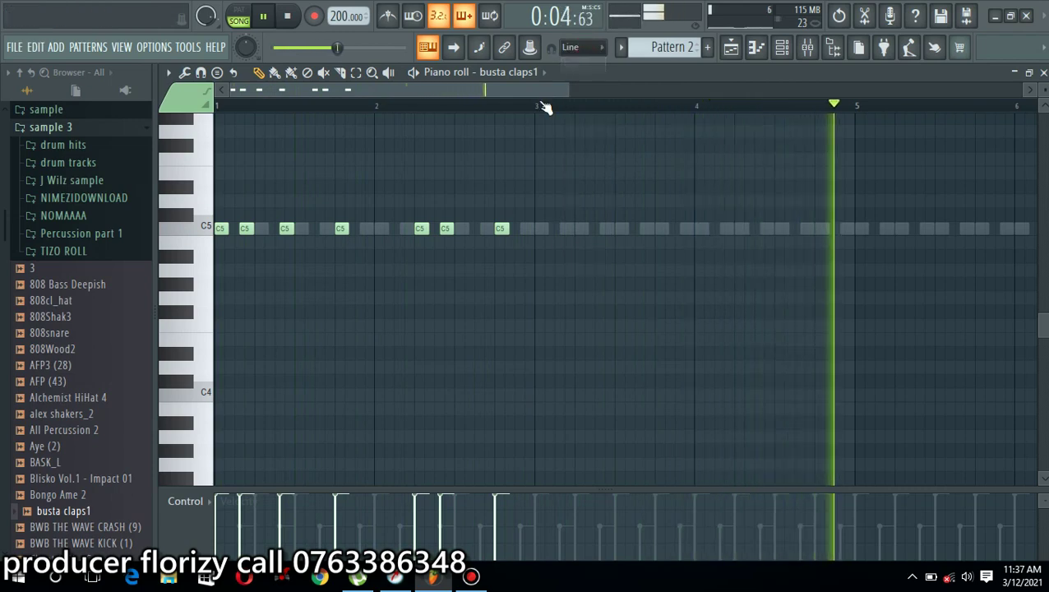
{"action": "left_click_drag", "start_coordinate": [541, 105], "coordinate": [121, 131]}
{"action": "key", "text": "ctrl+b"}
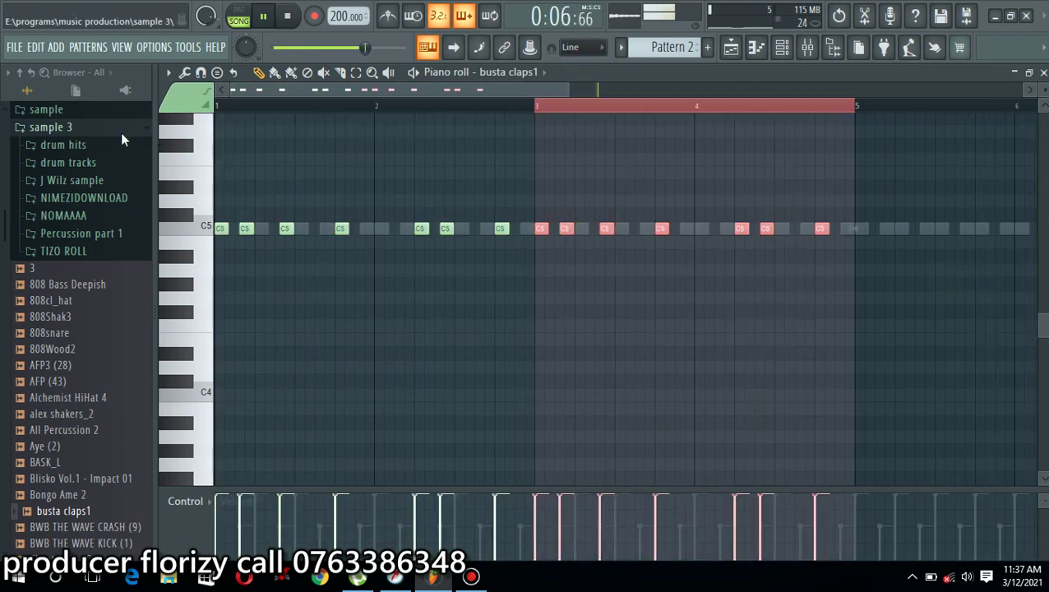
{"action": "key", "text": "ctrl+b"}
{"action": "key", "text": "ctrl+b"}
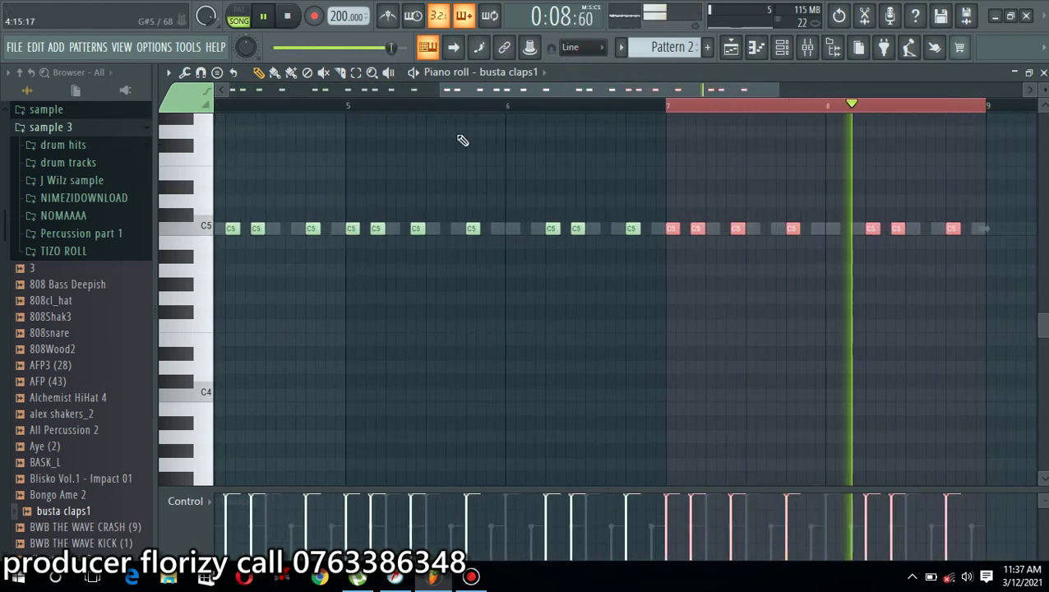
{"action": "left_click", "coordinate": [1043, 72]}
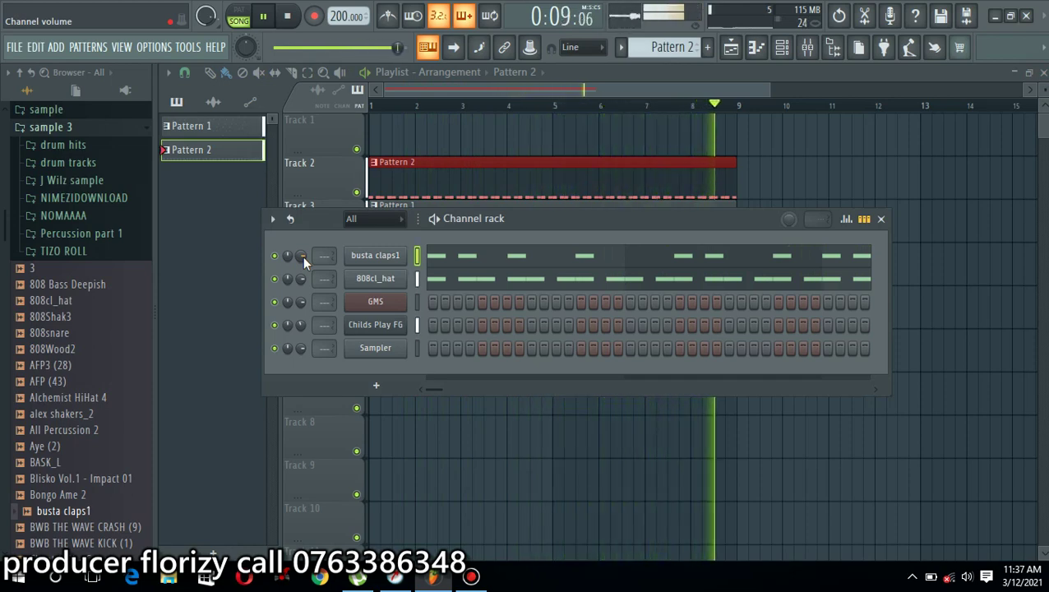
Step: Look over the busta claps1 sampler settings and slightly lower that channel's volume in the channel rack
{"action": "left_click", "coordinate": [394, 256]}
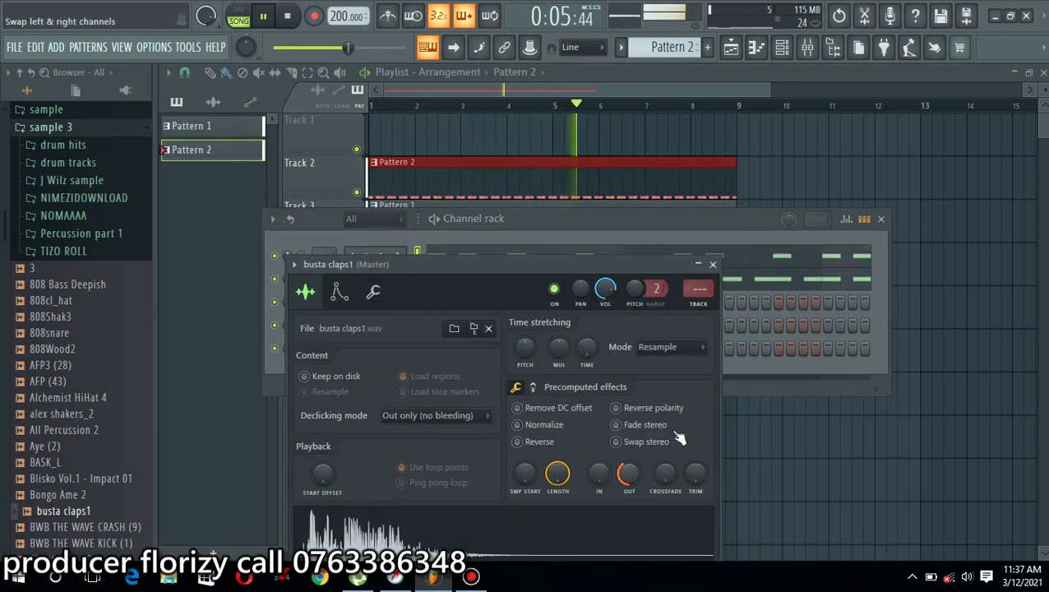
{"action": "left_click", "coordinate": [714, 265]}
{"action": "key", "text": "F6"}
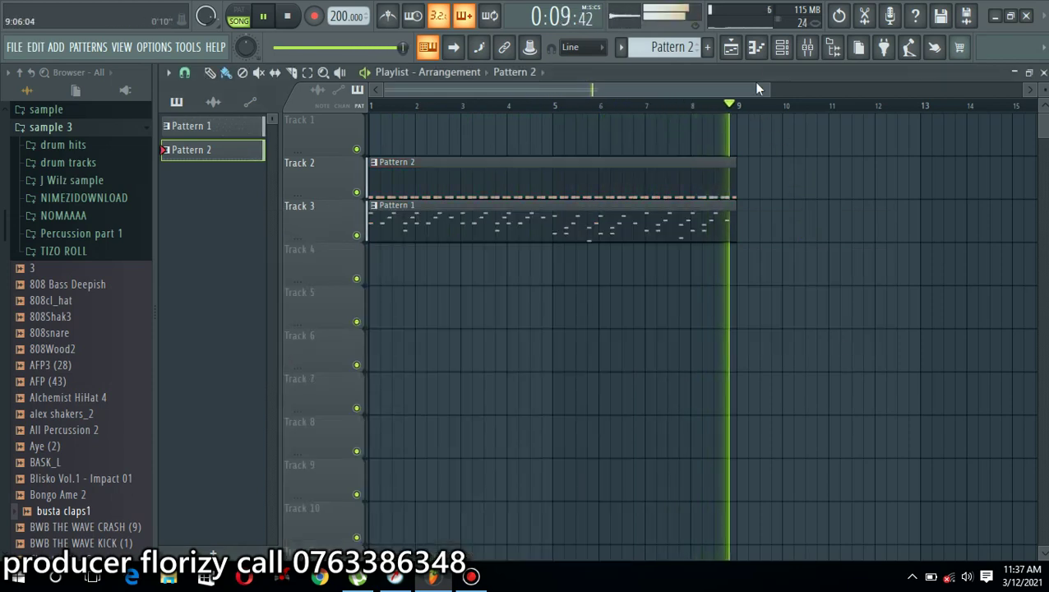
{"action": "key", "text": "F6"}
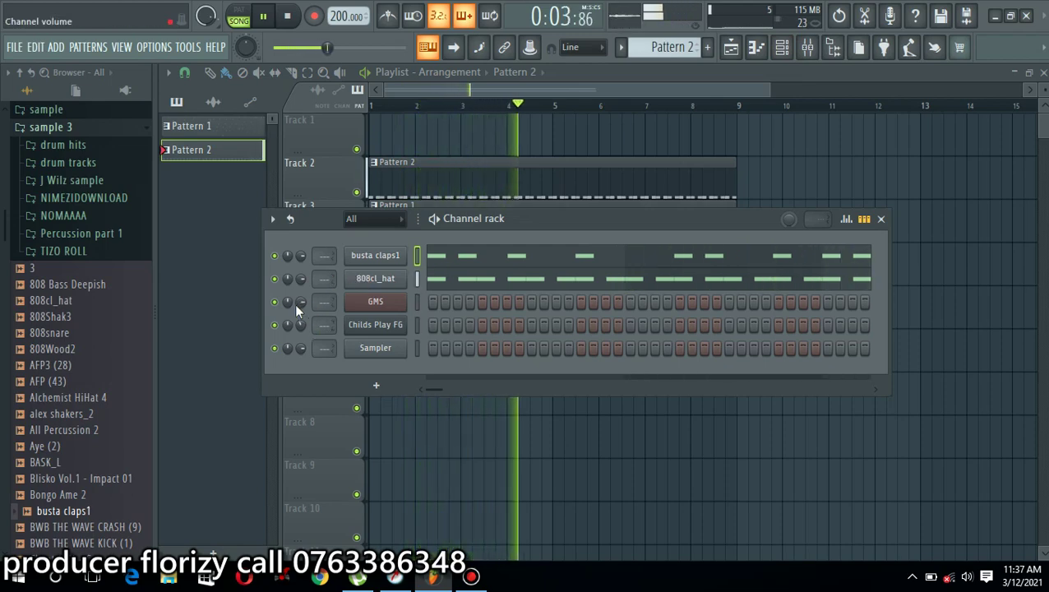
{"action": "mouse_move", "coordinate": [301, 255]}
{"action": "left_mouse_down"}
{"action": "mouse_move", "coordinate": [301, 272]}
{"action": "mouse_move", "coordinate": [301, 260]}
{"action": "left_mouse_up"}
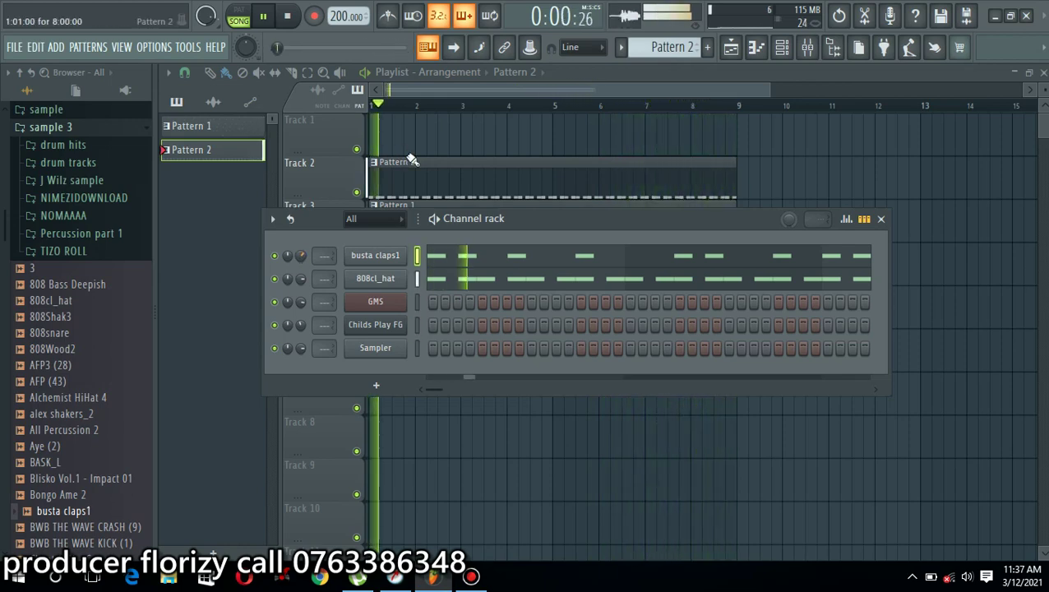
Step: Create Pattern 3, place it as a four-bar clip at bar 1 of Track 1 and duplicate the clip to bar 5
{"action": "left_click", "coordinate": [709, 48]}
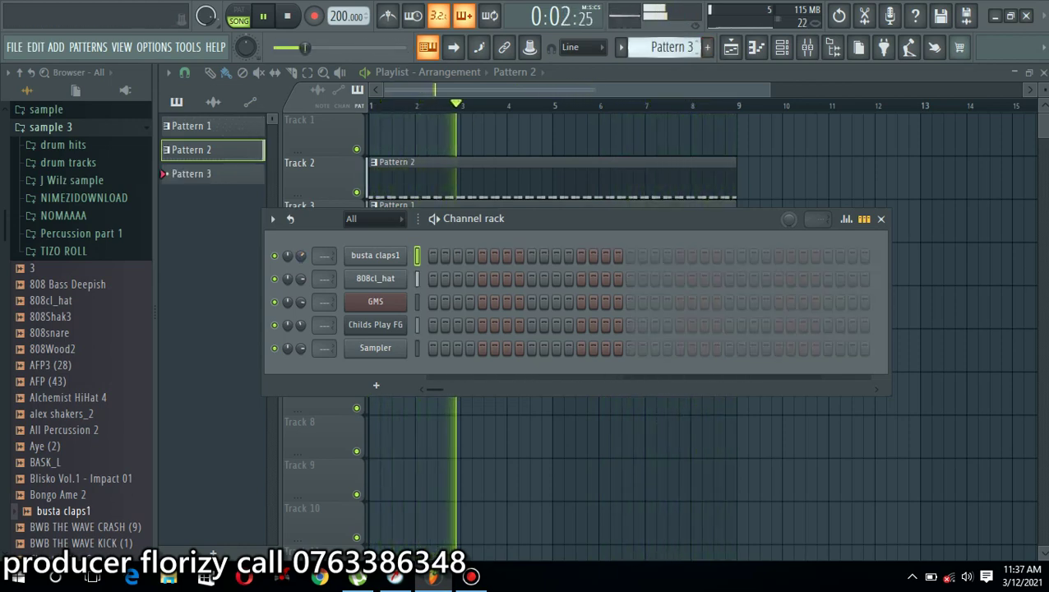
{"action": "mouse_move", "coordinate": [472, 135]}
{"action": "left_mouse_down"}
{"action": "mouse_move", "coordinate": [494, 135]}
{"action": "mouse_move", "coordinate": [370, 136]}
{"action": "mouse_move", "coordinate": [546, 134]}
{"action": "left_mouse_up"}
{"action": "key", "text": "ctrl+b"}
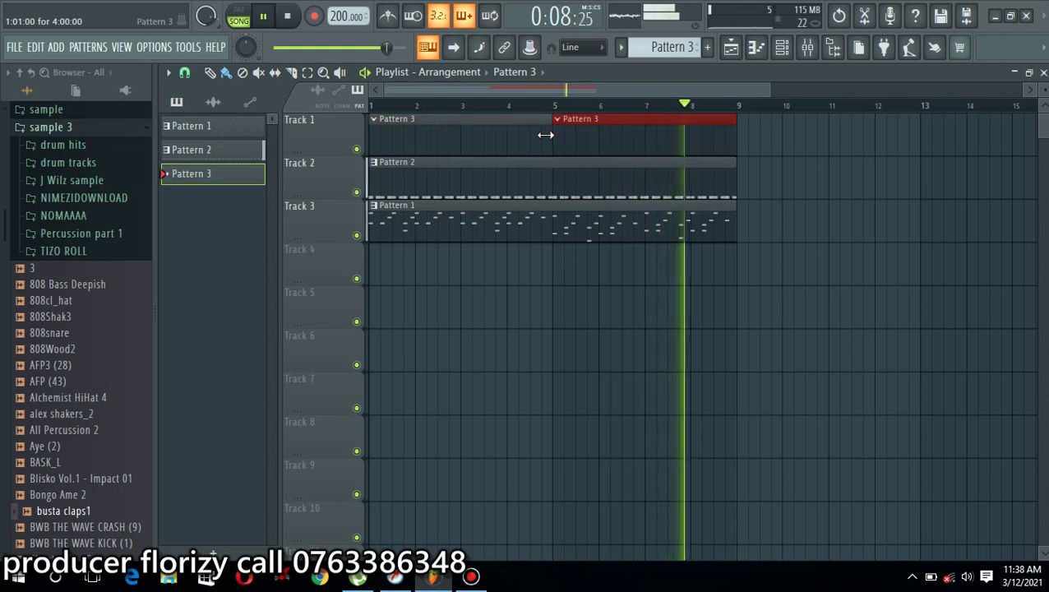
Step: Show the channel rack and add the BWB THE WAVE KICK (1) sample as a new channel above busta claps1
{"action": "left_click", "coordinate": [782, 47]}
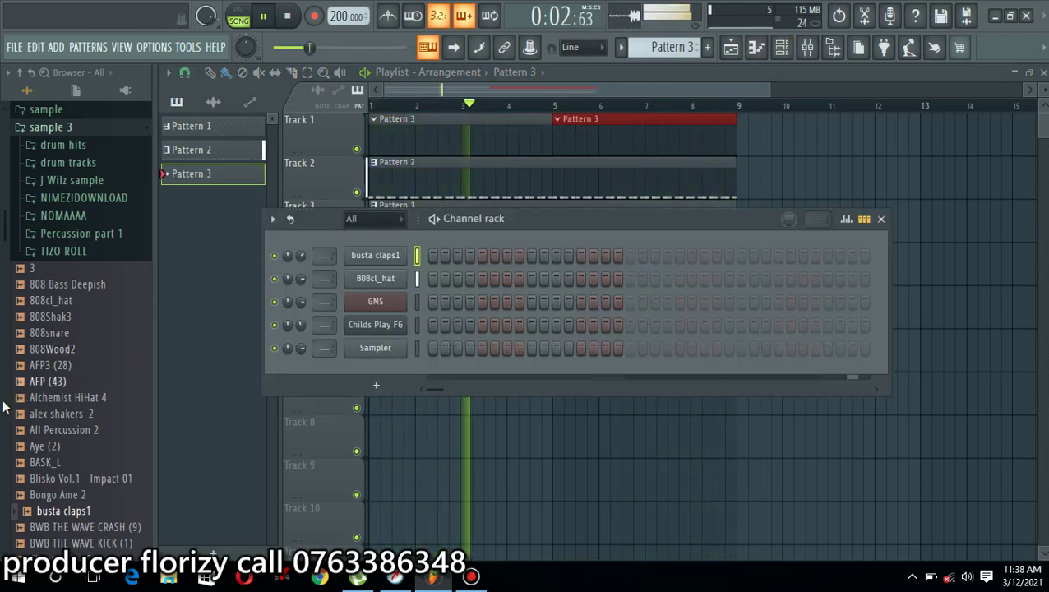
{"action": "left_click_drag", "start_coordinate": [4, 238], "coordinate": [12, 282]}
{"action": "left_click", "coordinate": [86, 328]}
{"action": "left_click_drag", "start_coordinate": [88, 340], "coordinate": [383, 258]}
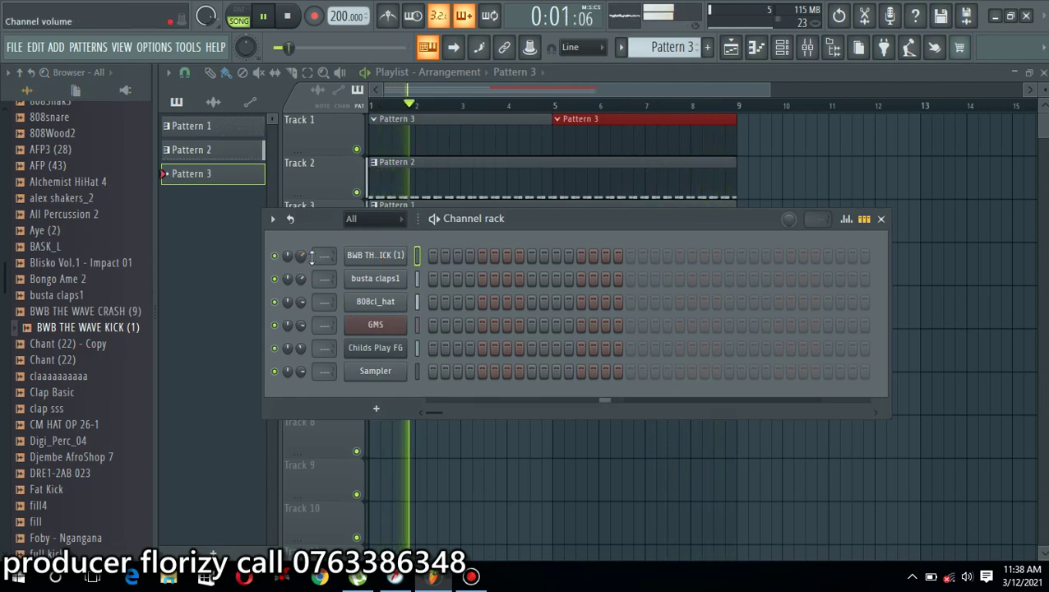
Step: In the BWB THE WAVE KICK (1) piano roll, add eight C5 notes, at the start and middle of each of bars 1 to 4
{"action": "right_click", "coordinate": [374, 258]}
{"action": "left_click", "coordinate": [439, 258]}
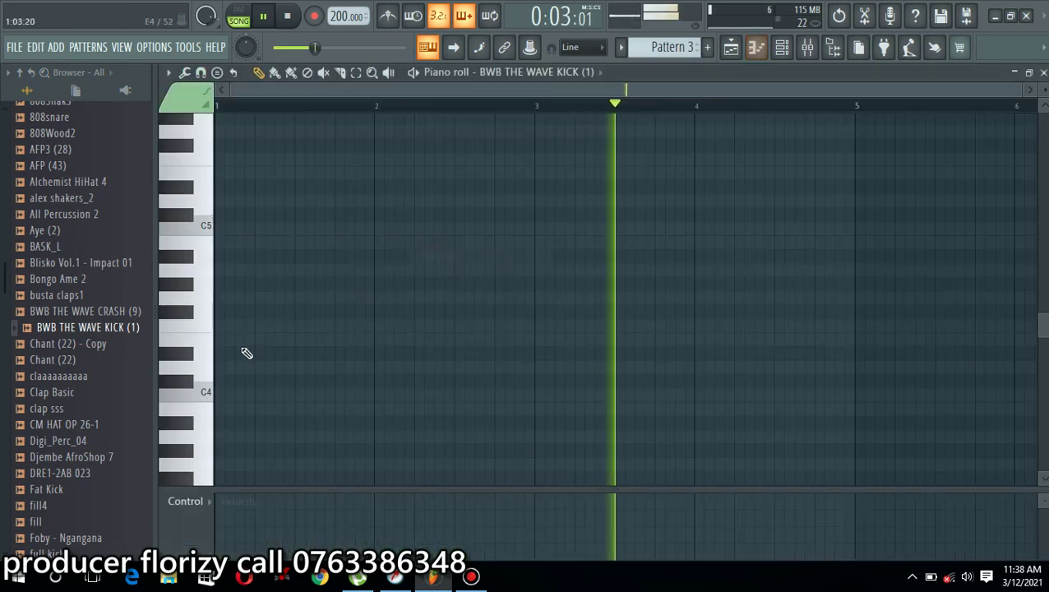
{"action": "left_click", "coordinate": [220, 228]}
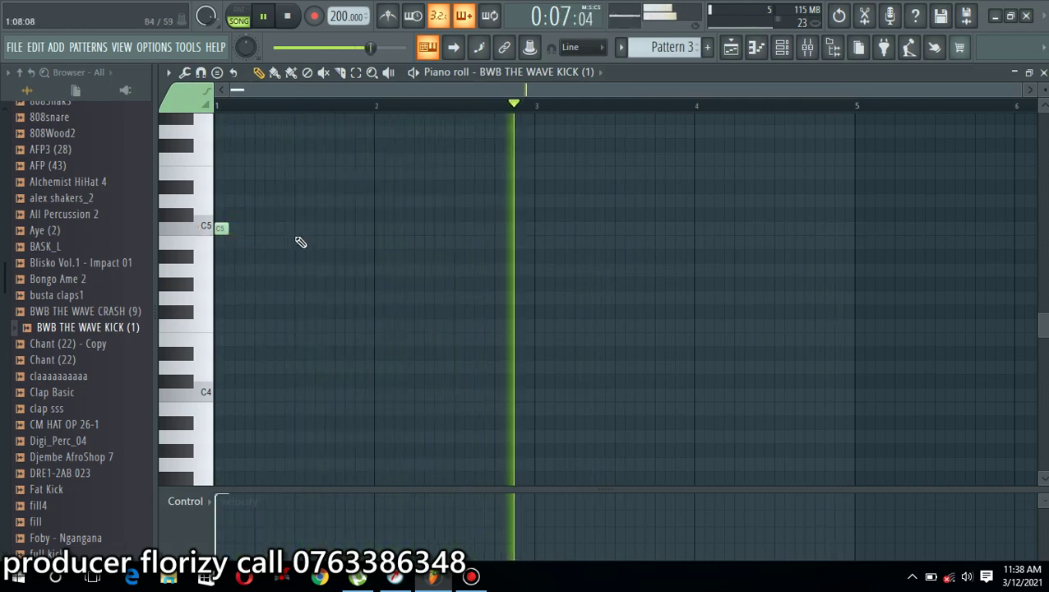
{"action": "left_click", "coordinate": [301, 229]}
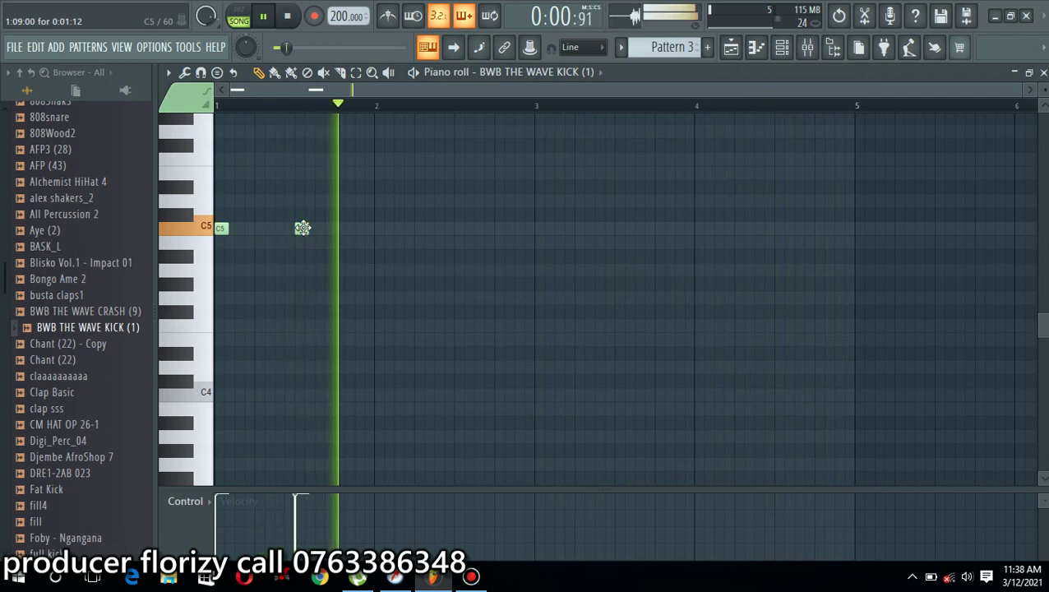
{"action": "left_click", "coordinate": [381, 229]}
{"action": "left_click", "coordinate": [459, 229]}
{"action": "left_click", "coordinate": [538, 229]}
{"action": "left_click", "coordinate": [621, 229]}
{"action": "left_click", "coordinate": [699, 229]}
{"action": "left_click", "coordinate": [782, 230]}
{"action": "left_click", "coordinate": [821, 230]}
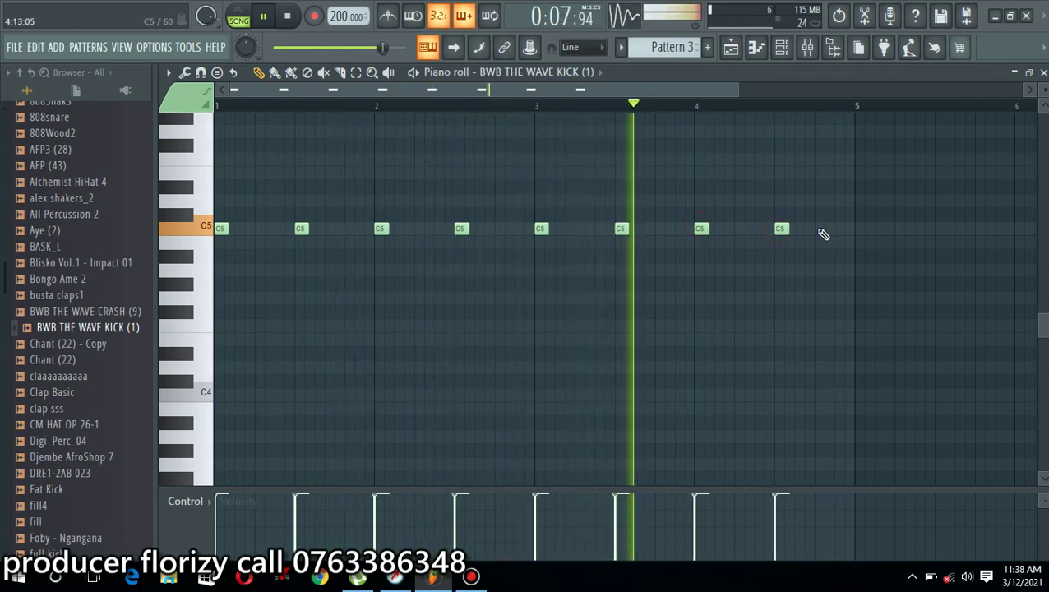
{"action": "left_click", "coordinate": [1044, 74]}
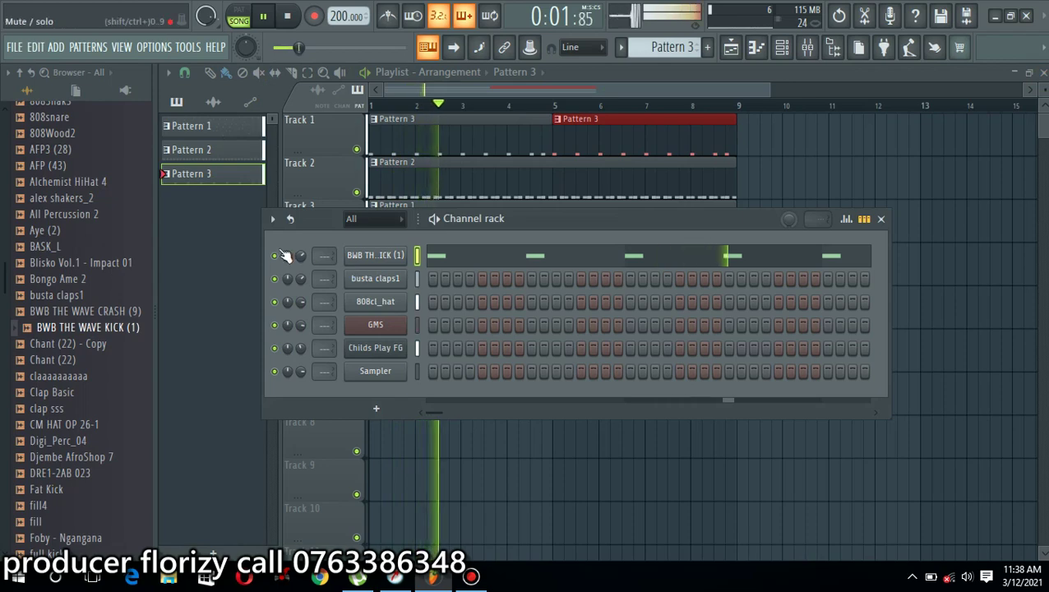
Step: Lower the BWB THE WAVE KICK (1) channel's volume in the channel rack
{"action": "left_click_drag", "start_coordinate": [301, 255], "coordinate": [301, 283]}
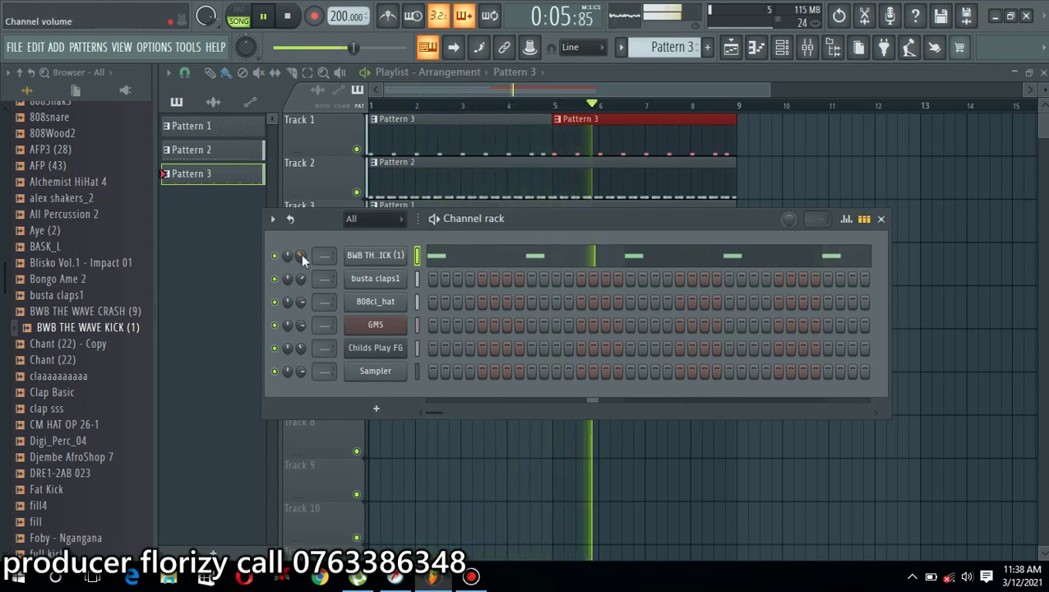
{"action": "left_click", "coordinate": [835, 148]}
{"action": "left_click", "coordinate": [783, 48]}
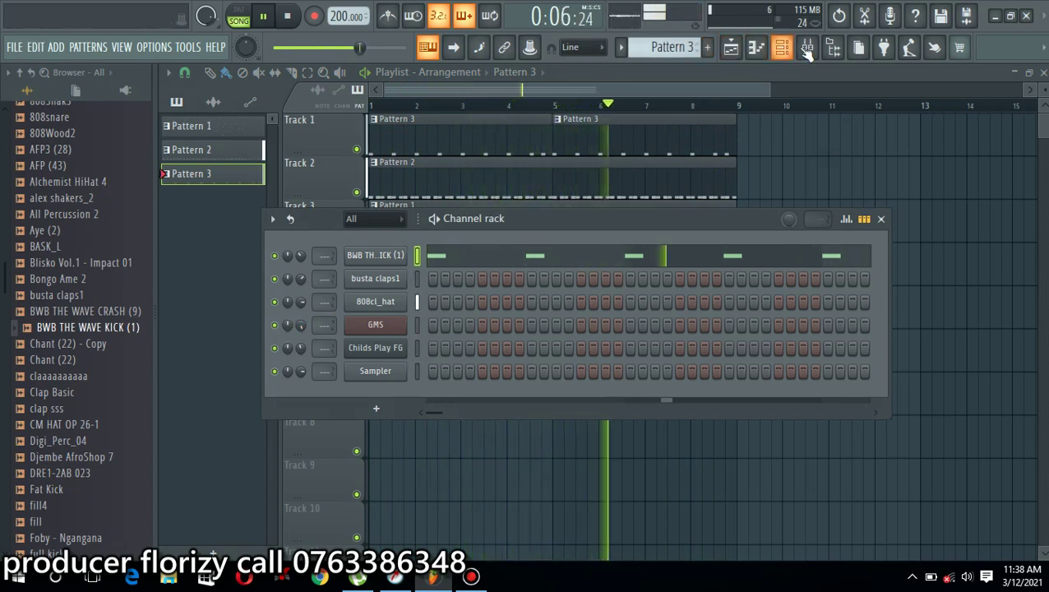
Step: Route the Childs Play FG channel to a free mixer track
{"action": "left_click", "coordinate": [380, 348]}
{"action": "left_click", "coordinate": [233, 95]}
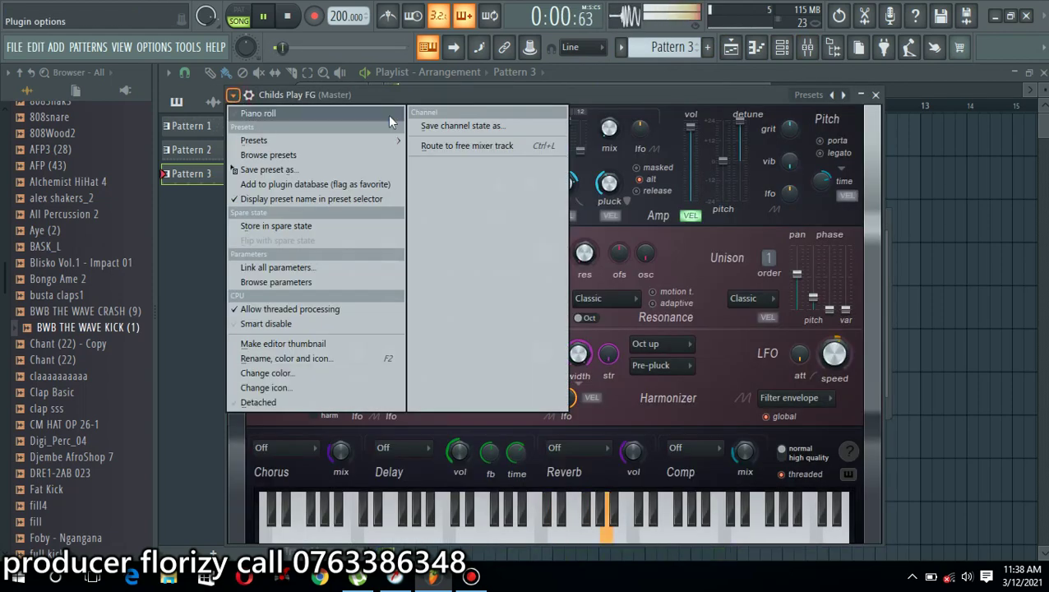
{"action": "left_click", "coordinate": [461, 143]}
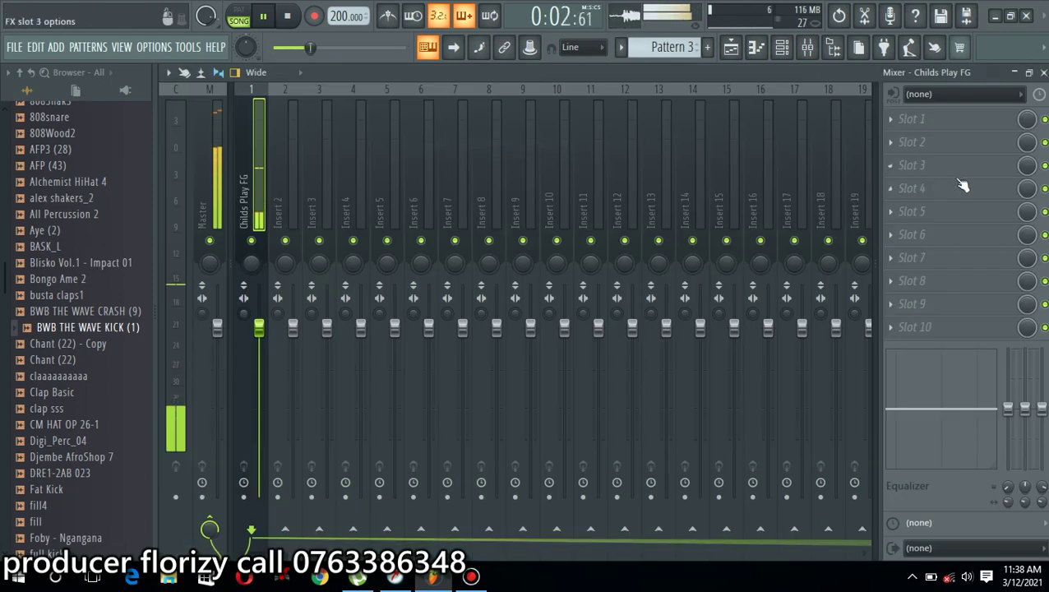
Step: Load Fruity Stereo Enhancer with the For strings preset into slot 4 of the Childs Play FG mixer track and stop playback
{"action": "left_click", "coordinate": [907, 200]}
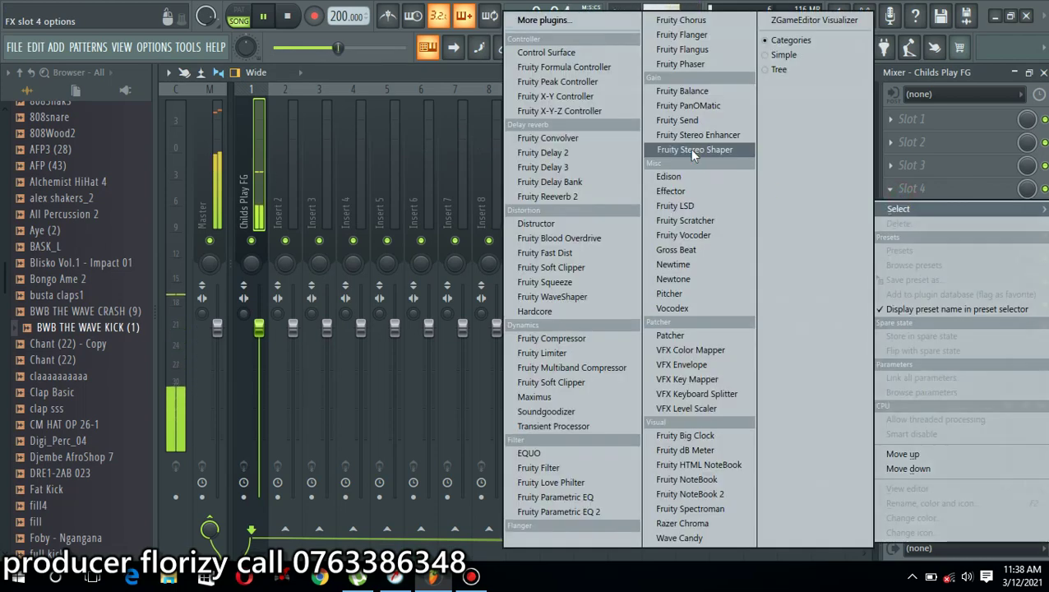
{"action": "left_click", "coordinate": [723, 136]}
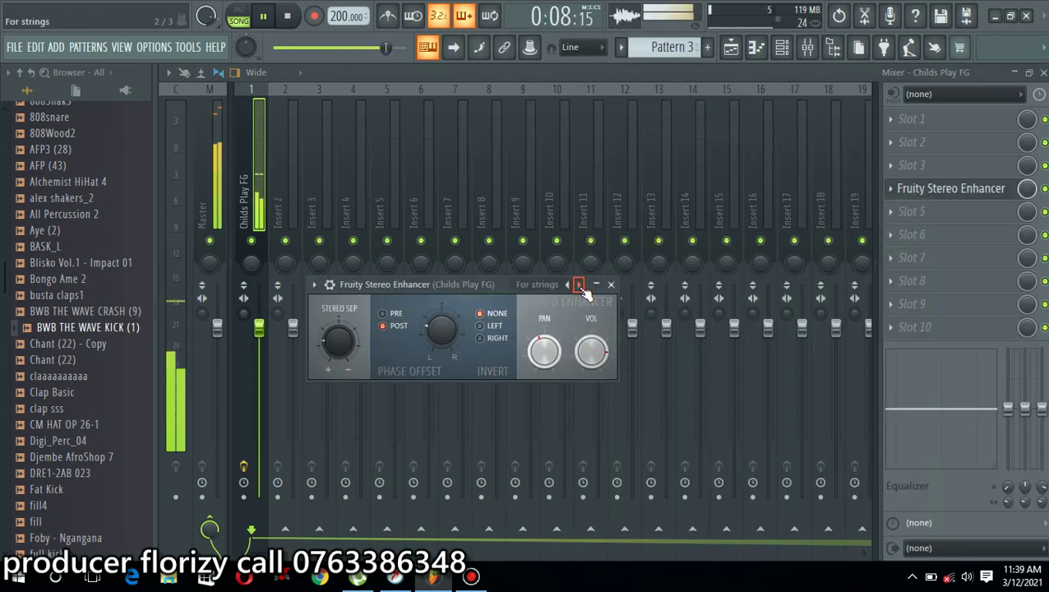
{"action": "left_click", "coordinate": [617, 285]}
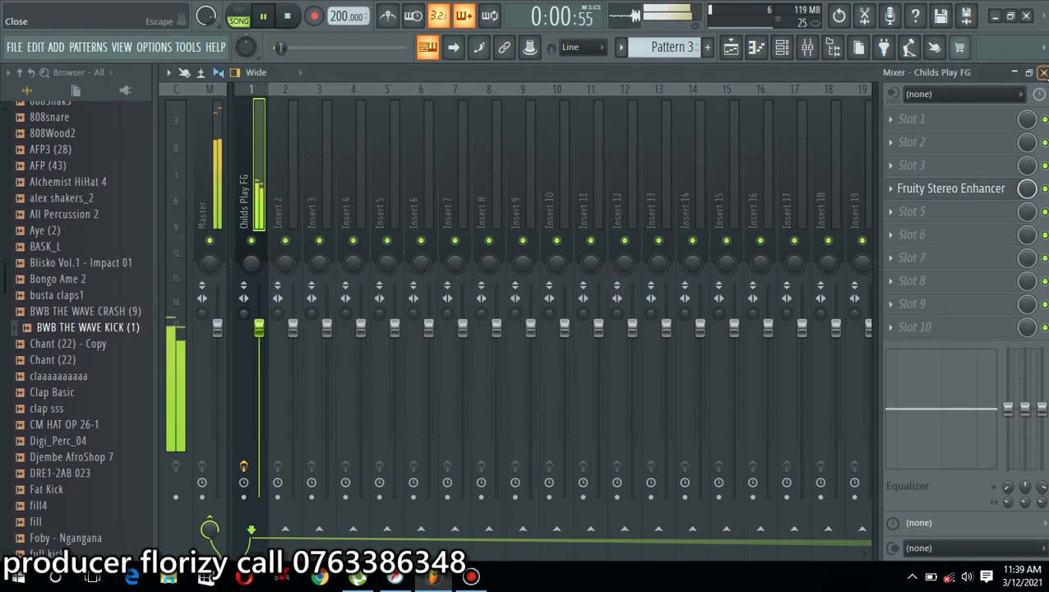
{"action": "left_click", "coordinate": [1043, 74]}
{"action": "key", "text": "space"}
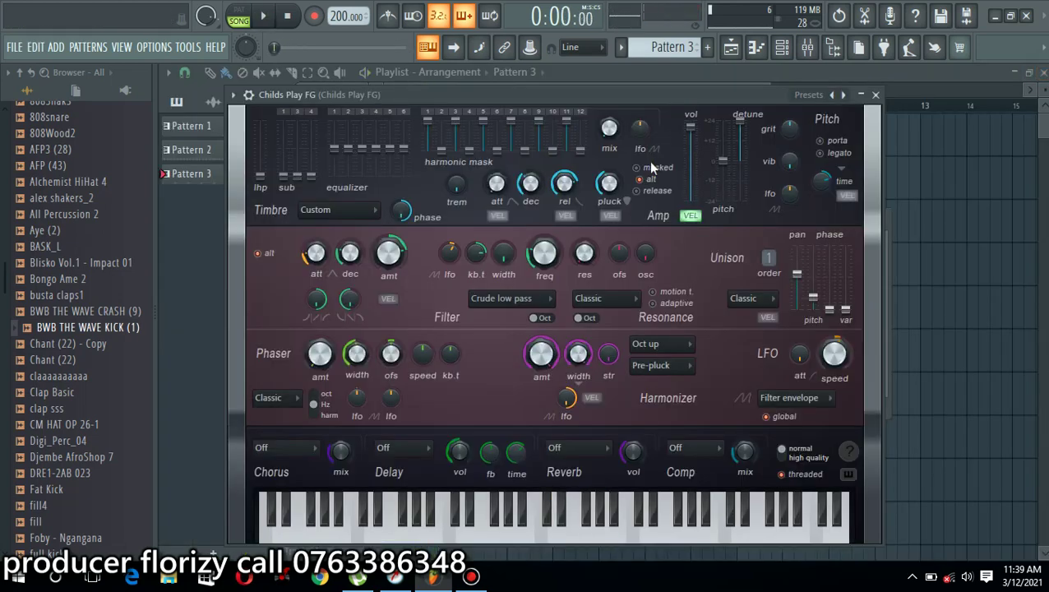
{"action": "left_click", "coordinate": [876, 96]}
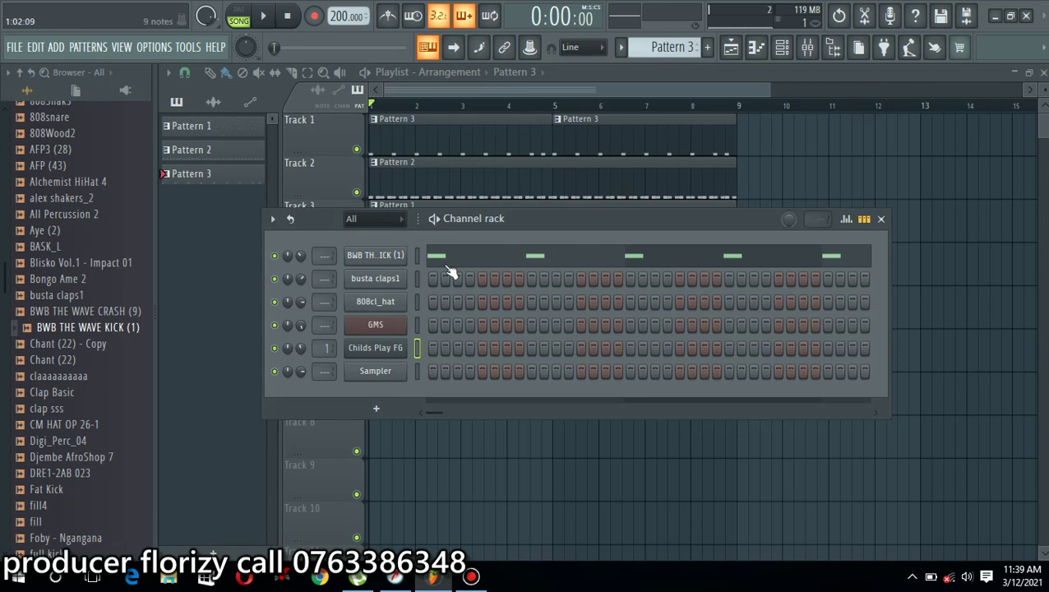
Step: Create Pattern 4 and place it on Track 4 as an eight-bar clip starting at bar 1
{"action": "left_click_drag", "start_coordinate": [683, 51], "coordinate": [683, 42]}
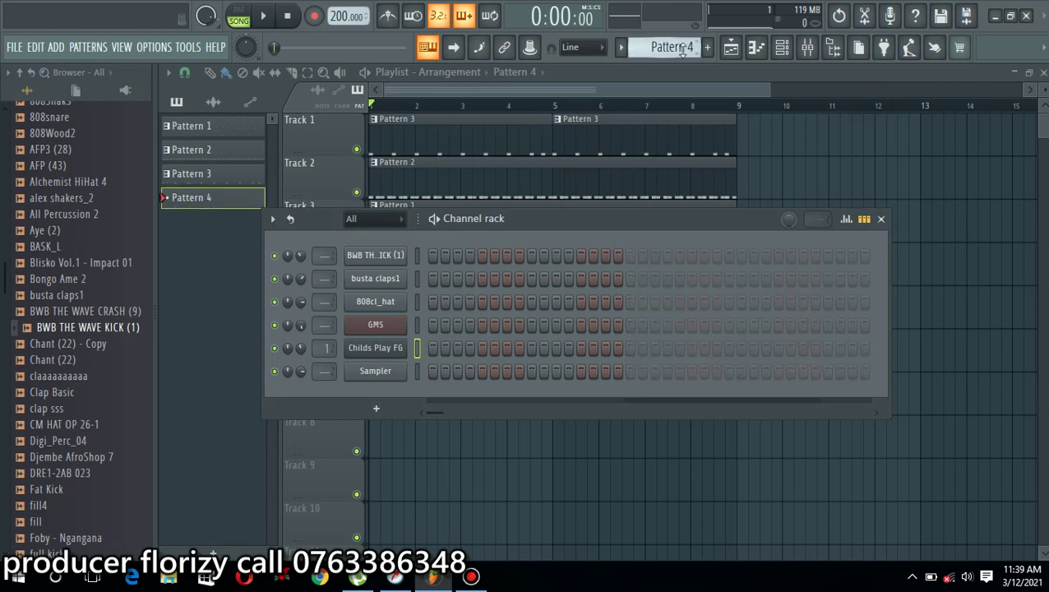
{"action": "key", "text": "F6"}
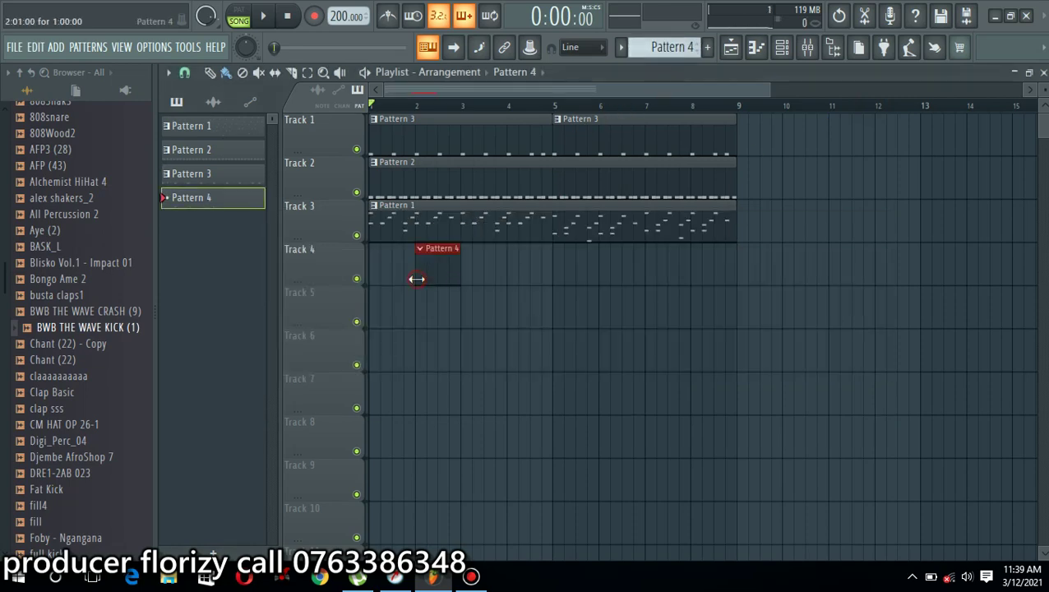
{"action": "left_click_drag", "start_coordinate": [411, 269], "coordinate": [676, 263]}
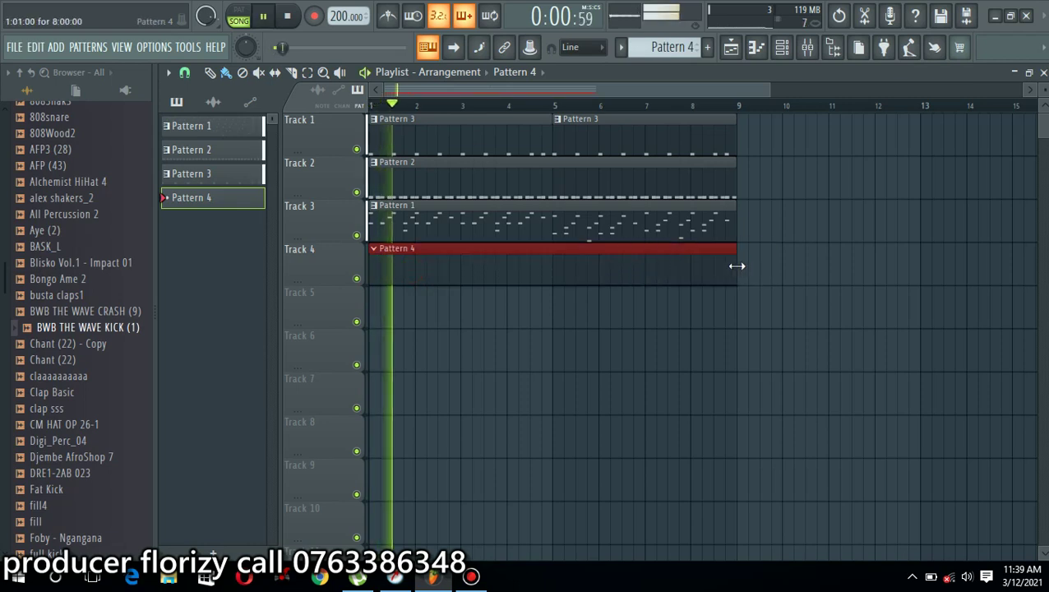
Step: Insert a Morphine synth channel above the Sampler in the channel rack
{"action": "left_click", "coordinate": [782, 47]}
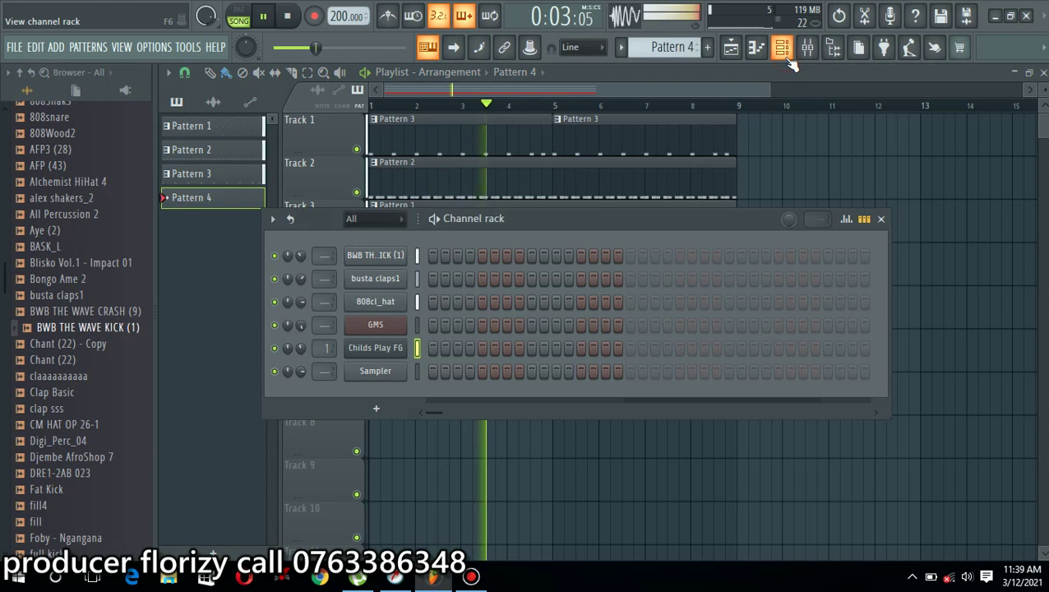
{"action": "right_click", "coordinate": [384, 373]}
{"action": "mouse_move", "coordinate": [513, 458]}
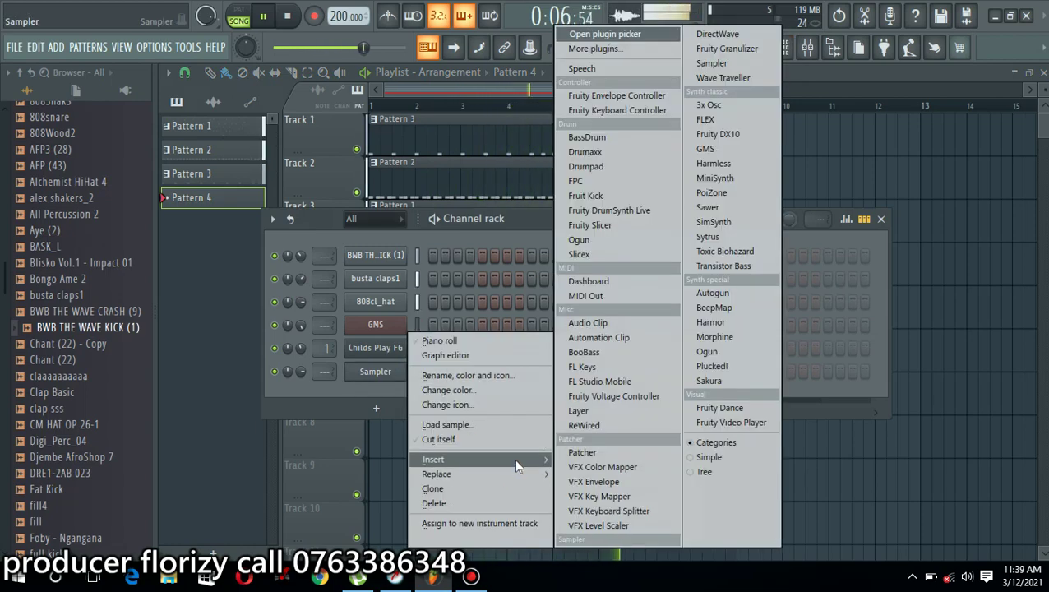
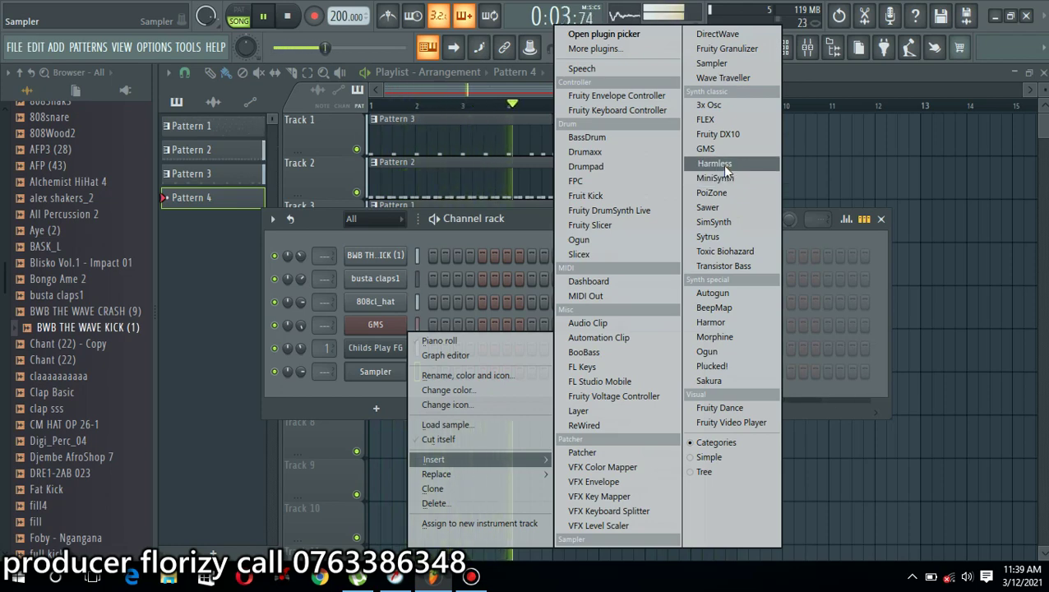
{"action": "left_click", "coordinate": [722, 336]}
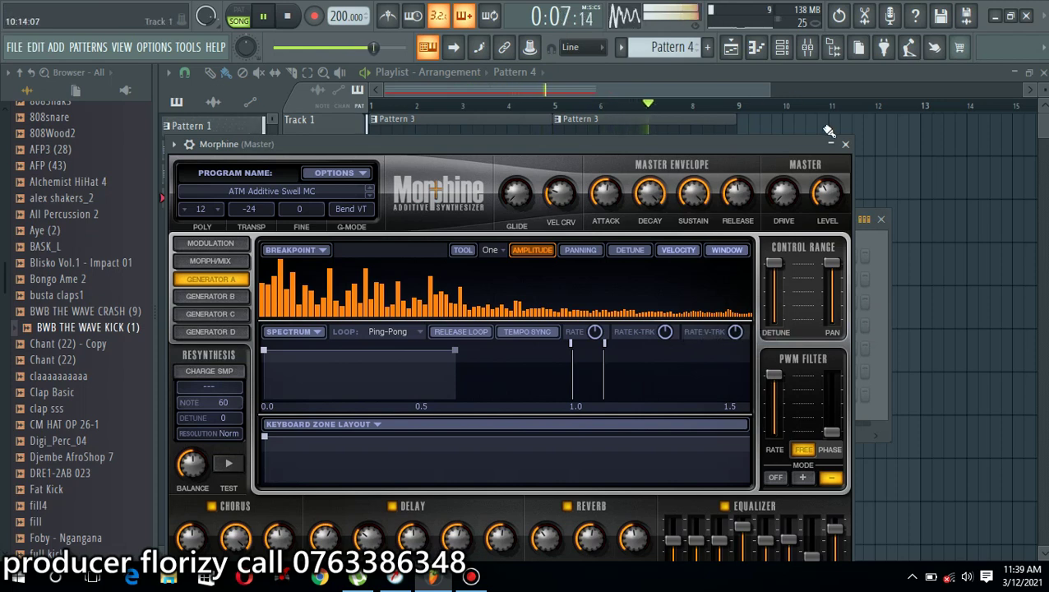
{"action": "left_click", "coordinate": [847, 145]}
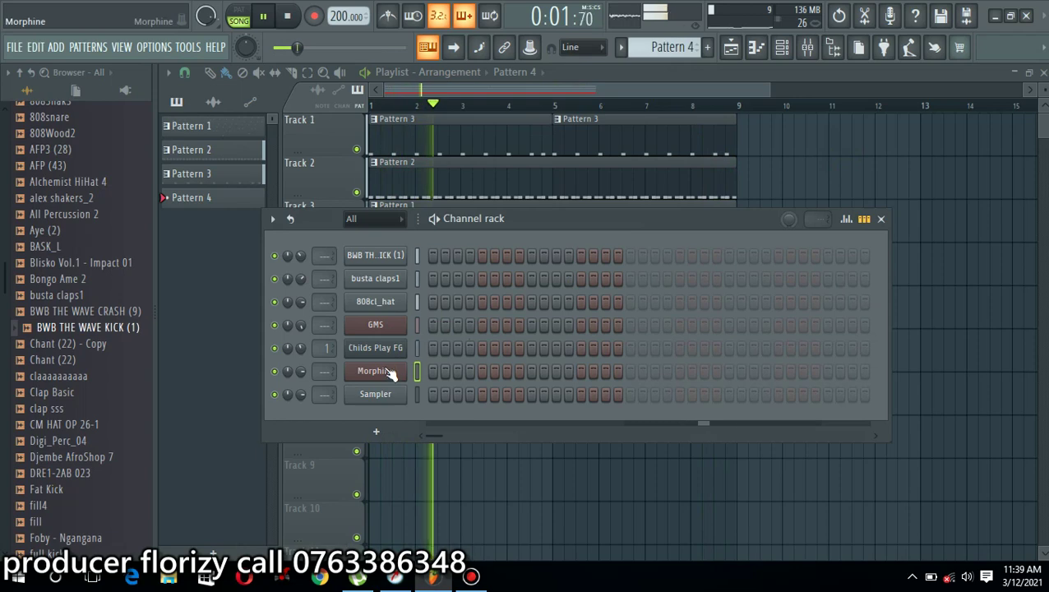
Step: In the Morphine piano roll, add a D5, F#5 and A5 chord at 1:13:00 and lengthen its notes to 0:11:12
{"action": "right_click", "coordinate": [392, 371]}
{"action": "left_click", "coordinate": [457, 342]}
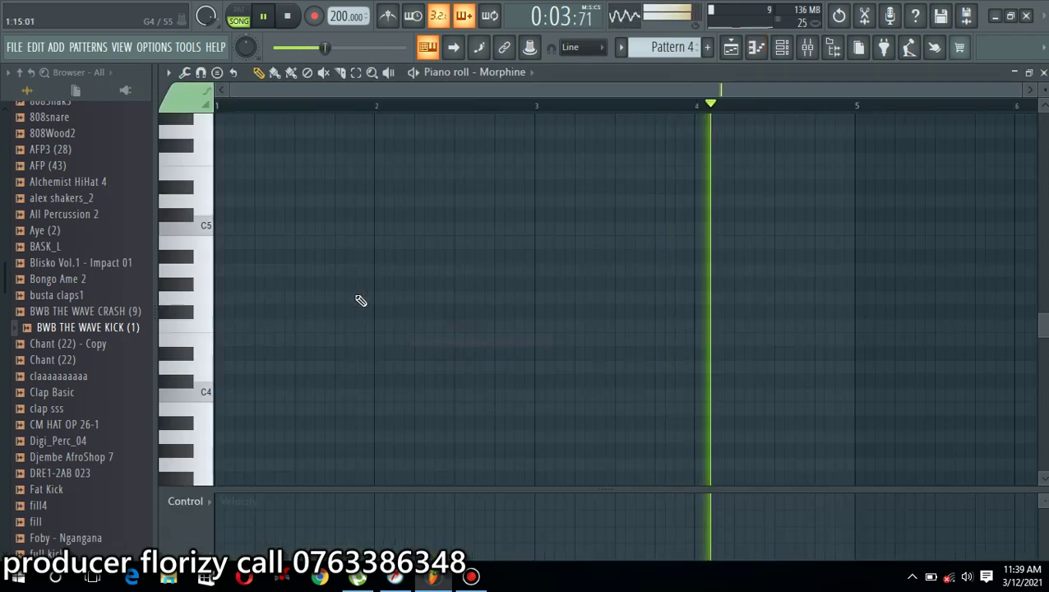
{"action": "key", "text": "space"}
{"action": "key", "text": "space"}
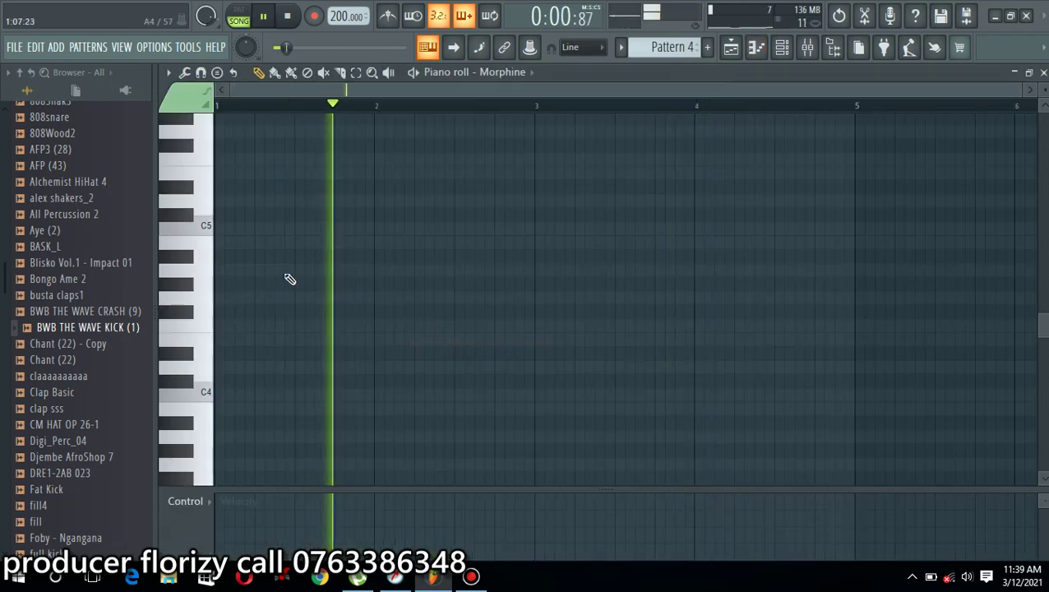
{"action": "key", "text": "space"}
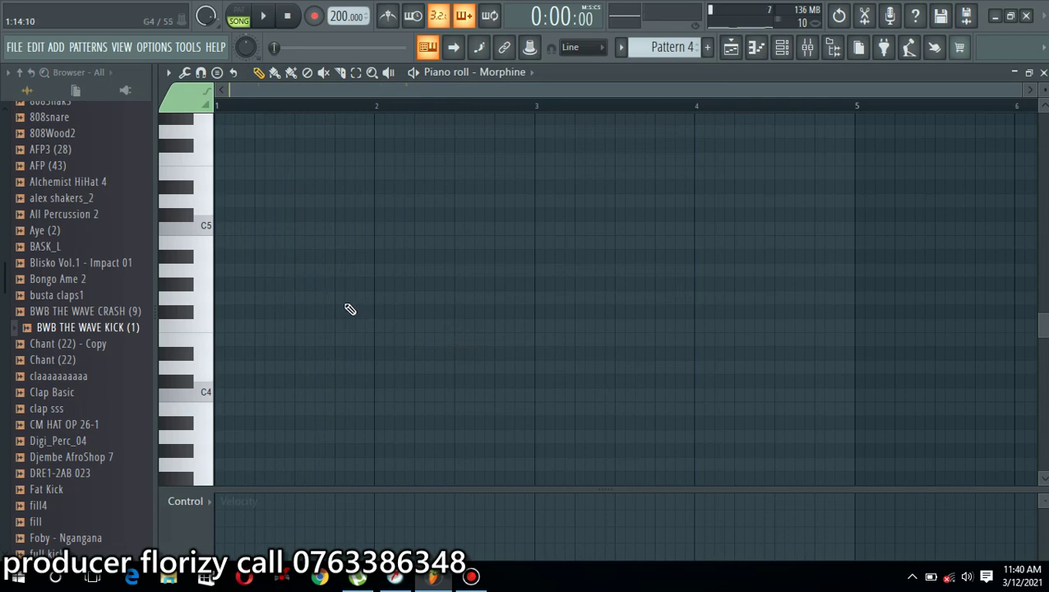
{"action": "left_click_drag", "start_coordinate": [340, 268], "coordinate": [335, 261]}
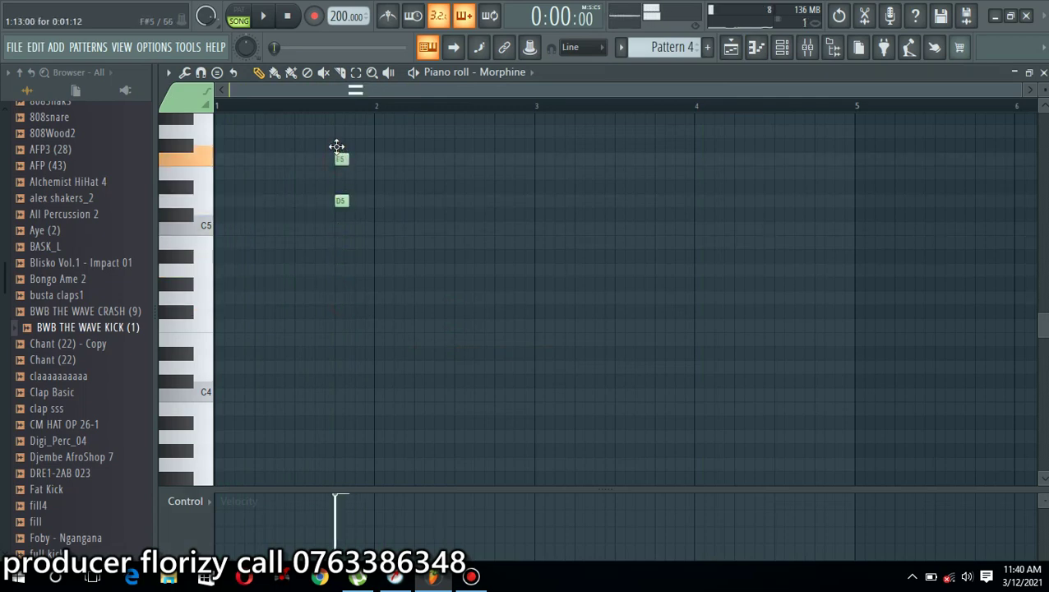
{"action": "mouse_move", "coordinate": [345, 136]}
{"action": "left_mouse_down"}
{"action": "mouse_move", "coordinate": [335, 102]}
{"action": "mouse_move", "coordinate": [330, 147]}
{"action": "left_mouse_up"}
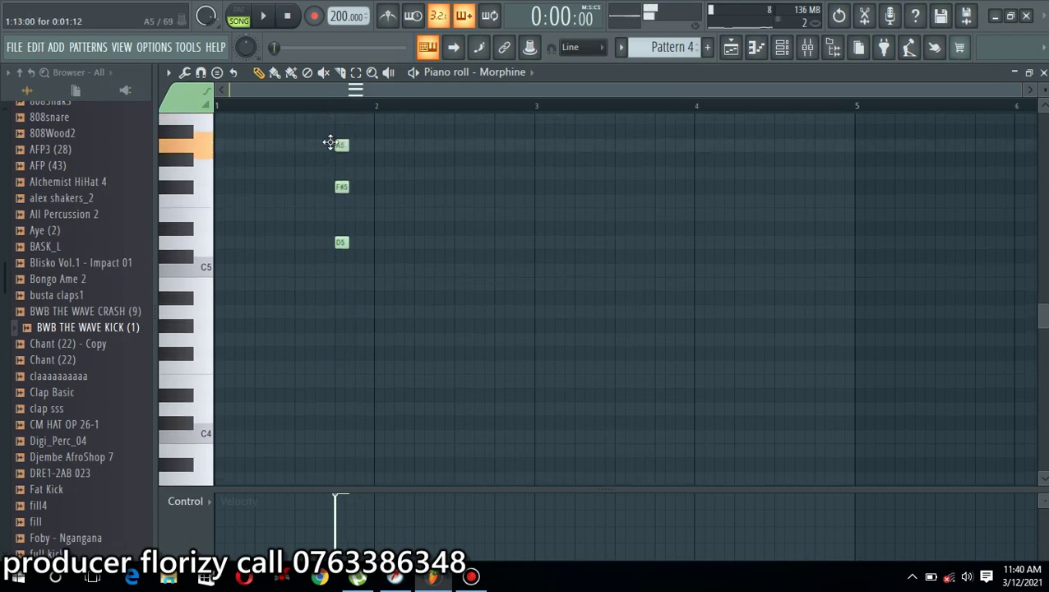
{"action": "key", "text": "space"}
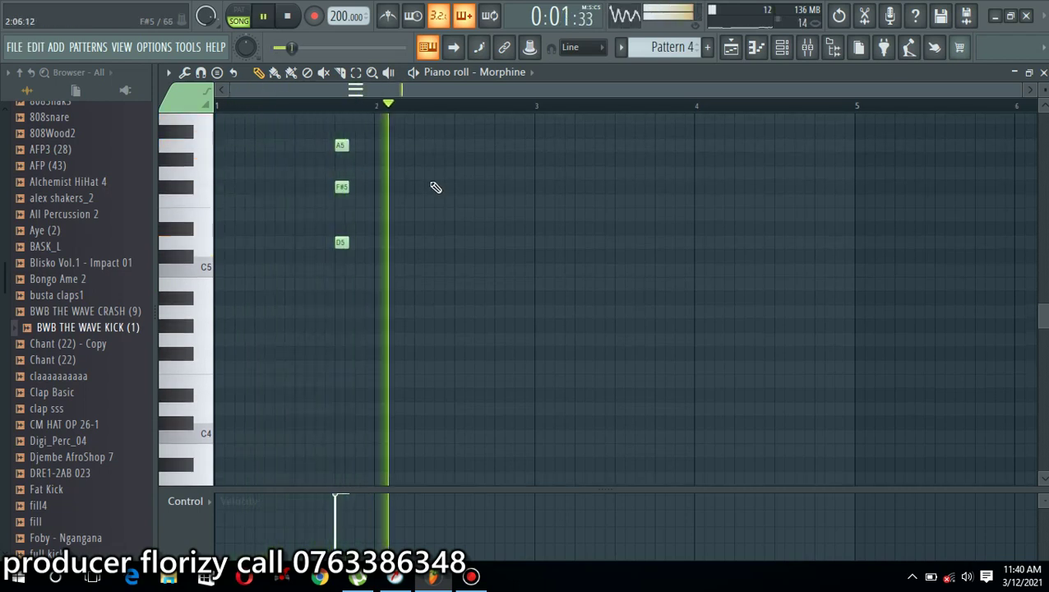
{"action": "left_click_drag", "start_coordinate": [380, 127], "coordinate": [450, 244]}
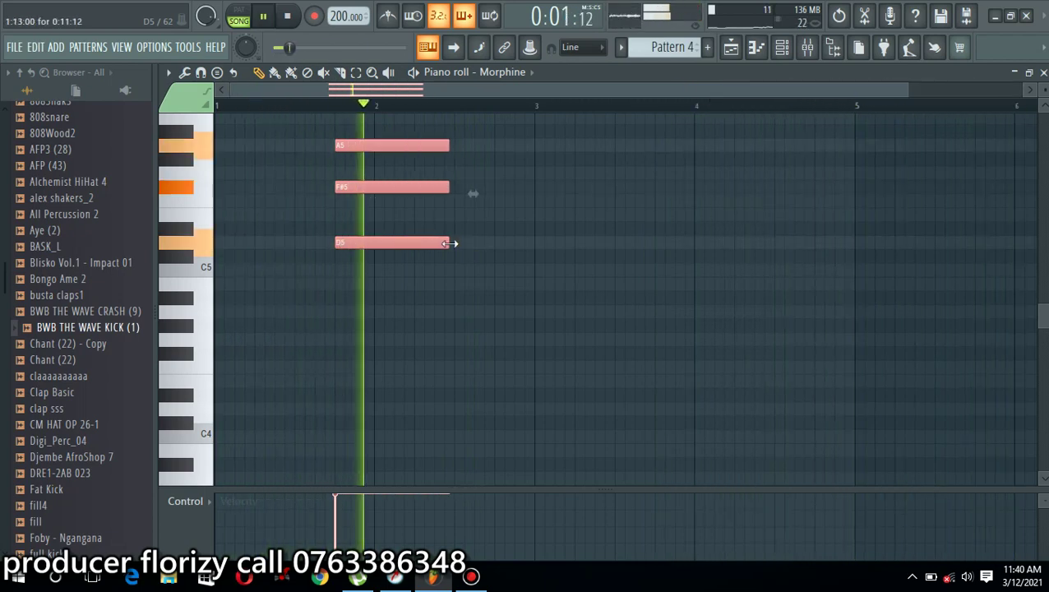
{"action": "left_click", "coordinate": [650, 185]}
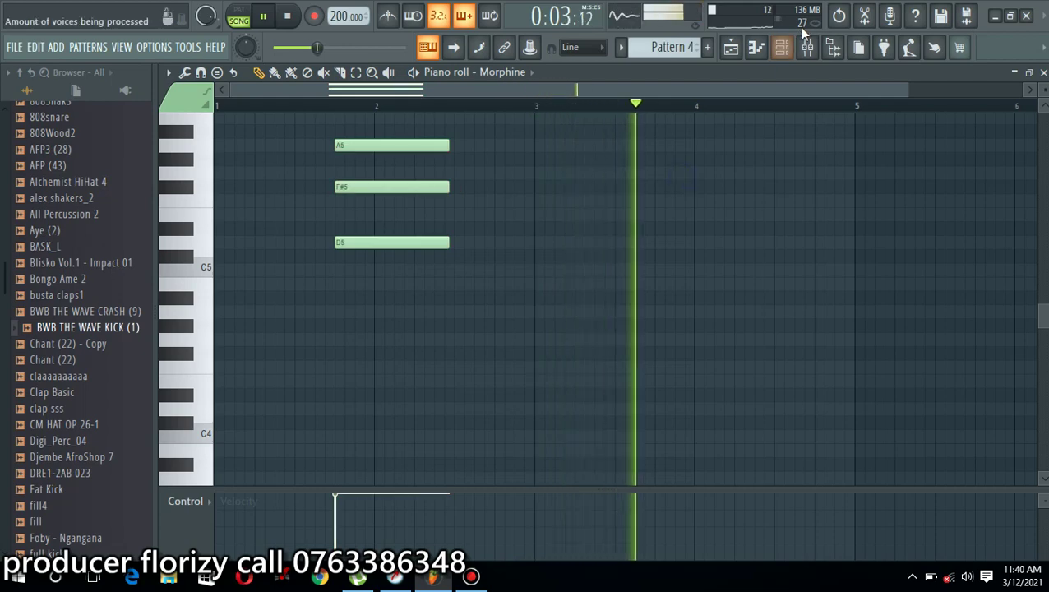
Step: Try ATM Behind The Wall MC in Morphine's preset library, then load STR 12-String Thing FG from the Strings bank
{"action": "left_click", "coordinate": [784, 48]}
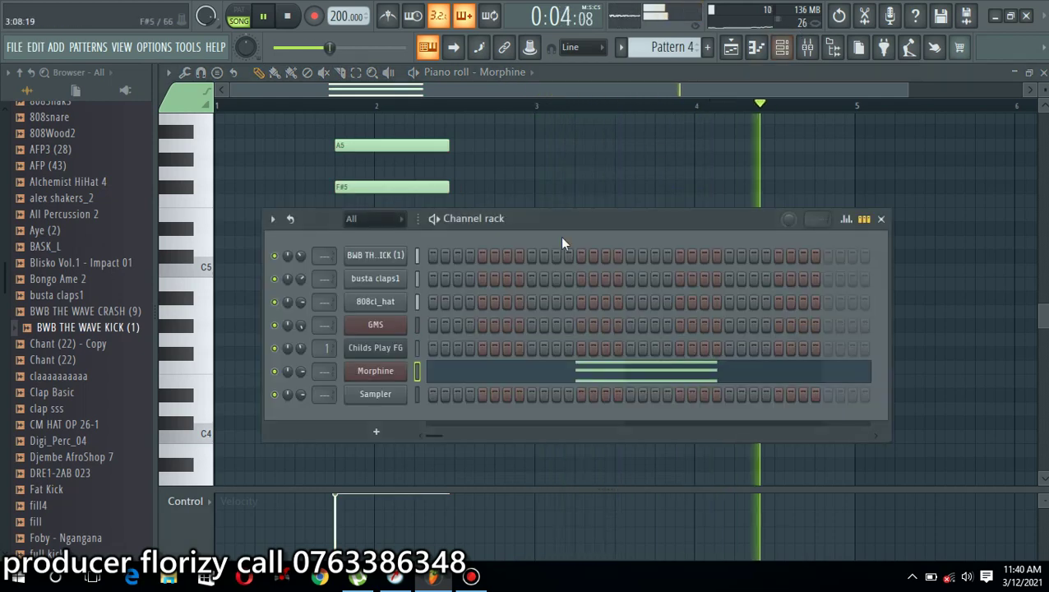
{"action": "left_click", "coordinate": [398, 374]}
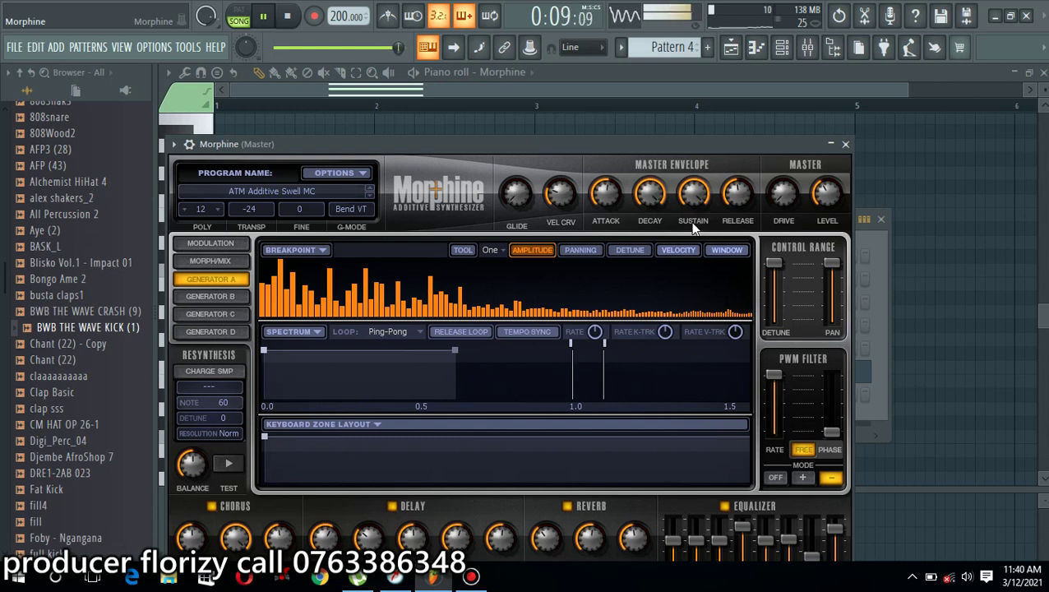
{"action": "left_click_drag", "start_coordinate": [612, 145], "coordinate": [626, 97]}
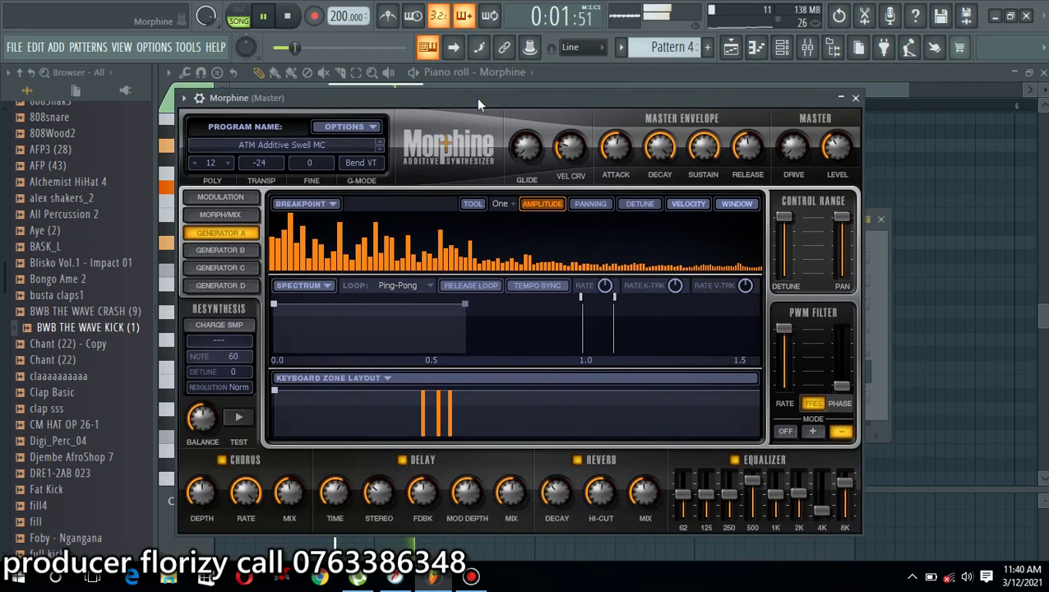
{"action": "left_click", "coordinate": [329, 148]}
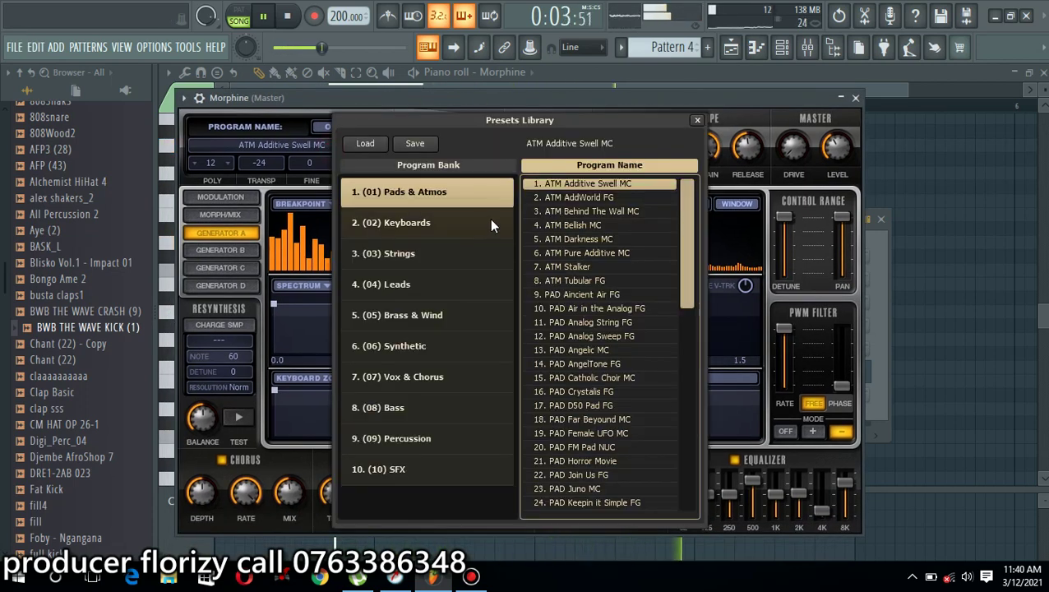
{"action": "left_click", "coordinate": [601, 212]}
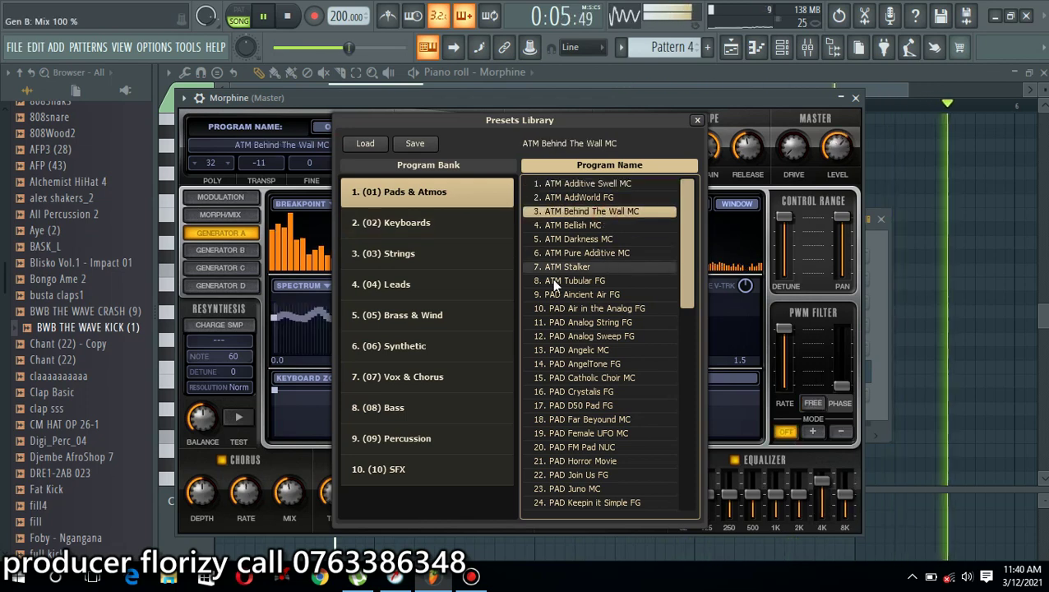
{"action": "left_click", "coordinate": [436, 258]}
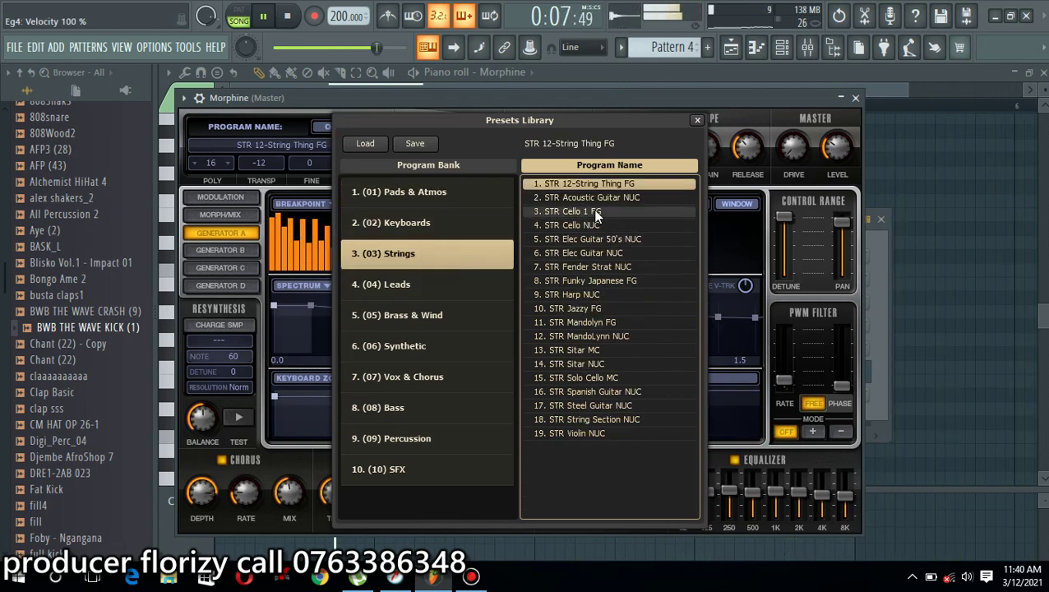
{"action": "double_click", "coordinate": [608, 183]}
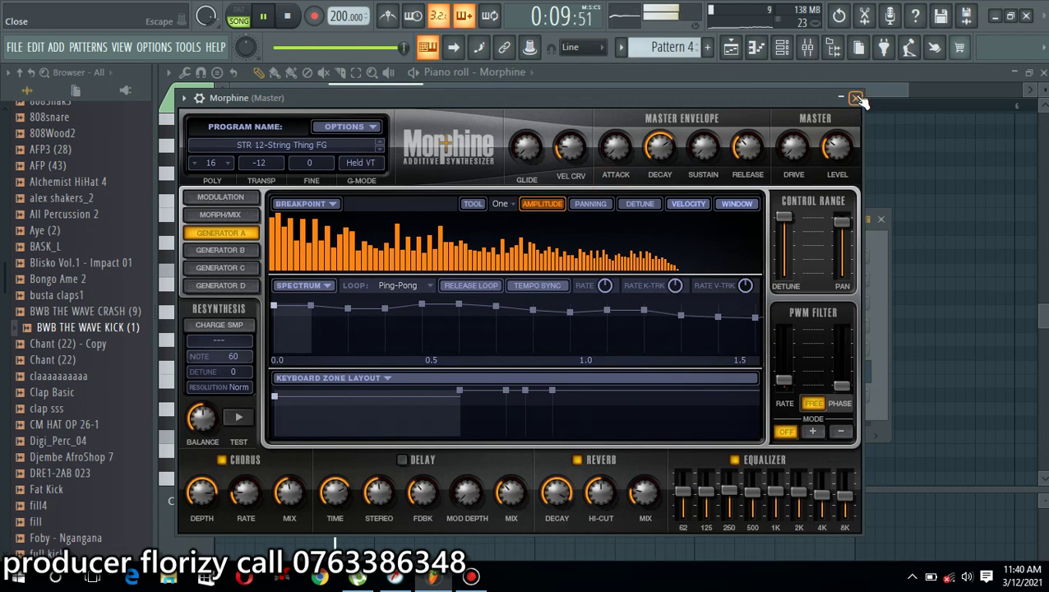
{"action": "left_click", "coordinate": [856, 98]}
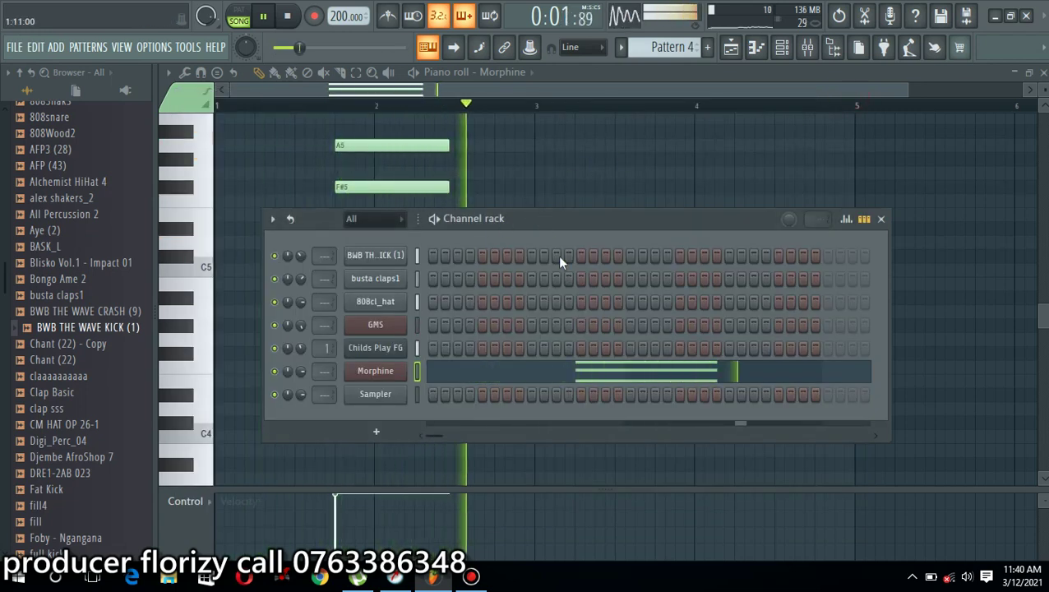
Step: Lengthen the D5, F#5 and A5 chord to 1:04:00 so it ends at bar 3, and duplicate it to end at bar 5
{"action": "right_click", "coordinate": [514, 161]}
{"action": "left_click_drag", "start_coordinate": [491, 124], "coordinate": [501, 248]}
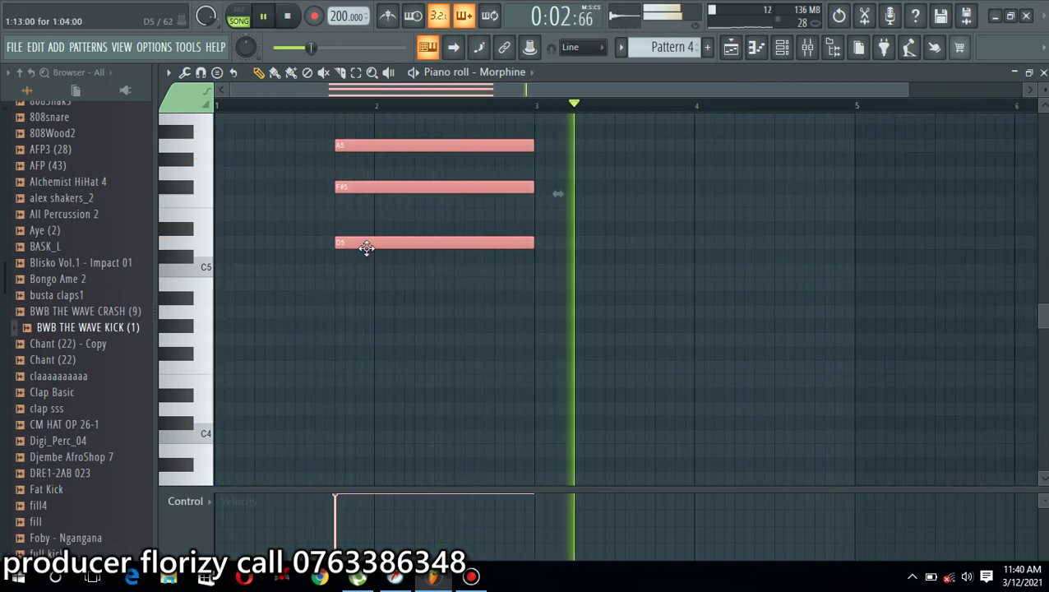
{"action": "key", "text": "ctrl+b"}
{"action": "left_click_drag", "start_coordinate": [708, 267], "coordinate": [798, 267]}
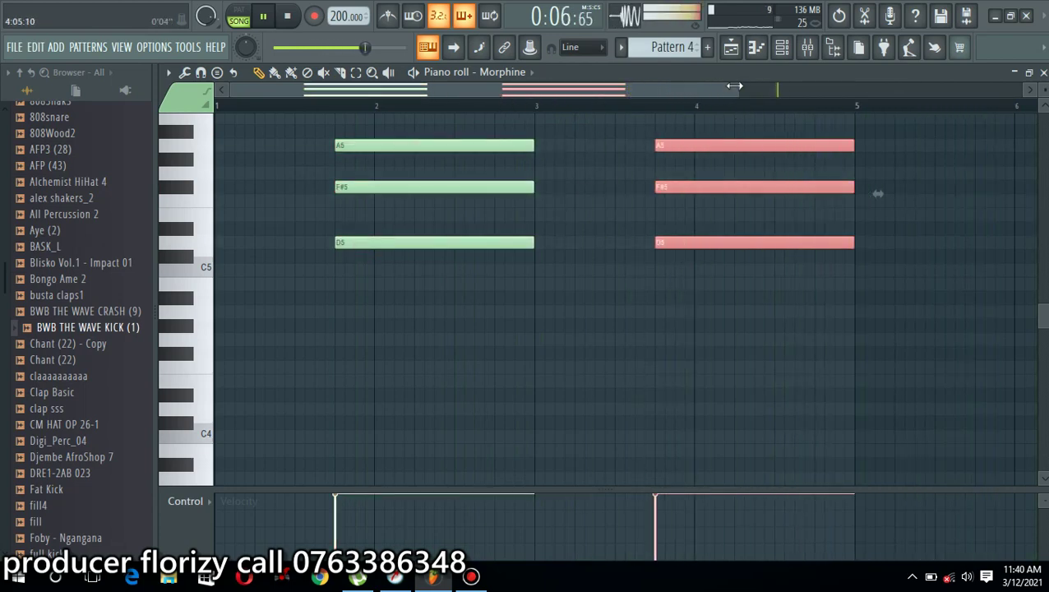
Step: Lengthen the first D5, F#5 and A5 chord to 1:12:00 and set the second chord's length to 1:04:00
{"action": "left_click_drag", "start_coordinate": [740, 89], "coordinate": [1046, 127]}
{"action": "left_click_drag", "start_coordinate": [674, 127], "coordinate": [372, 273]}
{"action": "left_click_drag", "start_coordinate": [411, 242], "coordinate": [460, 249]}
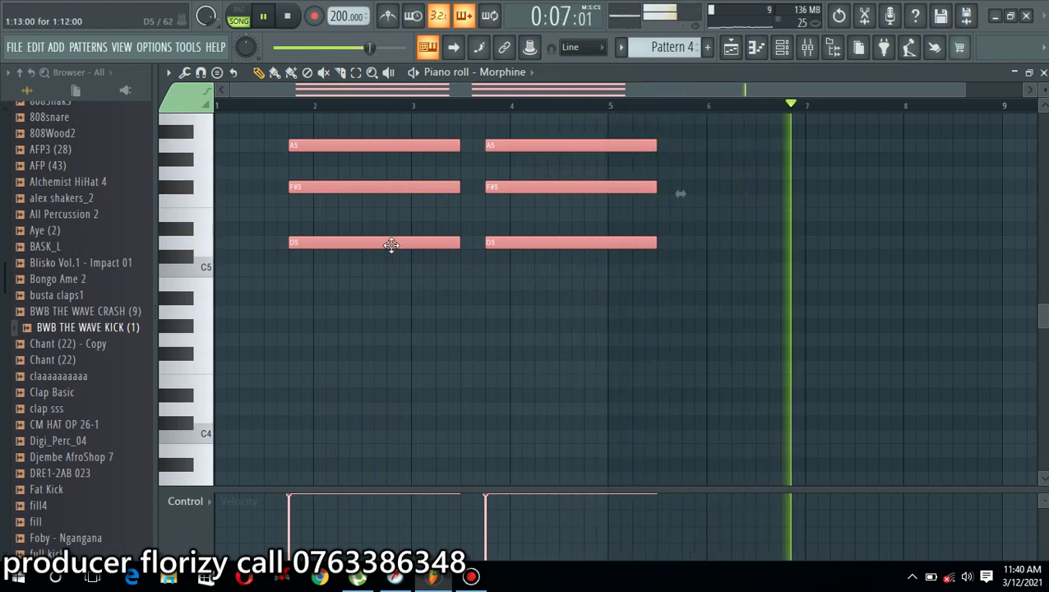
{"action": "left_click_drag", "start_coordinate": [626, 282], "coordinate": [609, 144]}
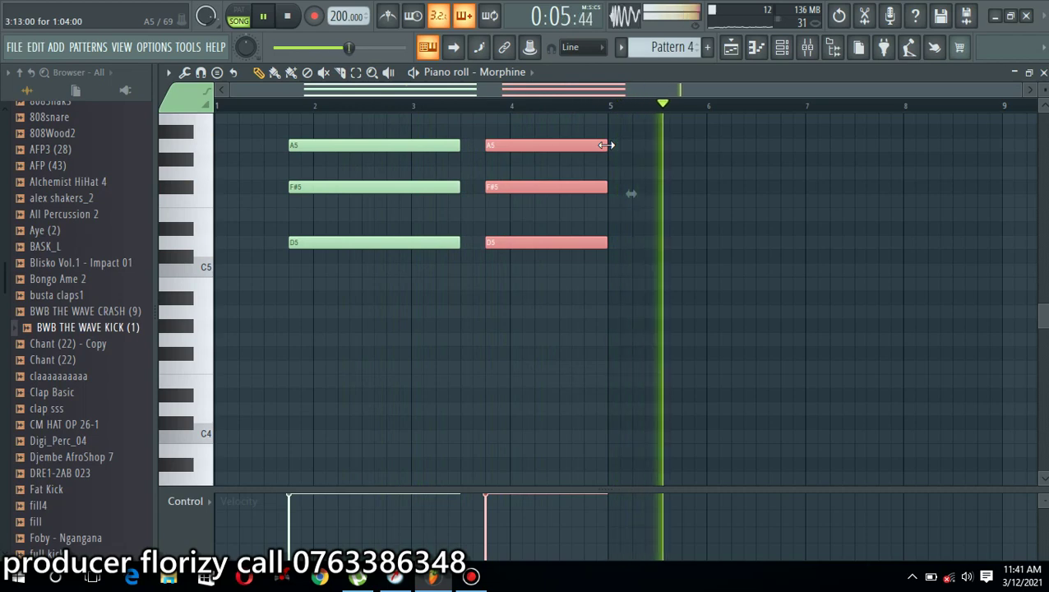
Step: Duplicate both chords after bar 5 and transpose the copies down to G4, B4 and D5, starting at 5:13:00
{"action": "left_click", "coordinate": [668, 122], "text": "ctrl"}
{"action": "left_click_drag", "start_coordinate": [668, 121], "coordinate": [719, 307]}
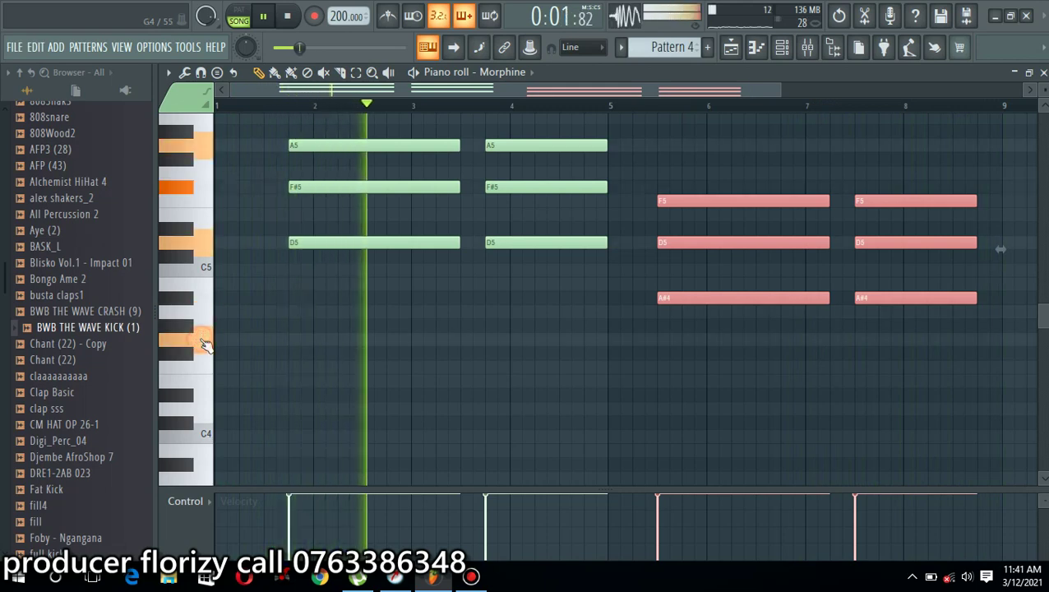
{"action": "left_click_drag", "start_coordinate": [713, 297], "coordinate": [733, 344]}
Step: Transpose the last chord up to A4, C#5 and E5, and shorten the G4, B4 and D5 chord to end at bar 7
{"action": "left_click_drag", "start_coordinate": [955, 196], "coordinate": [954, 365]}
{"action": "key", "text": "shift+Up"}
{"action": "key", "text": "shift+Up"}
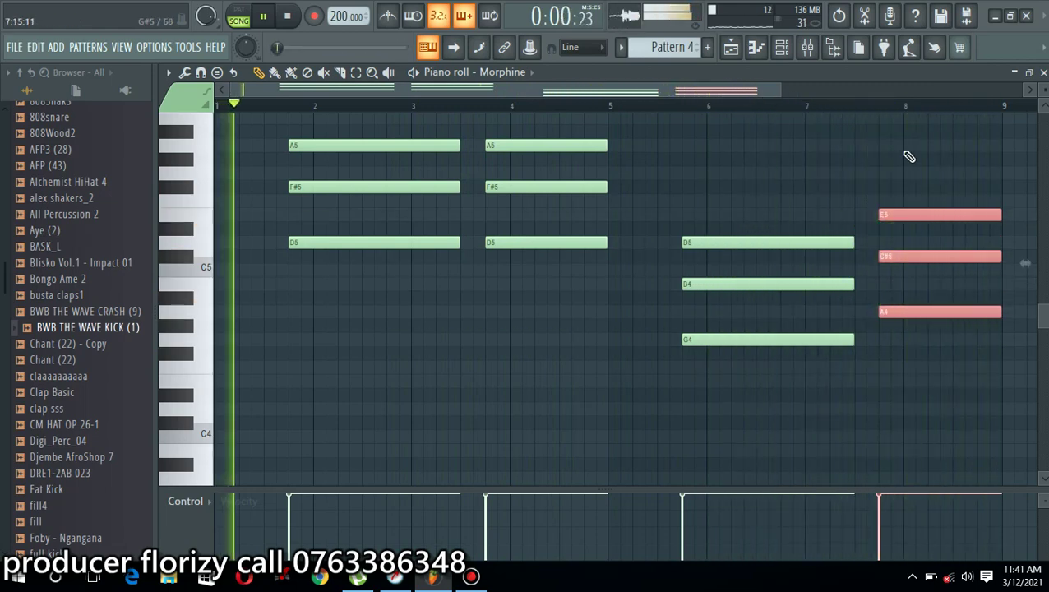
{"action": "left_click_drag", "start_coordinate": [814, 169], "coordinate": [804, 342]}
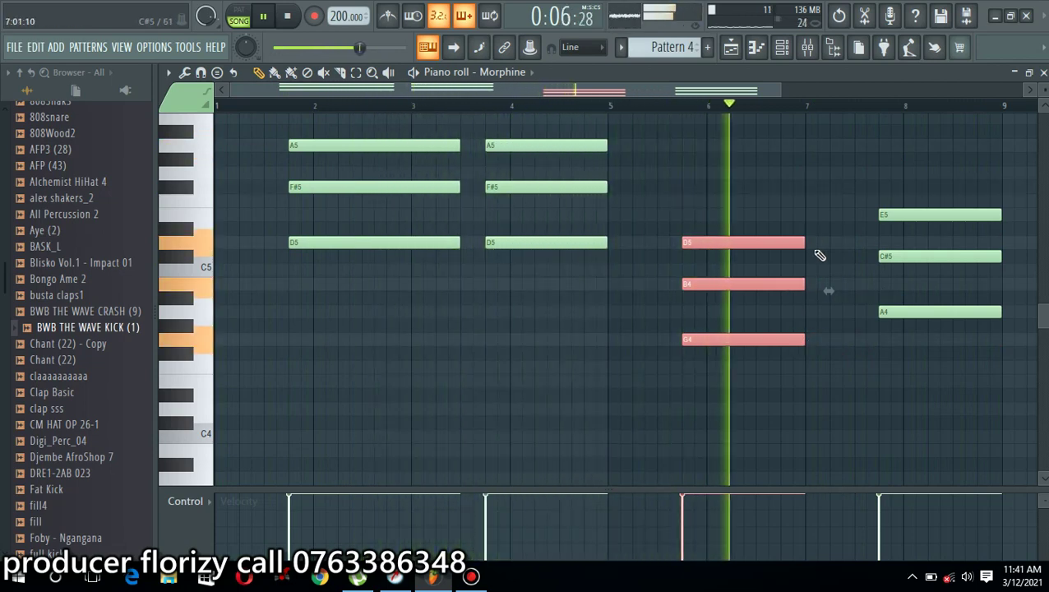
{"action": "left_click", "coordinate": [847, 226]}
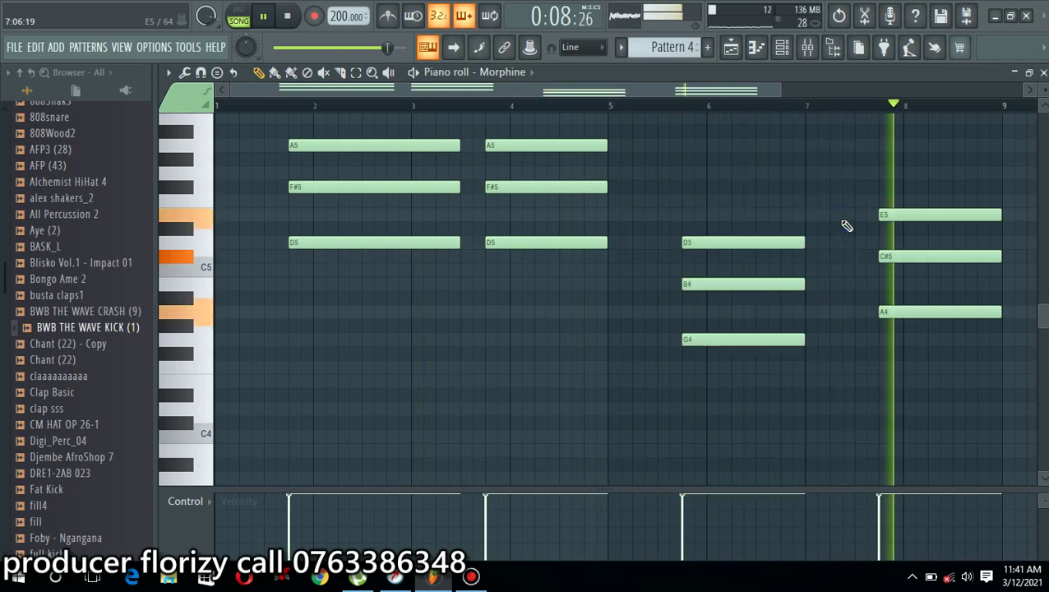
Step: Lower the velocity of all Morphine chord notes slightly with the Scale Levels offset, and stop playback
{"action": "left_click", "coordinate": [184, 72]}
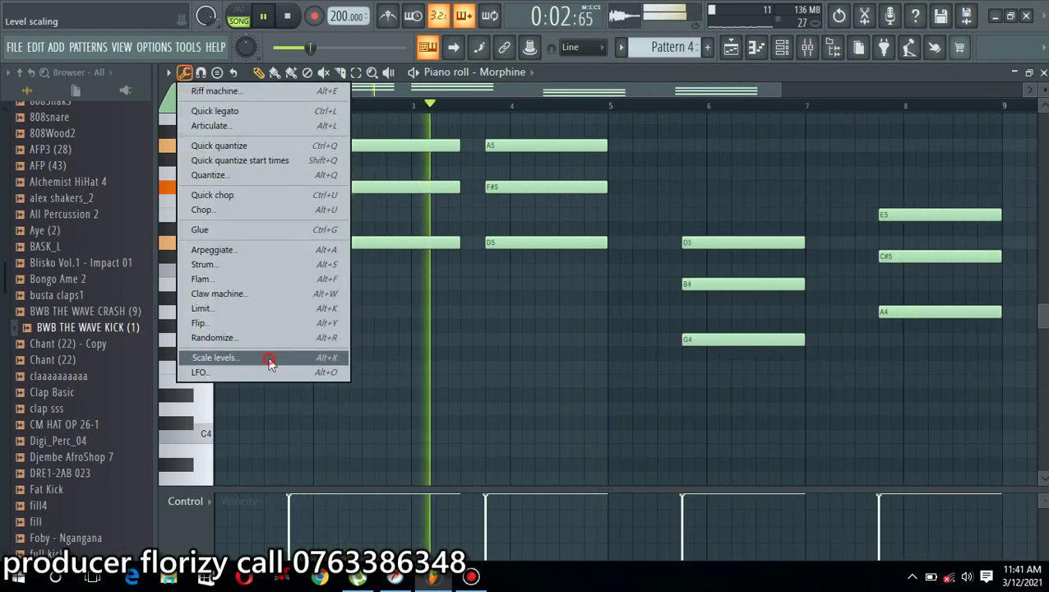
{"action": "left_click", "coordinate": [267, 359]}
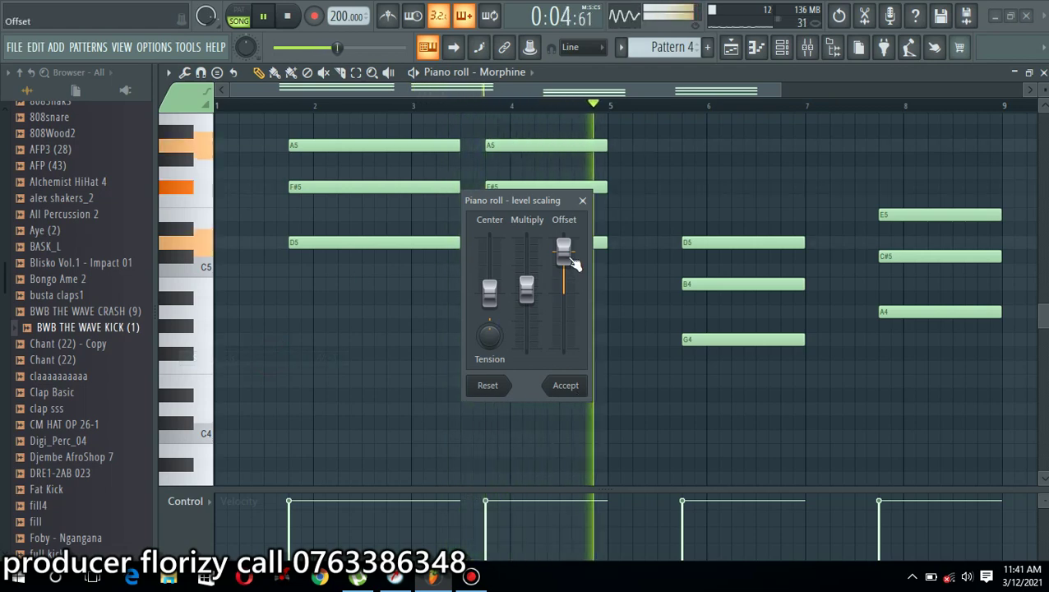
{"action": "left_click", "coordinate": [576, 391]}
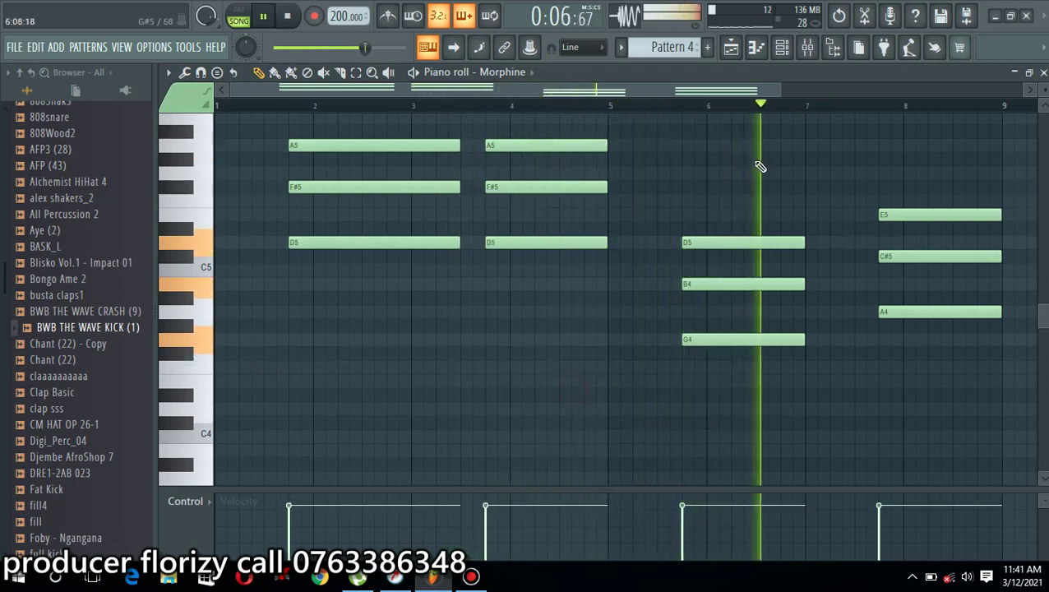
{"action": "key", "text": "space"}
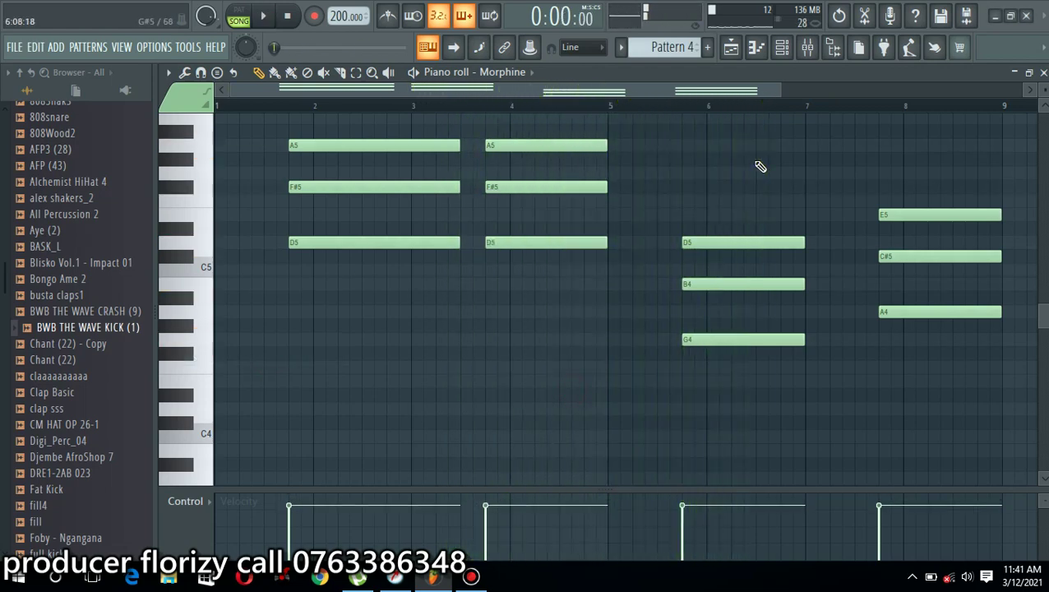
Step: Rescale the chord velocities with Scale Levels, auditioning an offset of 14% before raising it and accepting a higher level
{"action": "left_click", "coordinate": [185, 73]}
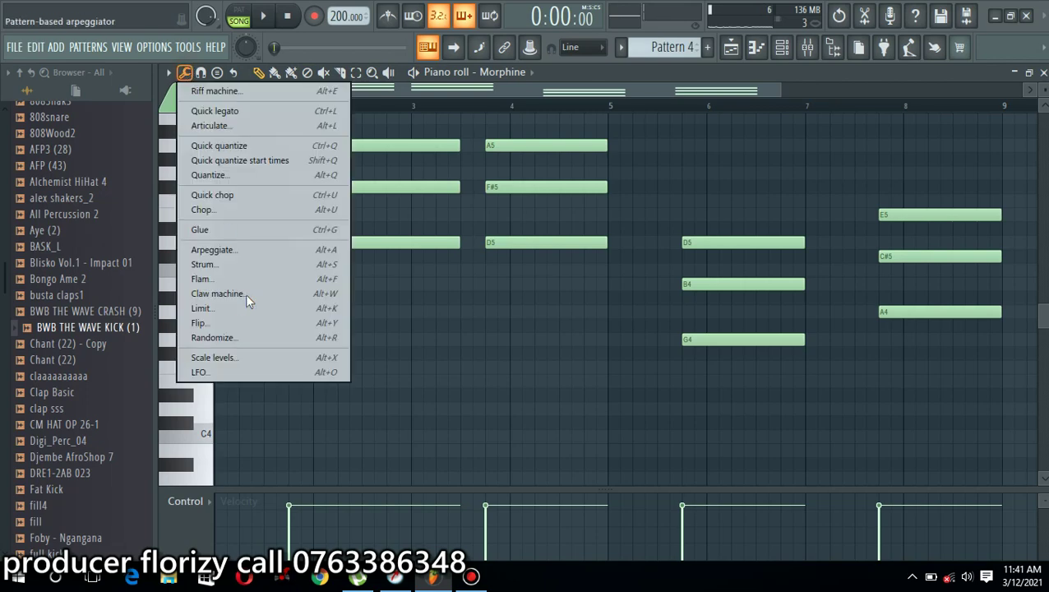
{"action": "left_click", "coordinate": [263, 358]}
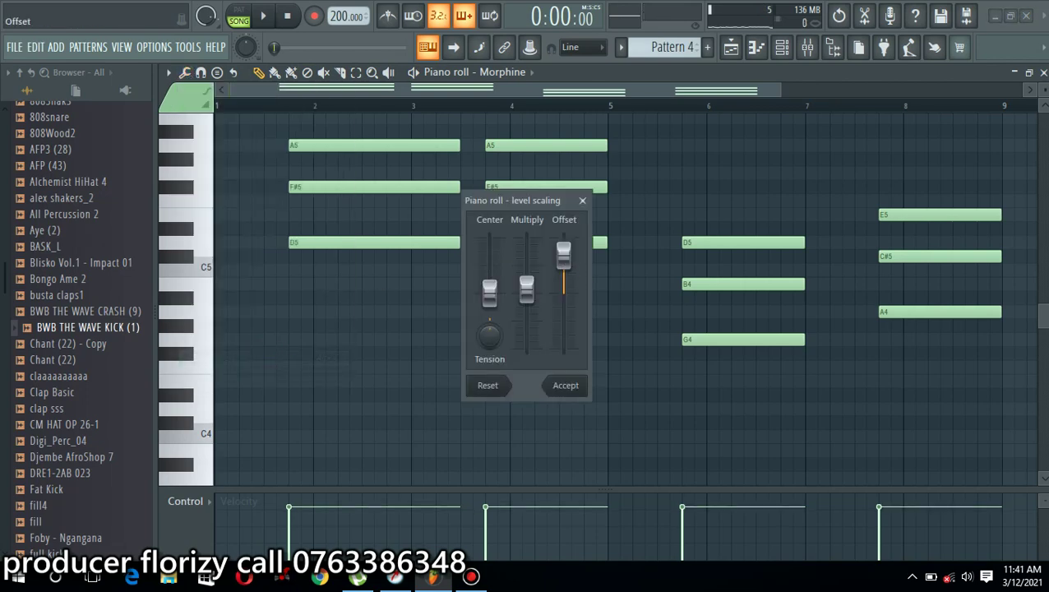
{"action": "left_click_drag", "start_coordinate": [563, 255], "coordinate": [563, 268]}
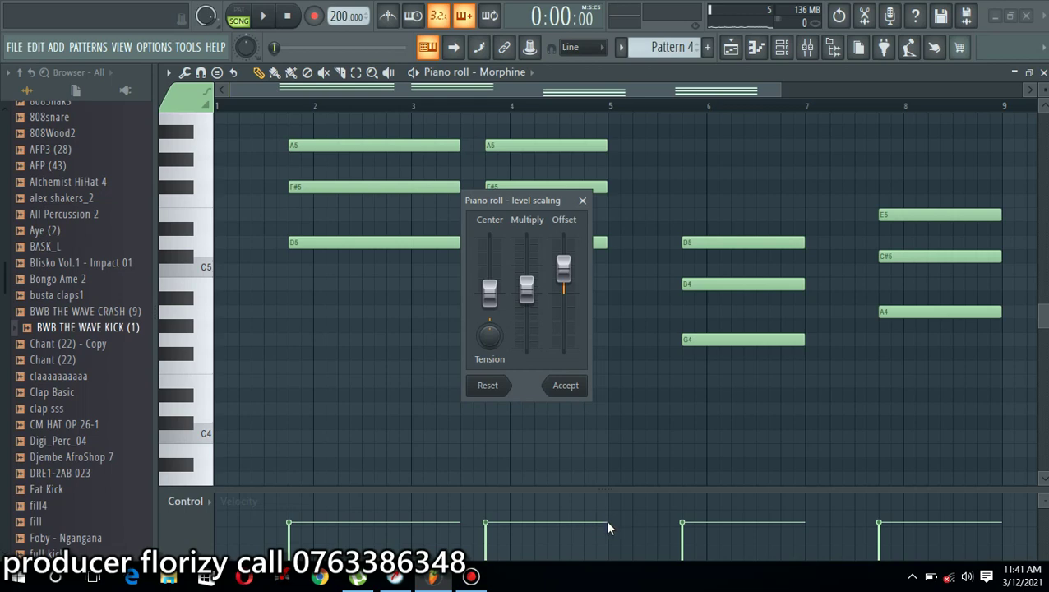
{"action": "left_click_drag", "start_coordinate": [563, 267], "coordinate": [563, 284]}
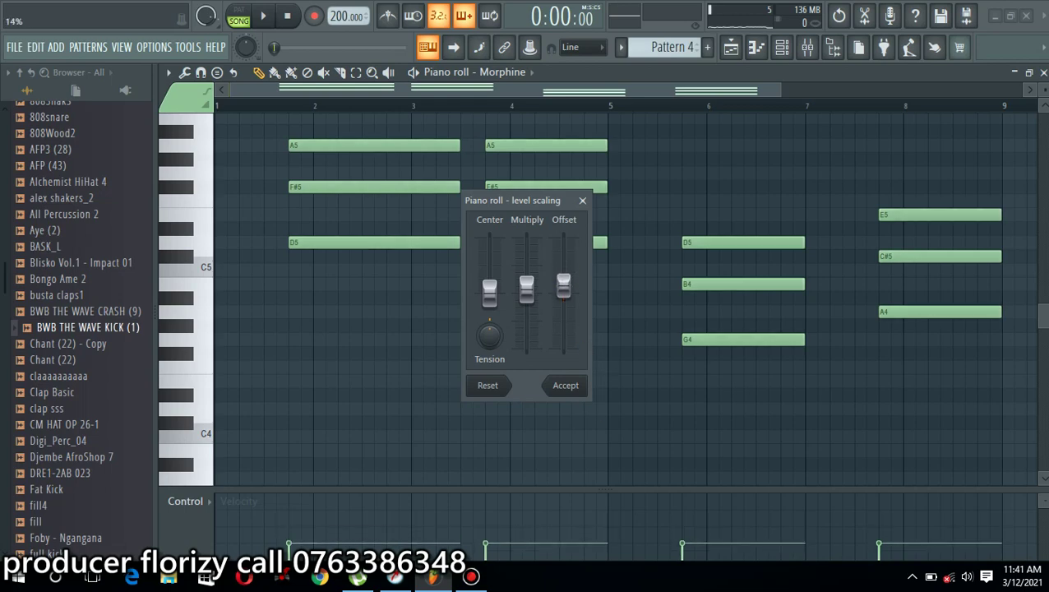
{"action": "key", "text": "space"}
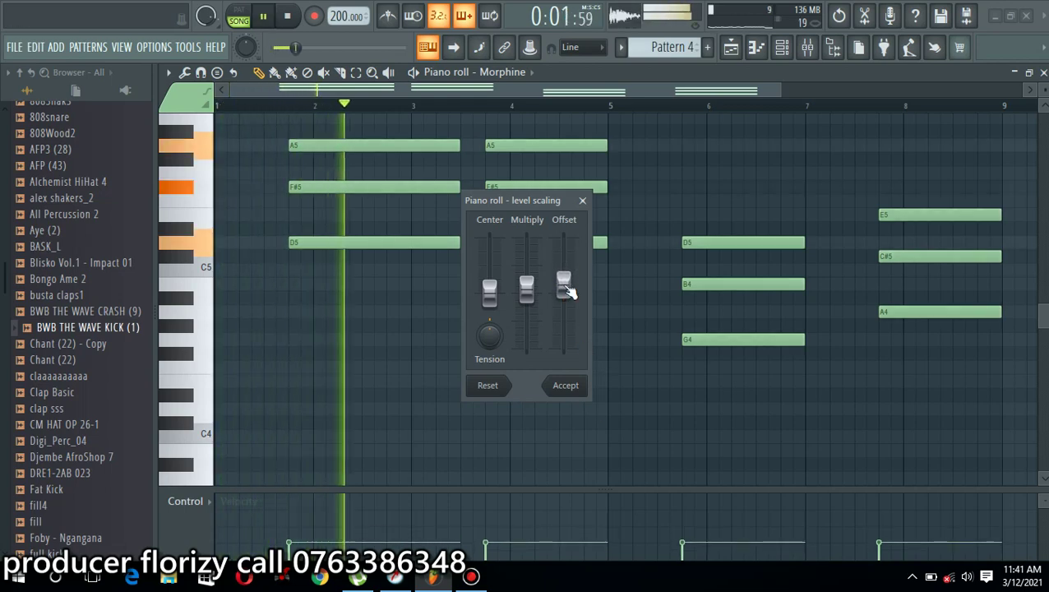
{"action": "left_click_drag", "start_coordinate": [563, 287], "coordinate": [563, 251]}
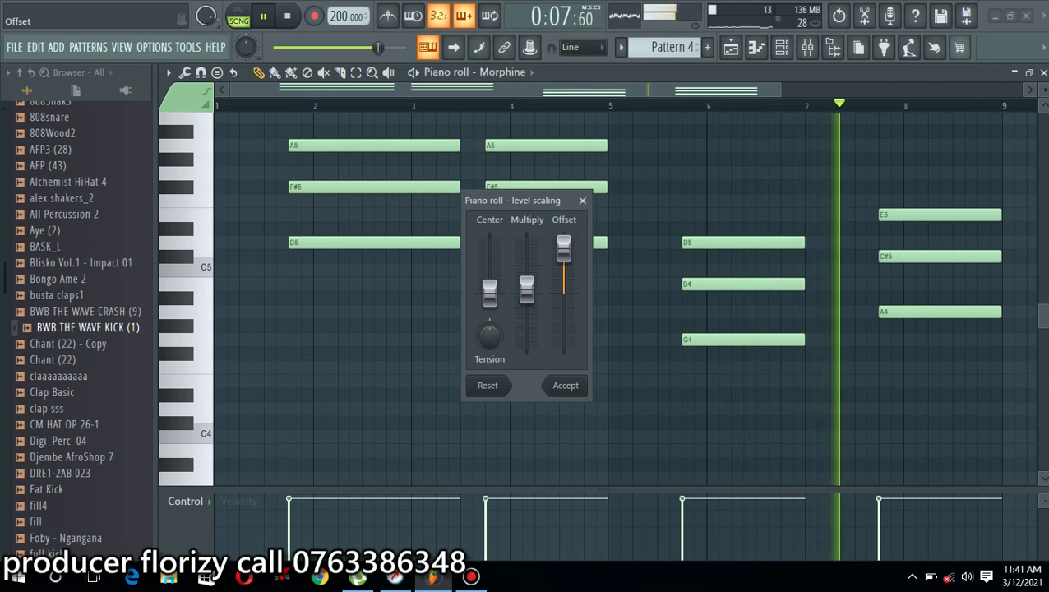
{"action": "left_click", "coordinate": [576, 386]}
{"action": "key", "text": "space"}
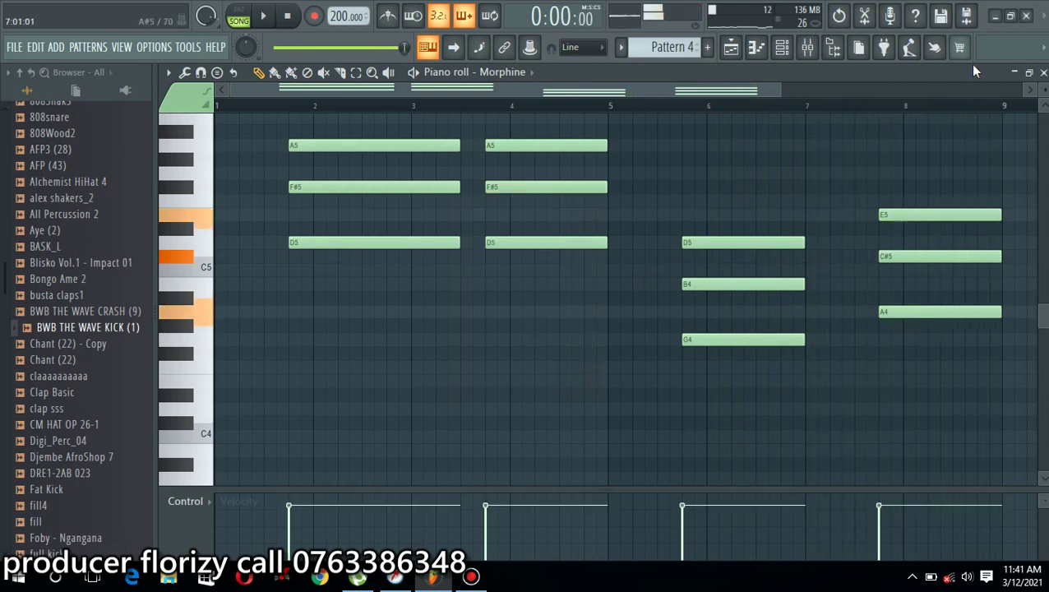
Step: Close the piano roll and open the Presets Library of the Morphine channel during playback
{"action": "left_click", "coordinate": [1044, 71]}
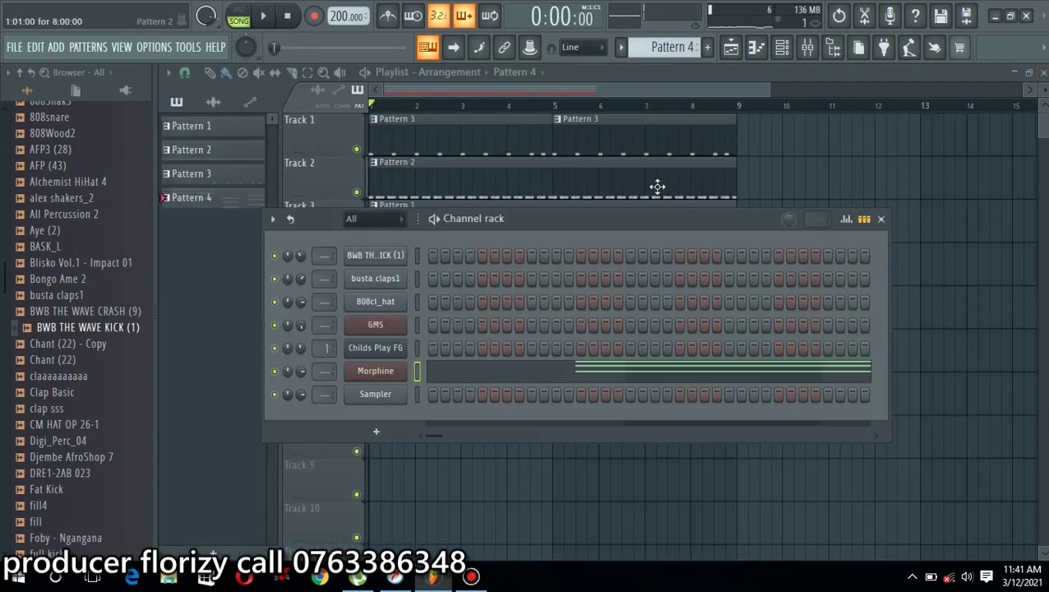
{"action": "left_click", "coordinate": [378, 371]}
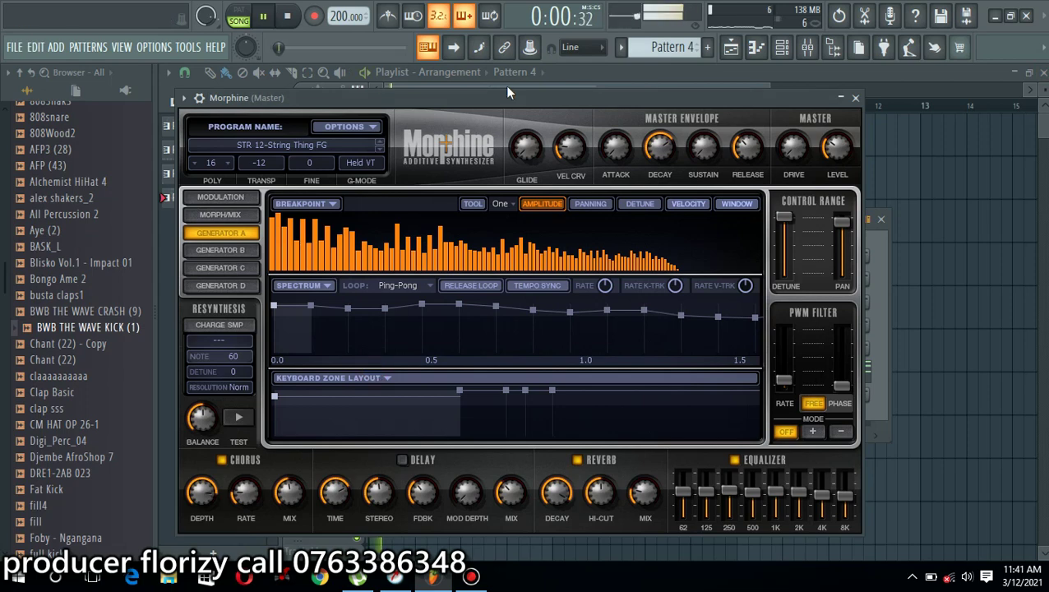
{"action": "left_click", "coordinate": [315, 148]}
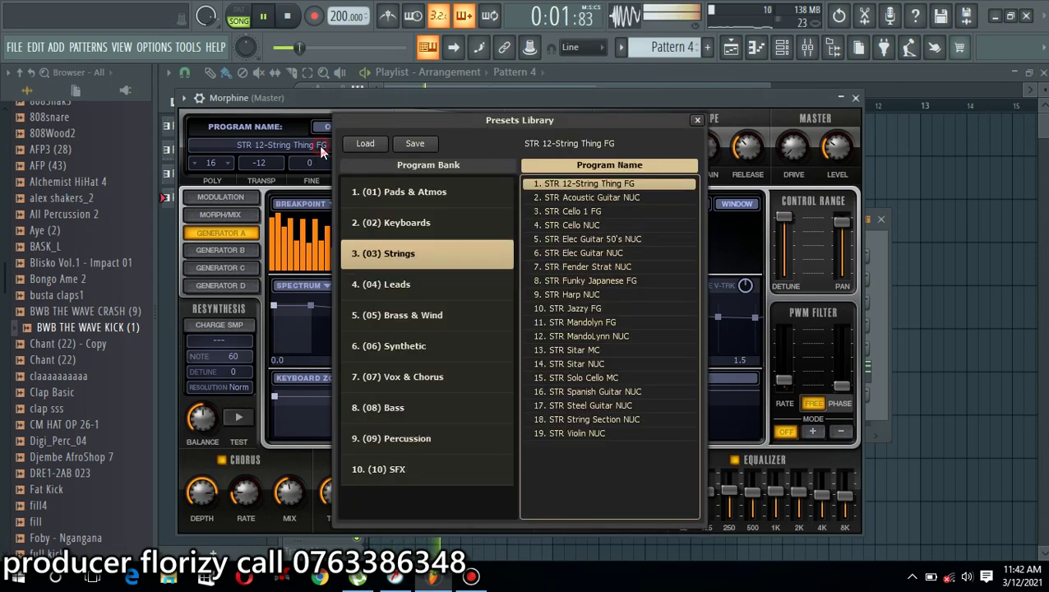
Step: Audition the Strings bank presets one after another, from STR Acoustic Guitar NUC through STR Violin NUC, against the playing song
{"action": "left_click", "coordinate": [598, 200]}
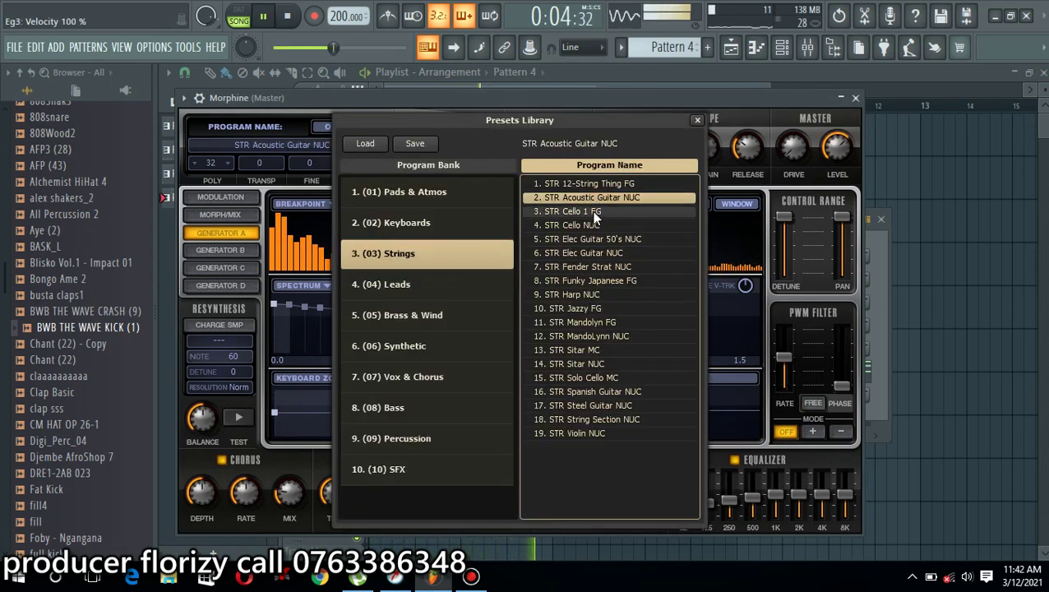
{"action": "left_click", "coordinate": [594, 214]}
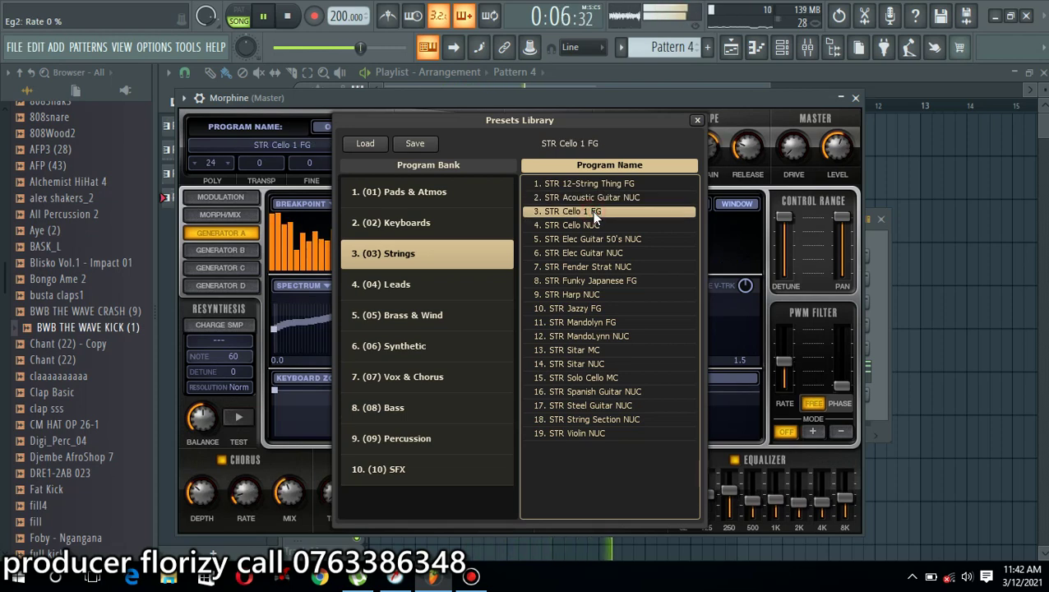
{"action": "left_click", "coordinate": [595, 227]}
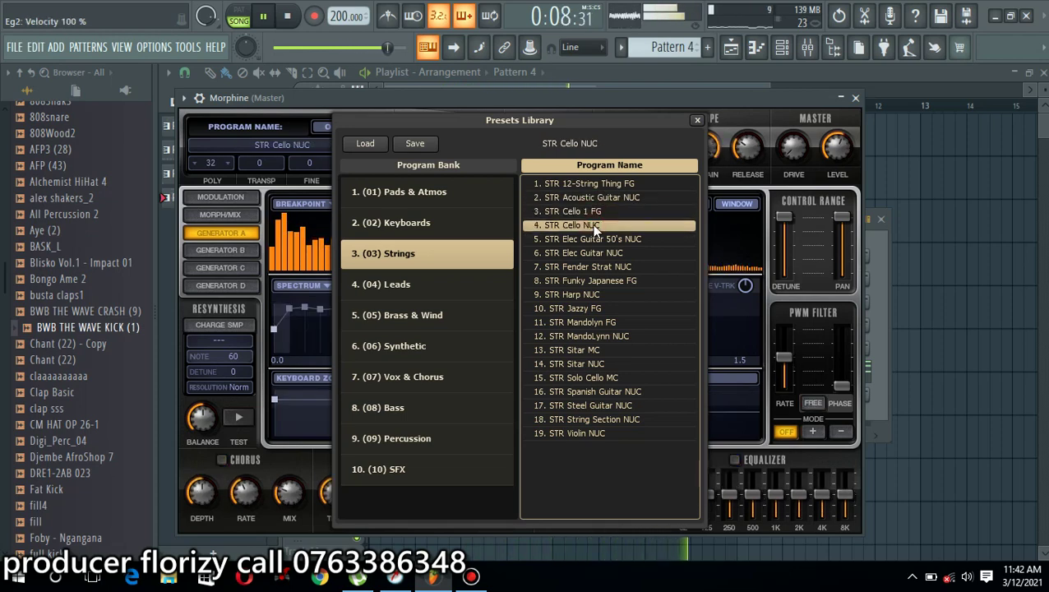
{"action": "left_click", "coordinate": [595, 240]}
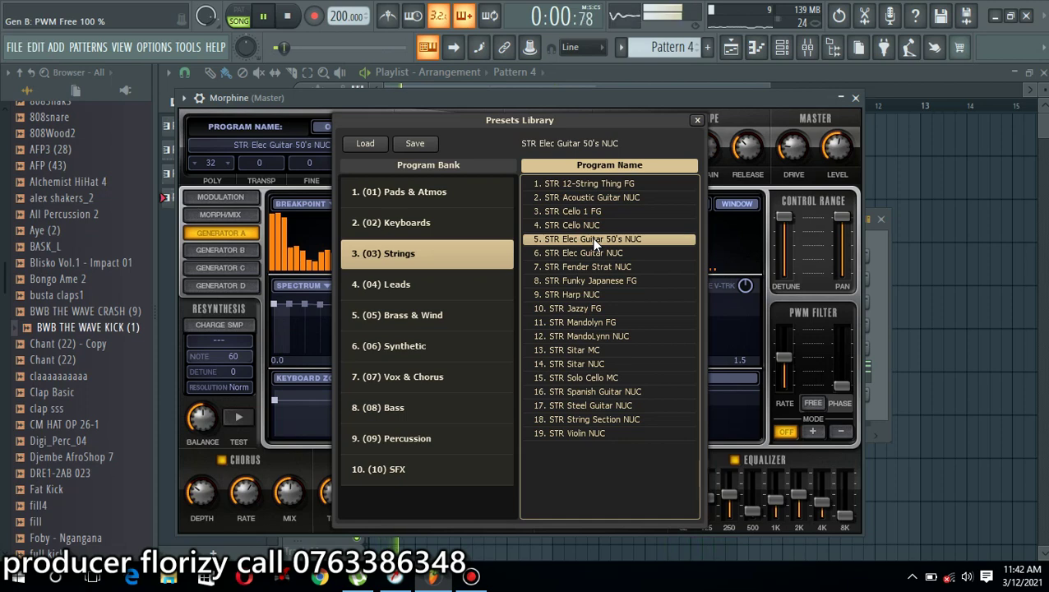
{"action": "left_click", "coordinate": [597, 255]}
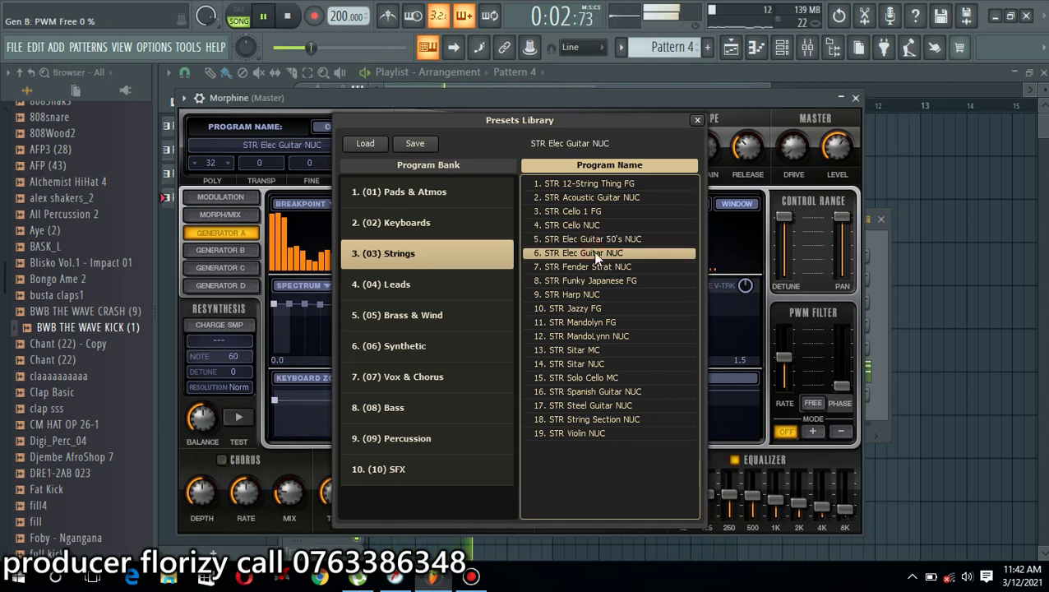
{"action": "left_click", "coordinate": [597, 268]}
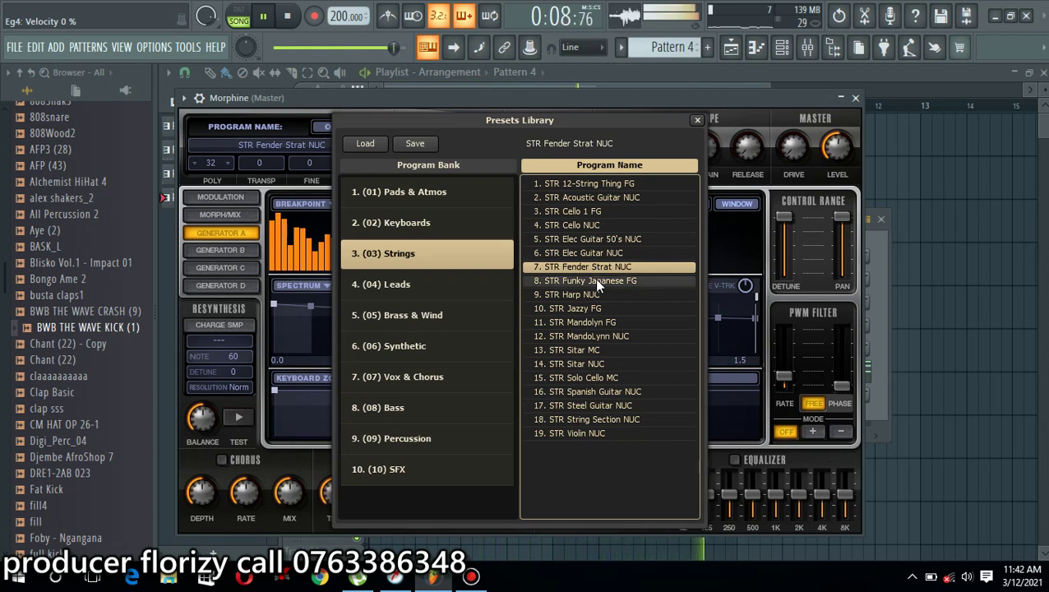
{"action": "left_click", "coordinate": [596, 281]}
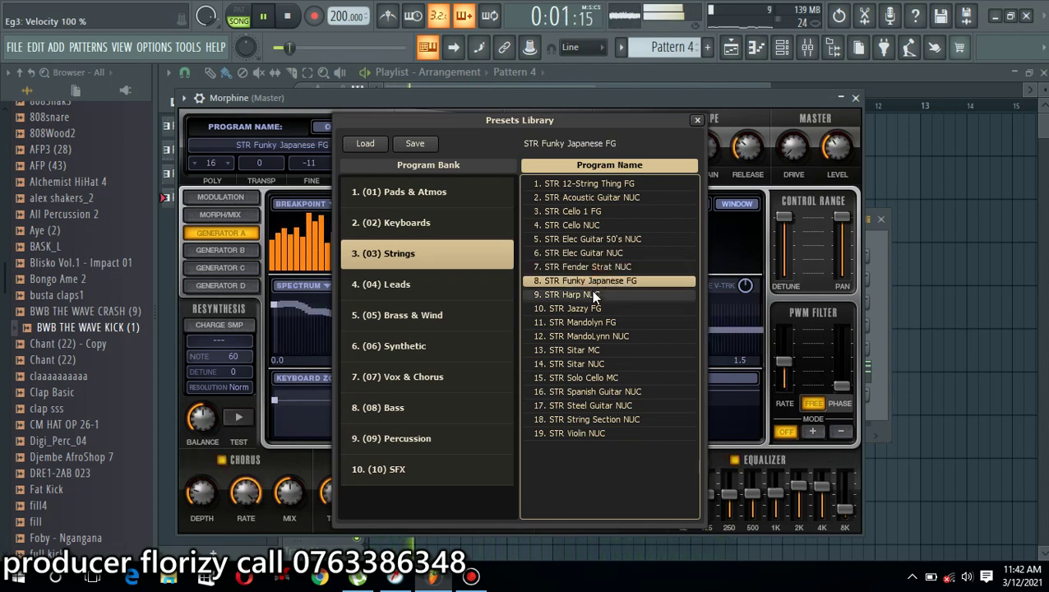
{"action": "left_click", "coordinate": [594, 295]}
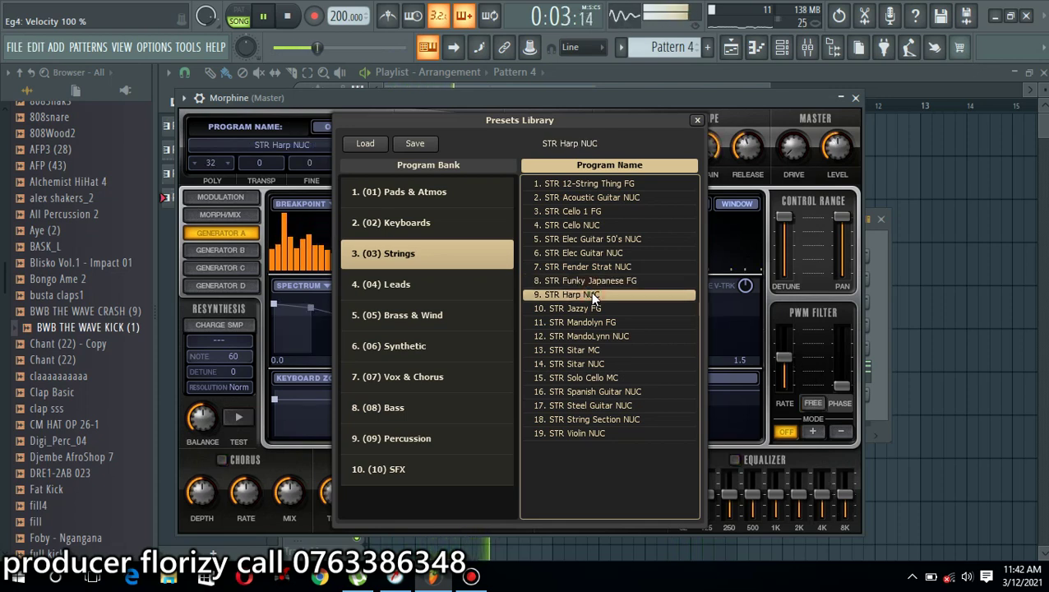
{"action": "left_click", "coordinate": [589, 307]}
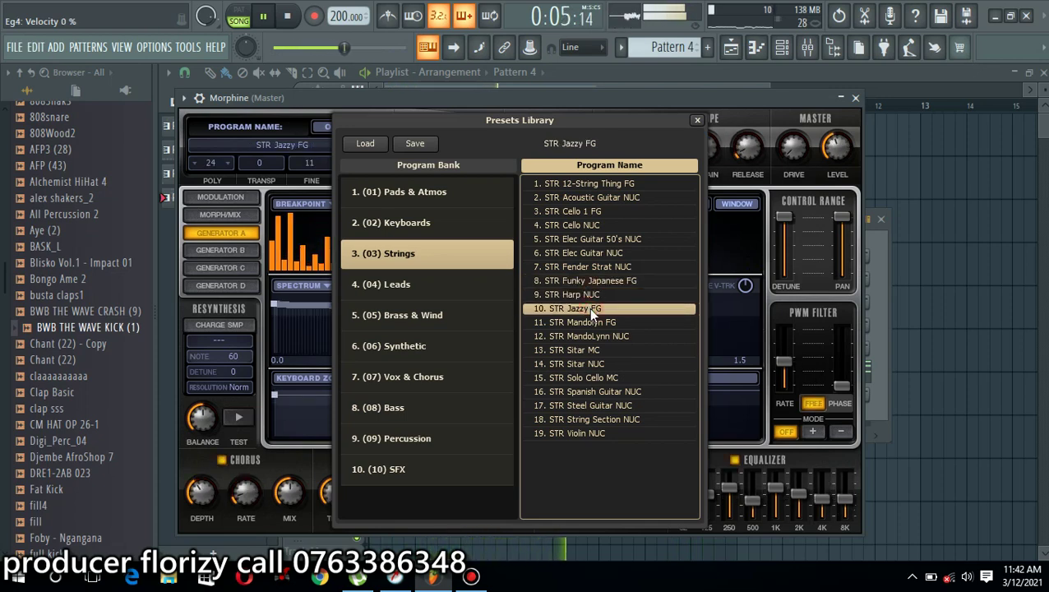
{"action": "left_click", "coordinate": [591, 321]}
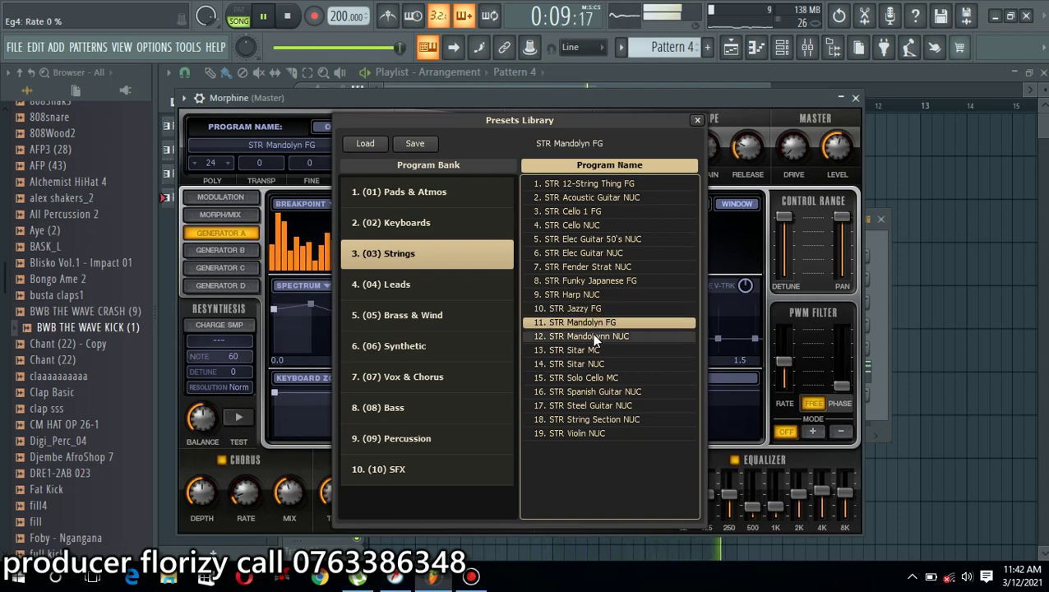
{"action": "left_click", "coordinate": [593, 335]}
{"action": "left_click", "coordinate": [595, 349]}
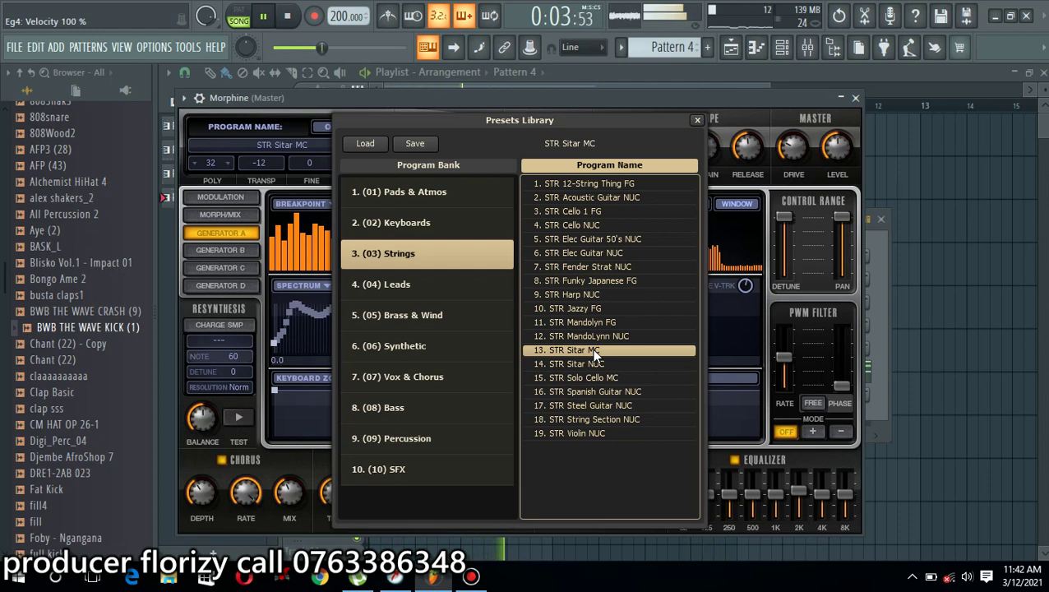
{"action": "left_click", "coordinate": [594, 363]}
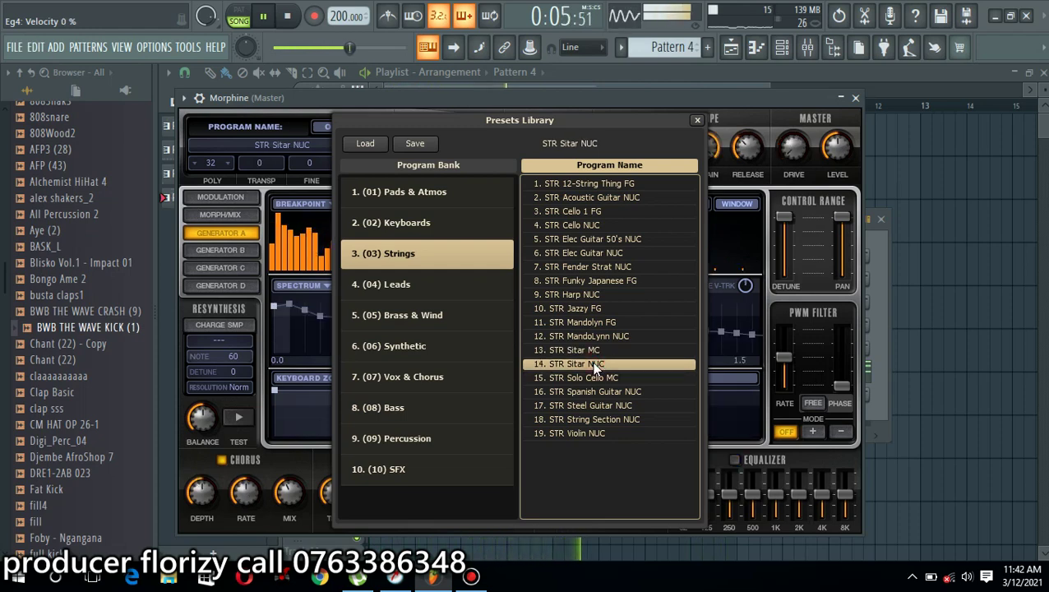
{"action": "left_click", "coordinate": [594, 378]}
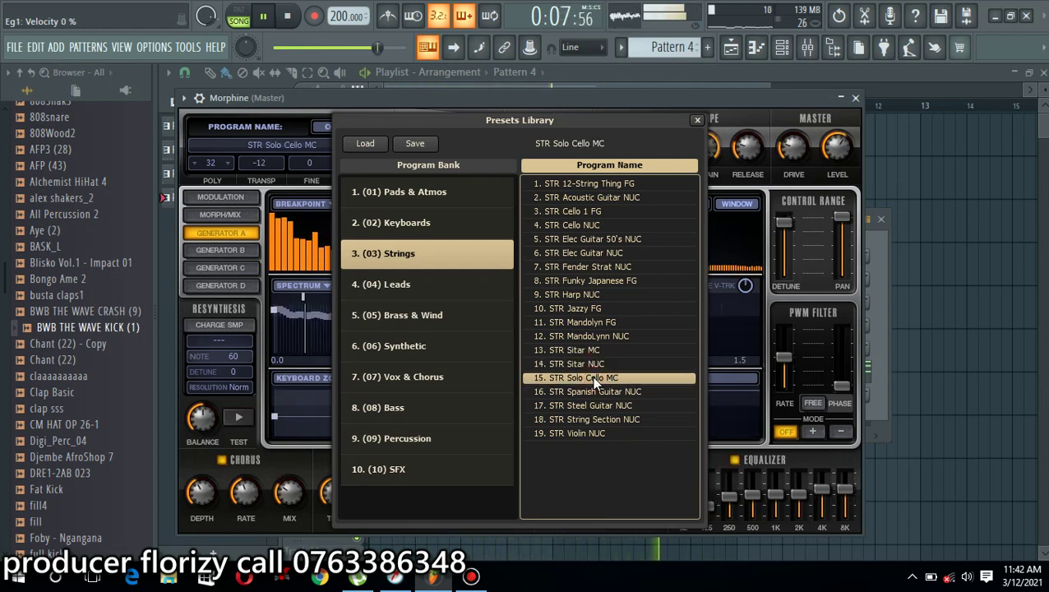
{"action": "left_click", "coordinate": [593, 391]}
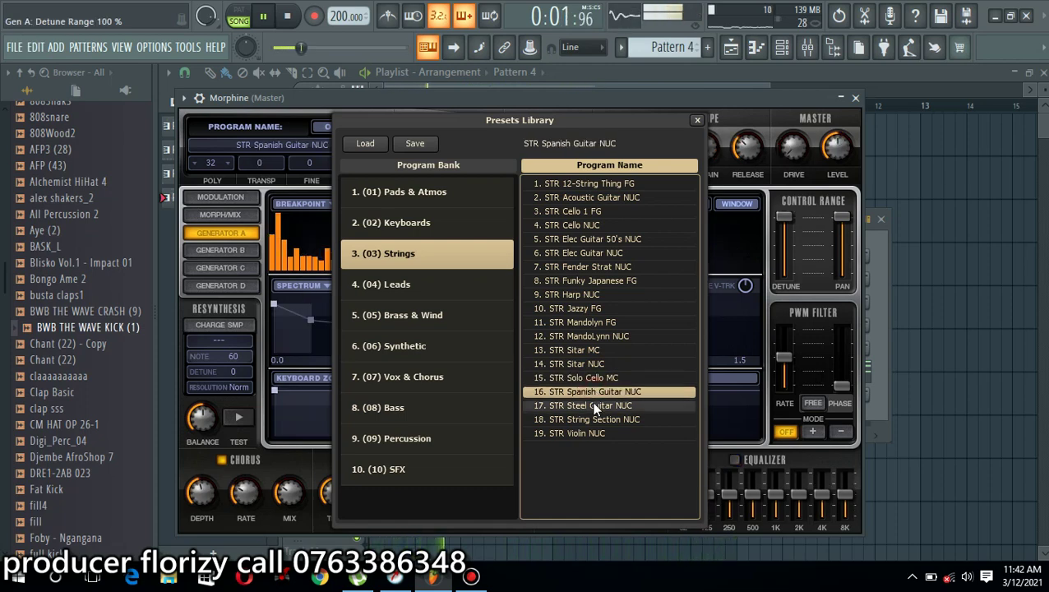
{"action": "left_click", "coordinate": [595, 407]}
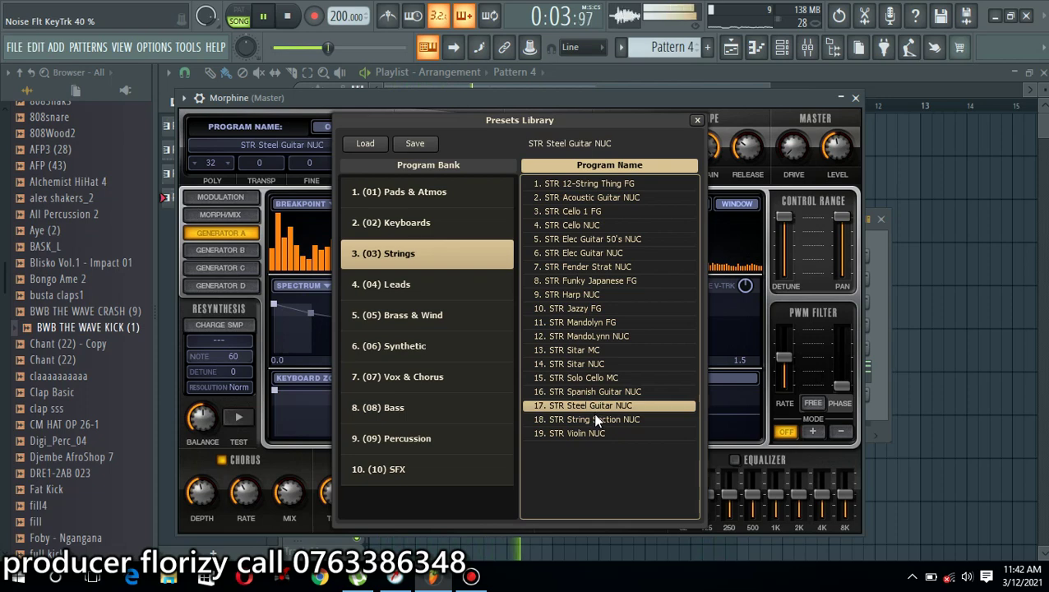
{"action": "left_click", "coordinate": [599, 421]}
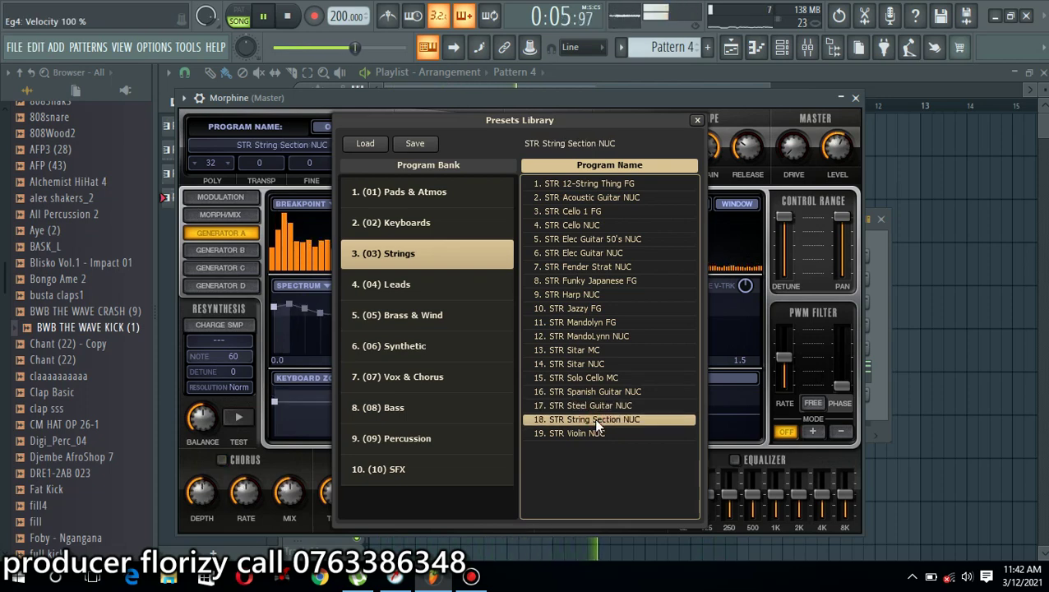
{"action": "left_click", "coordinate": [597, 431]}
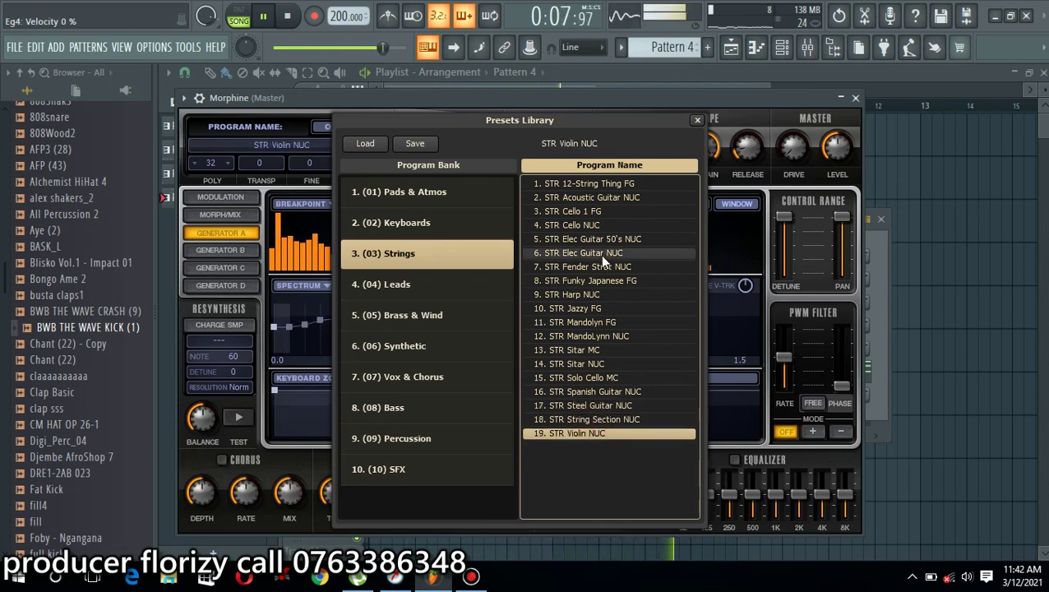
Step: Load the STR Jazzy FG preset from the Strings bank and close the Morphine window
{"action": "left_click", "coordinate": [598, 309]}
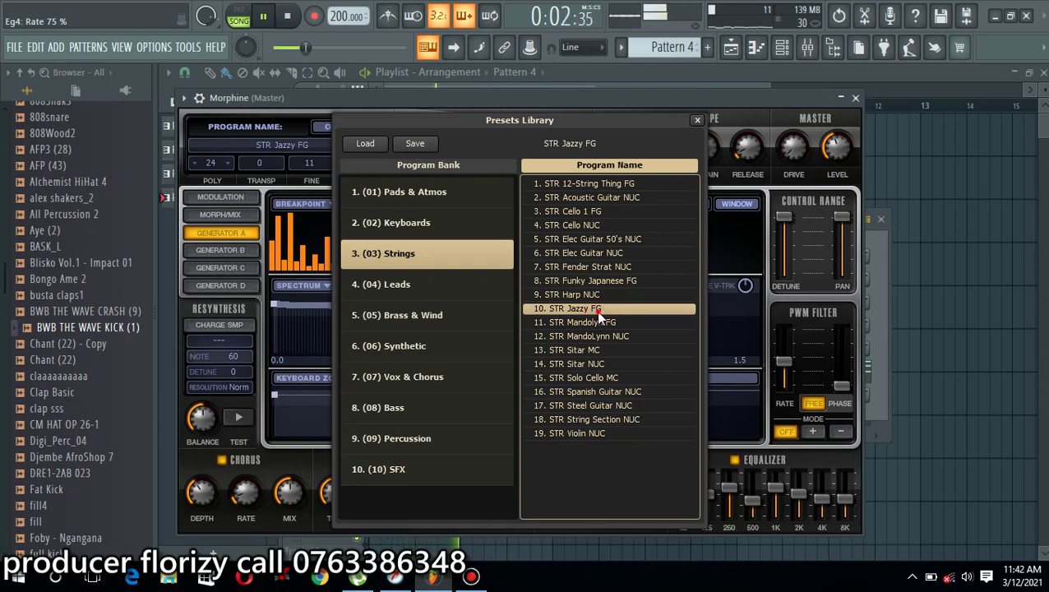
{"action": "double_click", "coordinate": [596, 311]}
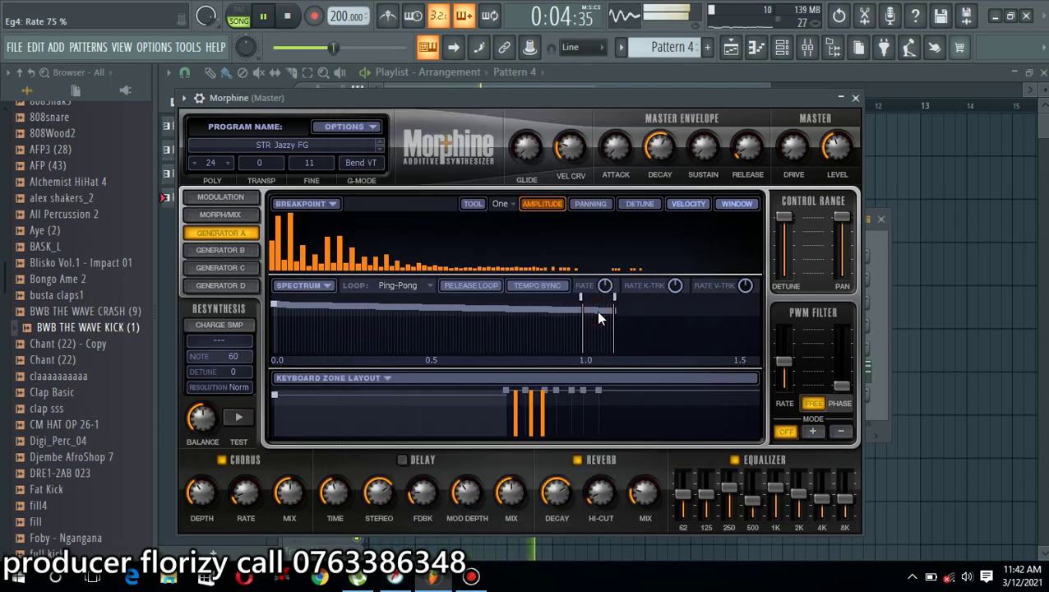
{"action": "left_click", "coordinate": [858, 99]}
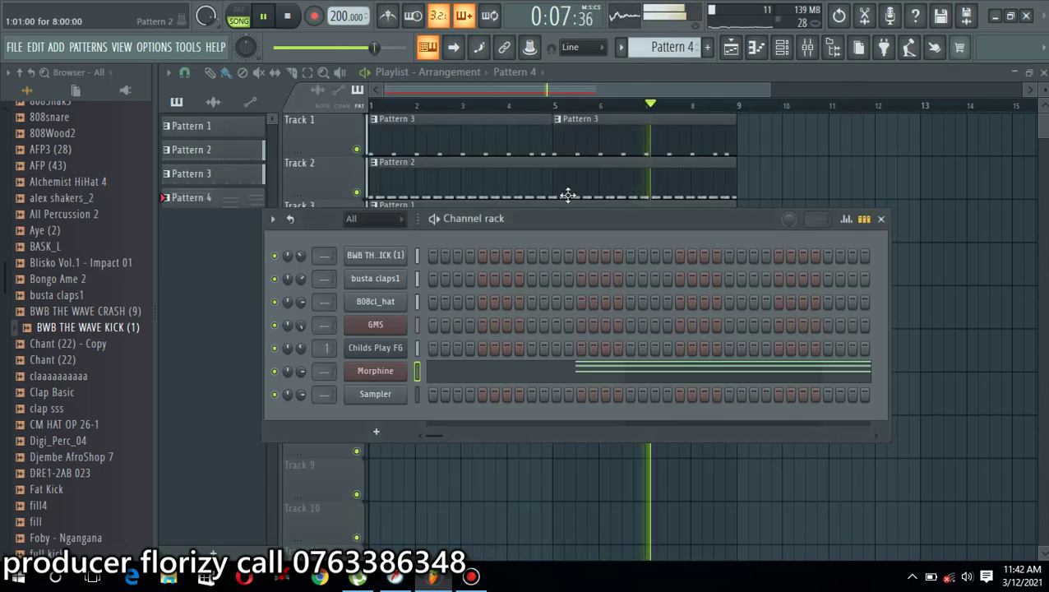
Step: Reopen the Morphine channel and route it to a free mixer track
{"action": "left_click", "coordinate": [376, 370]}
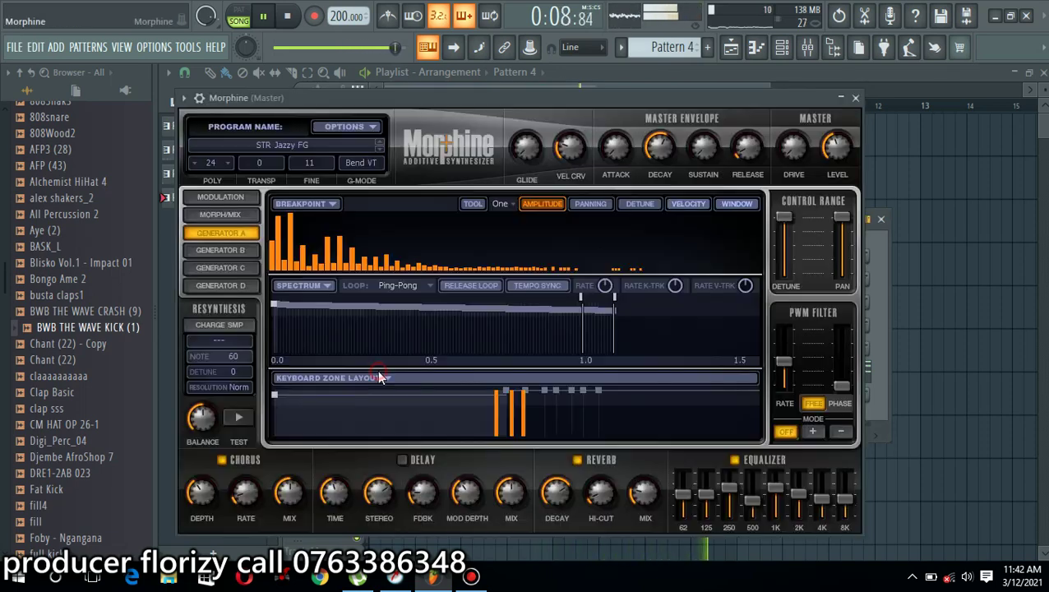
{"action": "left_click", "coordinate": [185, 99]}
{"action": "mouse_move", "coordinate": [234, 115]}
{"action": "left_click", "coordinate": [450, 152]}
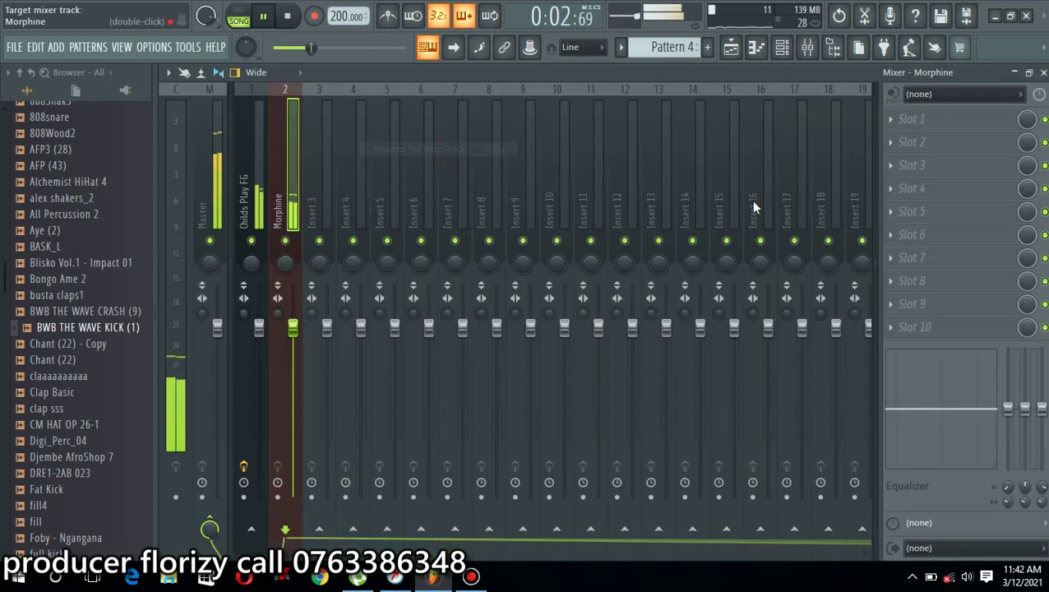
Step: Add Fruity Convolver to effect slot 4 of the Morphine mixer track and close its window
{"action": "key", "text": "space"}
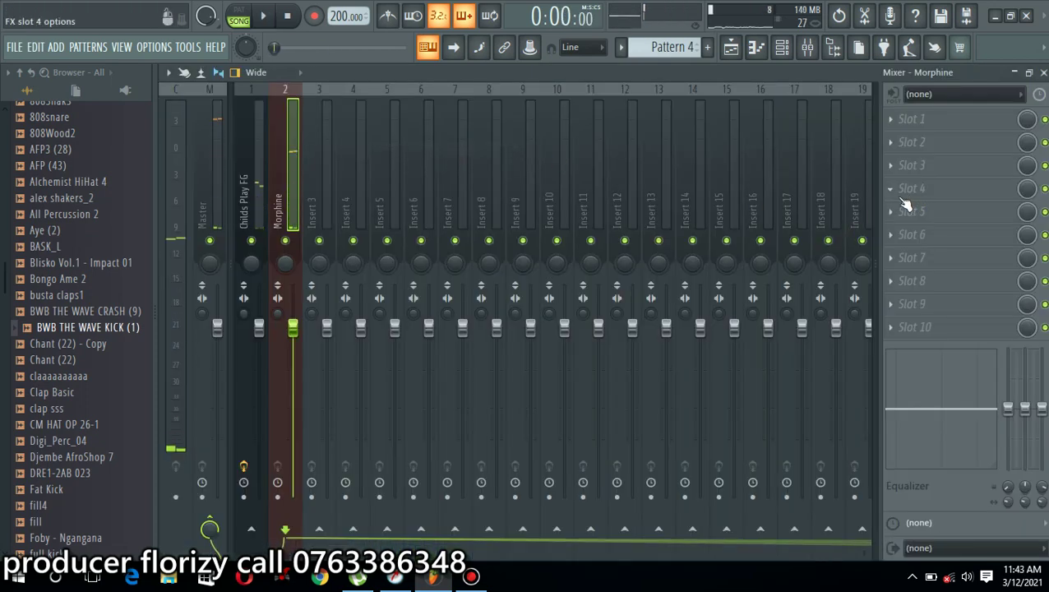
{"action": "left_click", "coordinate": [903, 198]}
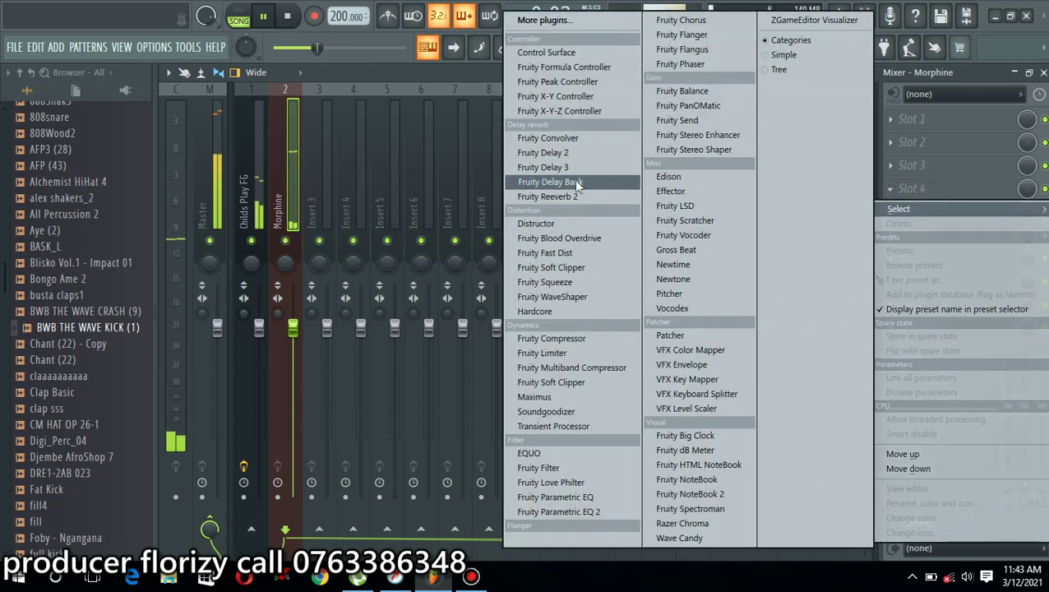
{"action": "left_click", "coordinate": [550, 139]}
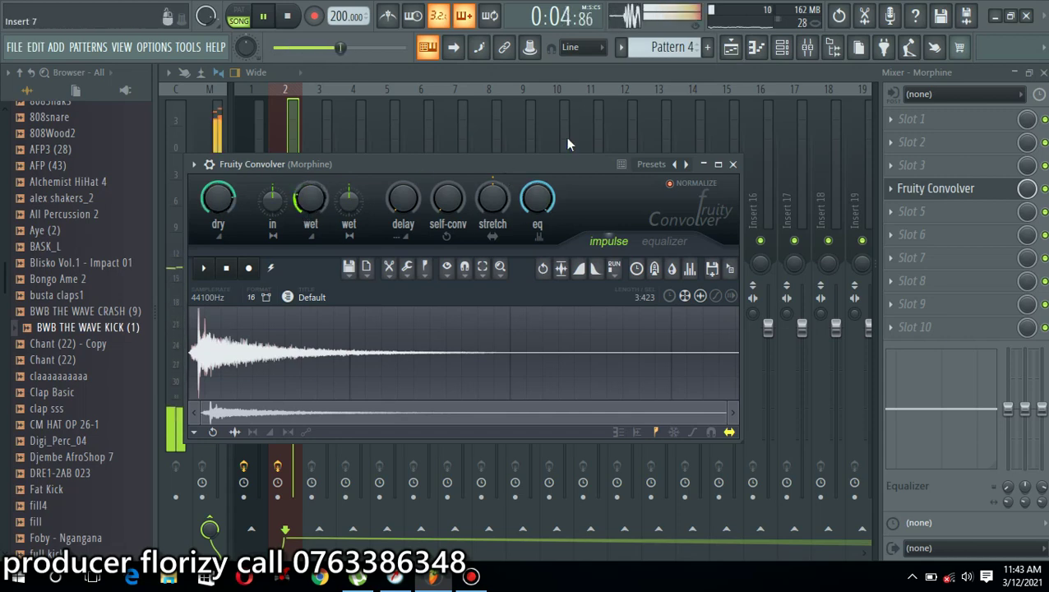
{"action": "left_click", "coordinate": [733, 164]}
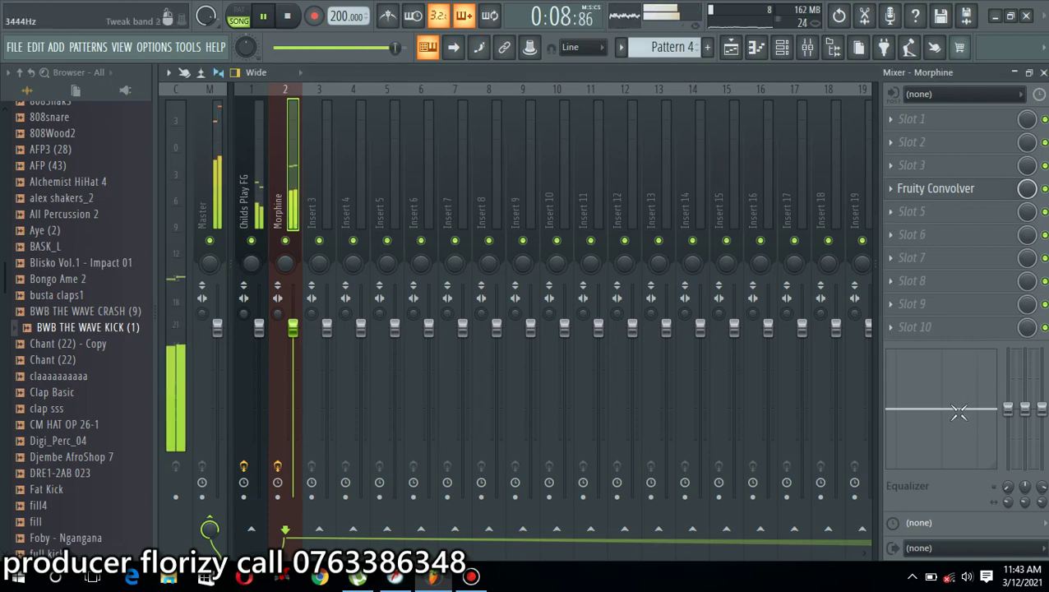
Step: Shape the Morphine track's equalizer with about -6.7 at 251 Hz, 6.7 at 3.1 kHz and 5.3 at 6.8 kHz
{"action": "left_click_drag", "start_coordinate": [961, 408], "coordinate": [937, 403]}
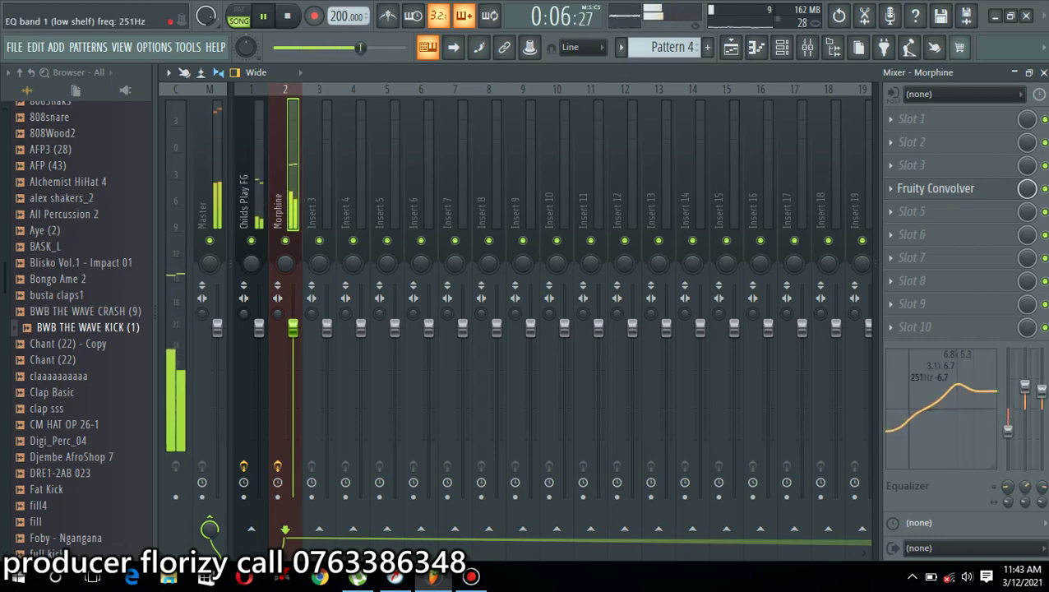
{"action": "left_click", "coordinate": [905, 216]}
{"action": "left_click", "coordinate": [948, 71]}
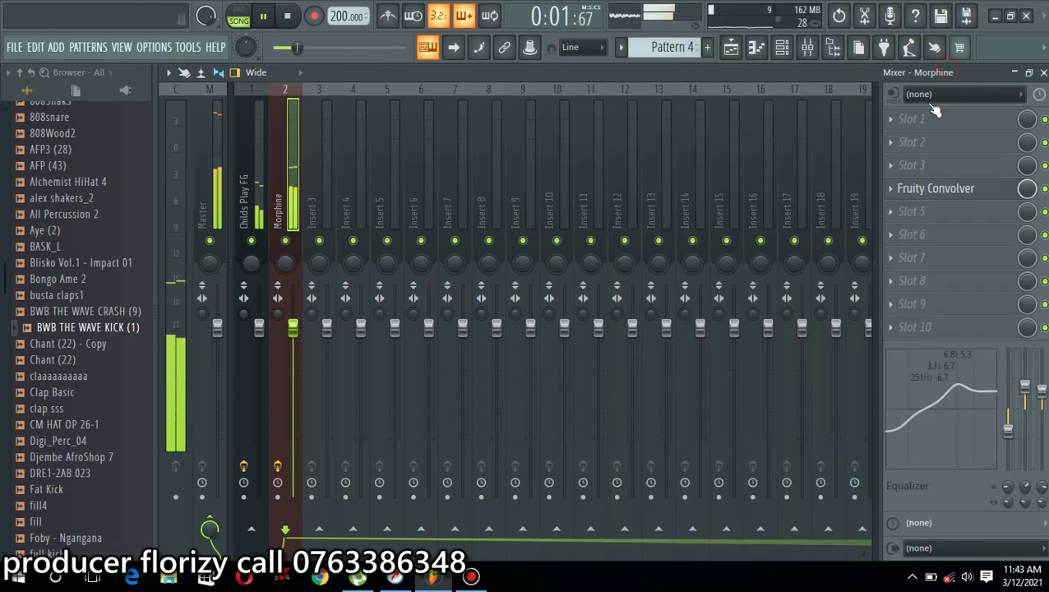
Step: Stop playback and add Fruity Stereo Enhancer to effect slot 5 of the Morphine mixer track
{"action": "key", "text": "space"}
{"action": "left_click", "coordinate": [900, 214]}
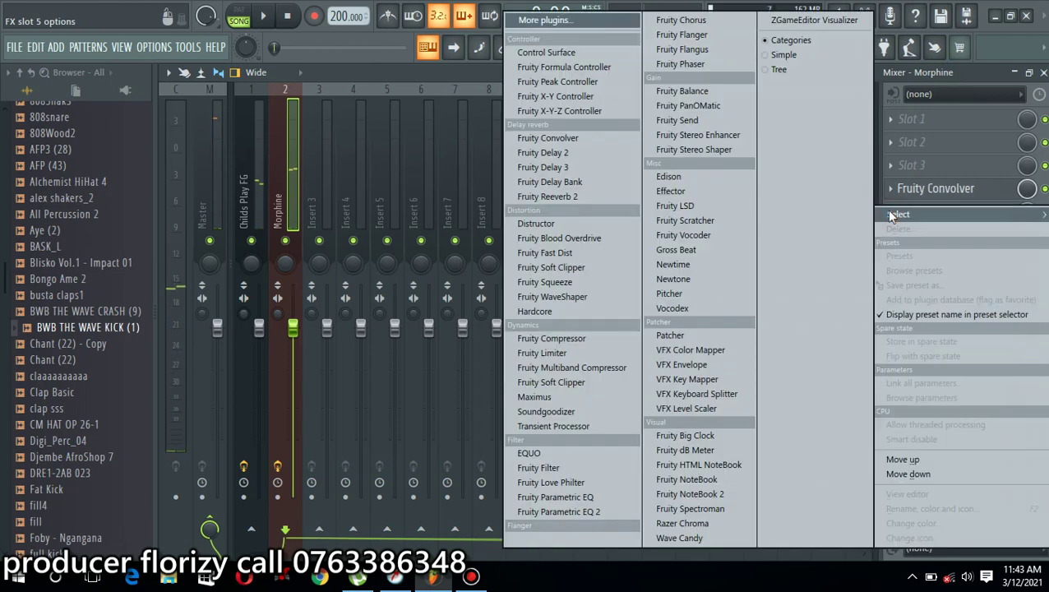
{"action": "left_click", "coordinate": [716, 137]}
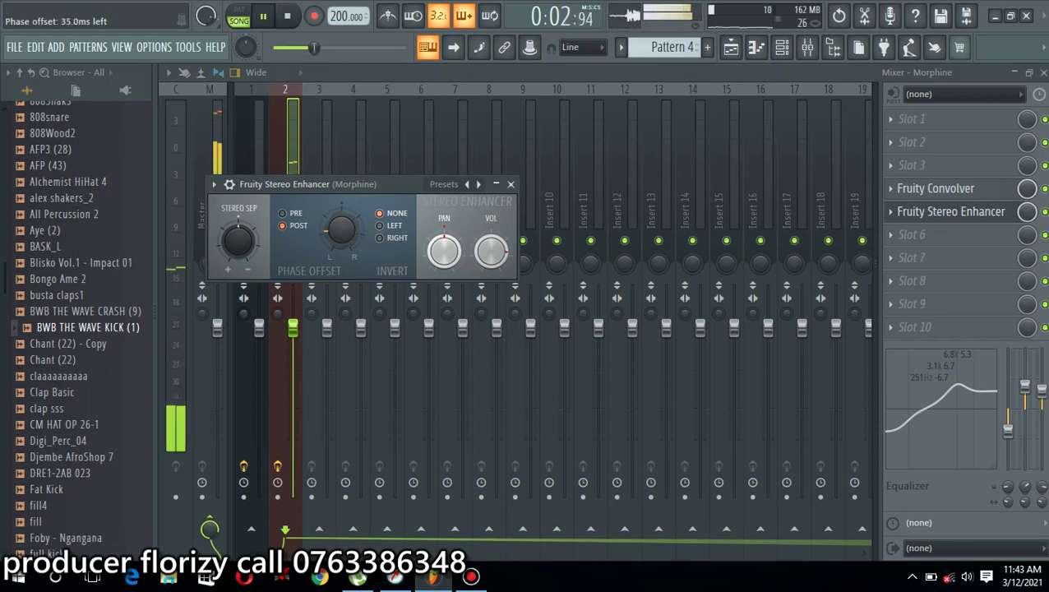
Step: Shift the Stereo Enhancer's phase offset toward left, adjust its stereo separation, and close the effect, mixer and Morphine windows
{"action": "left_click_drag", "start_coordinate": [349, 230], "coordinate": [349, 235]}
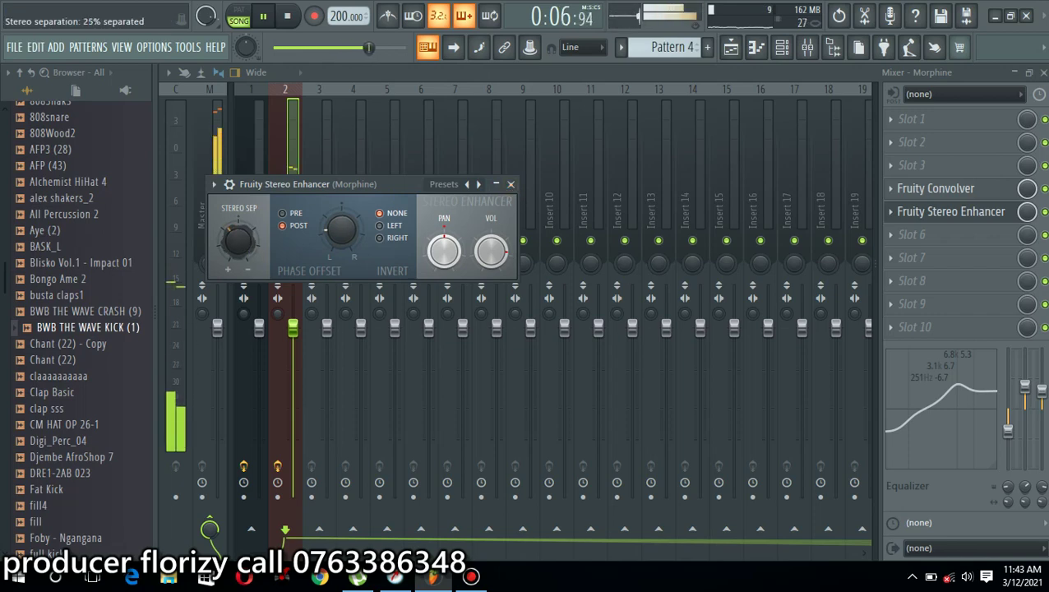
{"action": "left_click_drag", "start_coordinate": [237, 238], "coordinate": [238, 232]}
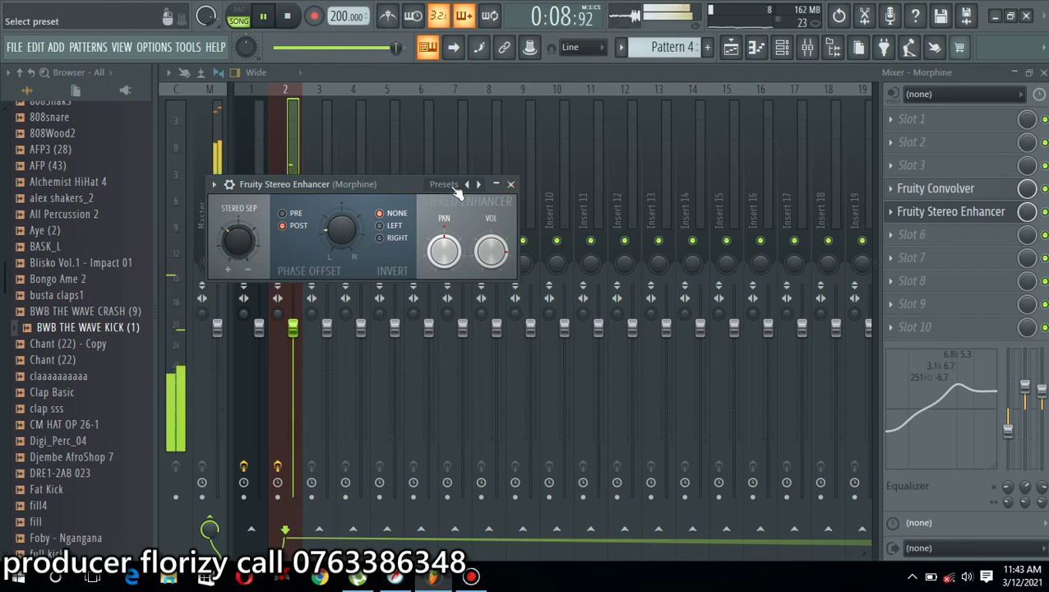
{"action": "left_click", "coordinate": [511, 184]}
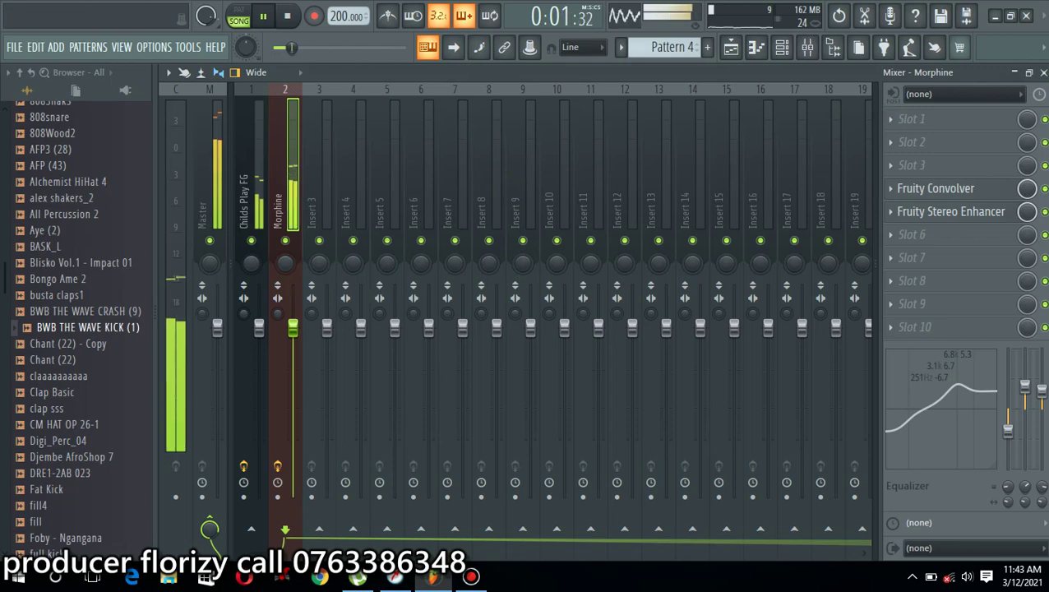
{"action": "left_click", "coordinate": [1044, 74]}
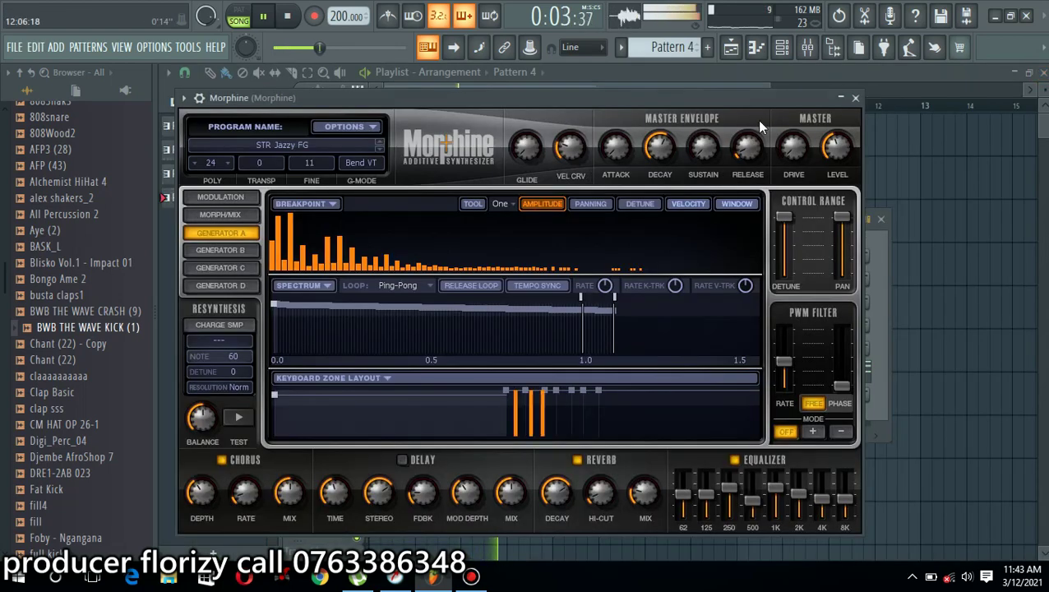
{"action": "left_click", "coordinate": [856, 98]}
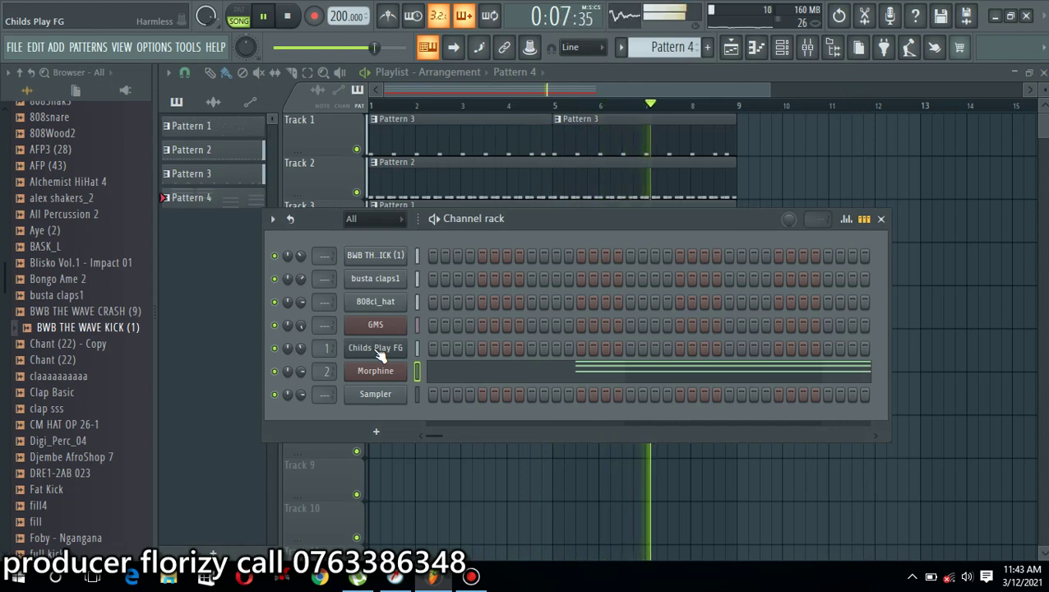
Step: Stop playback, create Pattern 5 and place it on Track 5 of the playlist from bar 1 to the end of bar 8
{"action": "key", "text": "space"}
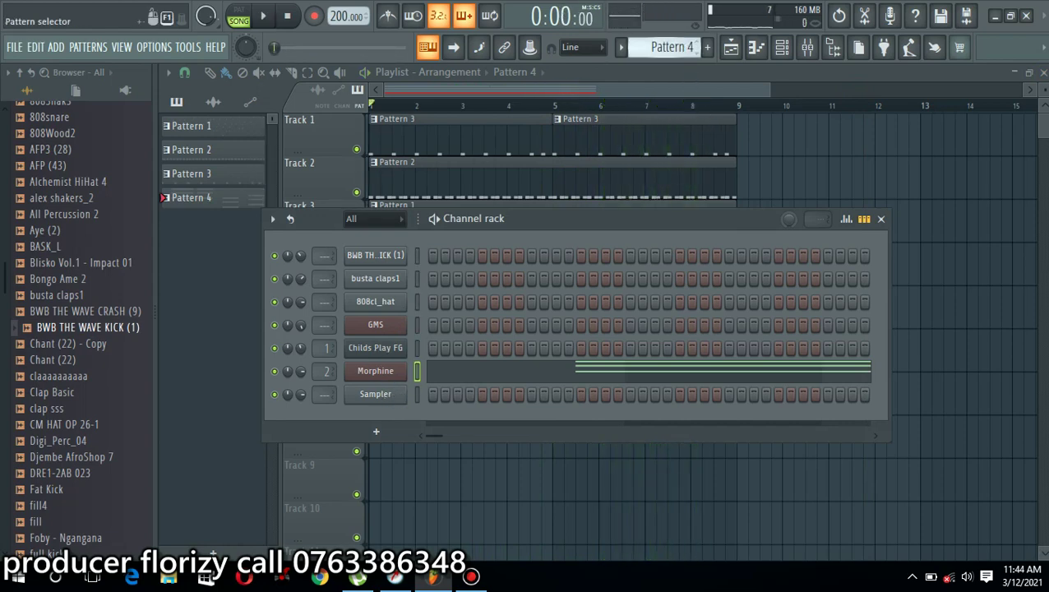
{"action": "key", "text": "F4"}
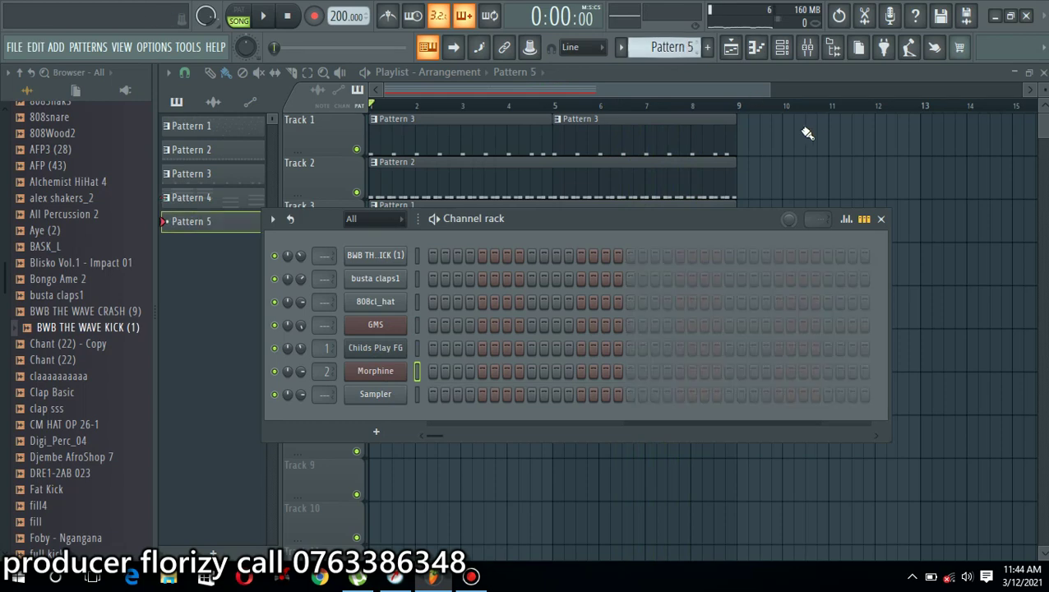
{"action": "key", "text": "F6"}
{"action": "left_click", "coordinate": [415, 321]}
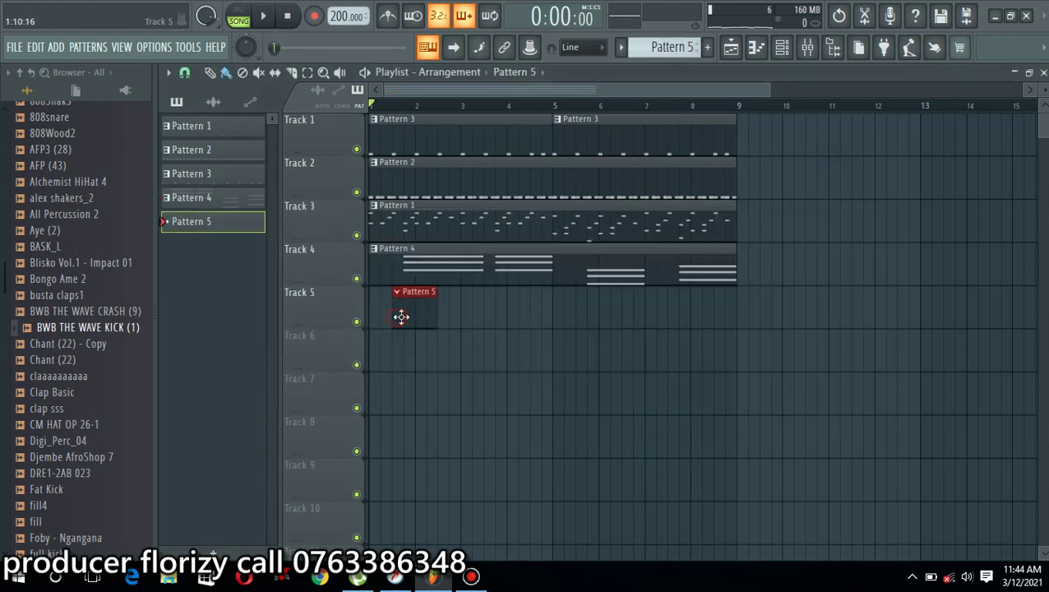
{"action": "left_click_drag", "start_coordinate": [439, 309], "coordinate": [691, 278]}
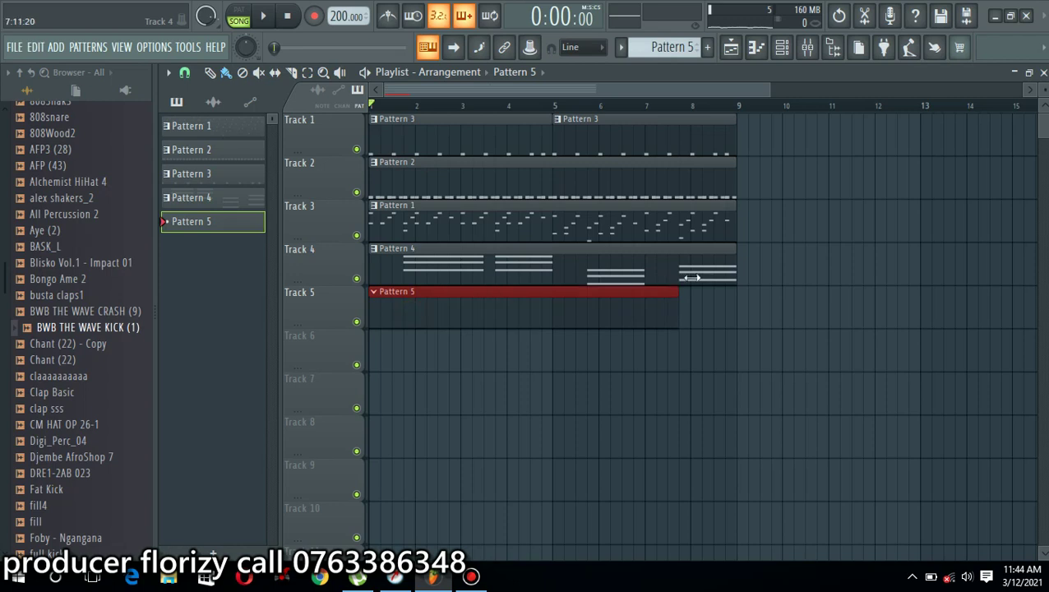
Step: Insert an FL Keys channel before the Sampler in the channel rack and close its plugin window
{"action": "left_click", "coordinate": [783, 48]}
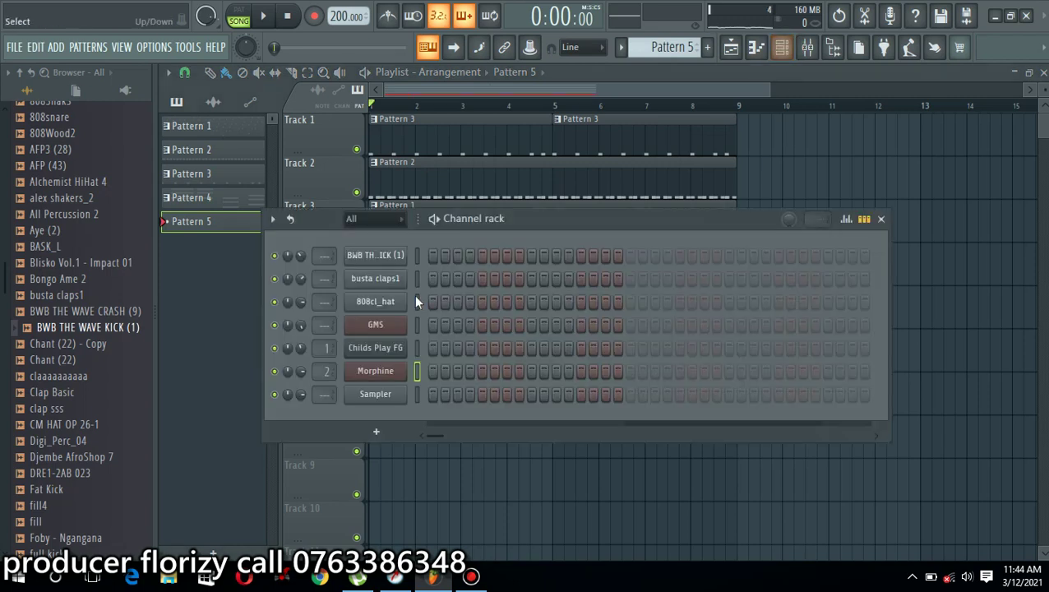
{"action": "right_click", "coordinate": [391, 398]}
{"action": "mouse_move", "coordinate": [523, 458]}
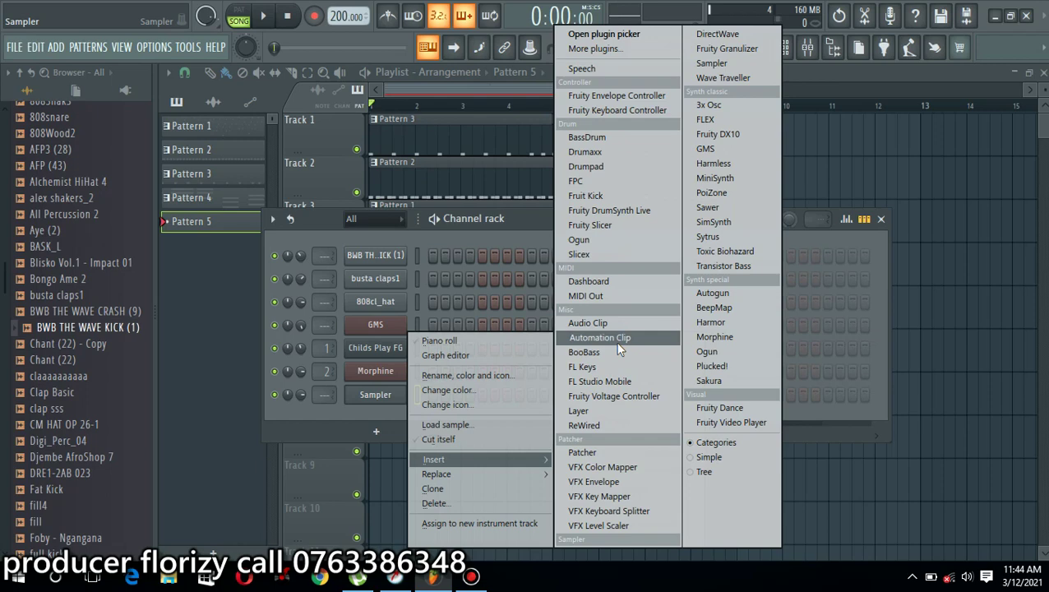
{"action": "left_click", "coordinate": [611, 367]}
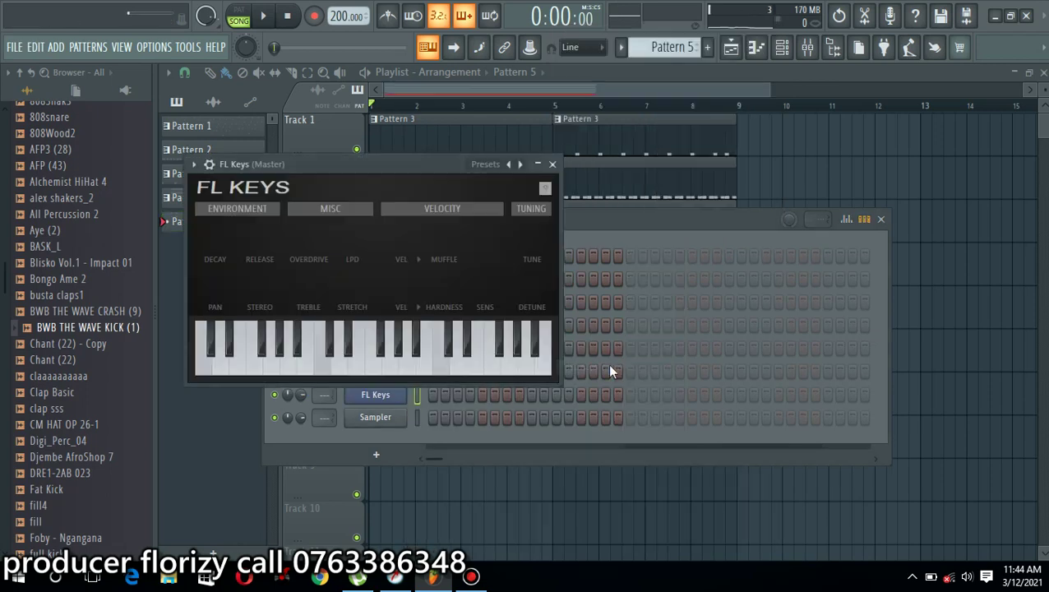
{"action": "left_click", "coordinate": [553, 165]}
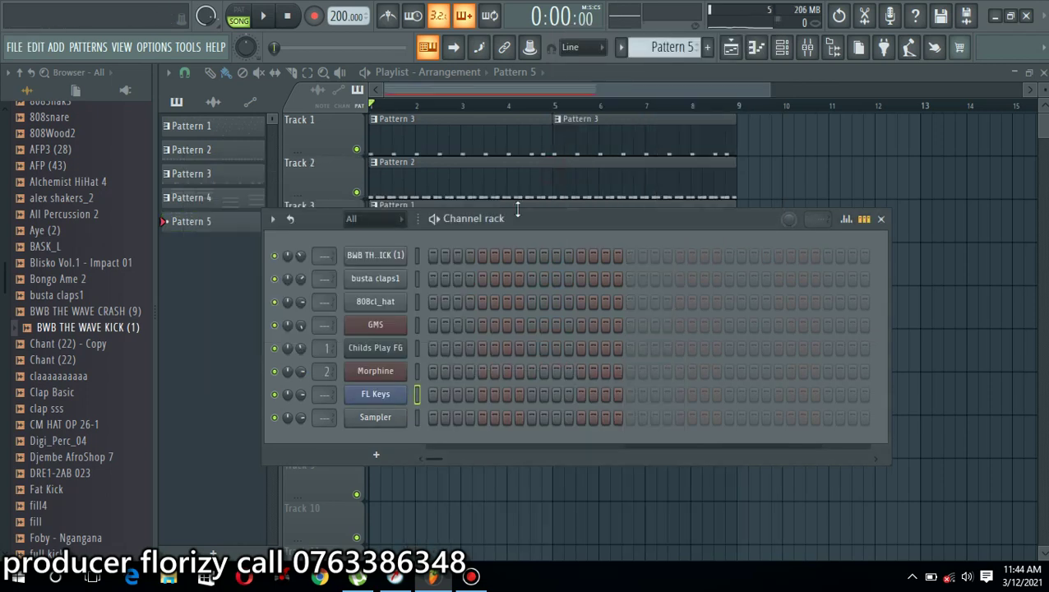
Step: Play the beat briefly, open the piano roll for the FL Keys channel in Pattern 5, and stop playback
{"action": "key", "text": "space"}
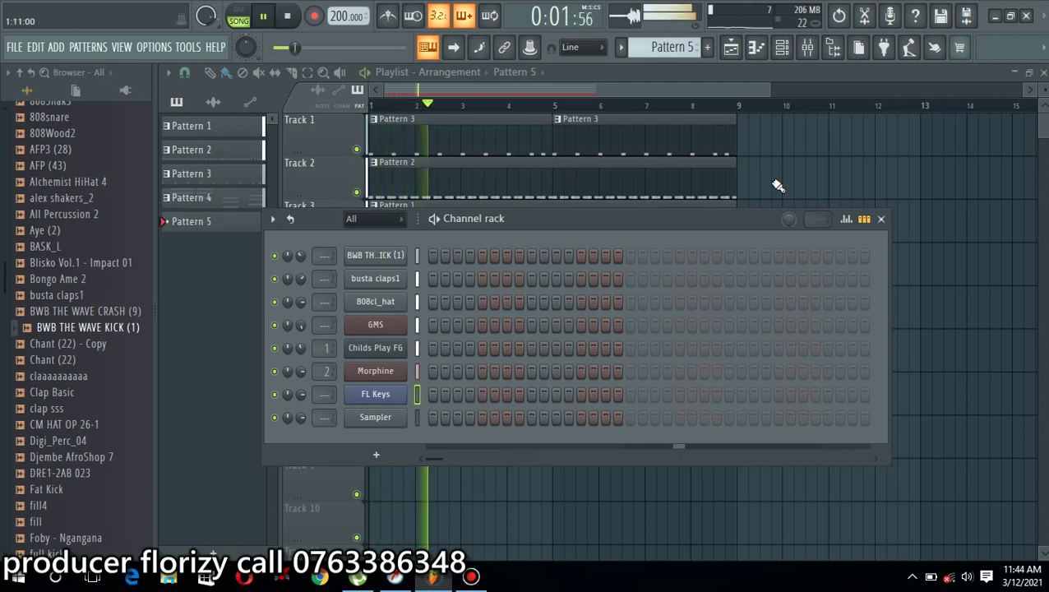
{"action": "key", "text": "F6"}
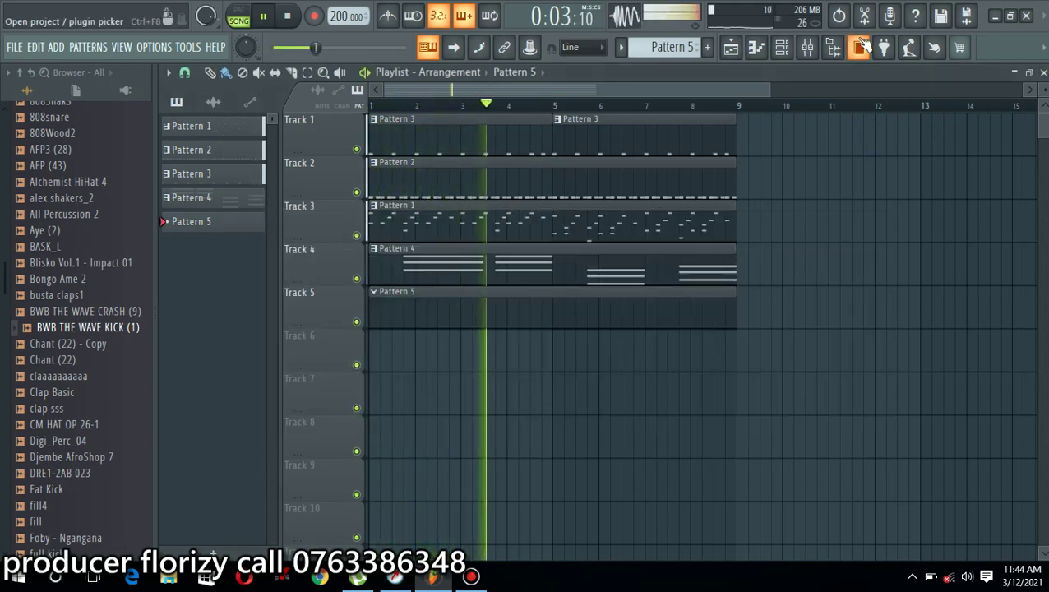
{"action": "left_click", "coordinate": [782, 47]}
{"action": "right_click", "coordinate": [377, 396]}
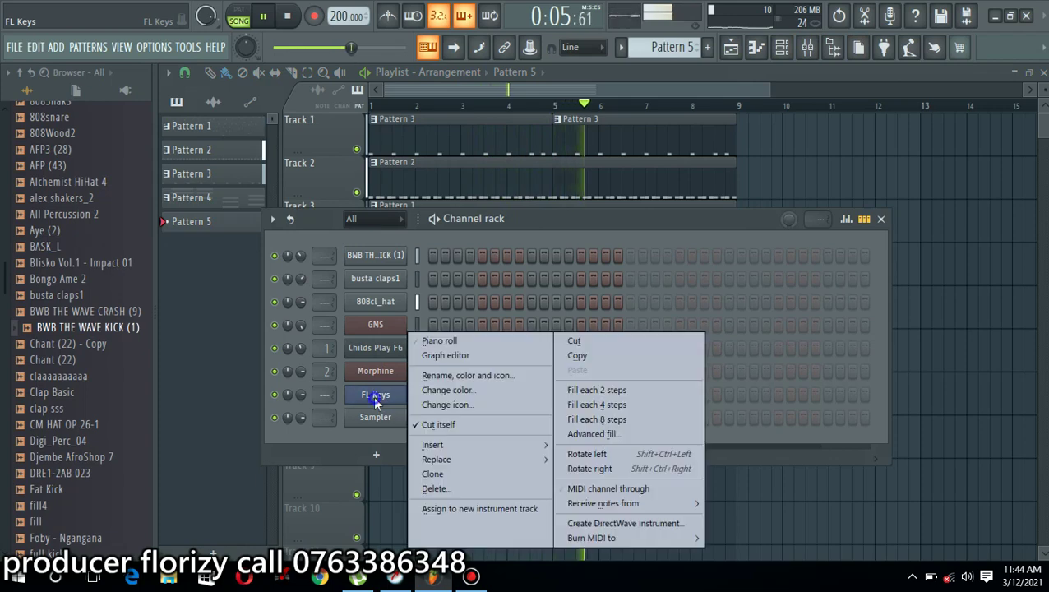
{"action": "left_click", "coordinate": [428, 342]}
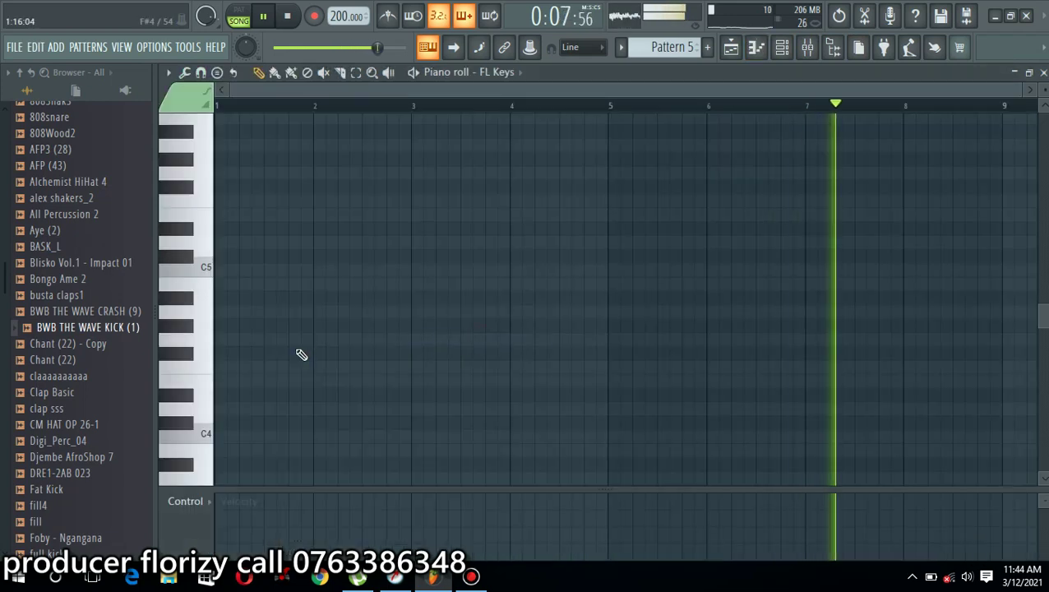
{"action": "key", "text": "space"}
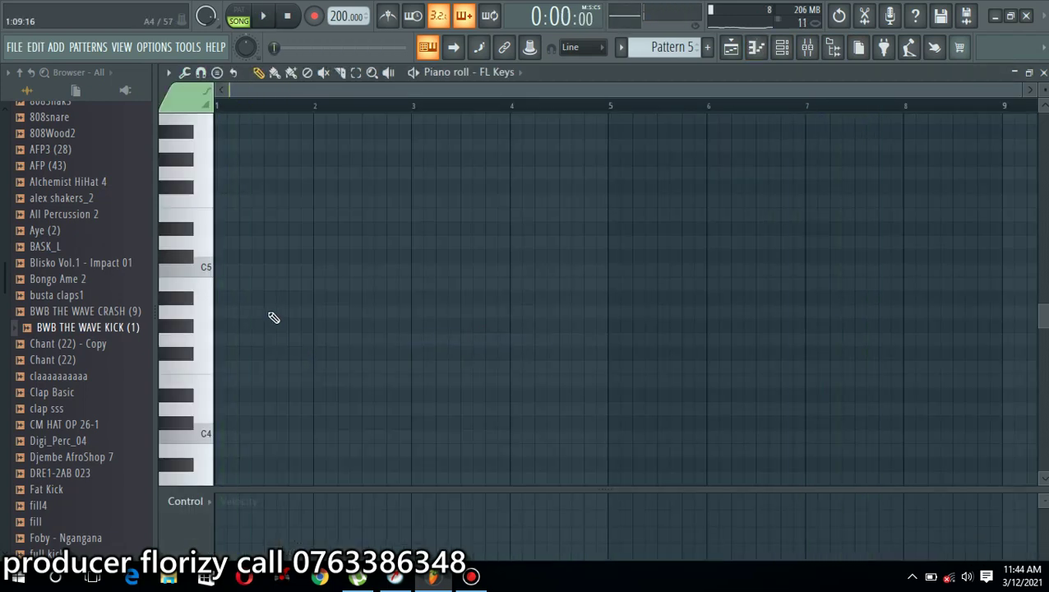
Step: Build a short D5, F#5, A5 and D6 chord at step 5 of bar 1 and duplicate it at step 13
{"action": "left_click", "coordinate": [239, 242]}
{"action": "key", "text": "space"}
{"action": "key", "text": "space"}
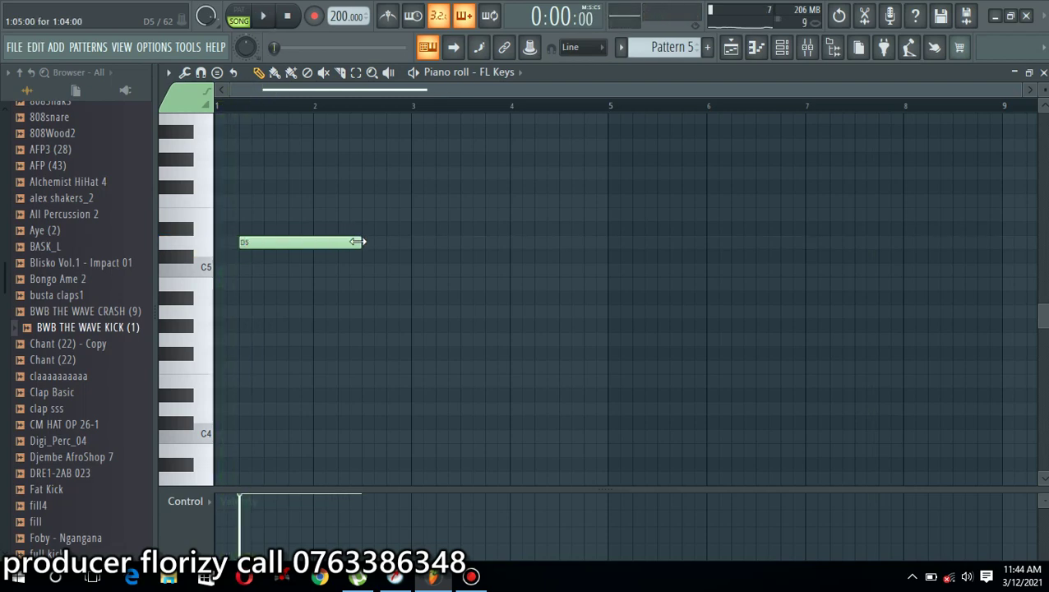
{"action": "left_click_drag", "start_coordinate": [359, 242], "coordinate": [250, 242]}
{"action": "left_click_drag", "start_coordinate": [242, 198], "coordinate": [241, 133]}
{"action": "scroll", "coordinate": [280, 129], "scroll_direction": "up", "scroll_amount": 2}
{"action": "left_click_drag", "start_coordinate": [238, 202], "coordinate": [295, 342]}
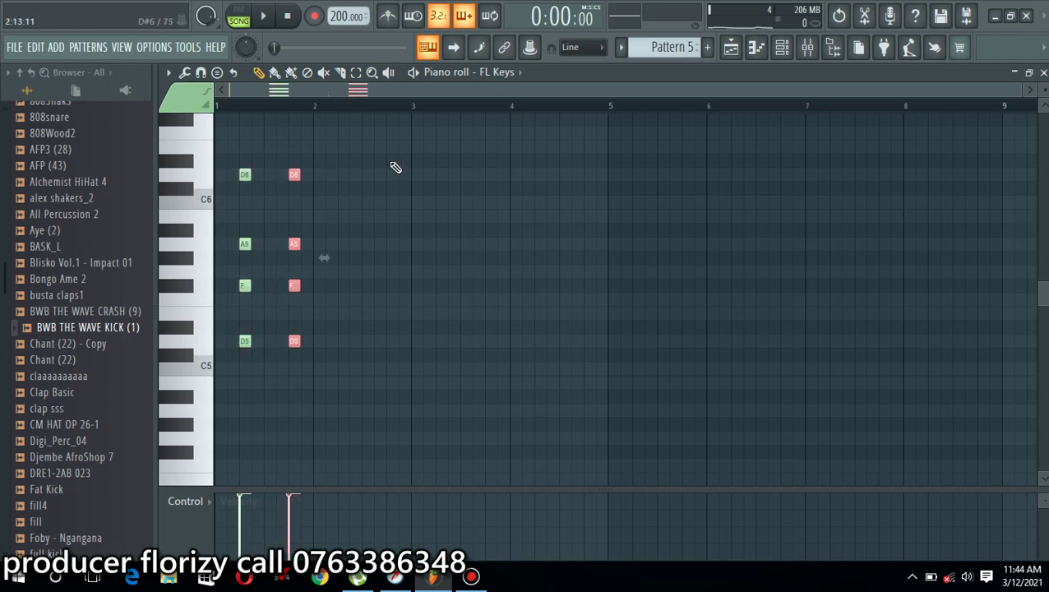
Step: Duplicate the D chord twice per bar until eight hits fill bars 1 to 4, and play back the result
{"action": "left_click_drag", "start_coordinate": [390, 163], "coordinate": [213, 376]}
{"action": "left_click_drag", "start_coordinate": [297, 328], "coordinate": [349, 334]}
{"action": "left_click_drag", "start_coordinate": [487, 128], "coordinate": [440, 335]}
{"action": "key", "text": "space"}
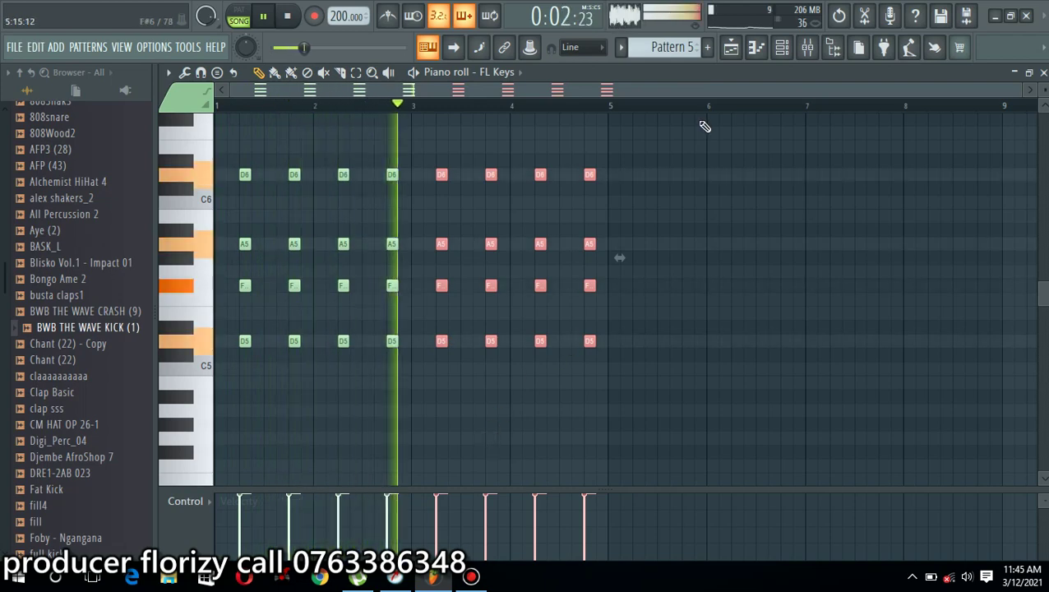
{"action": "left_click", "coordinate": [724, 215]}
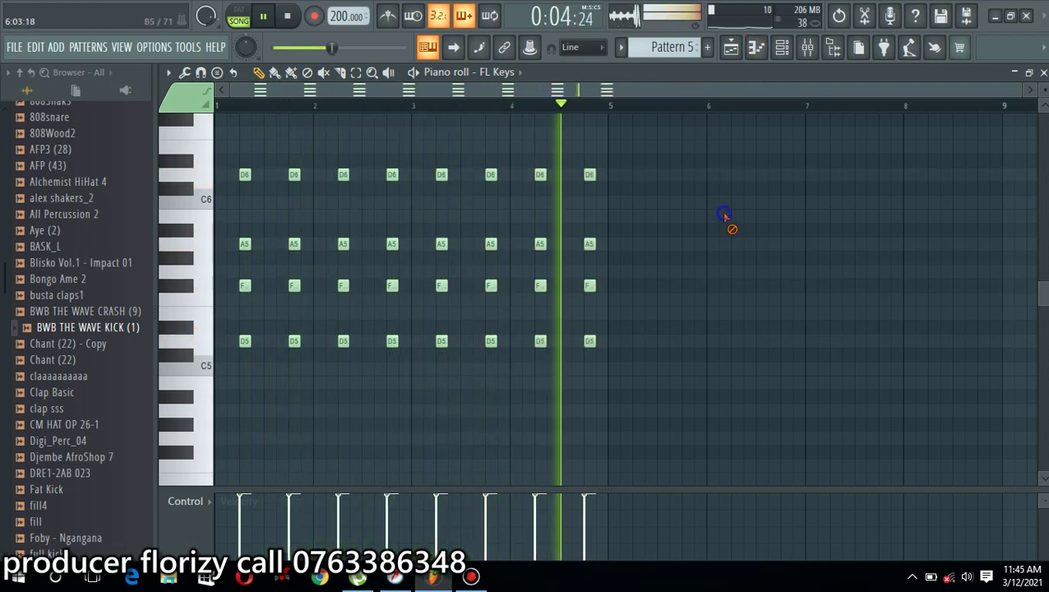
{"action": "key", "text": "space"}
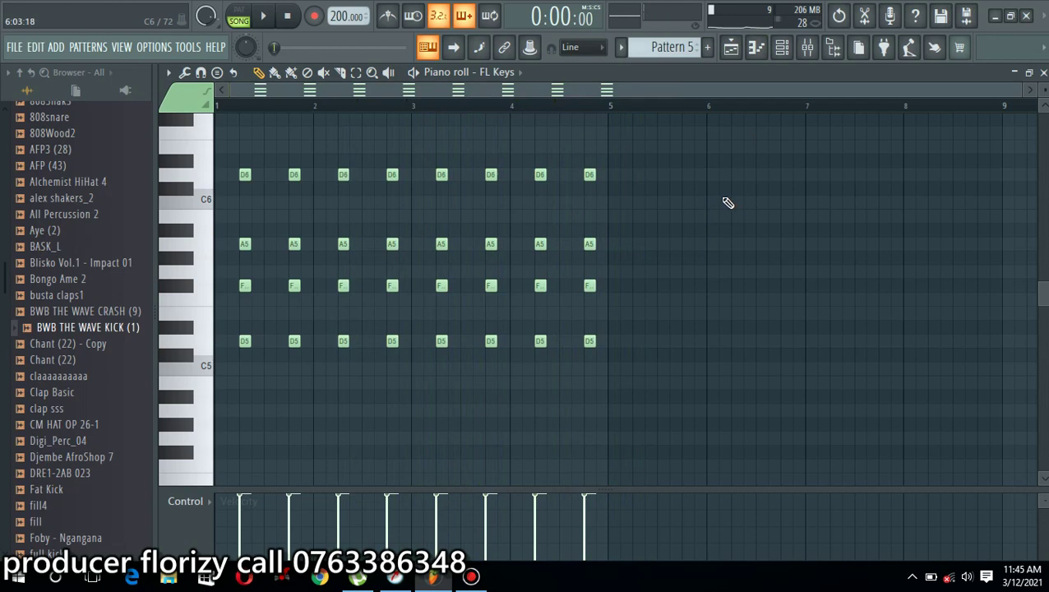
Step: Stack short G4, B4, D5, G5 and B5 notes at step 5 of bar 5
{"action": "left_click_drag", "start_coordinate": [638, 411], "coordinate": [636, 441]}
{"action": "left_click", "coordinate": [636, 387]}
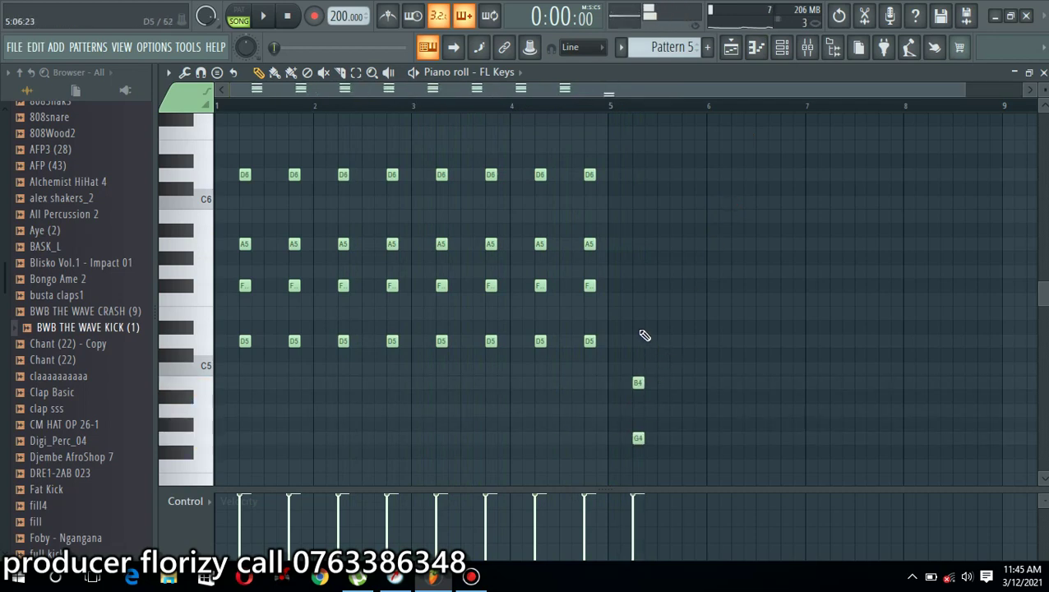
{"action": "left_click_drag", "start_coordinate": [632, 333], "coordinate": [632, 347]}
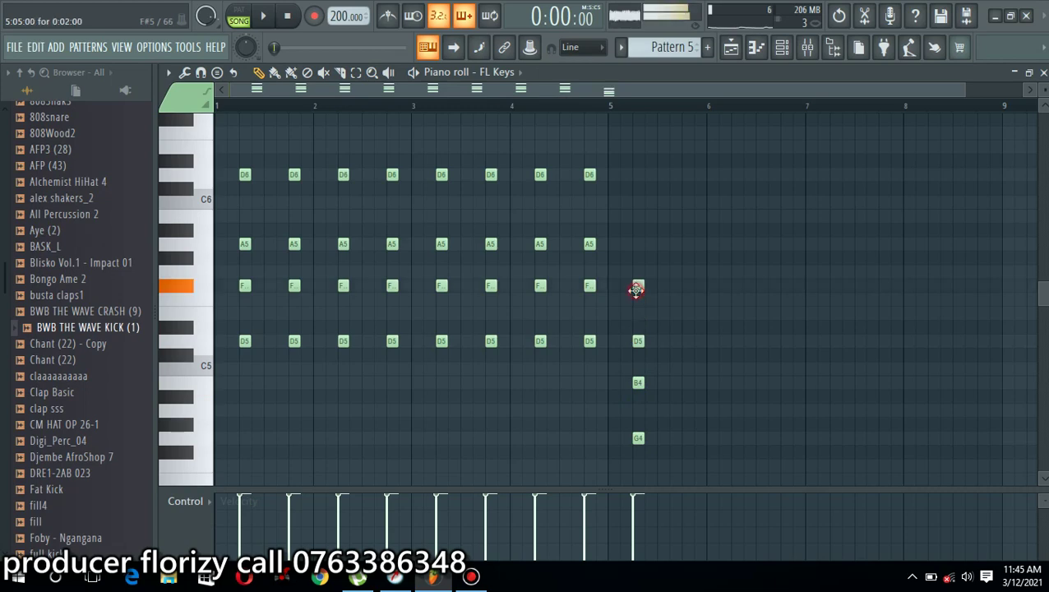
{"action": "left_click_drag", "start_coordinate": [636, 277], "coordinate": [635, 274]}
{"action": "left_click_drag", "start_coordinate": [634, 199], "coordinate": [634, 216]}
Step: Add G6 to the G chord and duplicate the chord to make four hits across bars 5 and 6
{"action": "left_click_drag", "start_coordinate": [634, 126], "coordinate": [687, 455]}
{"action": "key", "text": "space"}
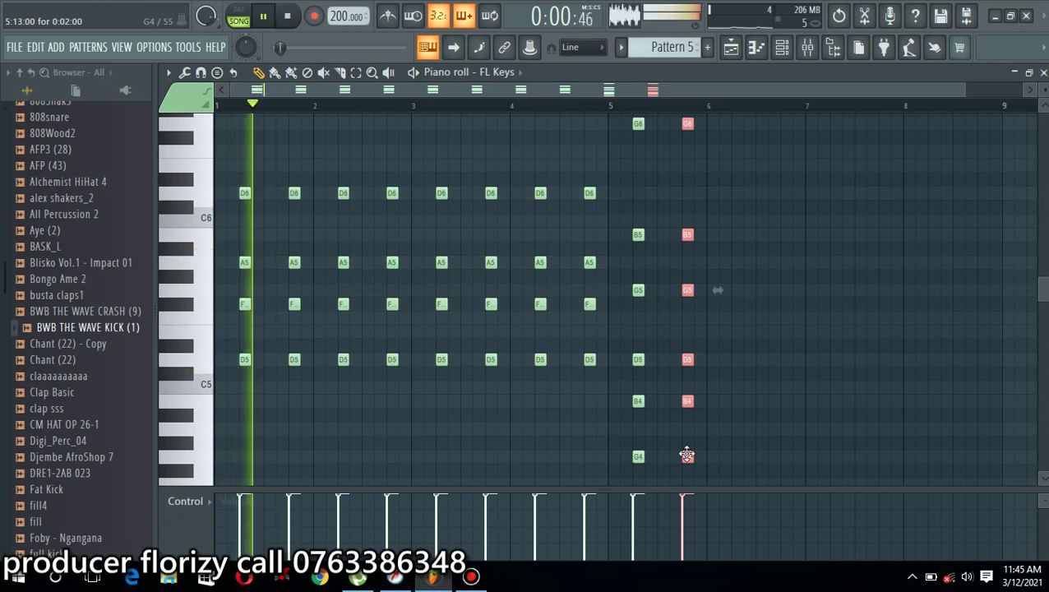
{"action": "left_click", "coordinate": [736, 127]}
{"action": "left_click_drag", "start_coordinate": [734, 128], "coordinate": [760, 468]}
{"action": "key", "text": "space"}
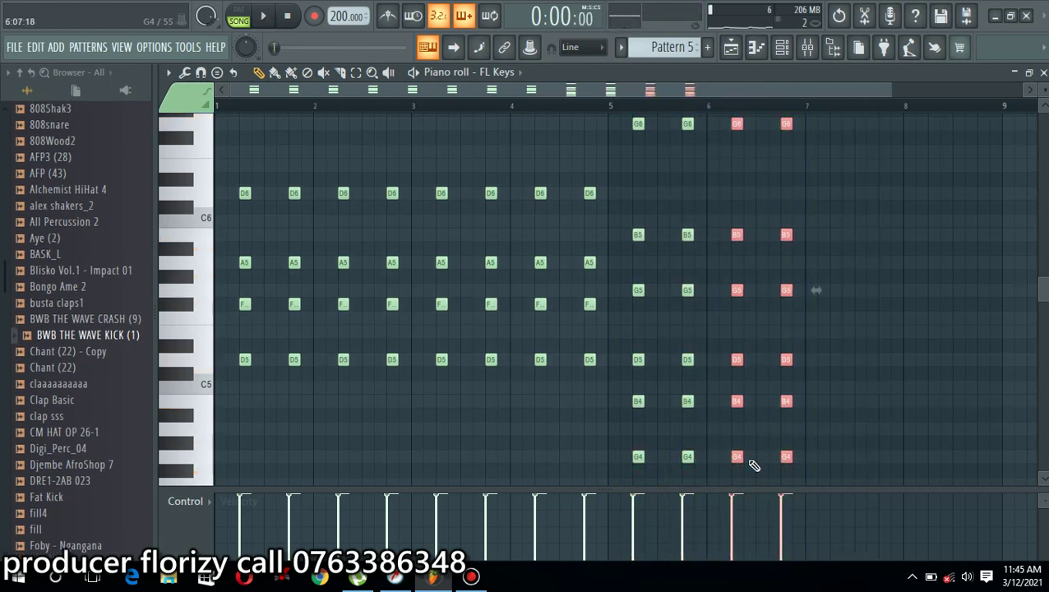
Step: Copy the G chords into bar 7 two semitones higher with A4 as the lowest note, duplicate them through bar 8, and deselect them
{"action": "left_click_drag", "start_coordinate": [737, 457], "coordinate": [839, 424]}
{"action": "key", "text": "space"}
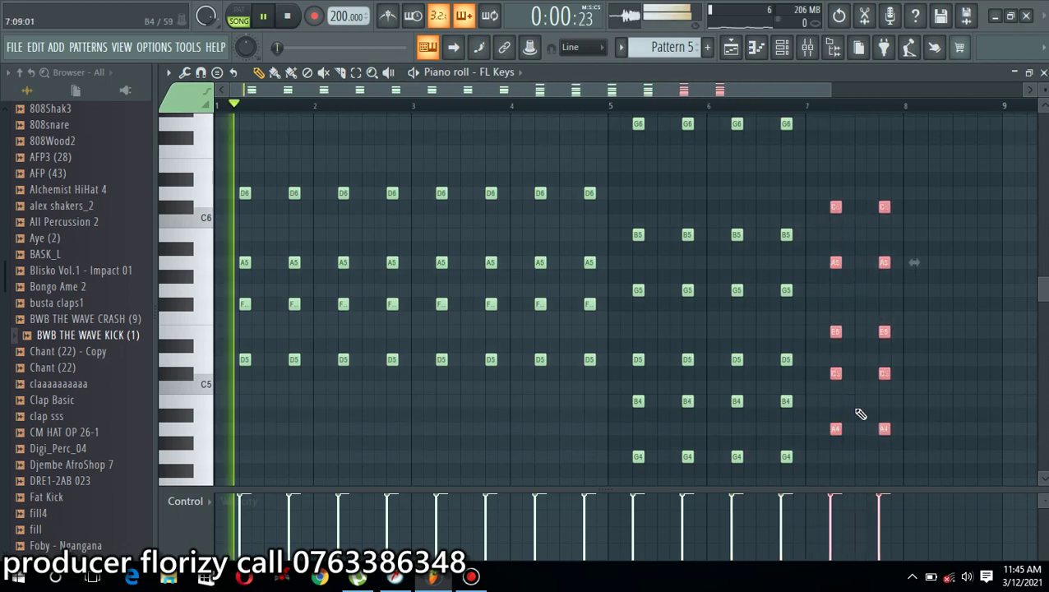
{"action": "left_click_drag", "start_coordinate": [835, 429], "coordinate": [934, 429]}
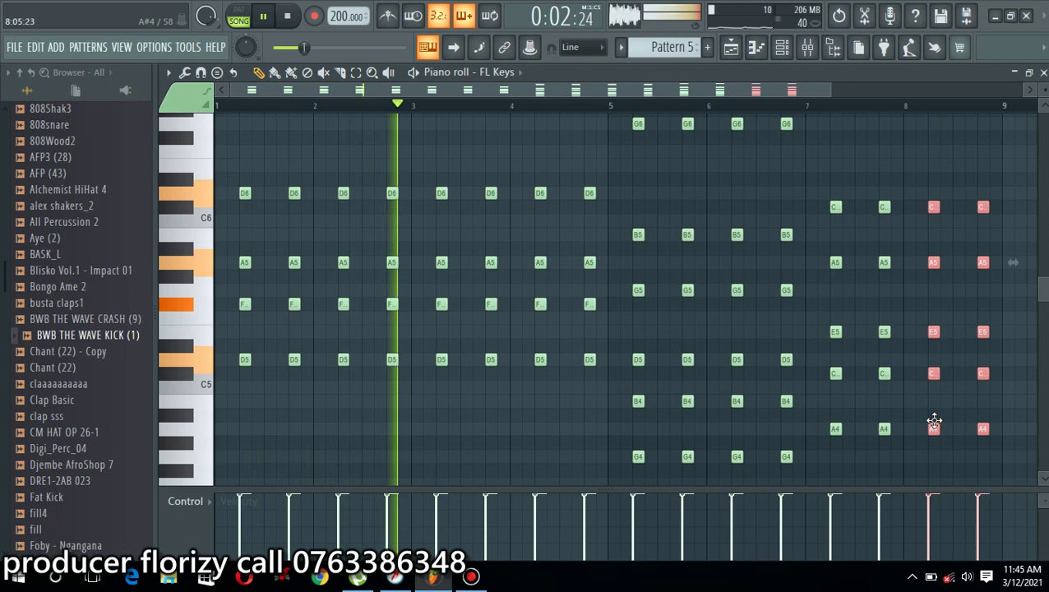
{"action": "left_click", "coordinate": [879, 139], "text": "ctrl"}
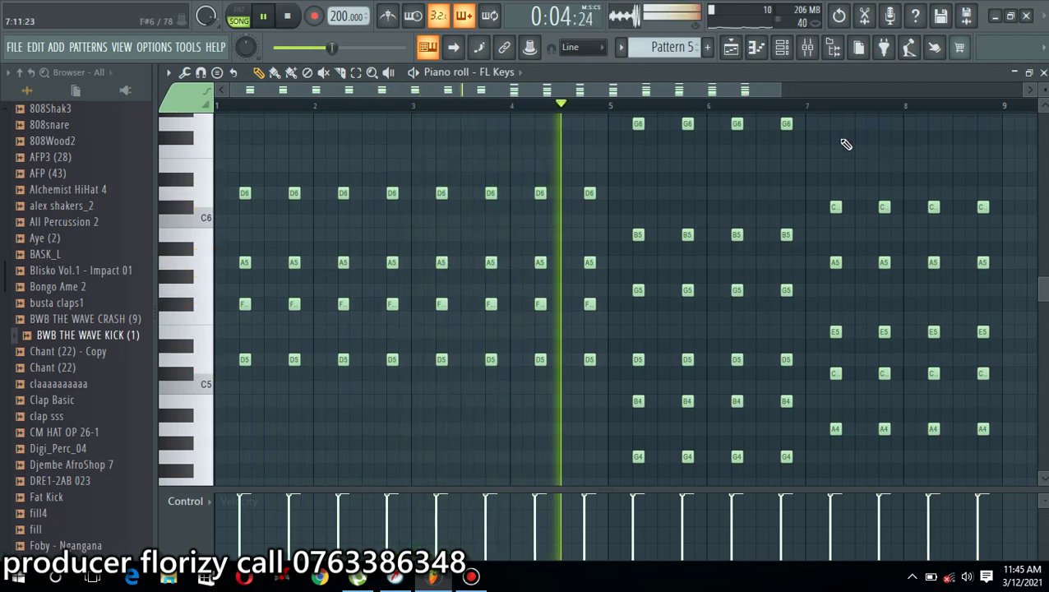
Step: Rescale the velocities of all FL Keys notes with the offset in the Scale Levels tool
{"action": "left_click", "coordinate": [184, 72]}
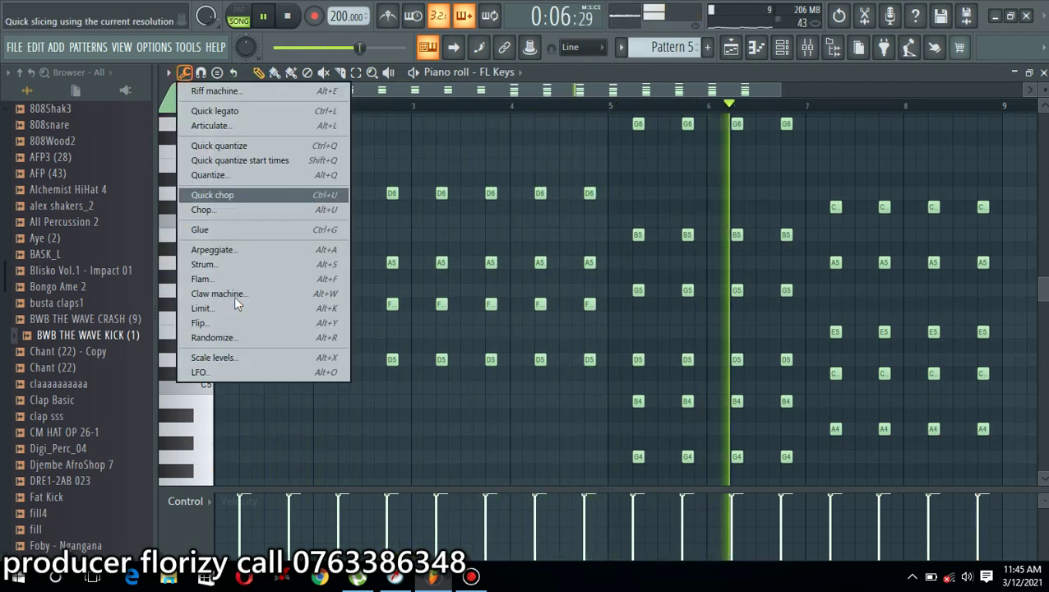
{"action": "left_click", "coordinate": [251, 357]}
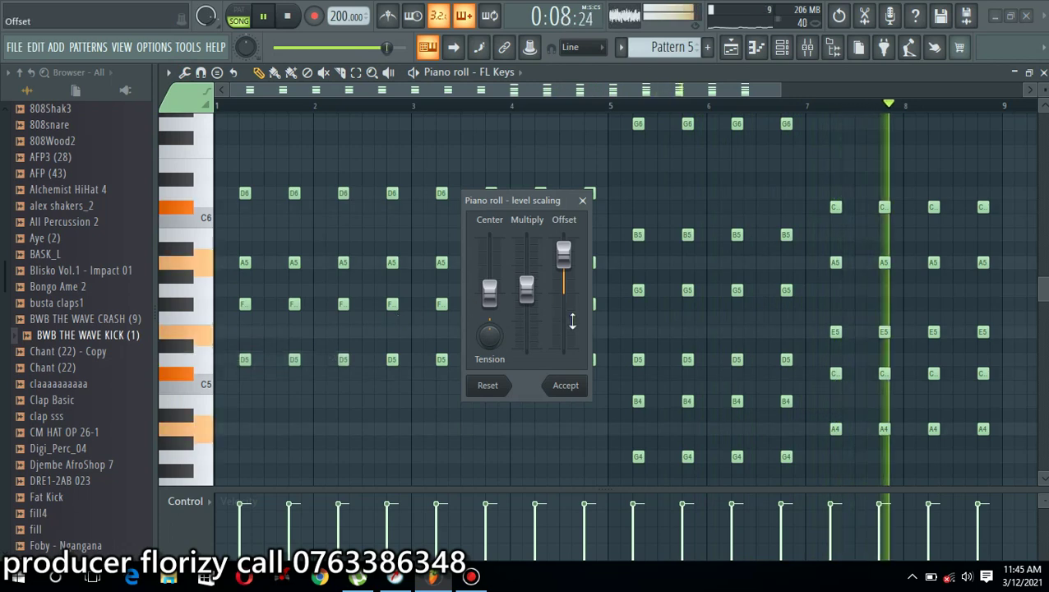
{"action": "left_click", "coordinate": [576, 387]}
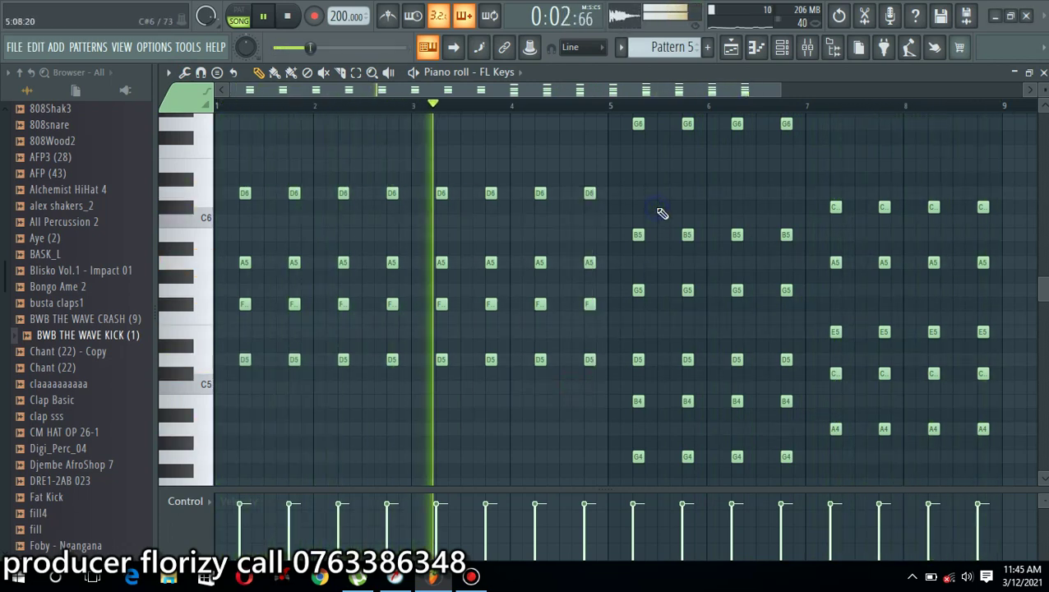
Step: Set the snap to 1/2 step, shorten all FL Keys notes to half a step, and close the piano roll
{"action": "key", "text": "ctrl+a"}
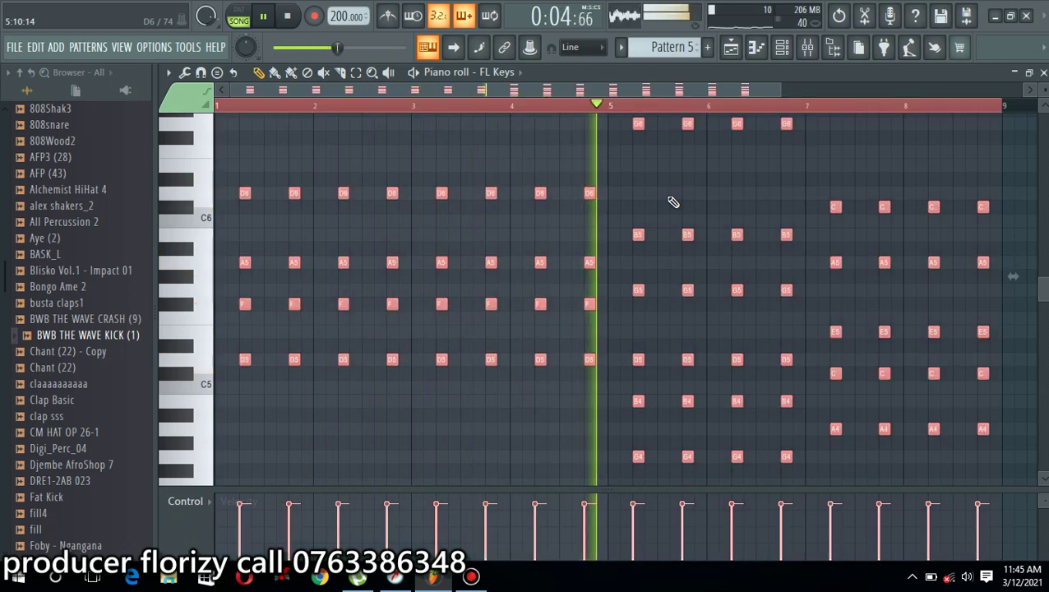
{"action": "left_click", "coordinate": [582, 47]}
{"action": "left_click", "coordinate": [587, 159]}
{"action": "left_click_drag", "start_coordinate": [594, 192], "coordinate": [584, 192]}
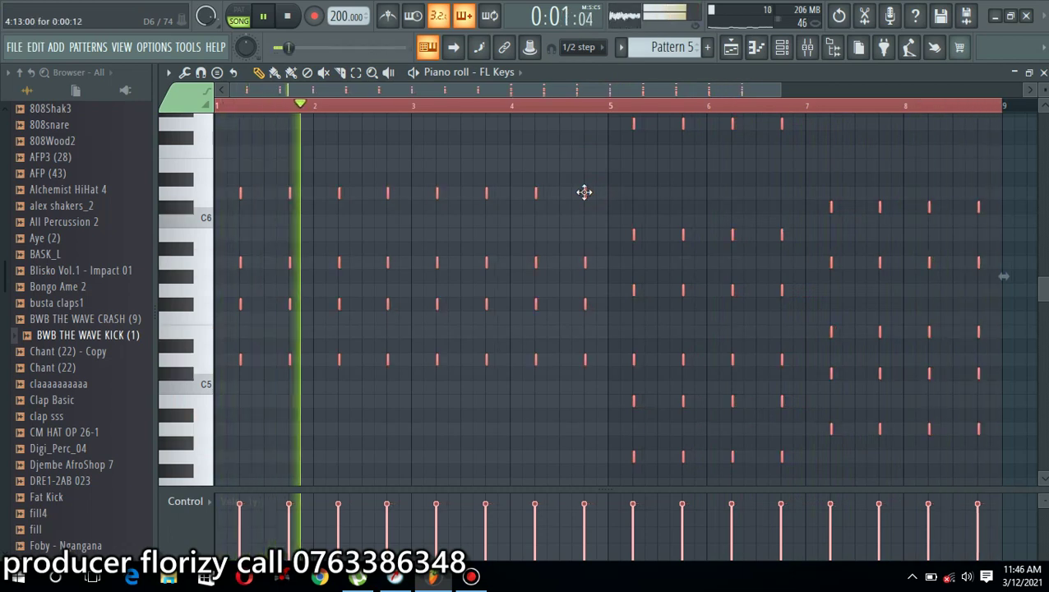
{"action": "left_click_drag", "start_coordinate": [781, 90], "coordinate": [339, 152]}
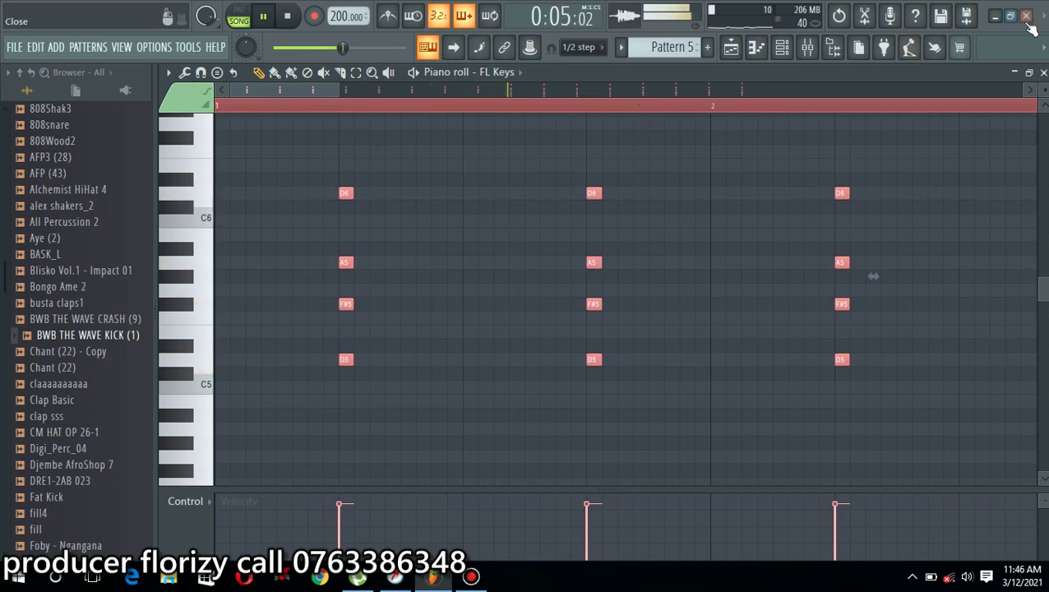
{"action": "left_click", "coordinate": [1044, 72]}
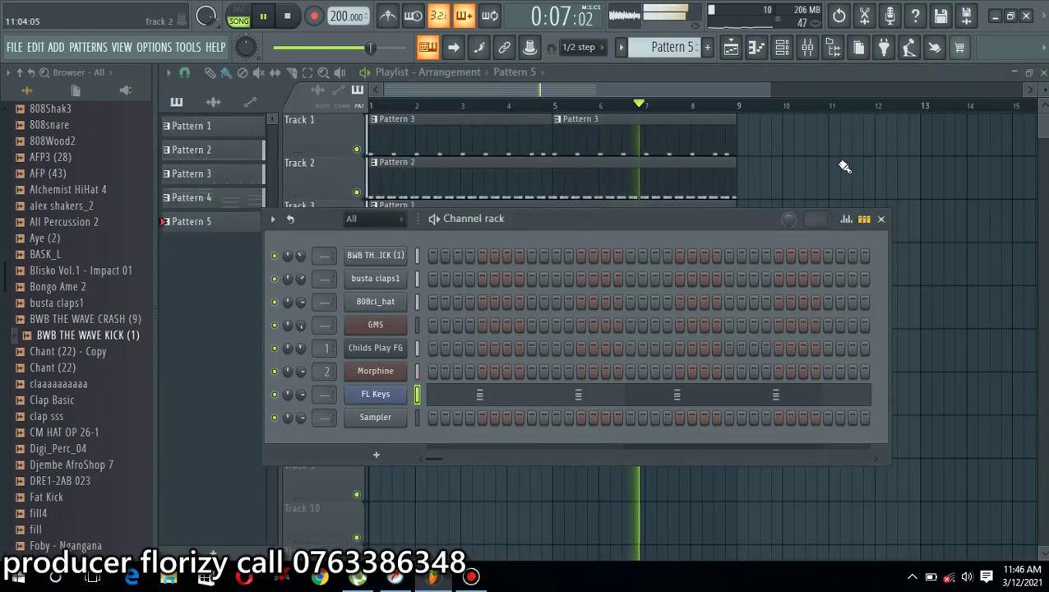
Step: Raise all FL Keys chords by one octave, close the piano roll, and lower the FL Keys channel's volume
{"action": "left_click", "coordinate": [605, 396]}
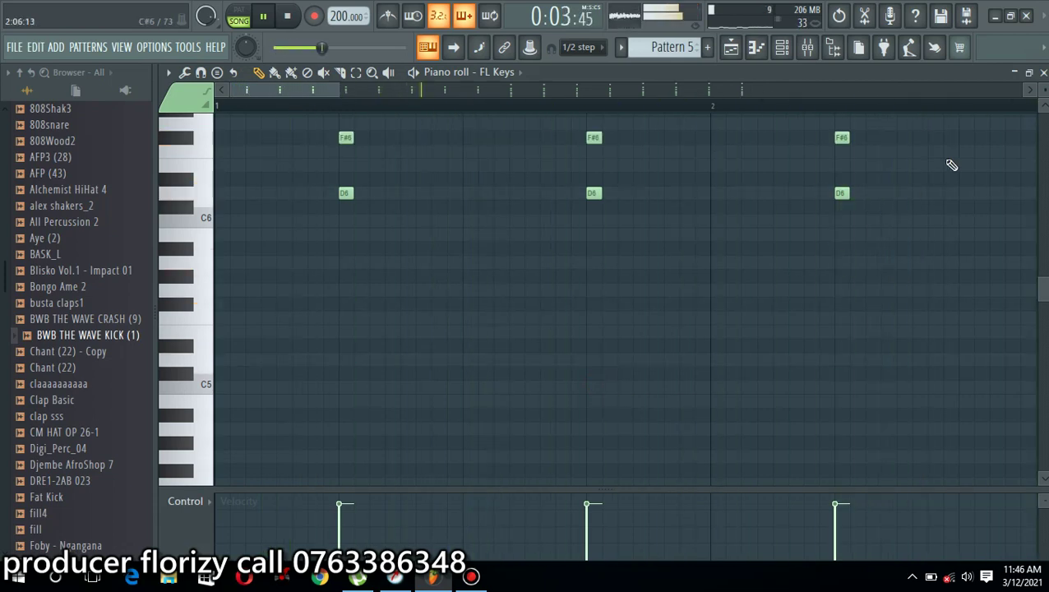
{"action": "left_click", "coordinate": [1043, 72]}
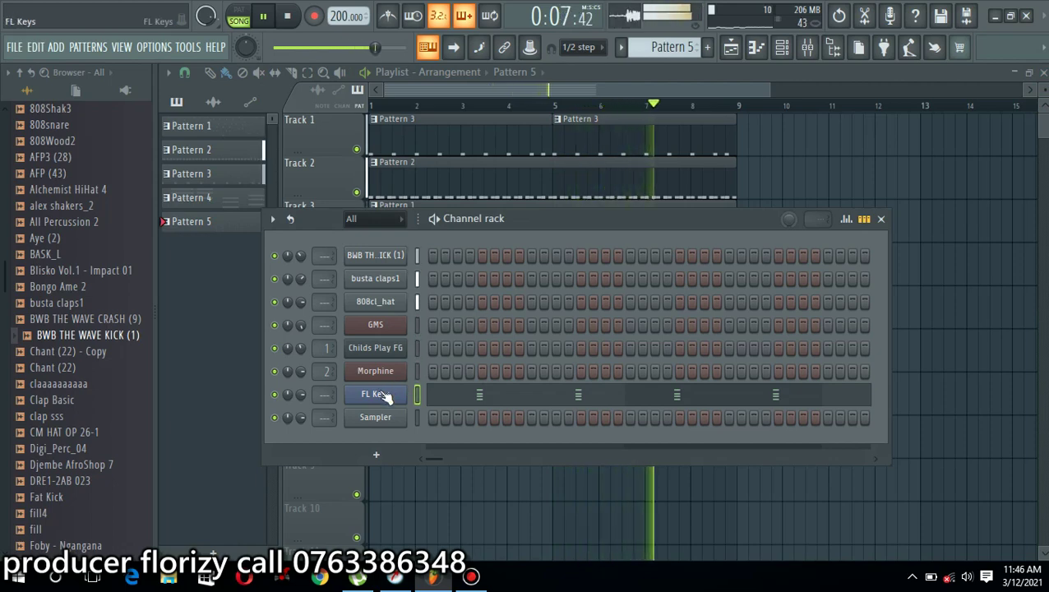
{"action": "left_click_drag", "start_coordinate": [299, 393], "coordinate": [300, 416]}
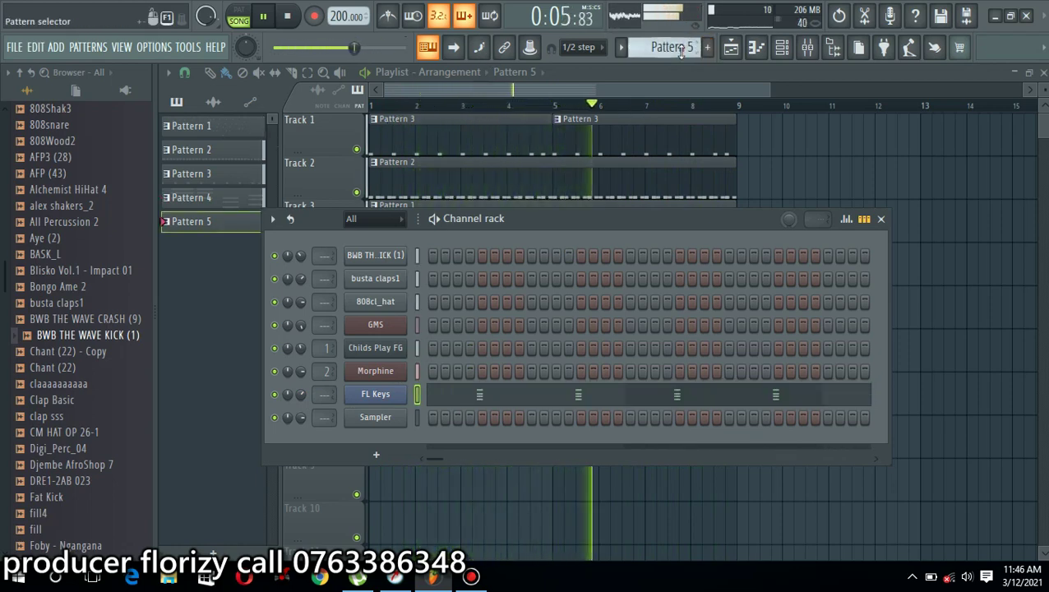
Step: Play Pattern 4 on its own, check the Morphine notes in the piano roll, and return to song playback
{"action": "scroll", "coordinate": [681, 51], "scroll_direction": "up", "scroll_amount": 1}
{"action": "left_click", "coordinate": [238, 17]}
{"action": "left_click", "coordinate": [599, 377]}
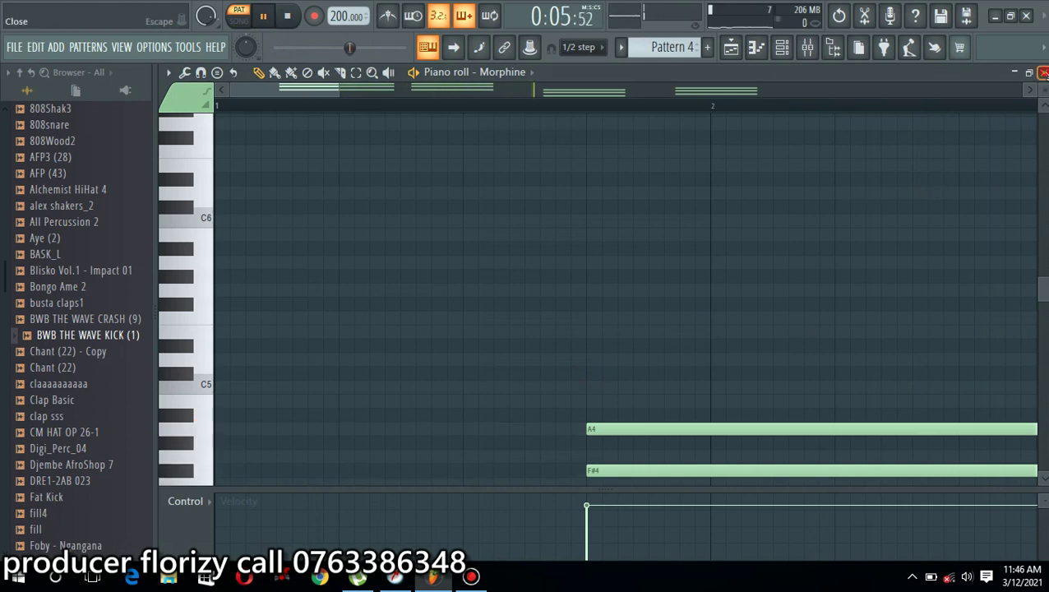
{"action": "left_click", "coordinate": [1044, 72]}
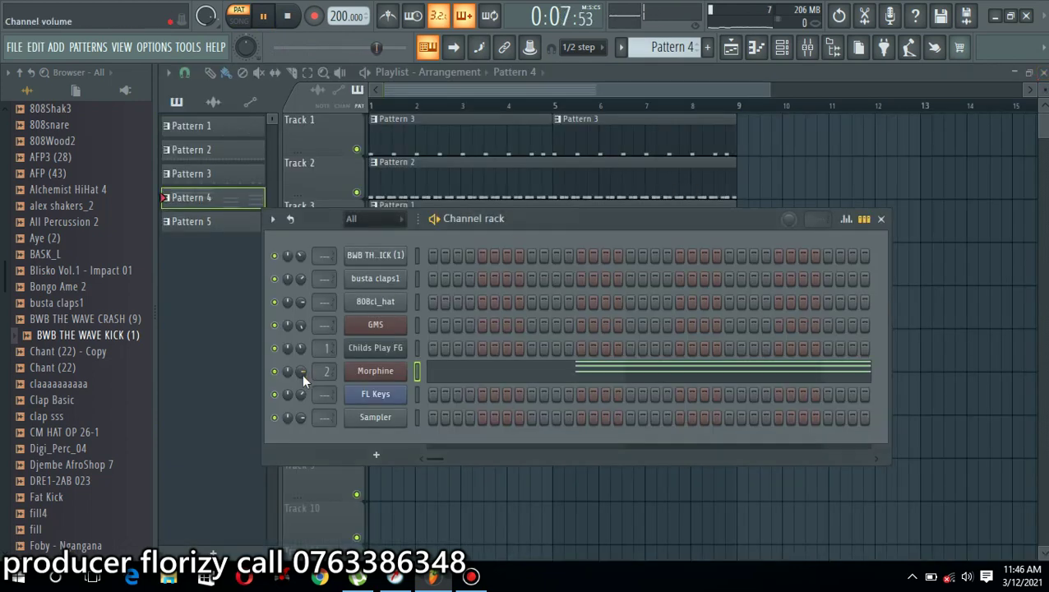
{"action": "left_click", "coordinate": [246, 25]}
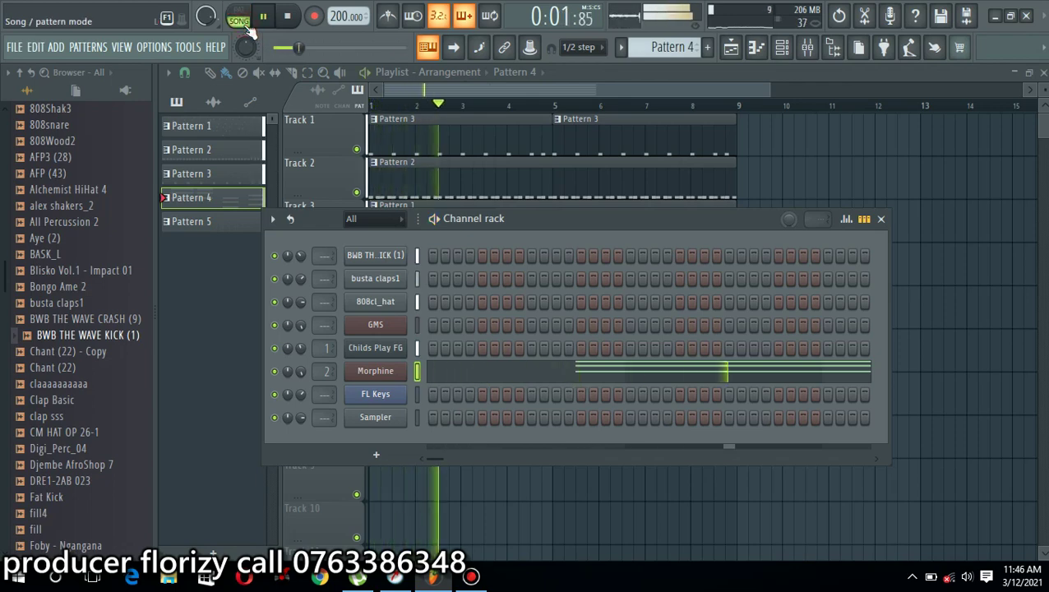
Step: Place the claaaaaaaaaa sample at bar 1 of Track 6 in the playlist and normalize it in its channel settings
{"action": "left_click", "coordinate": [745, 93]}
{"action": "left_click_drag", "start_coordinate": [747, 96], "coordinate": [788, 93]}
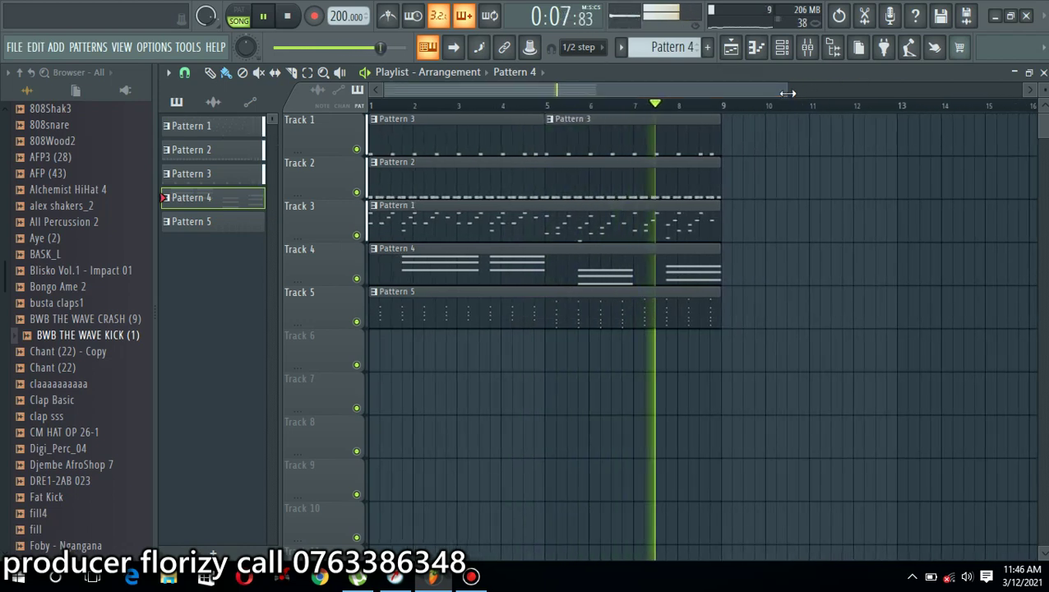
{"action": "left_click_drag", "start_coordinate": [59, 385], "coordinate": [380, 361]}
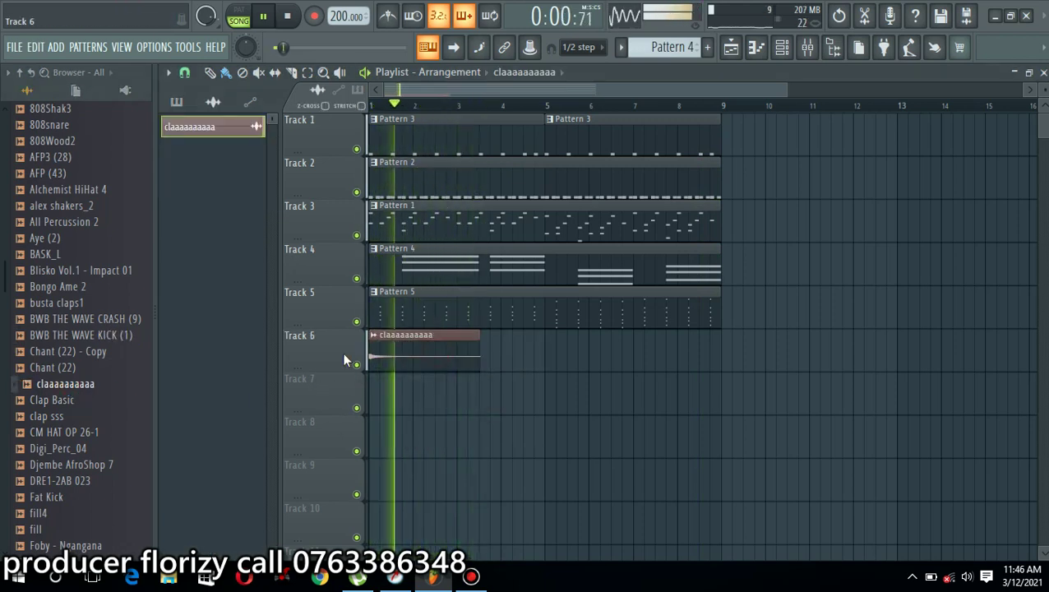
{"action": "double_click", "coordinate": [413, 352]}
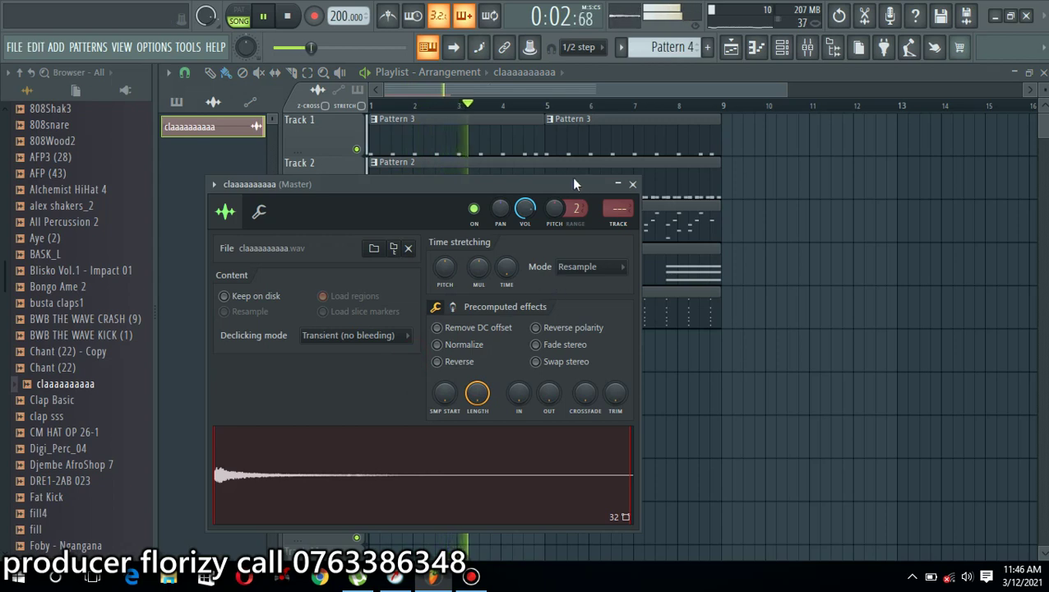
{"action": "left_click", "coordinate": [437, 345]}
{"action": "key", "text": "space"}
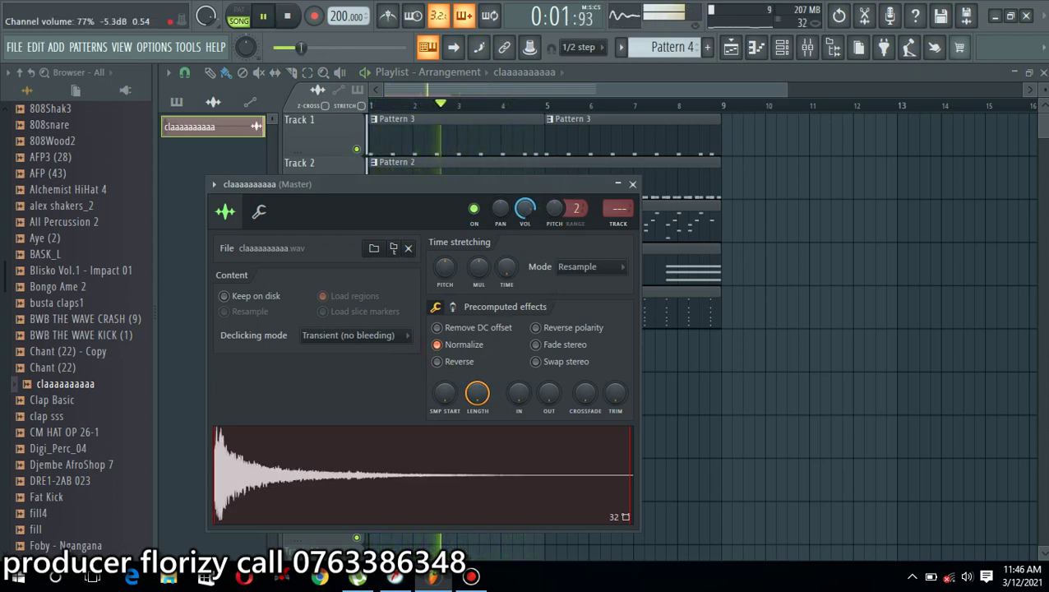
Step: Route the claaaaaaaaaa channel to a free mixer track and load Fruity Convolver in effect slot 4
{"action": "left_click", "coordinate": [214, 184]}
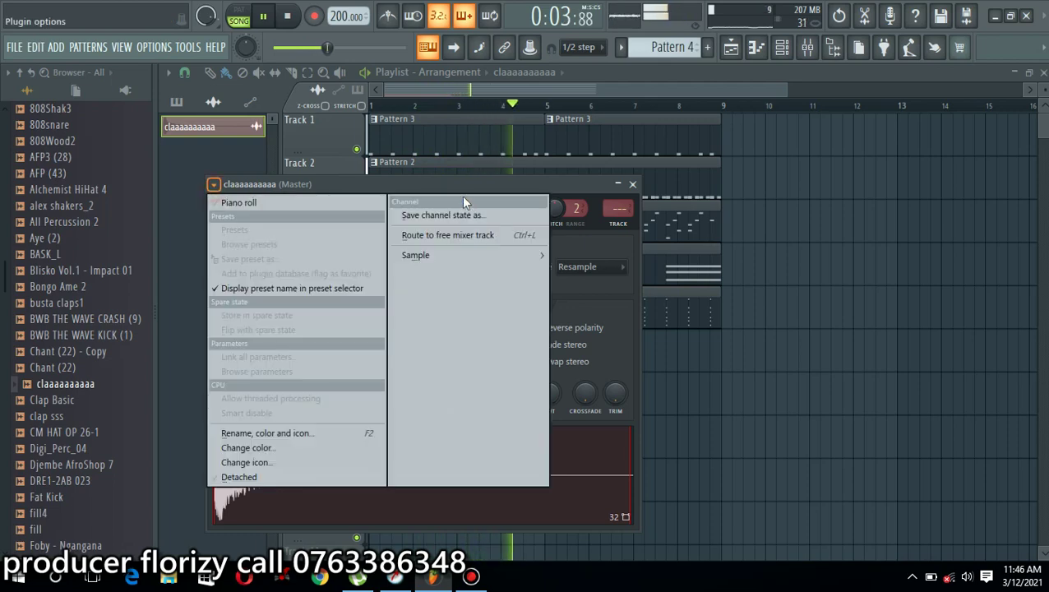
{"action": "left_click", "coordinate": [460, 234]}
{"action": "left_click", "coordinate": [912, 187]}
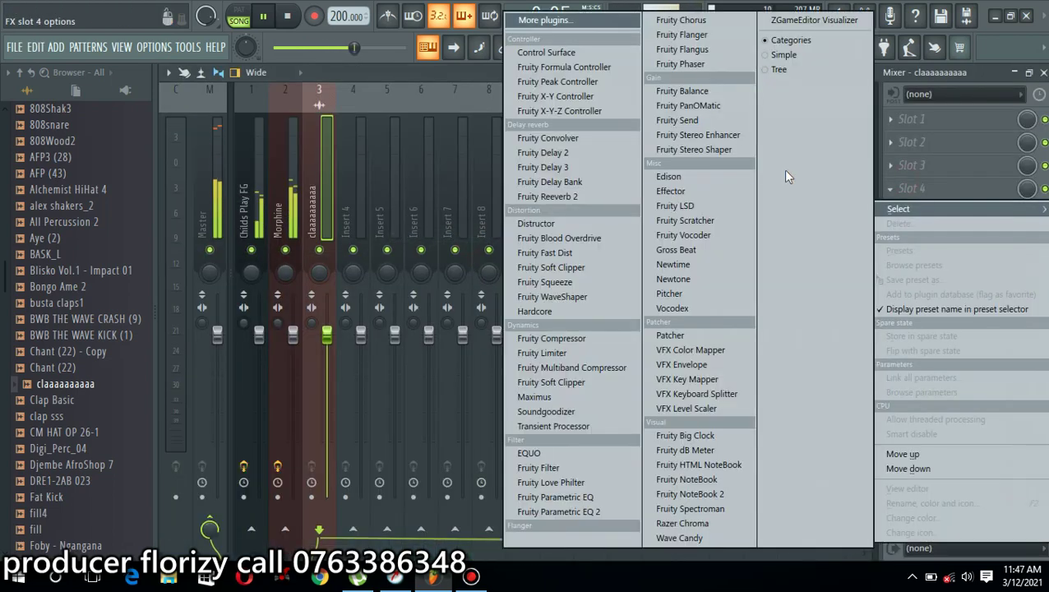
{"action": "left_click", "coordinate": [590, 139]}
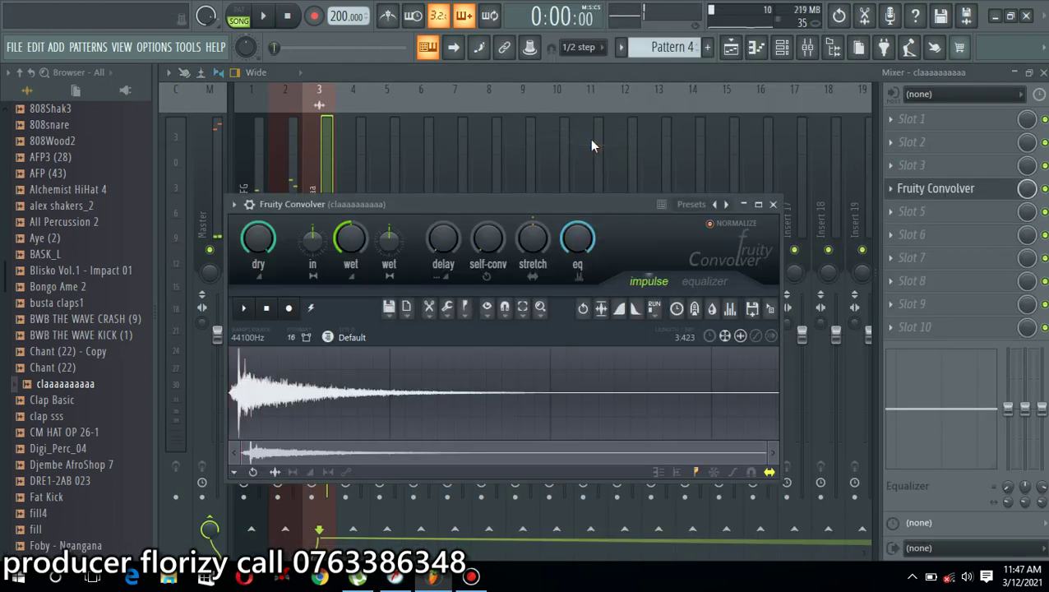
Step: Lower Fruity Convolver's dry level while the song plays, and close the plugin and the mixer
{"action": "key", "text": "space"}
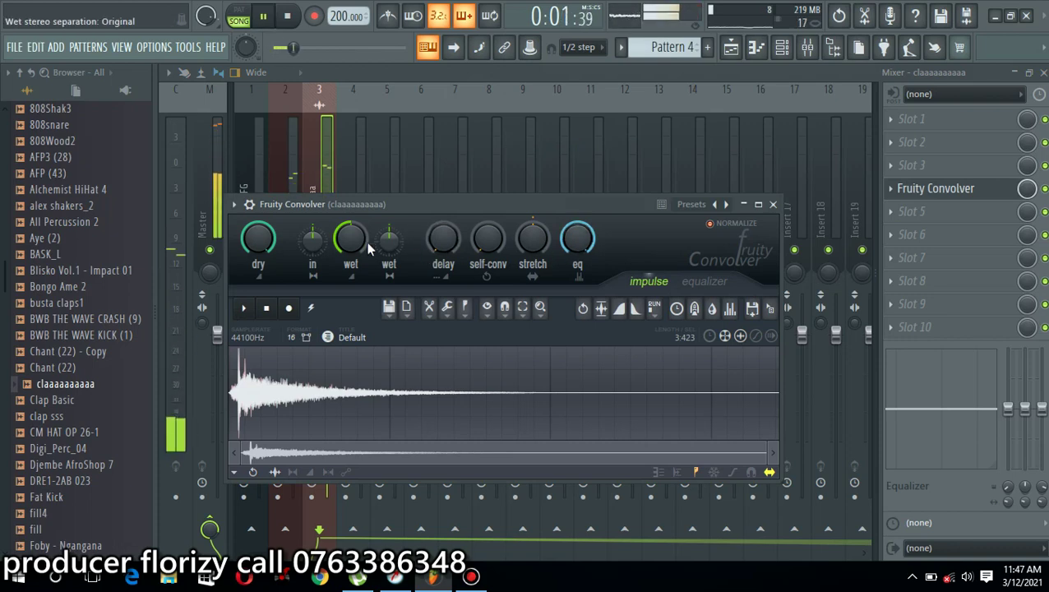
{"action": "key", "text": "space"}
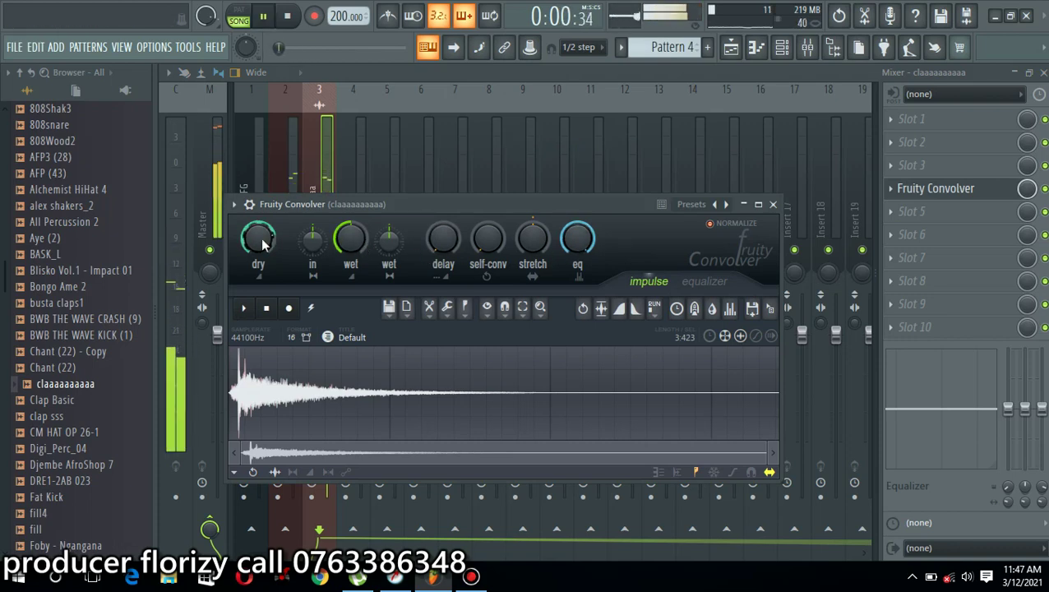
{"action": "left_click_drag", "start_coordinate": [263, 244], "coordinate": [263, 280]}
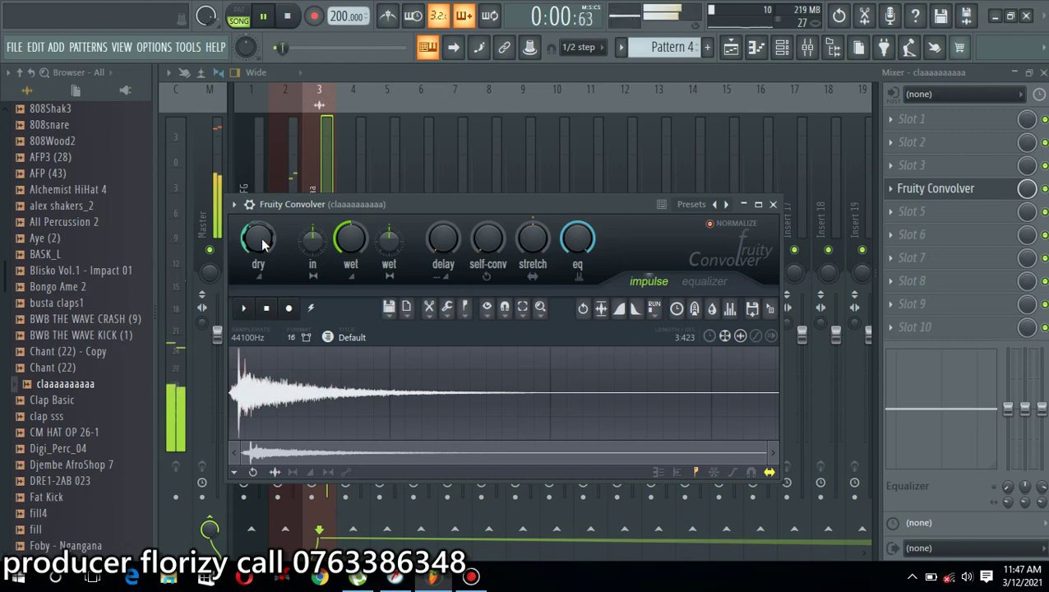
{"action": "left_click", "coordinate": [773, 204]}
{"action": "left_click", "coordinate": [1043, 72]}
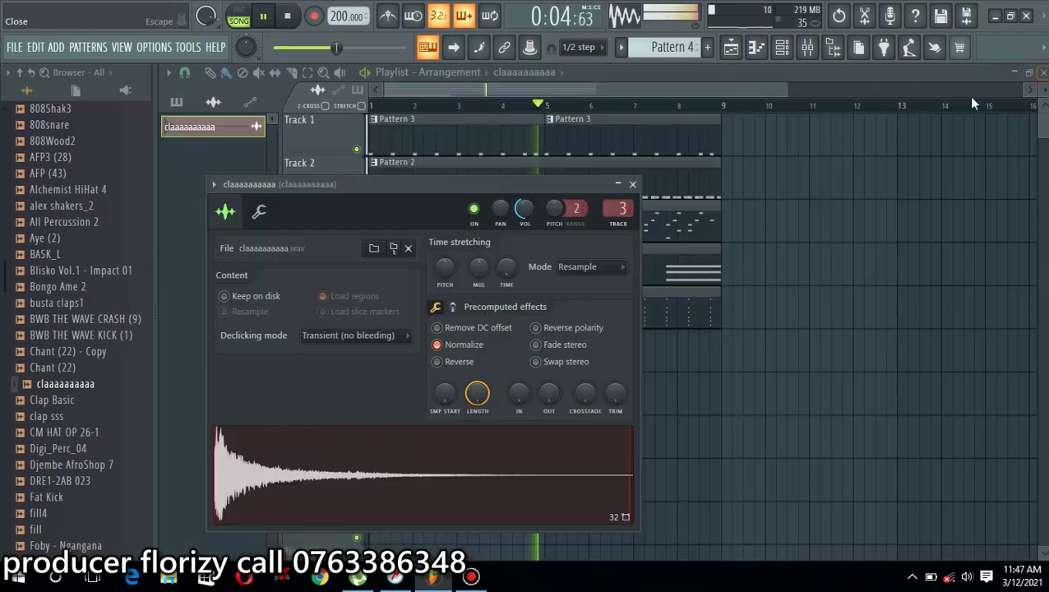
Step: Restart playback, set the claaaaaaaaaa channel volume to 65%, and close its channel settings
{"action": "key", "text": "space"}
{"action": "key", "text": "space"}
{"action": "left_click_drag", "start_coordinate": [525, 212], "coordinate": [525, 208]}
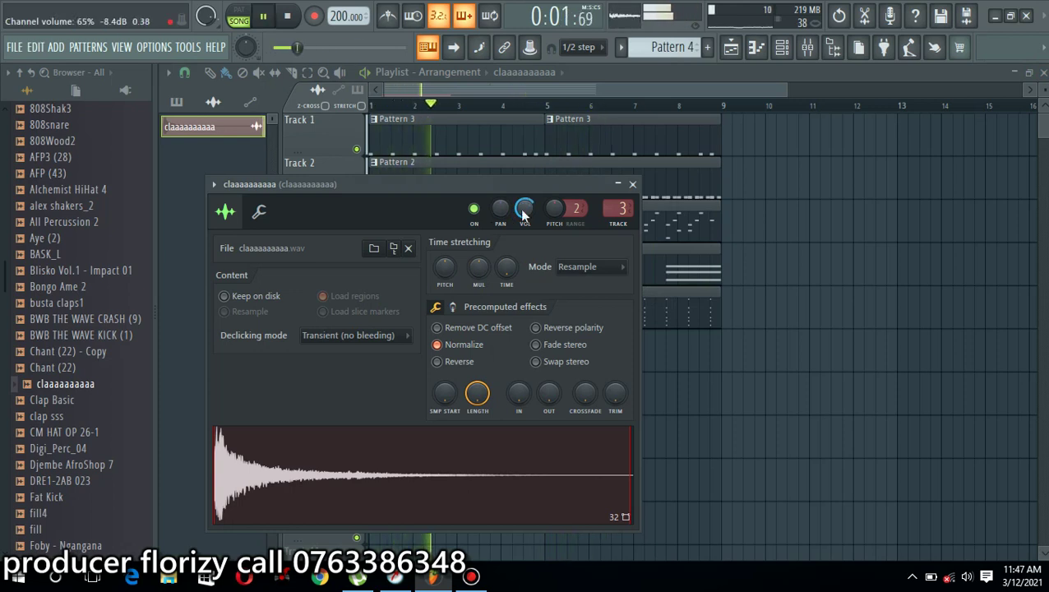
{"action": "left_click", "coordinate": [632, 184]}
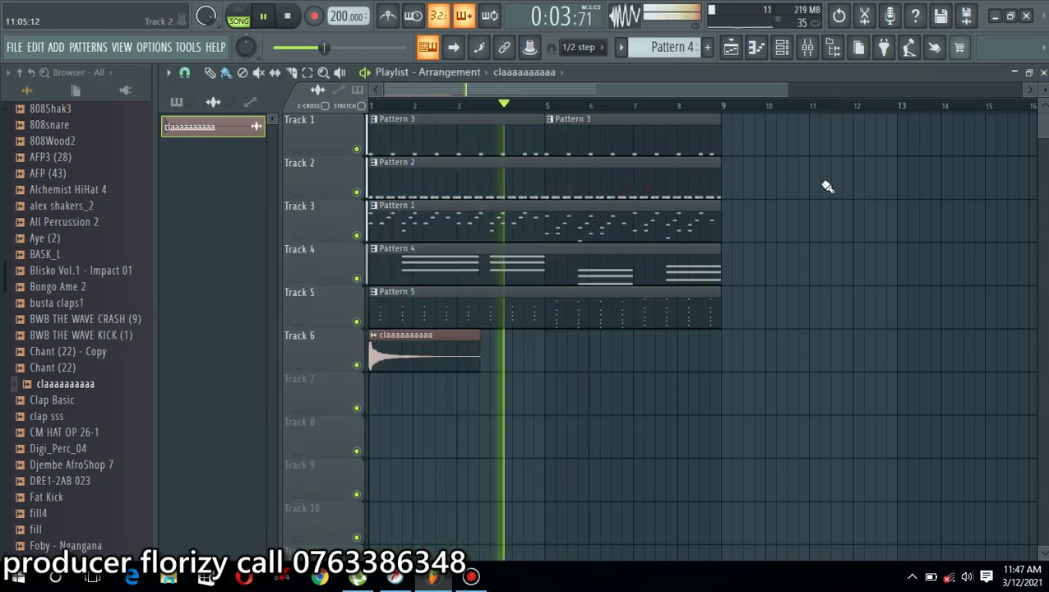
{"action": "left_click", "coordinate": [782, 48]}
{"action": "left_click_drag", "start_coordinate": [676, 47], "coordinate": [676, 38]}
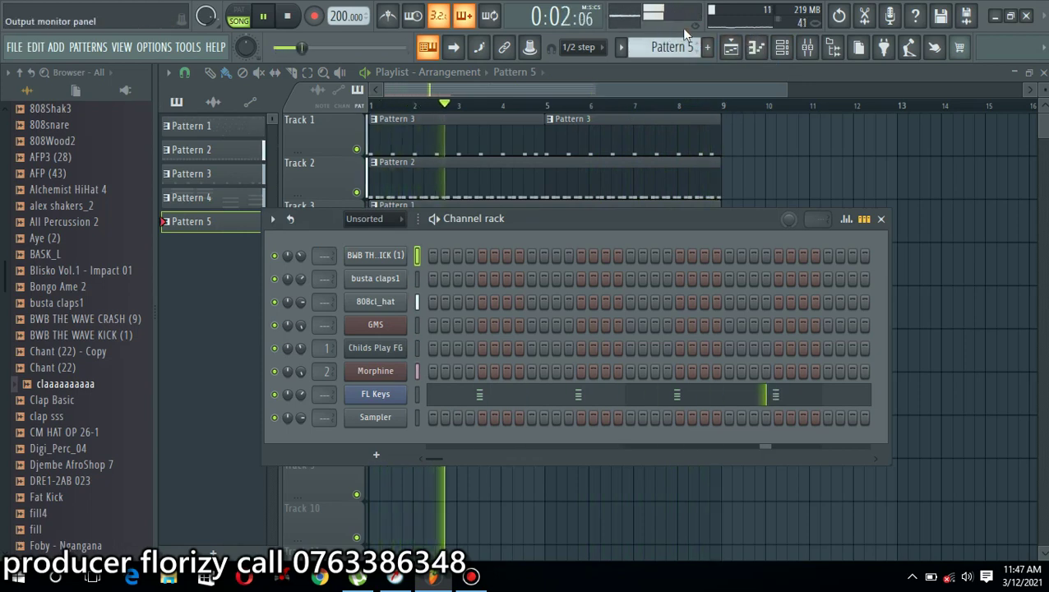
{"action": "key", "text": "space"}
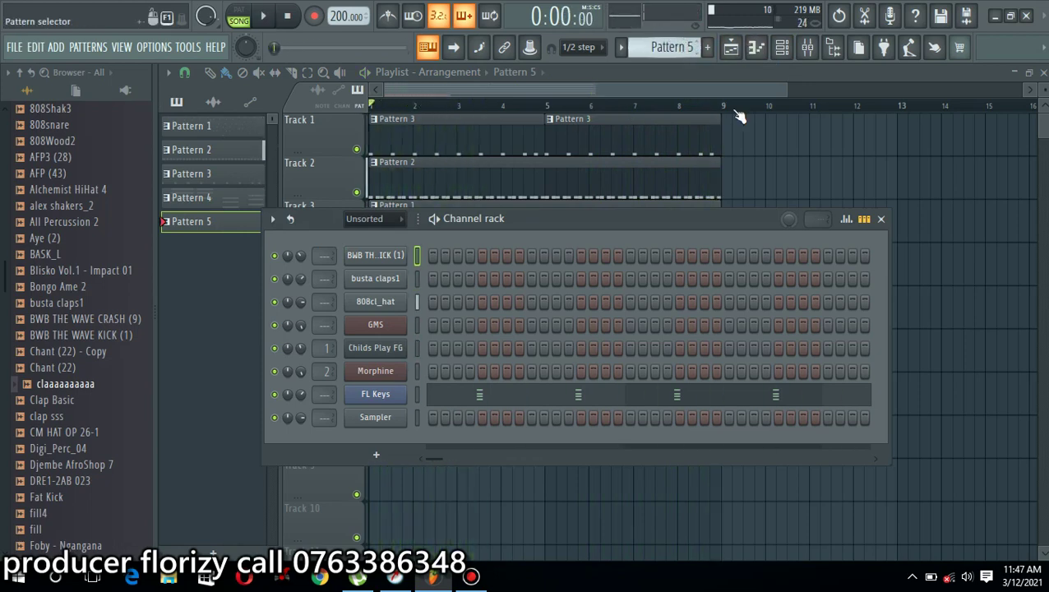
{"action": "key", "text": "F6"}
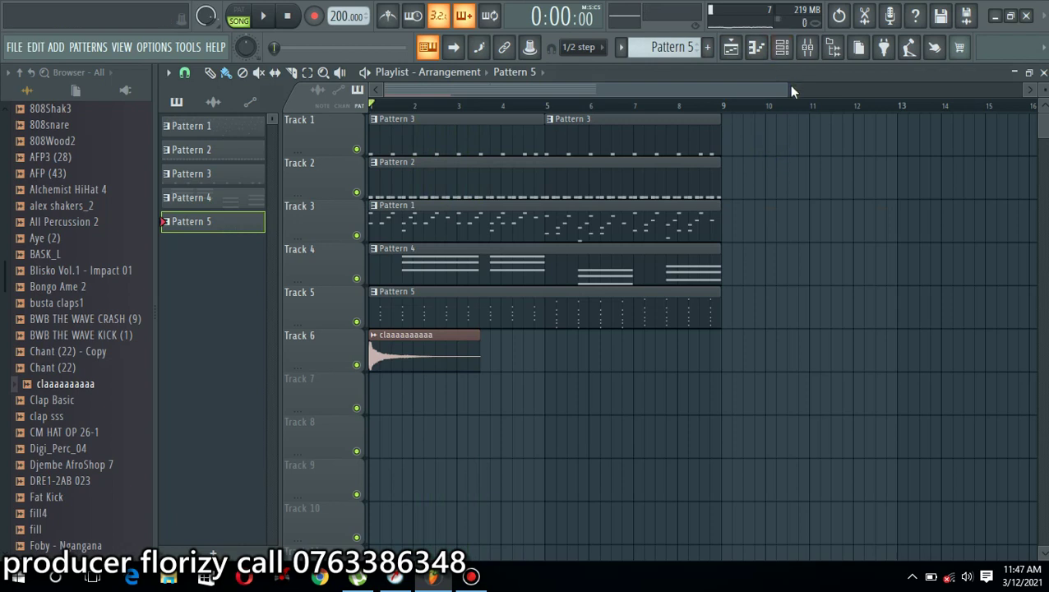
{"action": "left_click_drag", "start_coordinate": [788, 86], "coordinate": [676, 118]}
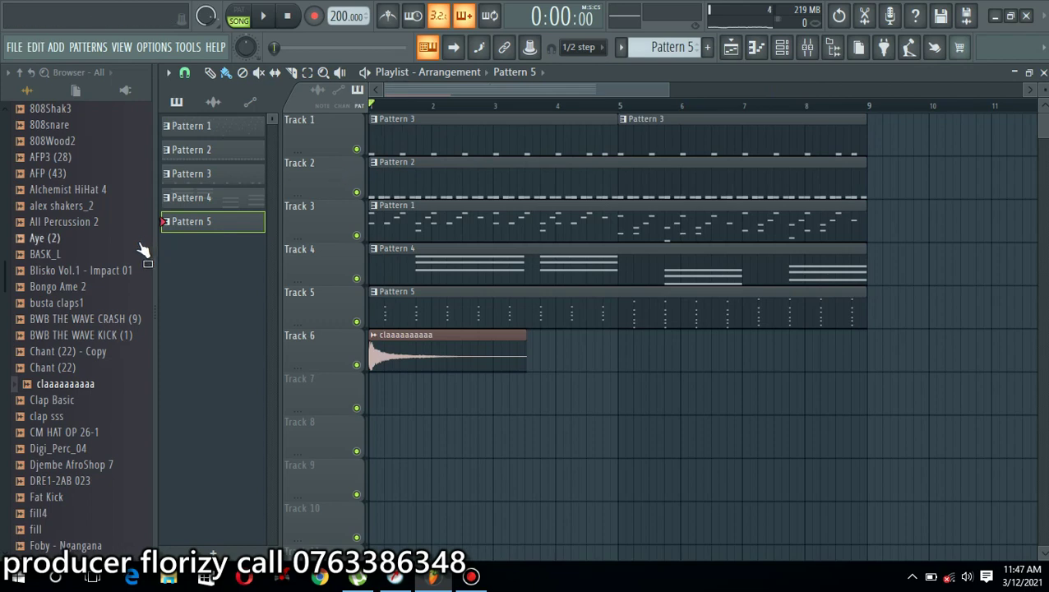
Step: Audition percussion samples such as All Percussion 2, 808Wood2 and AFP3 (28) against the playing song
{"action": "left_click", "coordinate": [91, 226]}
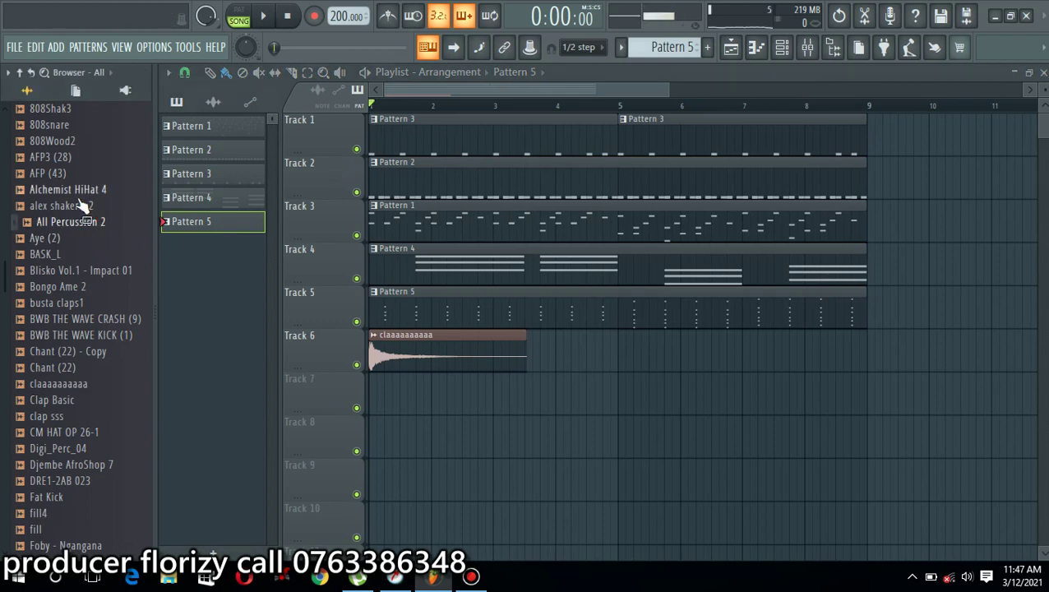
{"action": "left_click", "coordinate": [57, 157]}
{"action": "left_click", "coordinate": [70, 141]}
{"action": "left_click", "coordinate": [74, 157]}
{"action": "key", "text": "space"}
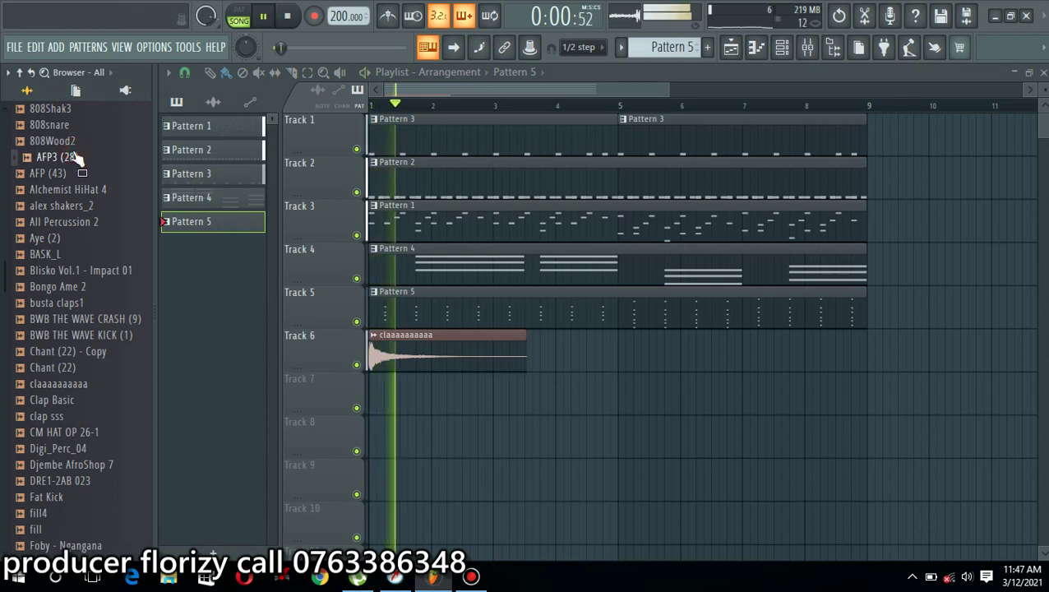
{"action": "left_click", "coordinate": [72, 157]}
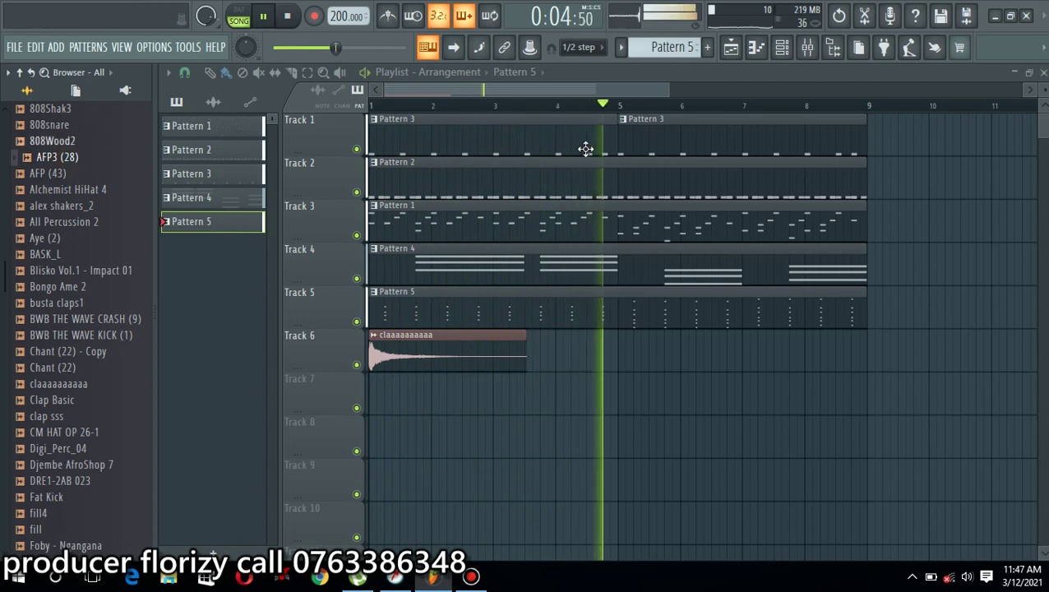
Step: Stop playback, switch to Pattern 2, and add the AFP3 (28) sample as a new channel below 808cl_hat
{"action": "left_click", "coordinate": [808, 47]}
{"action": "key", "text": "space"}
{"action": "scroll", "coordinate": [681, 52], "scroll_direction": "down", "scroll_amount": 3}
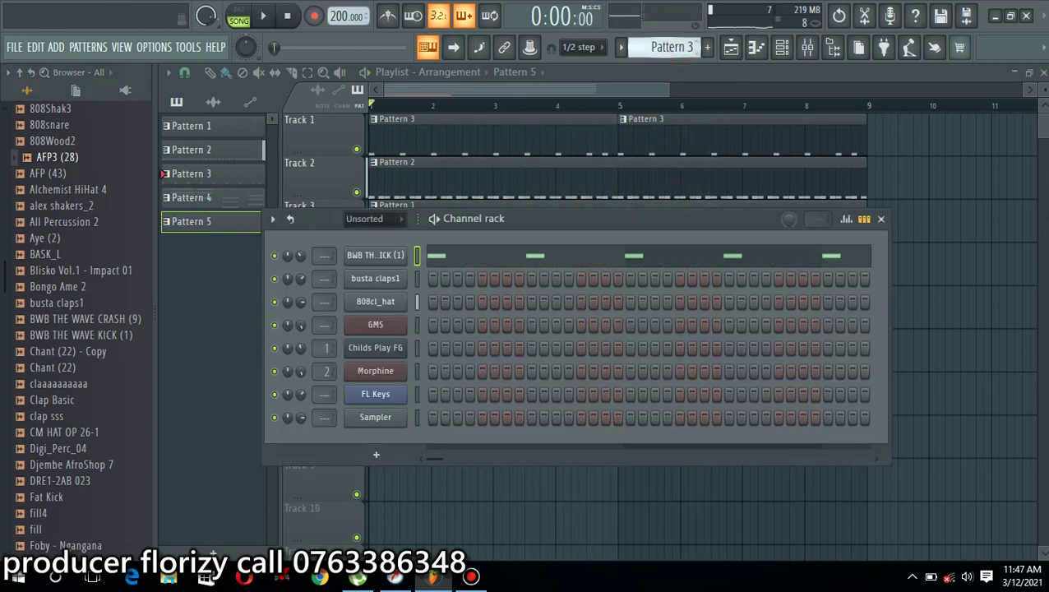
{"action": "left_click_drag", "start_coordinate": [59, 169], "coordinate": [395, 321]}
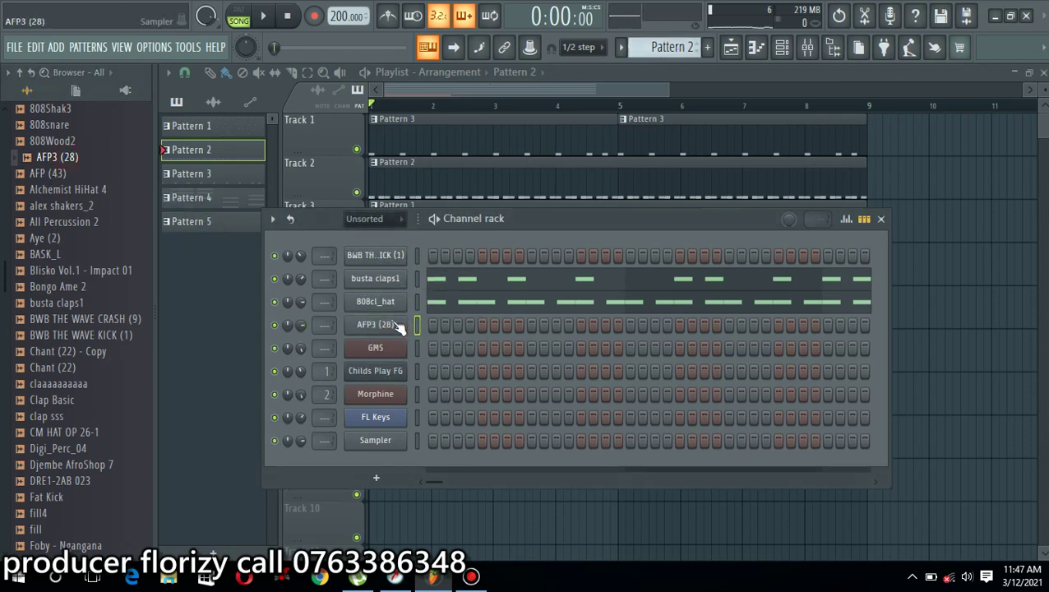
Step: Open the AFP3 (28) piano roll and place half-step C5 notes across bar 1, including ones on steps 5 and 13
{"action": "right_click", "coordinate": [396, 324]}
{"action": "left_click", "coordinate": [436, 327]}
{"action": "key", "text": "space"}
{"action": "key", "text": "space"}
{"action": "left_click", "coordinate": [296, 392]}
{"action": "key", "text": "space"}
{"action": "key", "text": "space"}
{"action": "left_click_drag", "start_coordinate": [297, 391], "coordinate": [332, 393]}
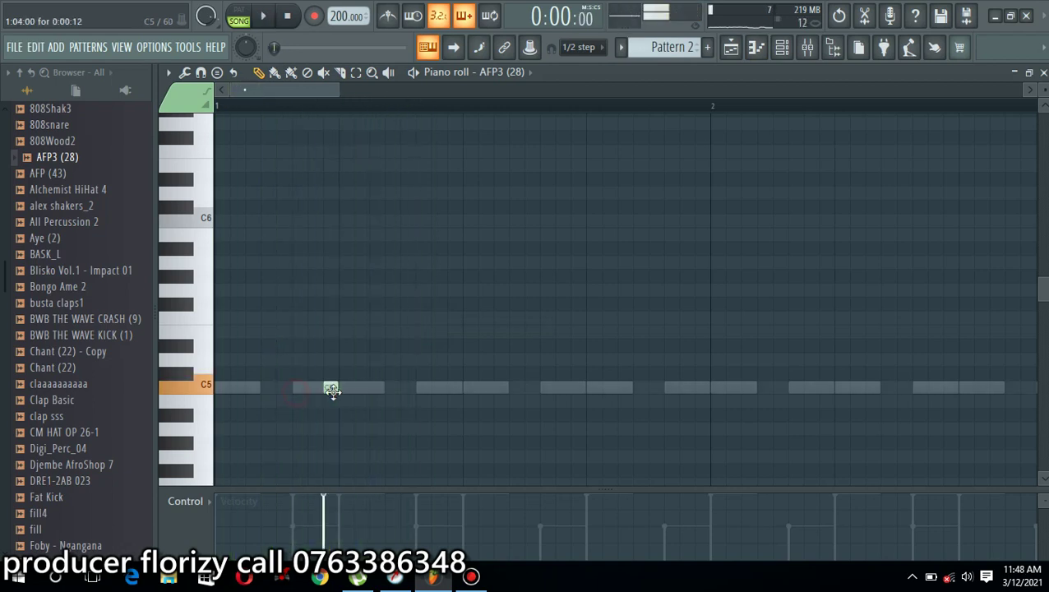
{"action": "key", "text": "space"}
{"action": "left_click", "coordinate": [422, 389]}
{"action": "left_click", "coordinate": [548, 391]}
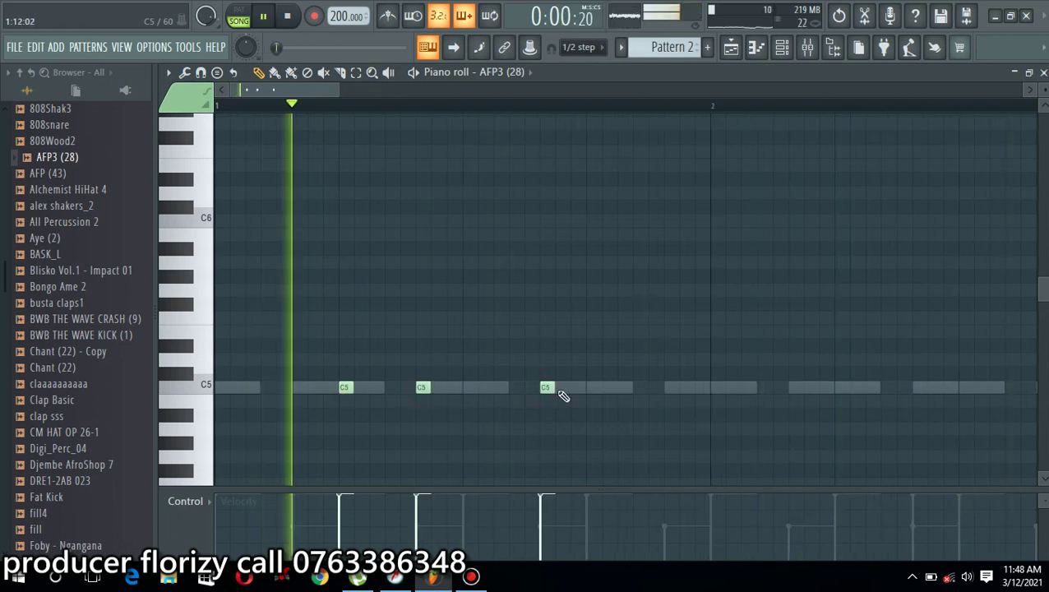
{"action": "left_click_drag", "start_coordinate": [547, 390], "coordinate": [595, 390]}
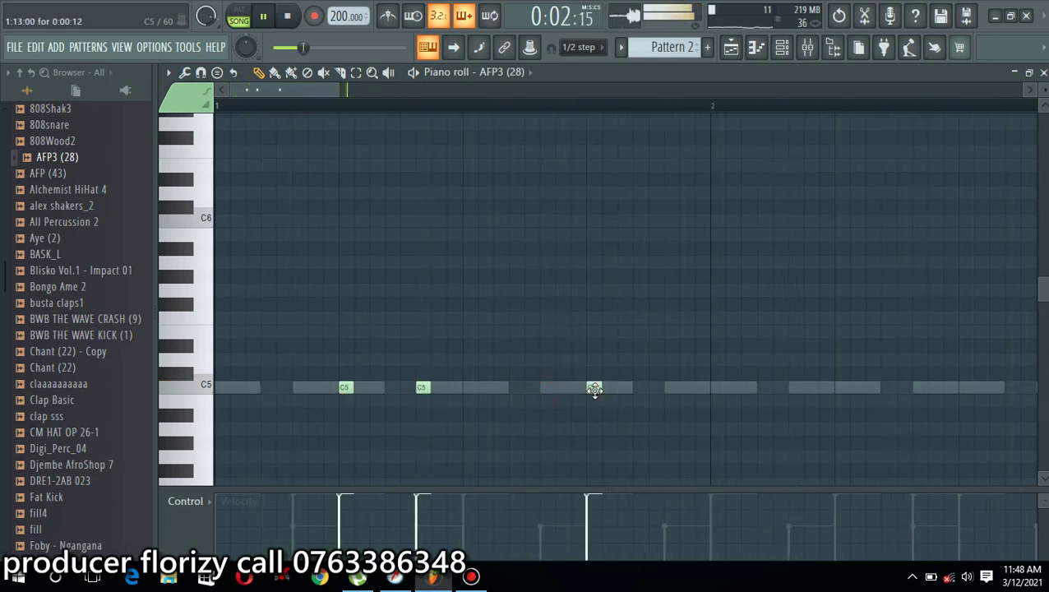
Step: Select bar 1 of the AFP3 (28) notes, duplicate it bar by bar through bar 8, and clear the note selection
{"action": "left_click_drag", "start_coordinate": [713, 107], "coordinate": [2, 194]}
{"action": "key", "text": "ctrl+b"}
{"action": "key", "text": "ctrl+b"}
{"action": "key", "text": "ctrl+b"}
{"action": "key", "text": "ctrl+b"}
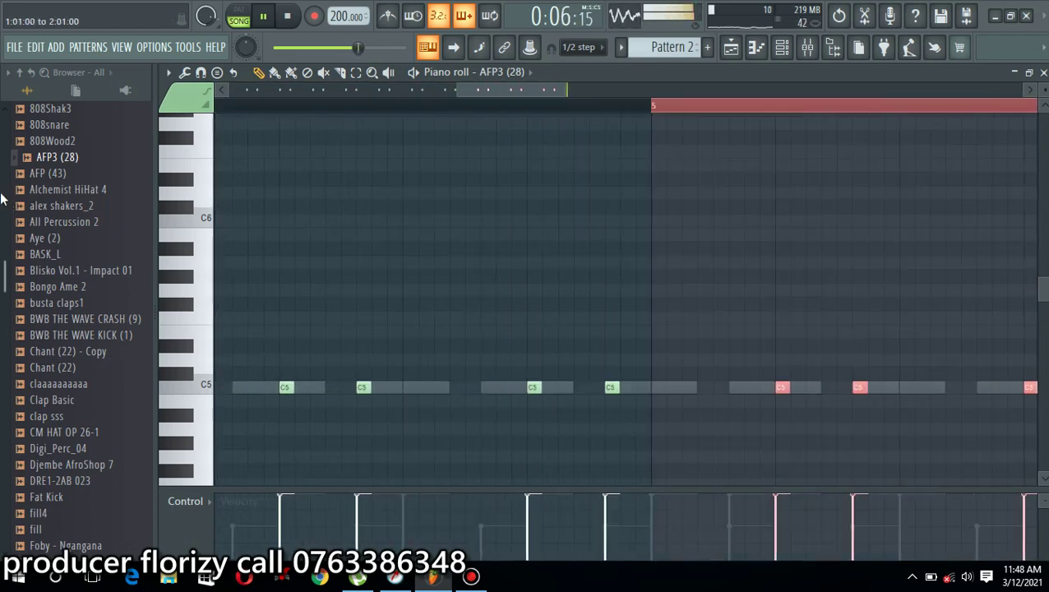
{"action": "key", "text": "ctrl+b"}
{"action": "key", "text": "ctrl+b"}
{"action": "key", "text": "ctrl+b"}
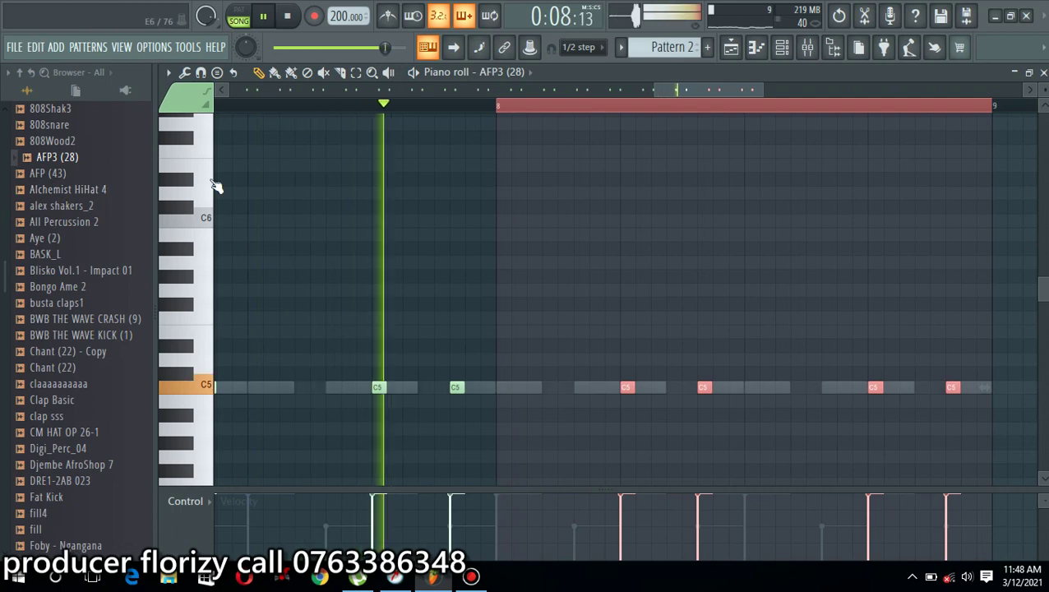
{"action": "right_click", "coordinate": [621, 227]}
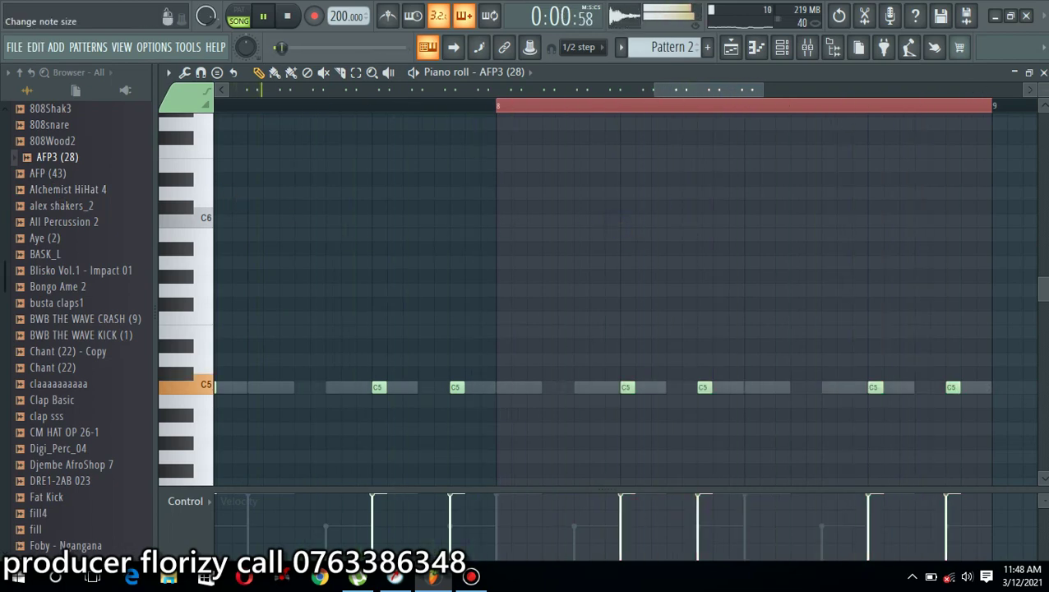
Step: Close the piano roll, lower the AFP3 (28) channel's volume, and return to the playlist
{"action": "left_click", "coordinate": [1044, 73]}
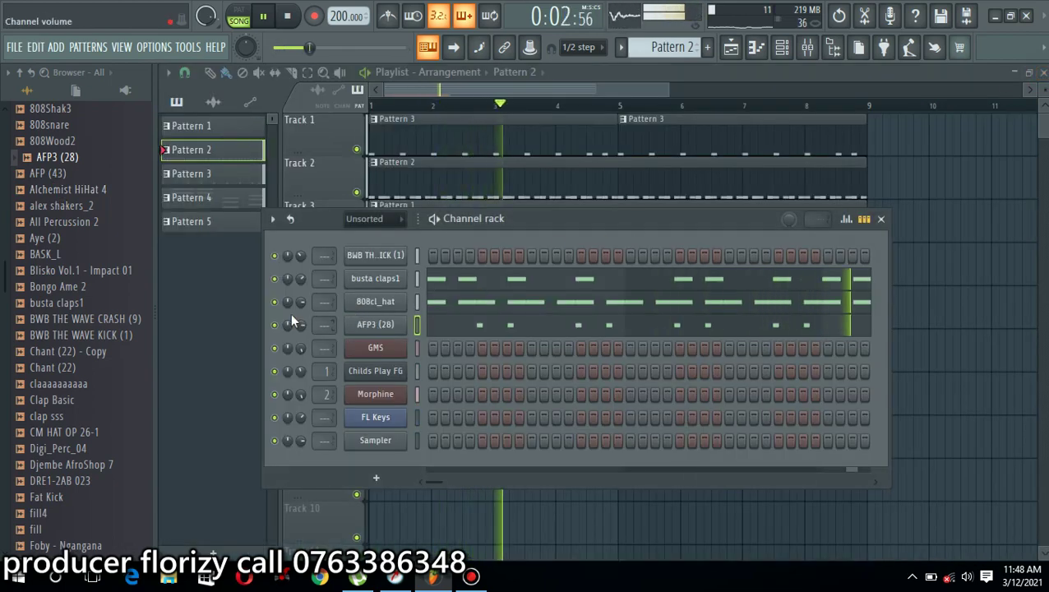
{"action": "left_click_drag", "start_coordinate": [301, 323], "coordinate": [301, 346]}
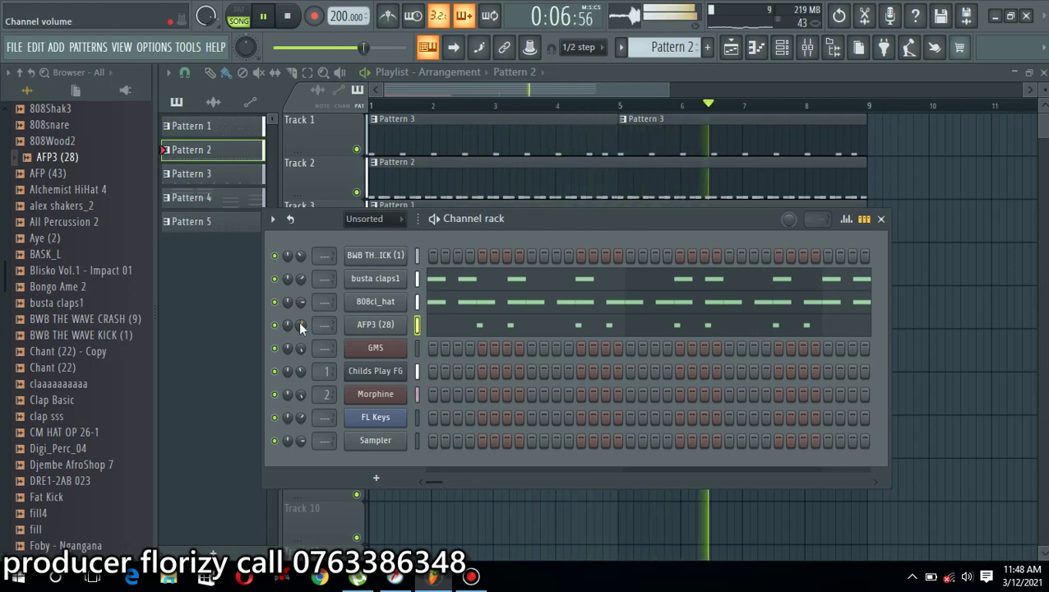
{"action": "key", "text": "F6"}
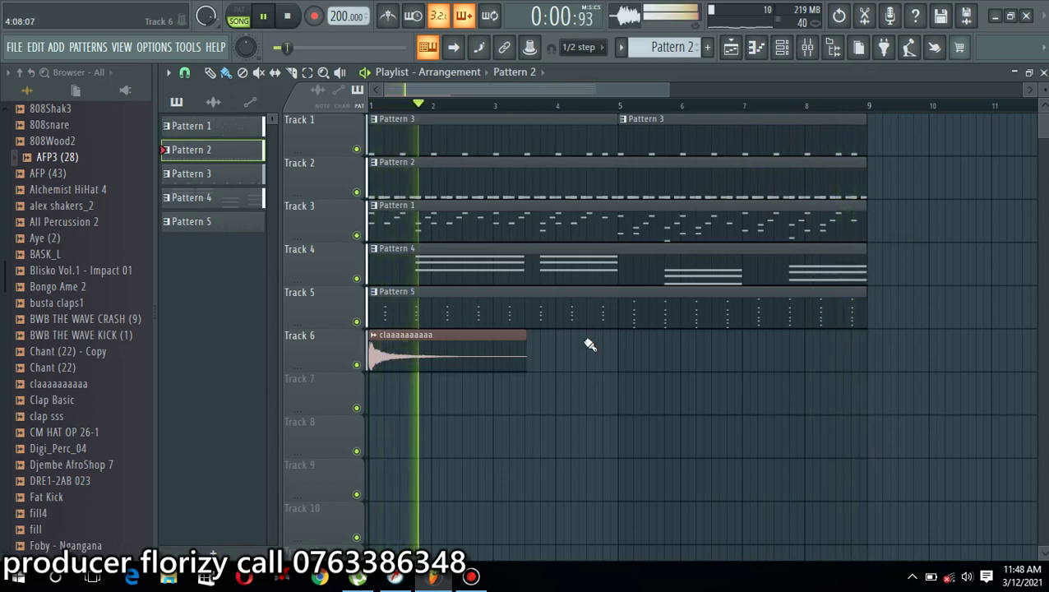
{"action": "mouse_move", "coordinate": [461, 6]}
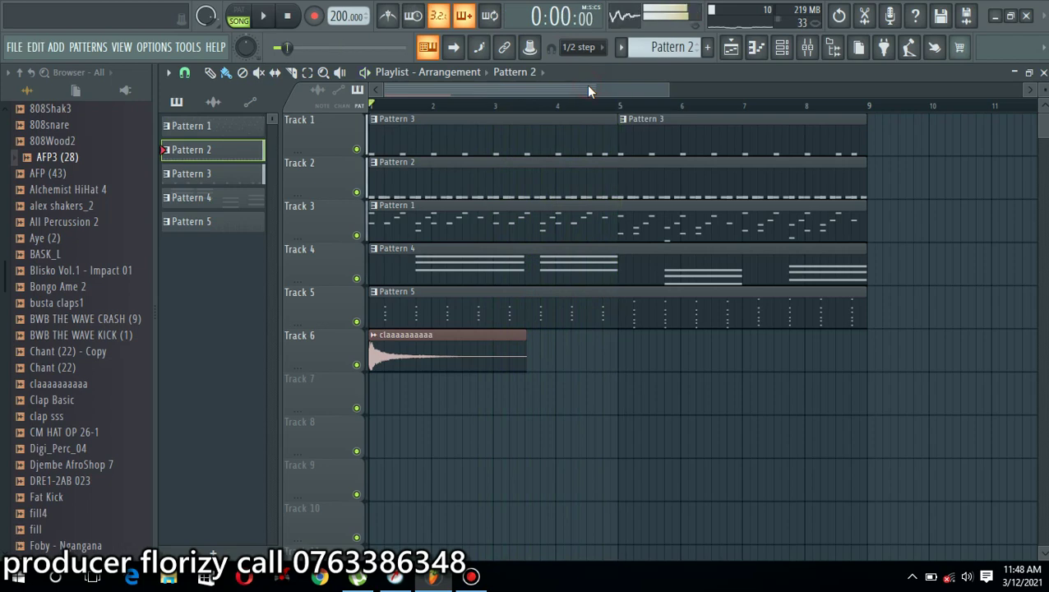
Step: Stop playback, open the mixer, and load Fruity Blood Overdrive into slot 4 of the Master track
{"action": "key", "text": "space"}
{"action": "left_click", "coordinate": [808, 48]}
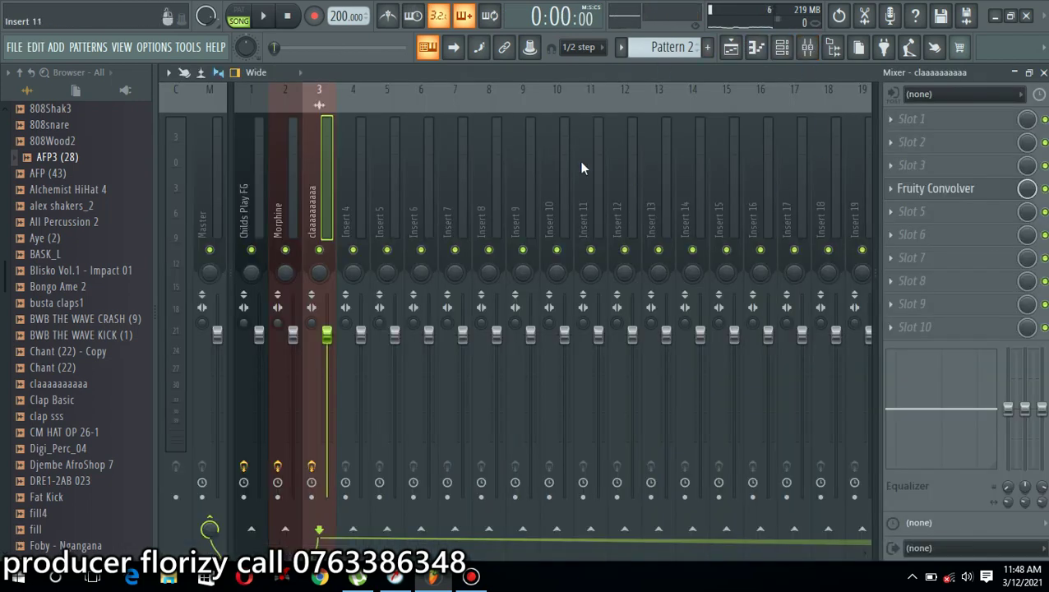
{"action": "left_click", "coordinate": [206, 218]}
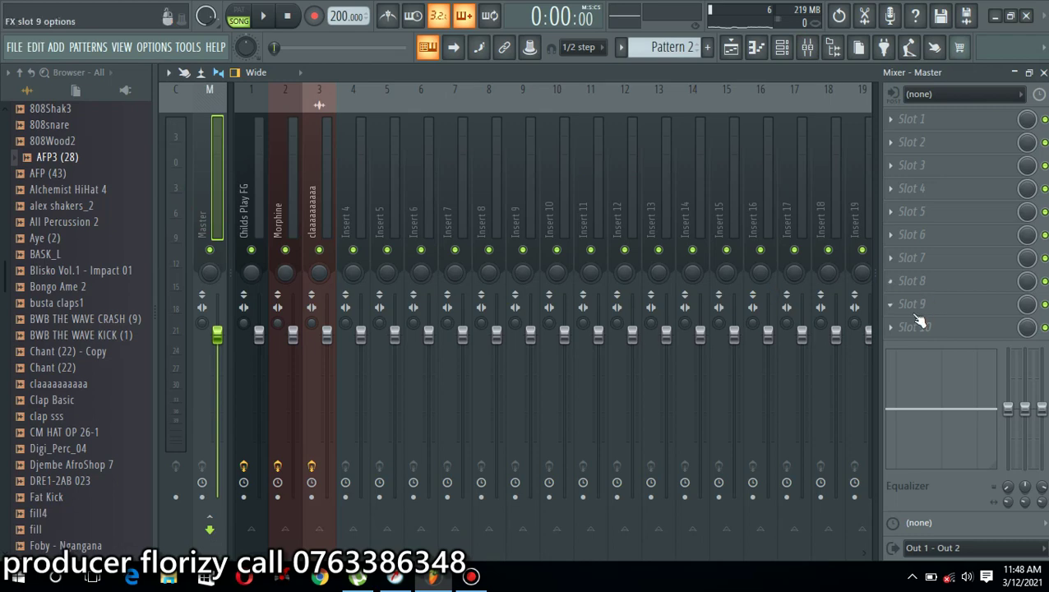
{"action": "left_click", "coordinate": [897, 190]}
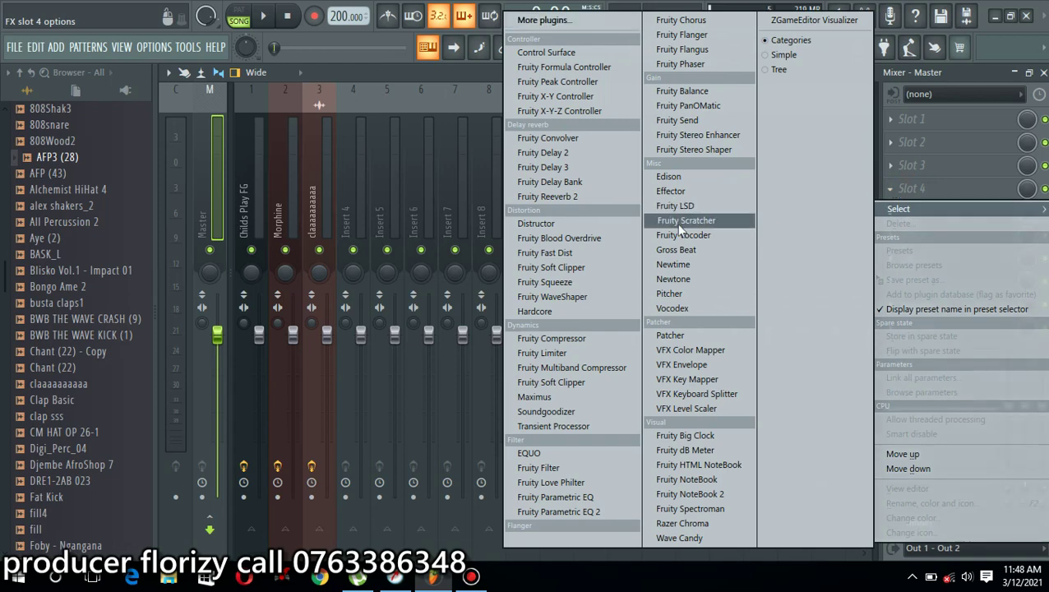
{"action": "left_click", "coordinate": [595, 240]}
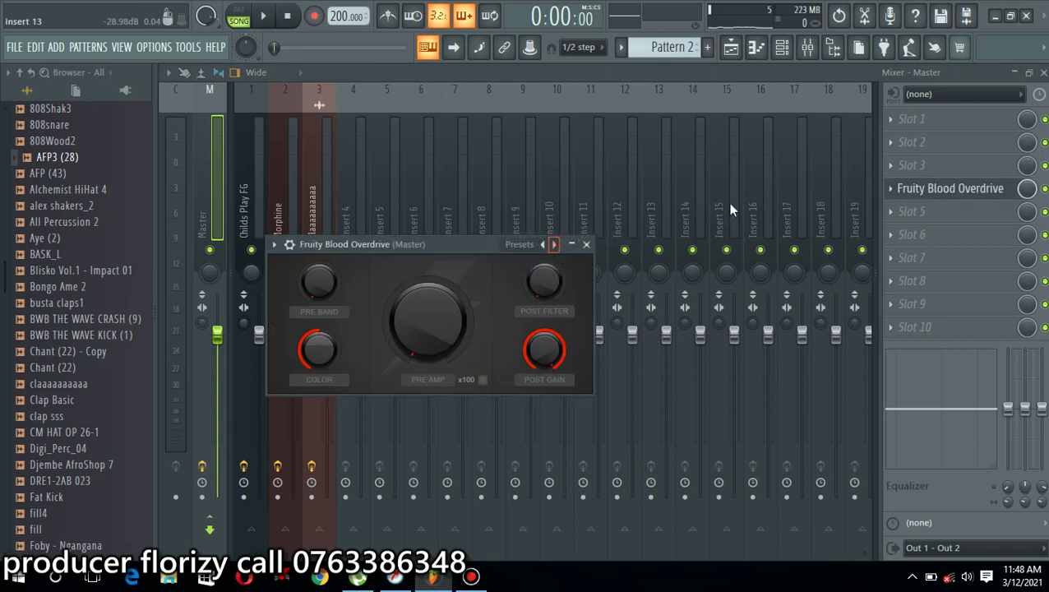
Step: Play the song to compare the master with Fruity Blood Overdrive bypassed and enabled, leaving the effect enabled and playback stopped
{"action": "key", "text": "space"}
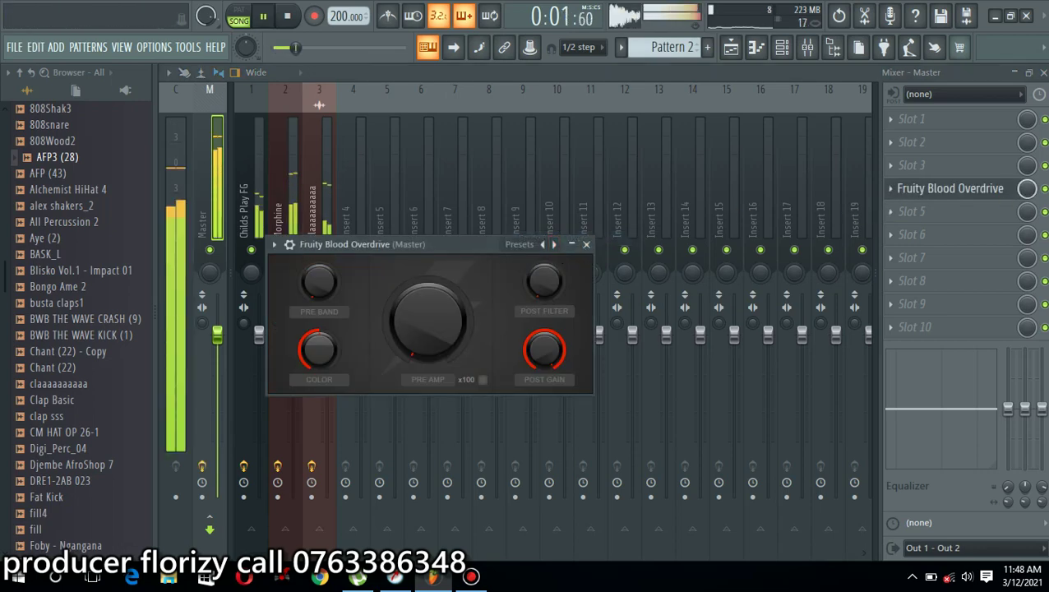
{"action": "left_click", "coordinate": [1046, 189]}
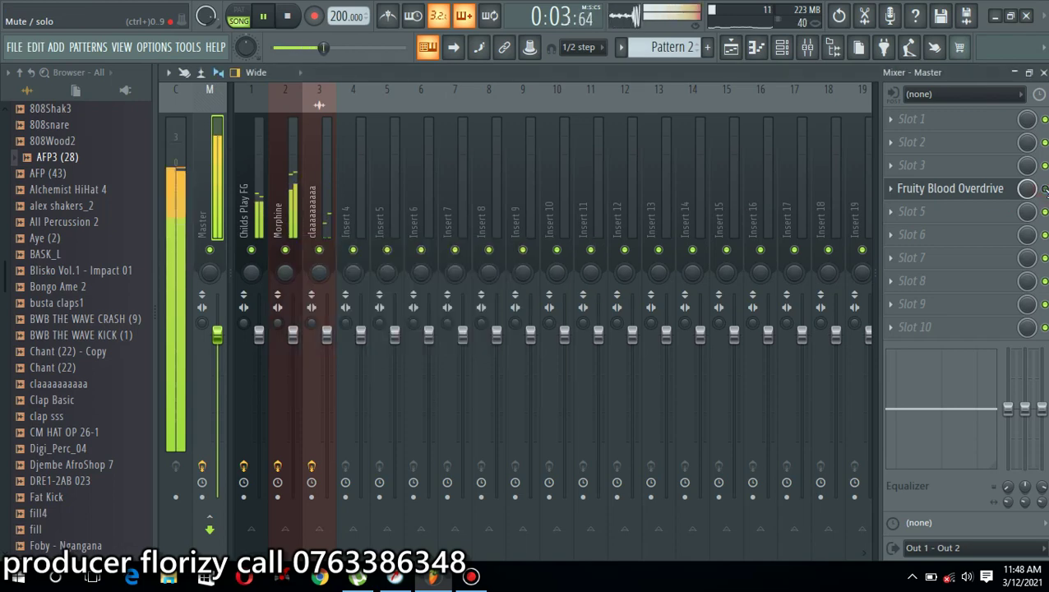
{"action": "key", "text": "space"}
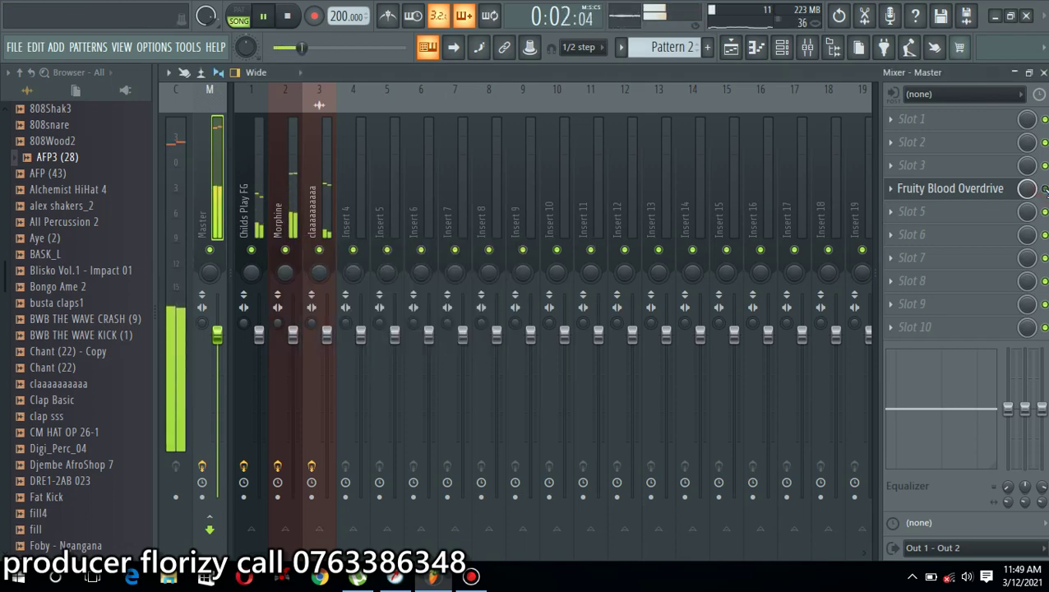
{"action": "key", "text": "space"}
{"action": "key", "text": "space"}
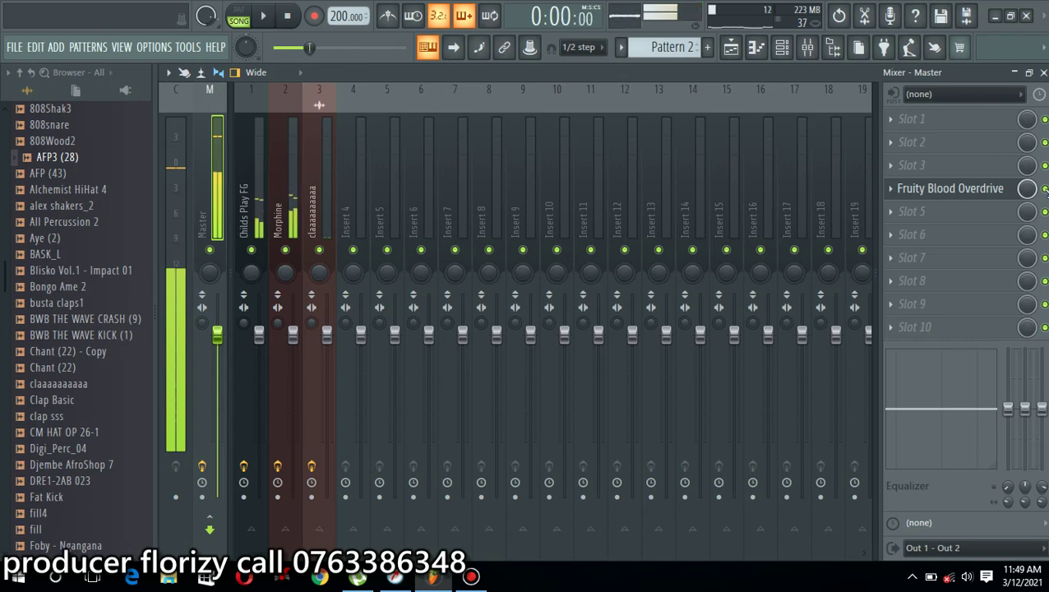
{"action": "key", "text": "space"}
Step: Reopen Fruity Blood Overdrive on the Master, reposition its window, and play the song while testing the Pre Amp control
{"action": "left_click", "coordinate": [977, 191]}
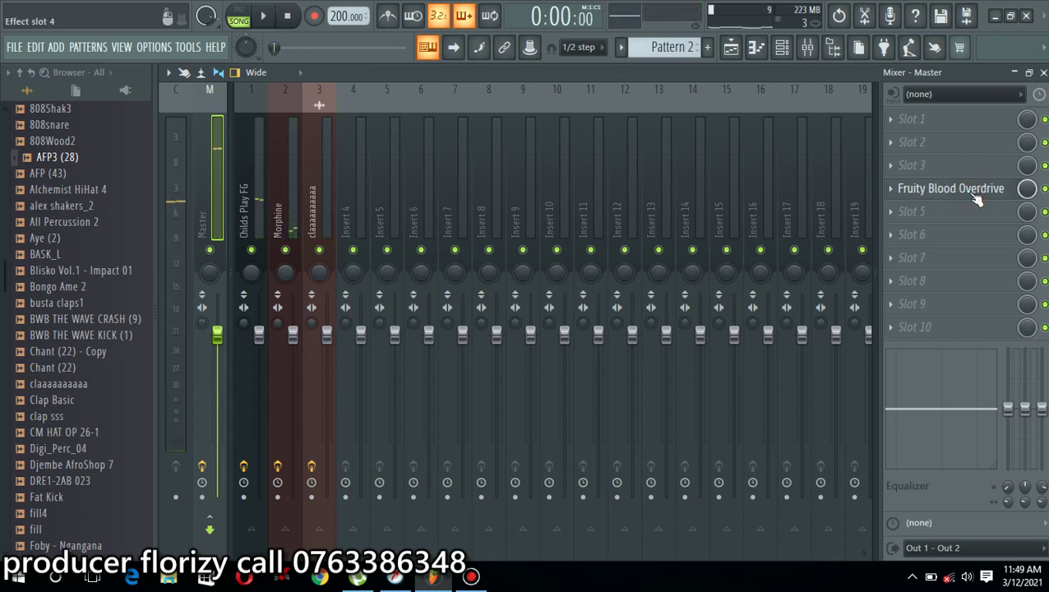
{"action": "left_click_drag", "start_coordinate": [414, 245], "coordinate": [496, 148]}
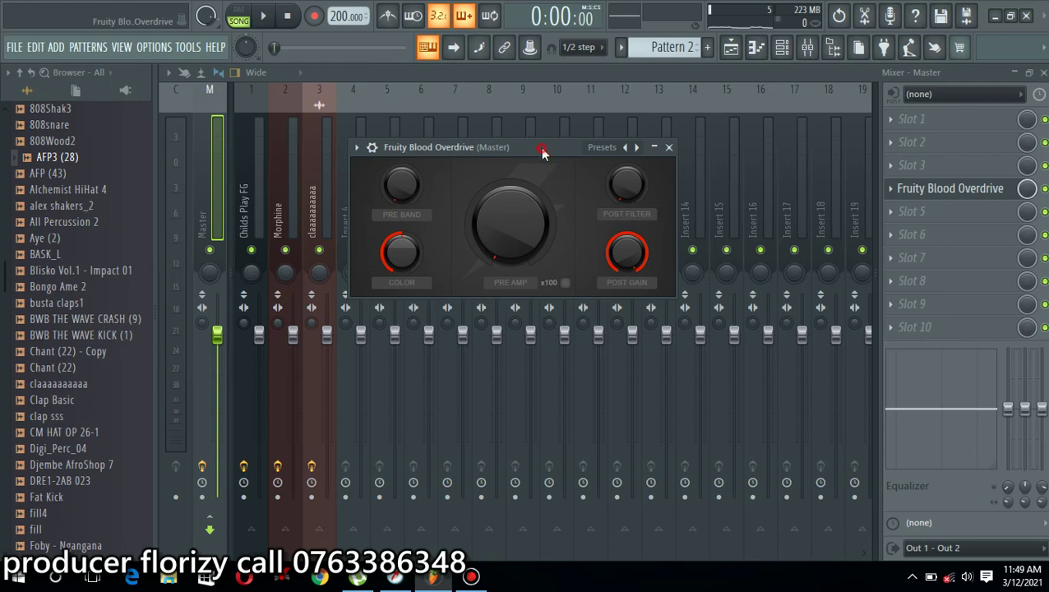
{"action": "left_click_drag", "start_coordinate": [542, 148], "coordinate": [539, 176]}
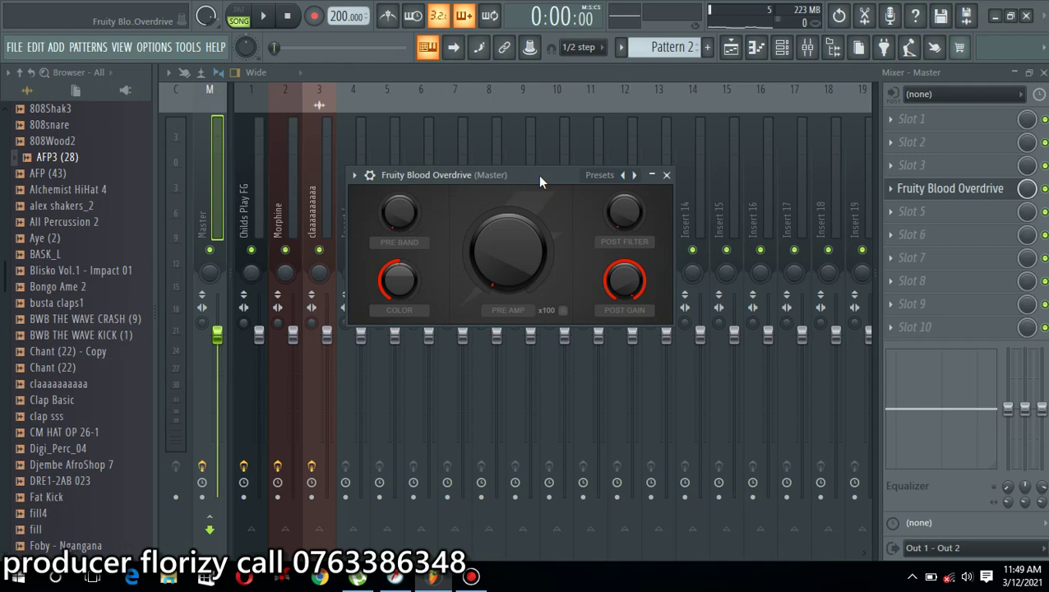
{"action": "key", "text": "space"}
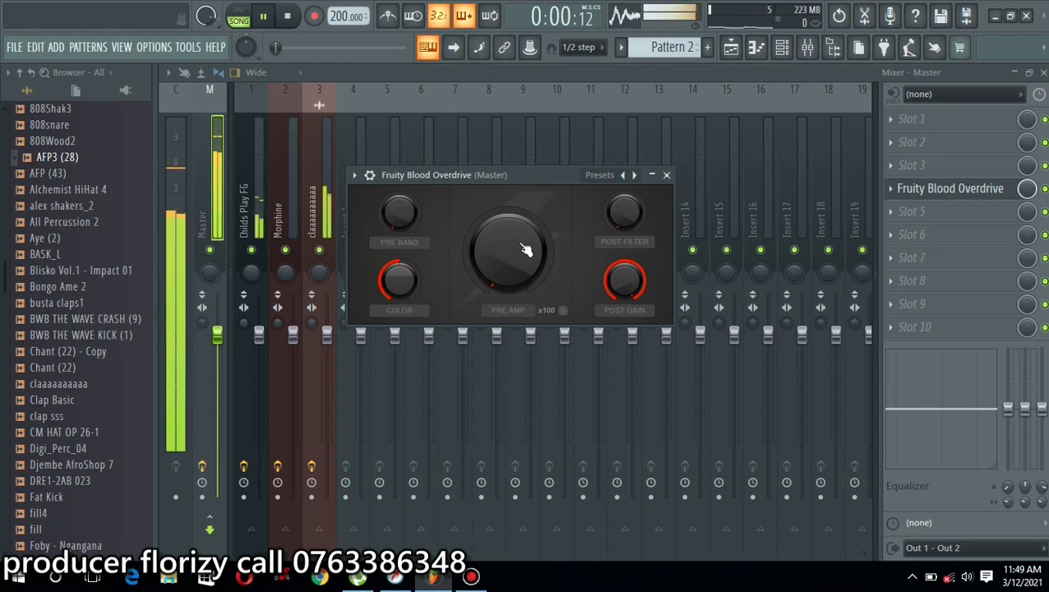
{"action": "mouse_move", "coordinate": [527, 250]}
{"action": "left_mouse_down"}
{"action": "mouse_move", "coordinate": [527, 209]}
{"action": "mouse_move", "coordinate": [526, 251]}
{"action": "left_mouse_up"}
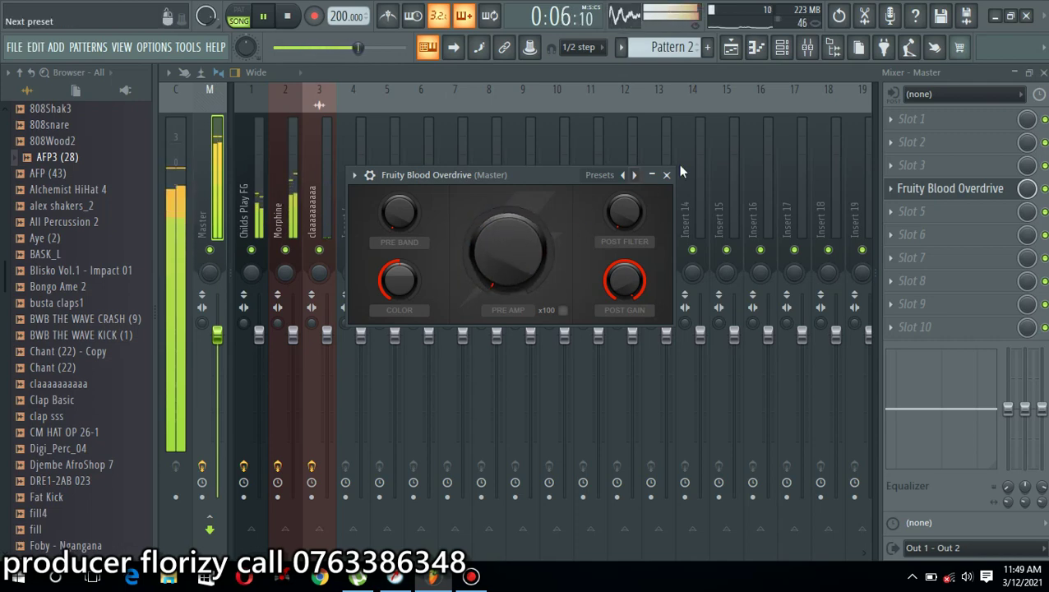
Step: Audition the Fruity Blood Overdrive presets, comparing Drive with Reset, settle on Reset, then stop playback and close the plugin
{"action": "left_click", "coordinate": [636, 176]}
{"action": "left_click", "coordinate": [637, 176]}
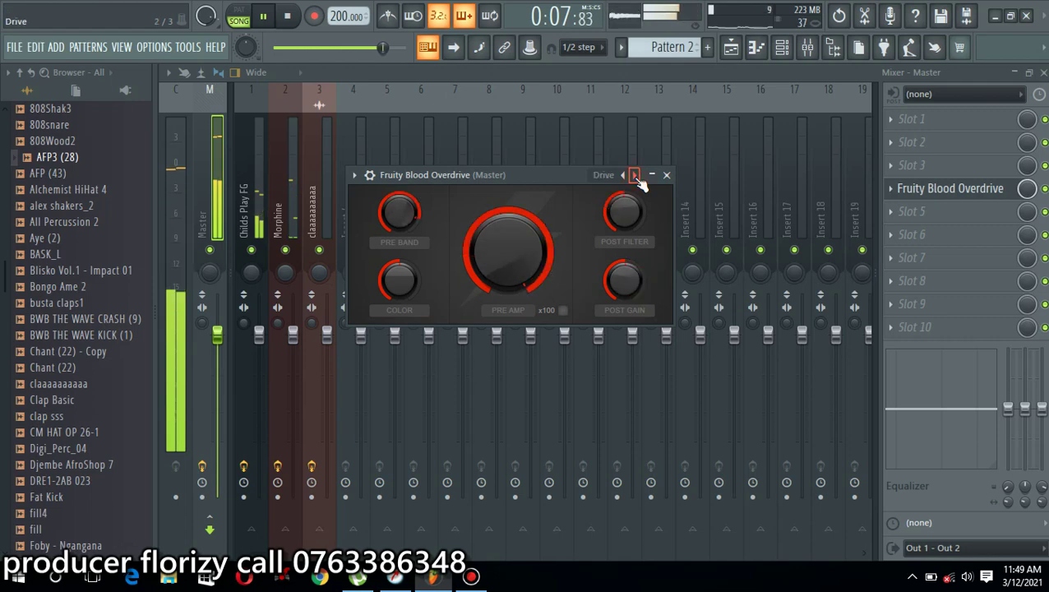
{"action": "left_click", "coordinate": [637, 176]}
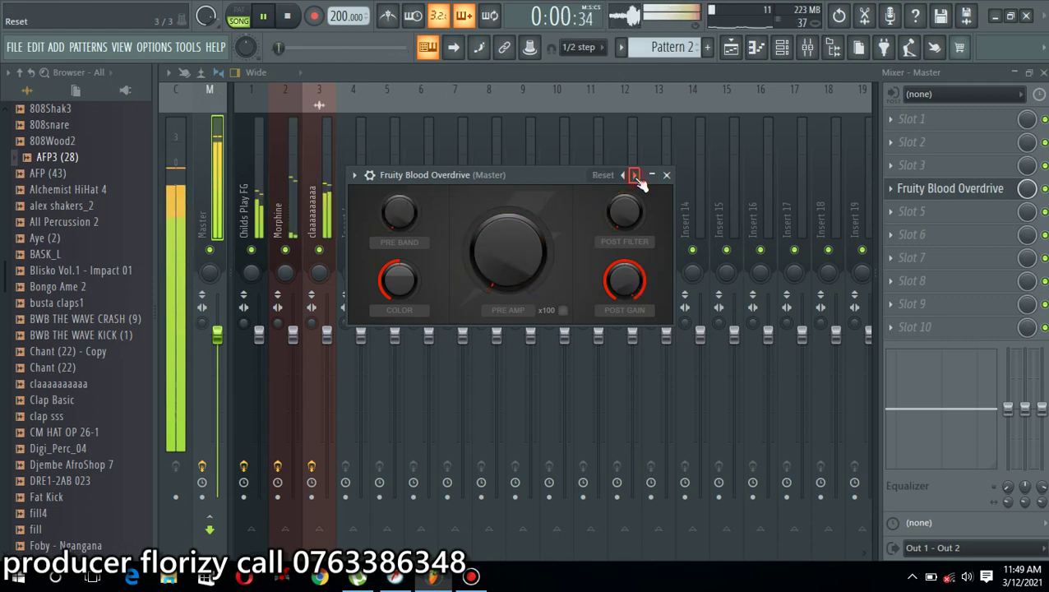
{"action": "left_click", "coordinate": [637, 176]}
{"action": "left_click", "coordinate": [637, 176]}
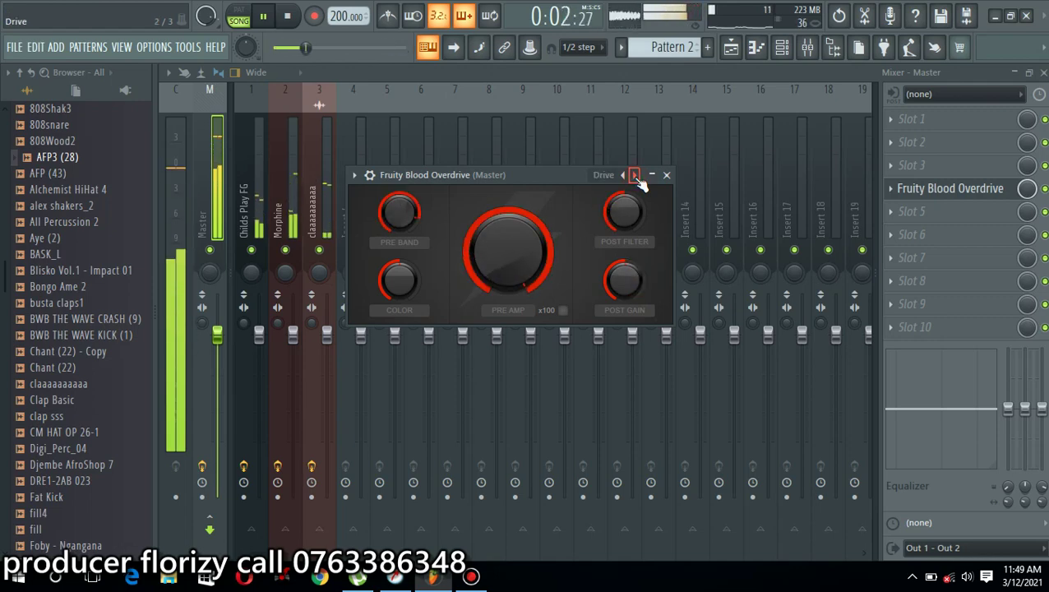
{"action": "left_click", "coordinate": [637, 176]}
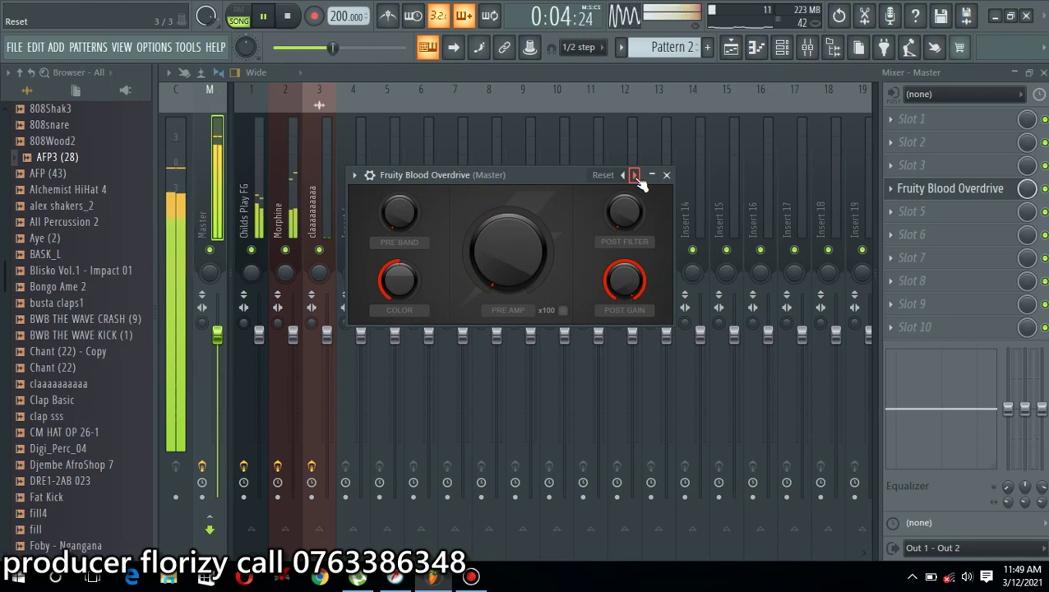
{"action": "key", "text": "space"}
{"action": "left_click", "coordinate": [668, 176]}
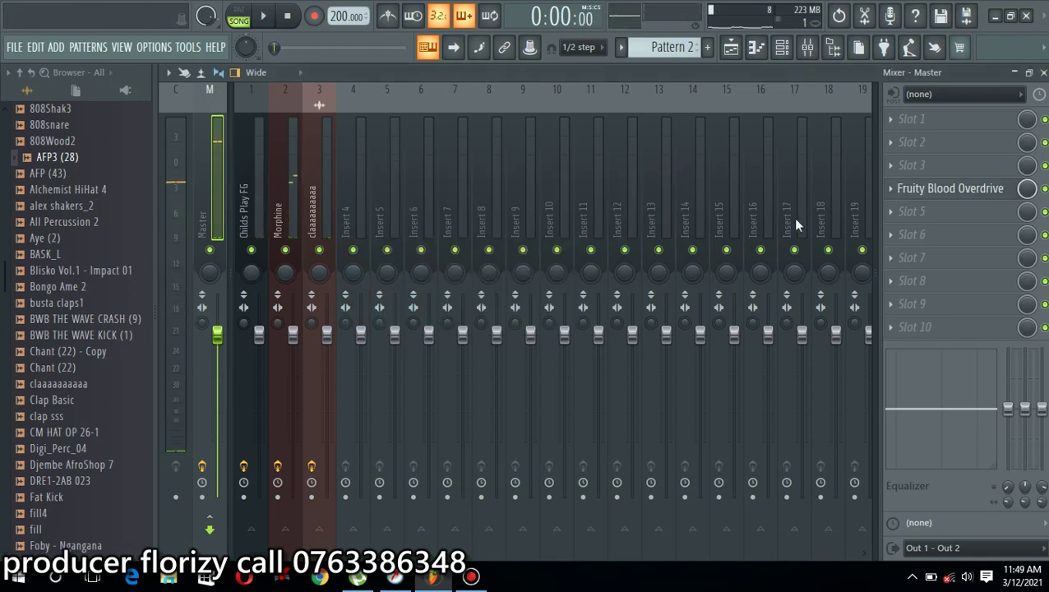
Step: Load Maximus into slot 6 of the Master track and apply its Clear master RMS preset
{"action": "left_click", "coordinate": [895, 236]}
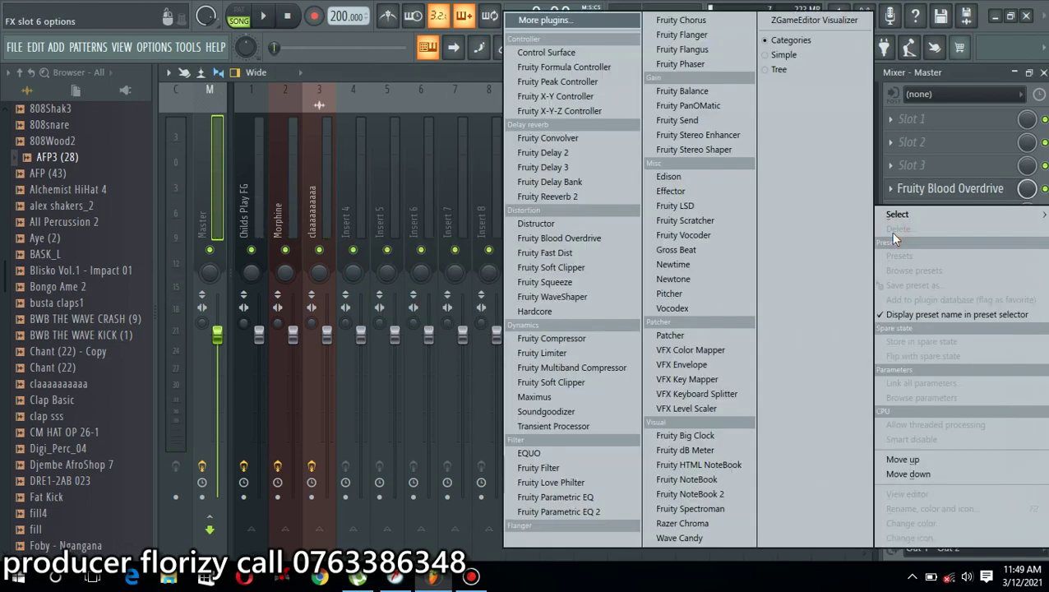
{"action": "mouse_move", "coordinate": [977, 217]}
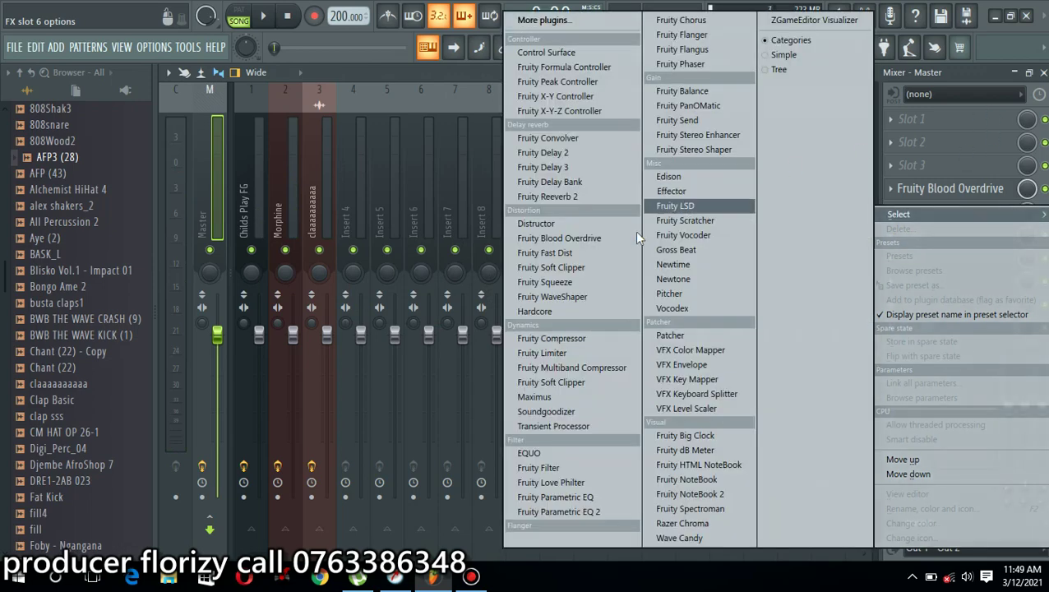
{"action": "left_click", "coordinate": [568, 399]}
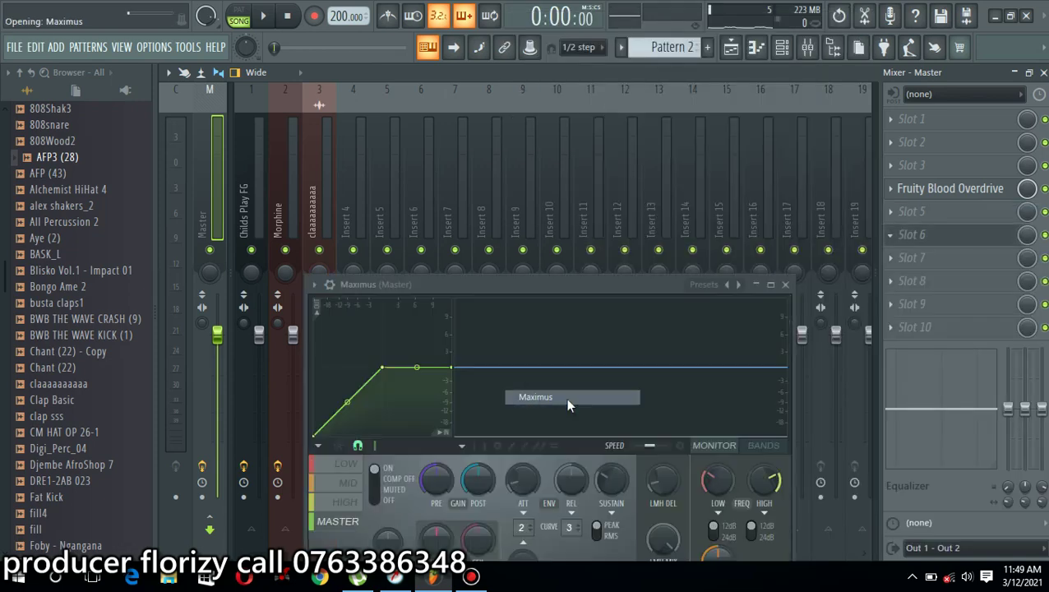
{"action": "left_click_drag", "start_coordinate": [588, 285], "coordinate": [540, 136]}
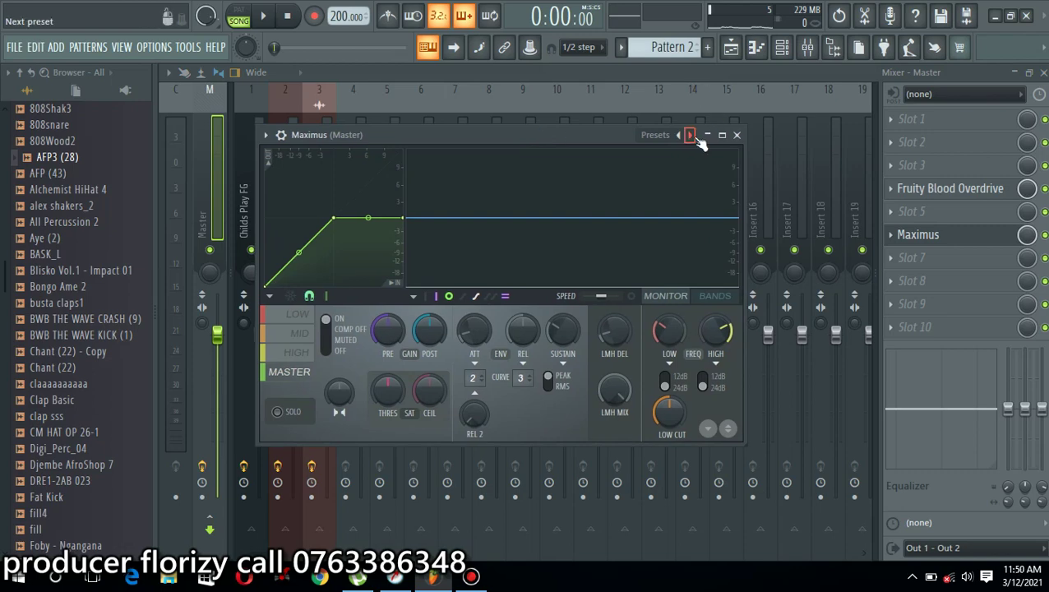
{"action": "right_click", "coordinate": [691, 136]}
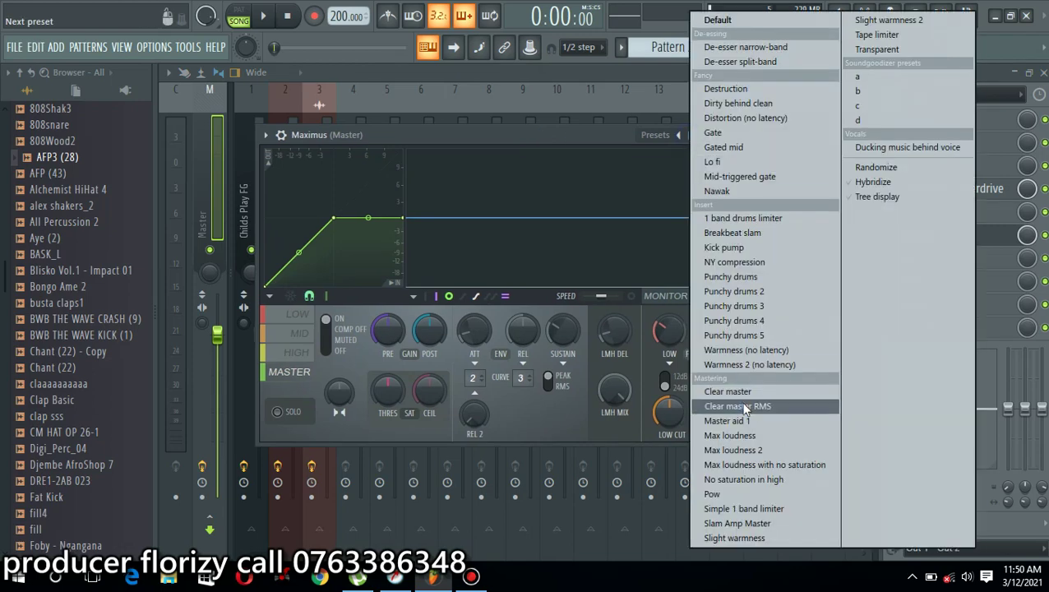
{"action": "left_click", "coordinate": [784, 410]}
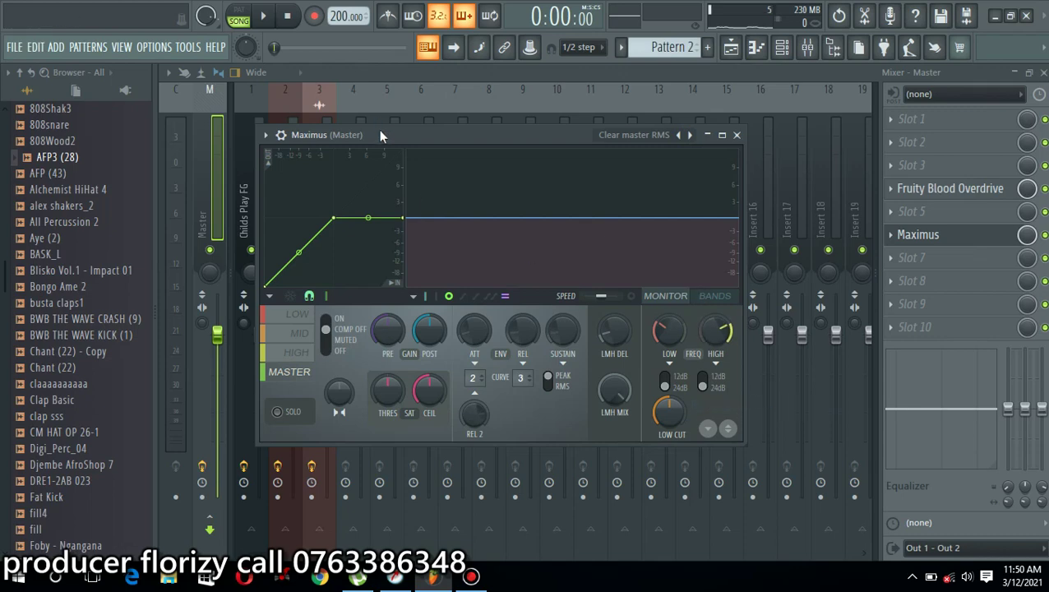
{"action": "left_click_drag", "start_coordinate": [376, 134], "coordinate": [445, 121]}
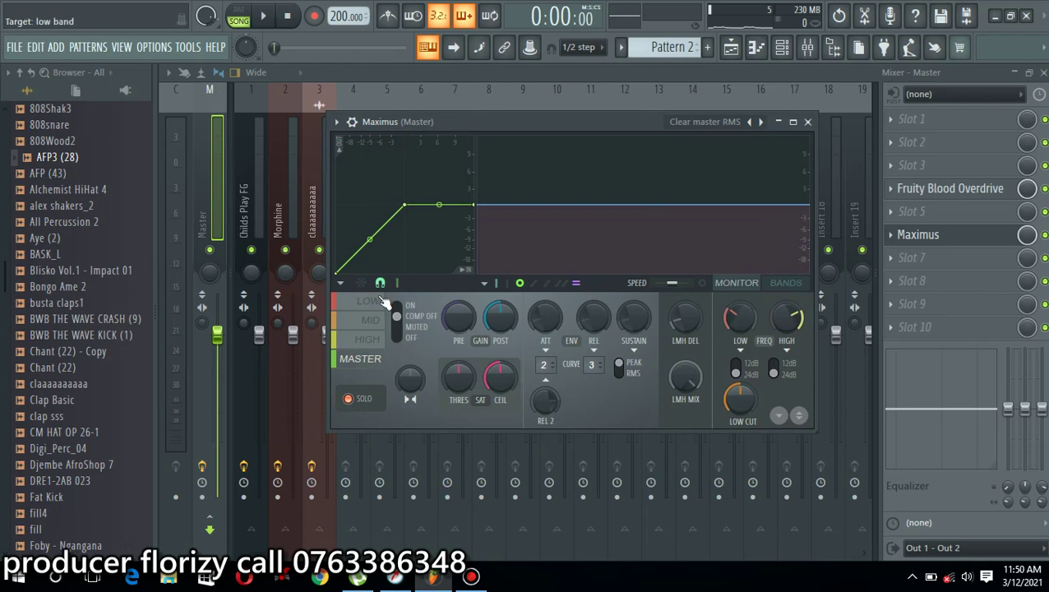
Step: Solo the Low band in Maximus, lower its post gain to about -7.4 dB, and round off its compression curve during playback
{"action": "left_click", "coordinate": [373, 306]}
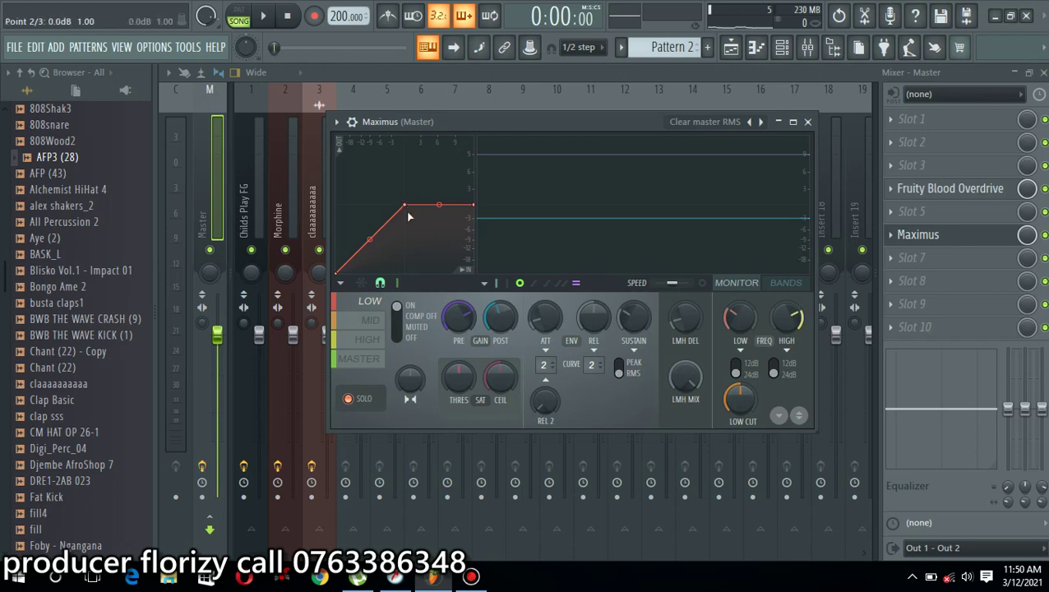
{"action": "key", "text": "space"}
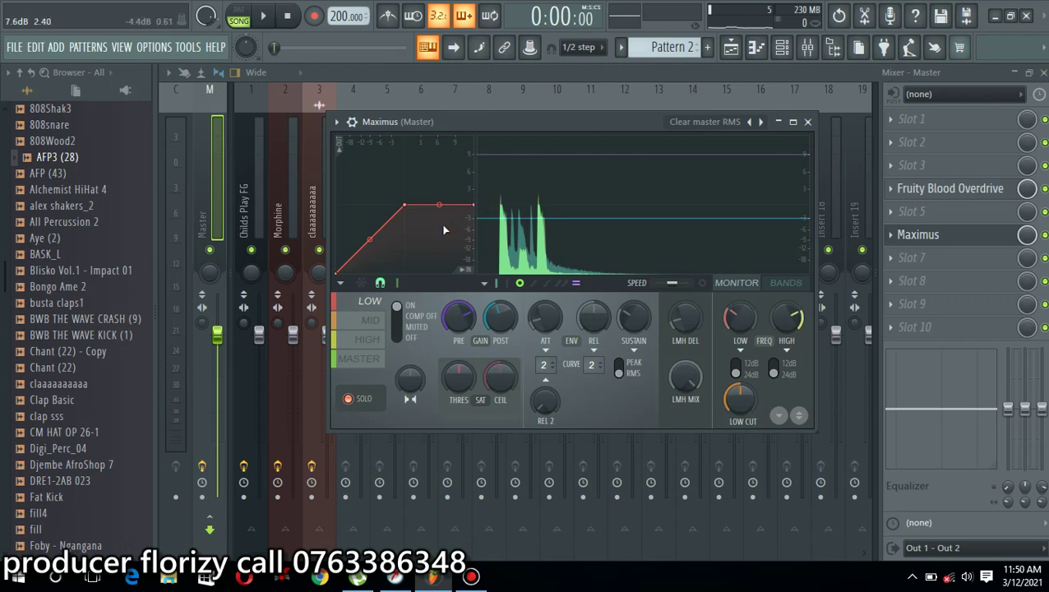
{"action": "key", "text": "space"}
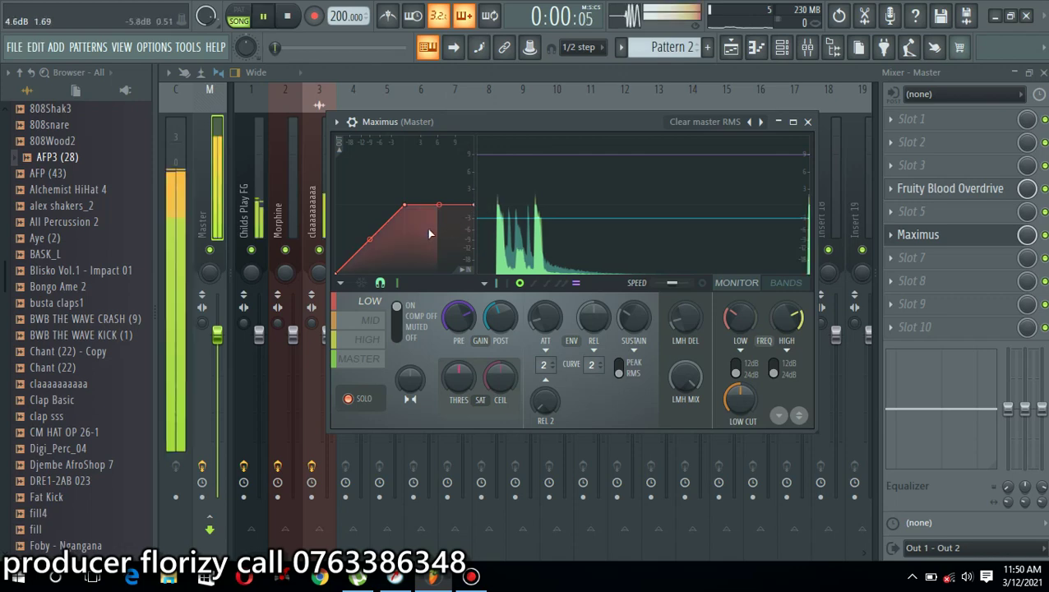
{"action": "left_click_drag", "start_coordinate": [501, 320], "coordinate": [501, 359]}
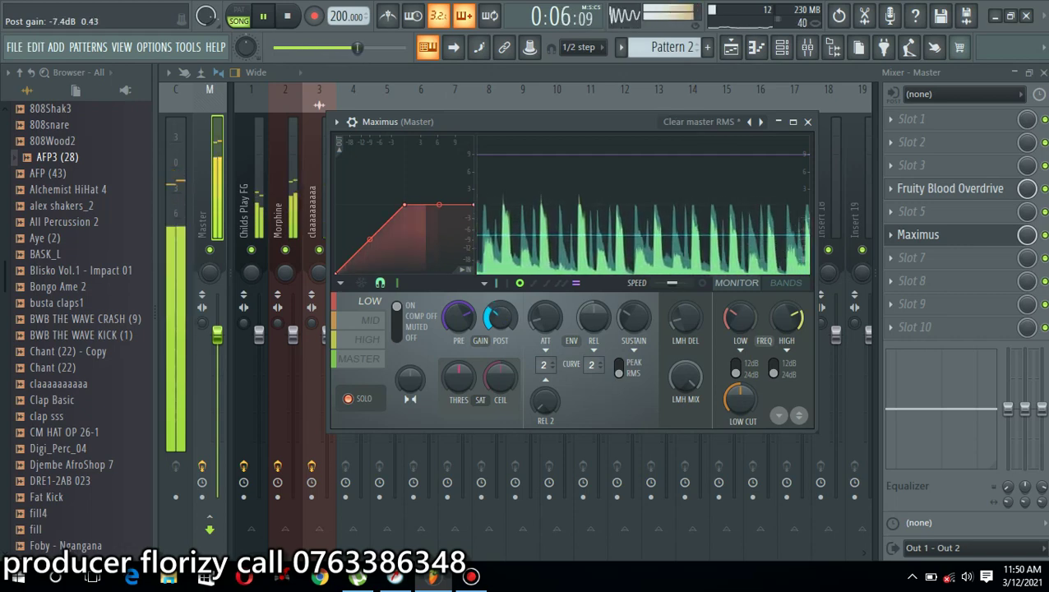
{"action": "left_click_drag", "start_coordinate": [409, 206], "coordinate": [439, 206]}
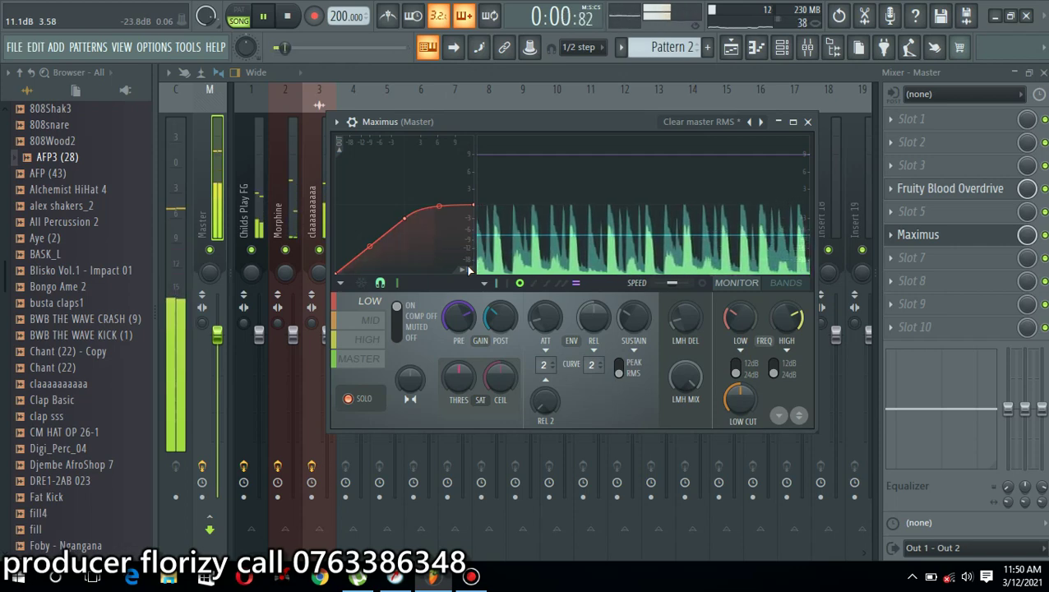
Step: Set the Low band's stereo separation to 100% merged, restarting playback to compare the sound
{"action": "key", "text": "space"}
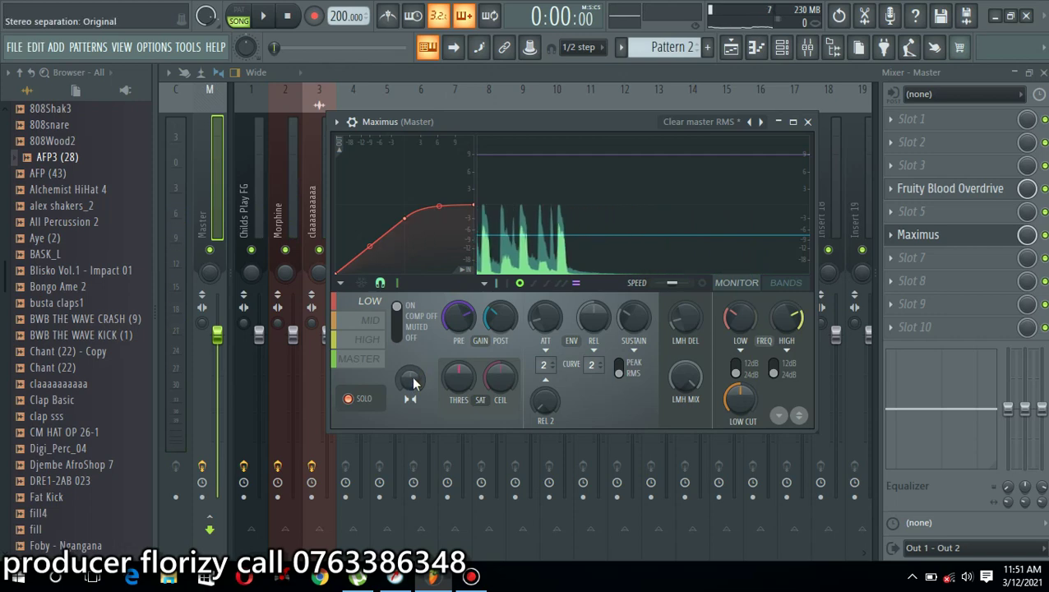
{"action": "key", "text": "space"}
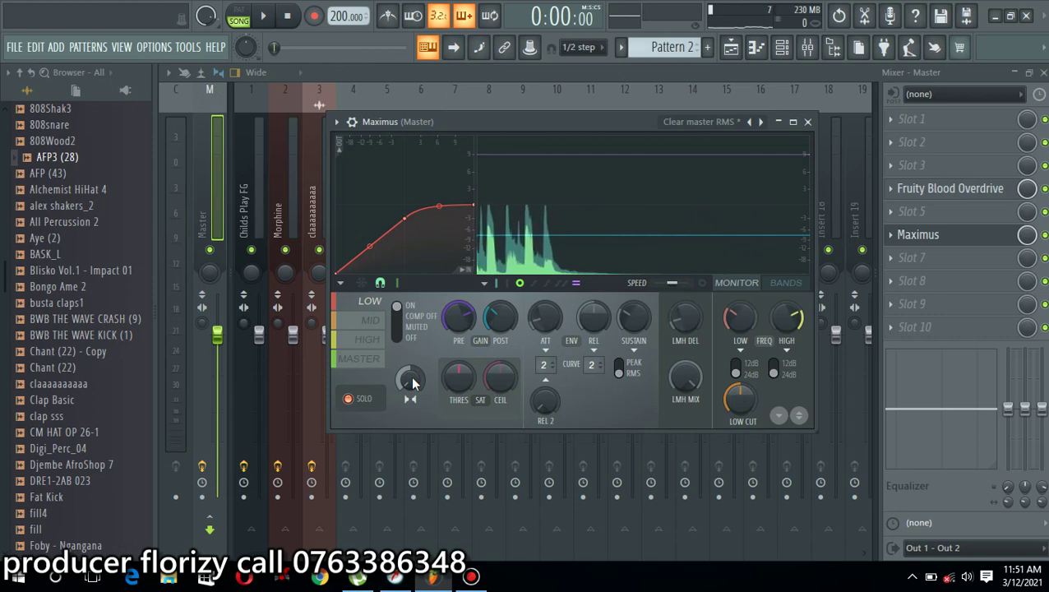
{"action": "key", "text": "space"}
{"action": "left_click_drag", "start_coordinate": [413, 379], "coordinate": [413, 283]}
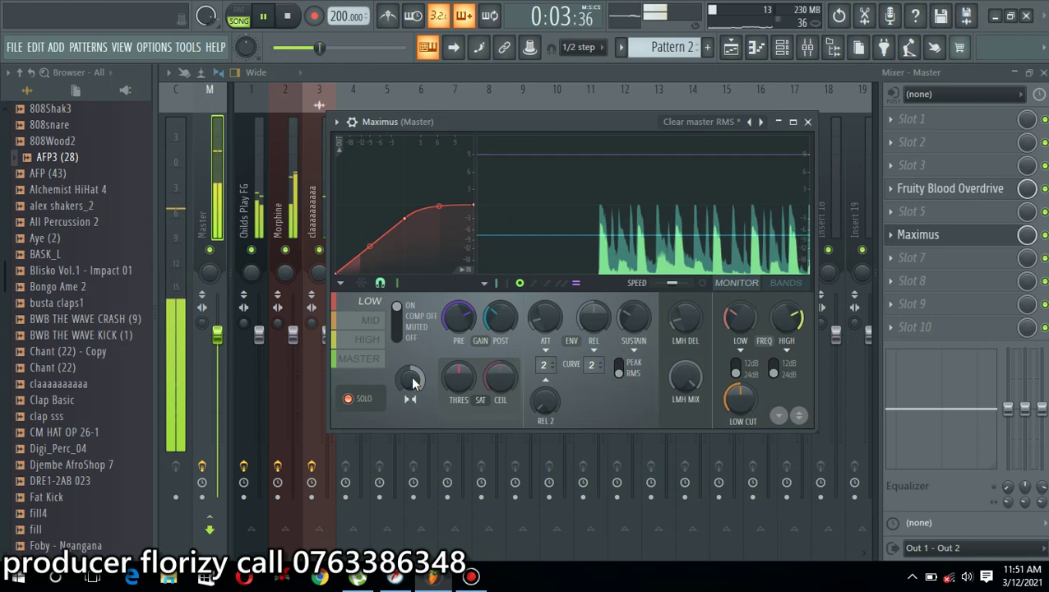
{"action": "key", "text": "space"}
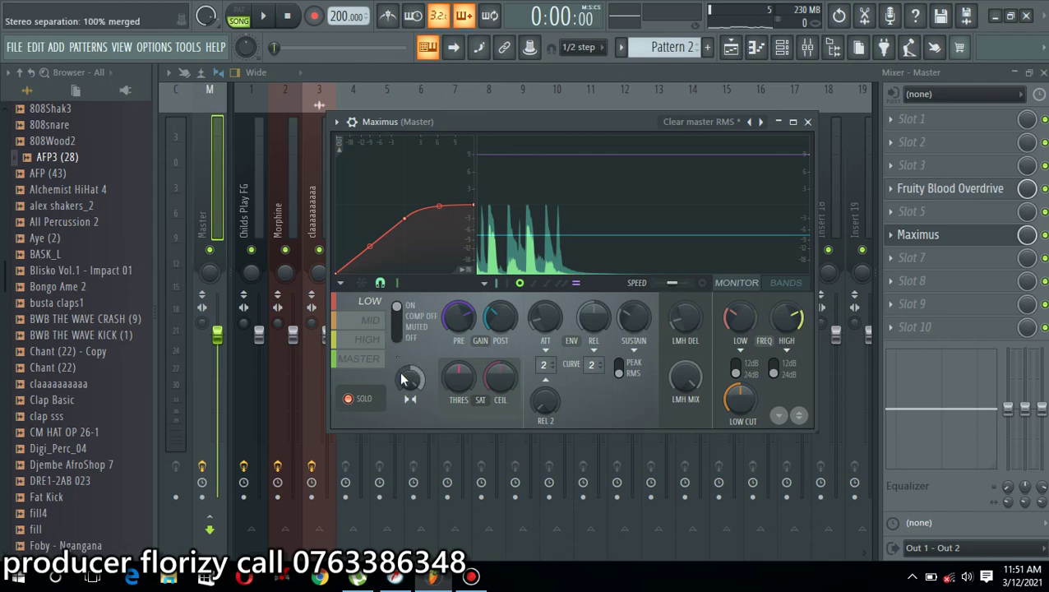
{"action": "key", "text": "space"}
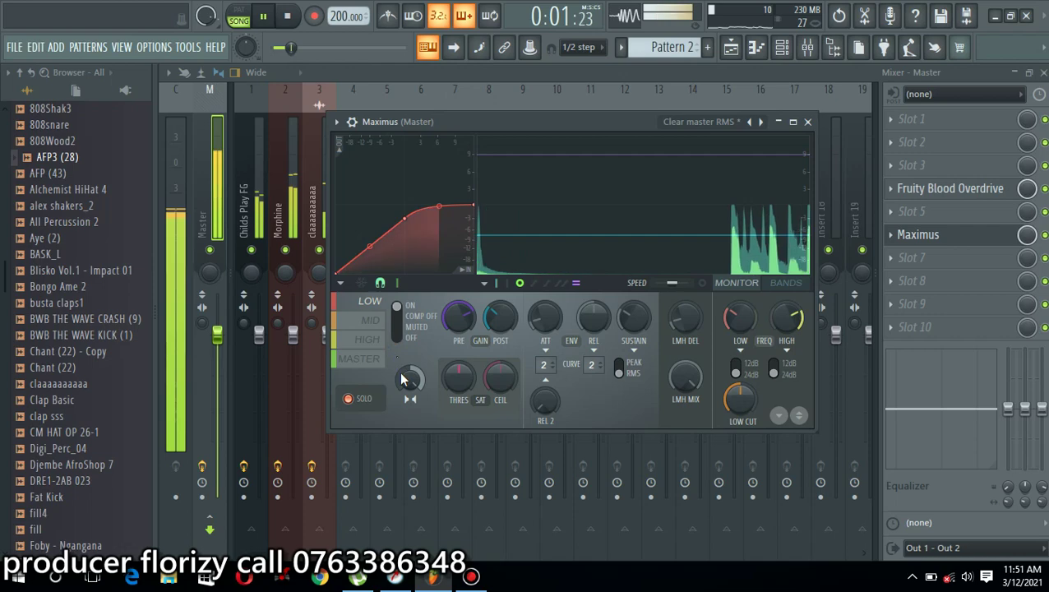
Step: Lower the Mid band's post gain in Maximus to about -6.0 dB and round off its compression curve during playback
{"action": "key", "text": "space"}
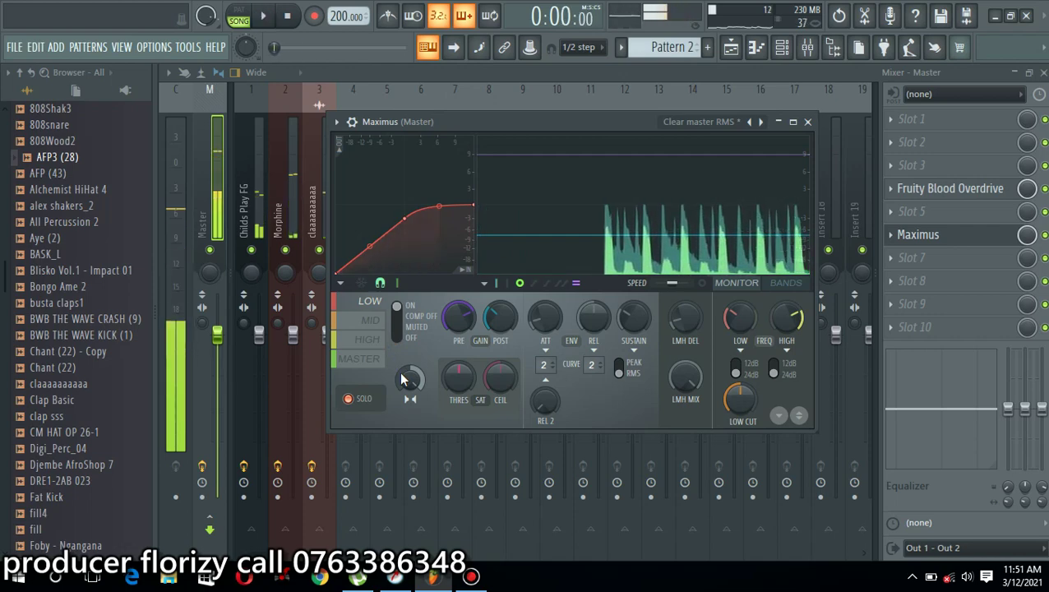
{"action": "left_click", "coordinate": [376, 322]}
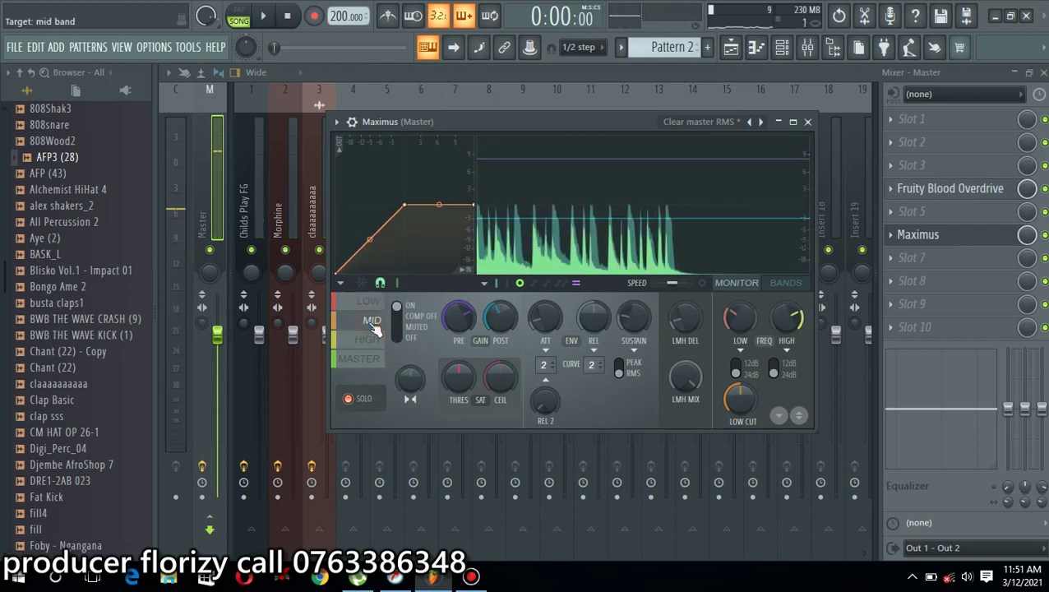
{"action": "key", "text": "space"}
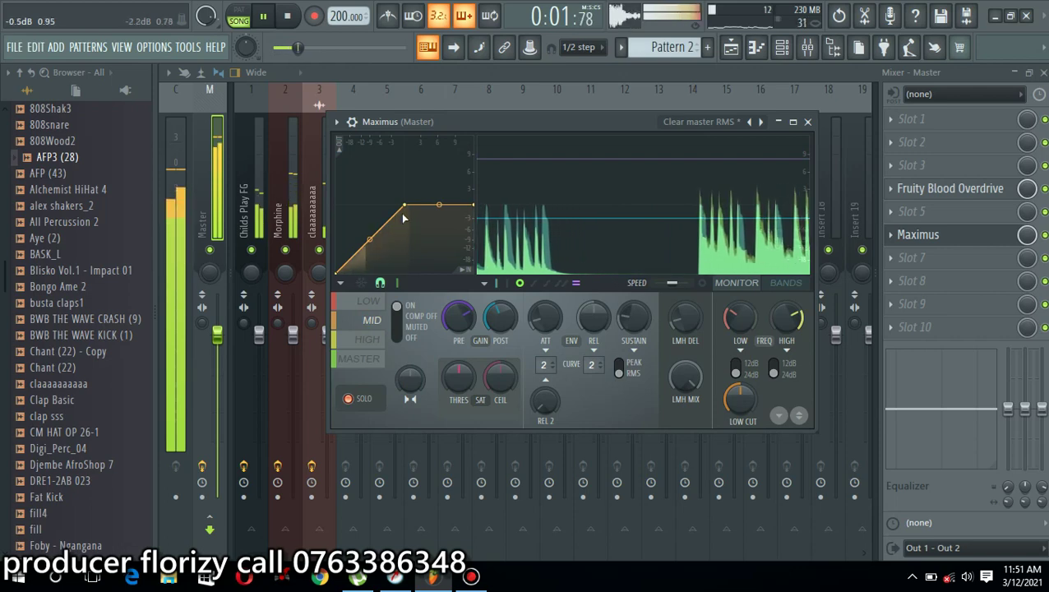
{"action": "left_click_drag", "start_coordinate": [505, 315], "coordinate": [504, 331]}
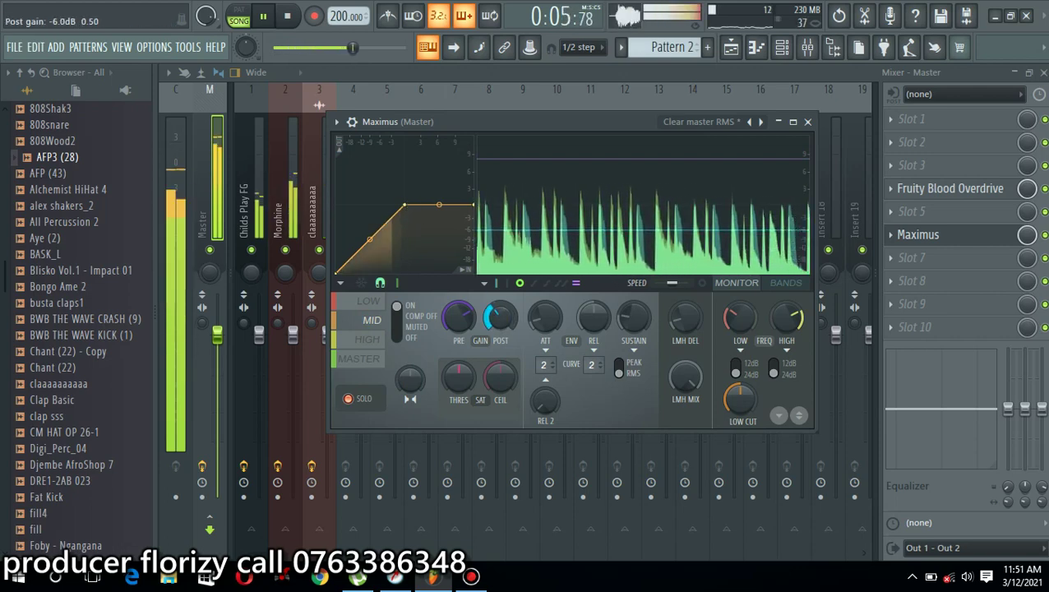
{"action": "left_click_drag", "start_coordinate": [403, 205], "coordinate": [440, 210]}
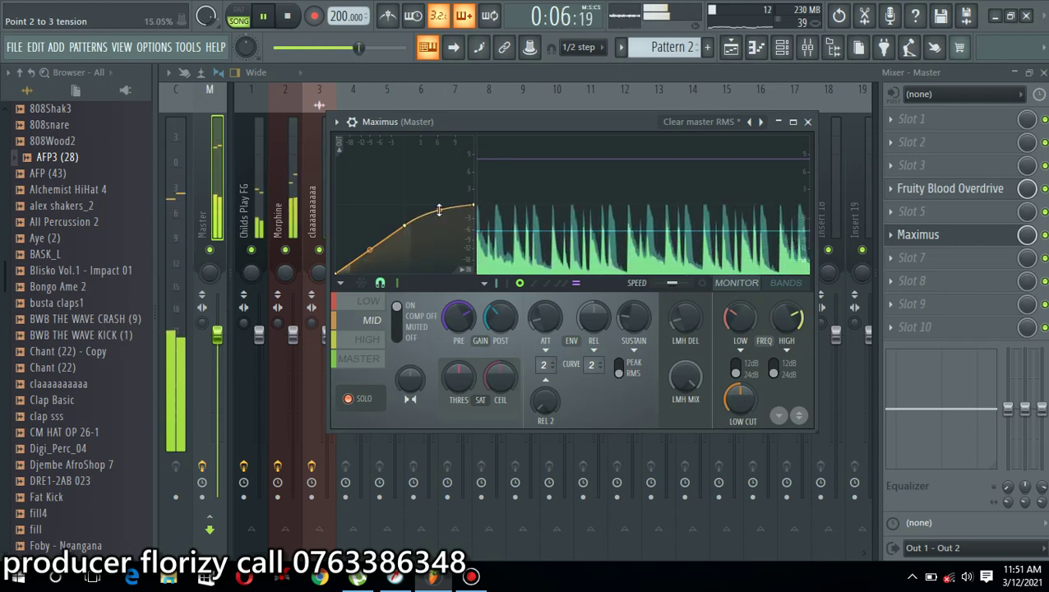
{"action": "left_click_drag", "start_coordinate": [408, 224], "coordinate": [406, 218]}
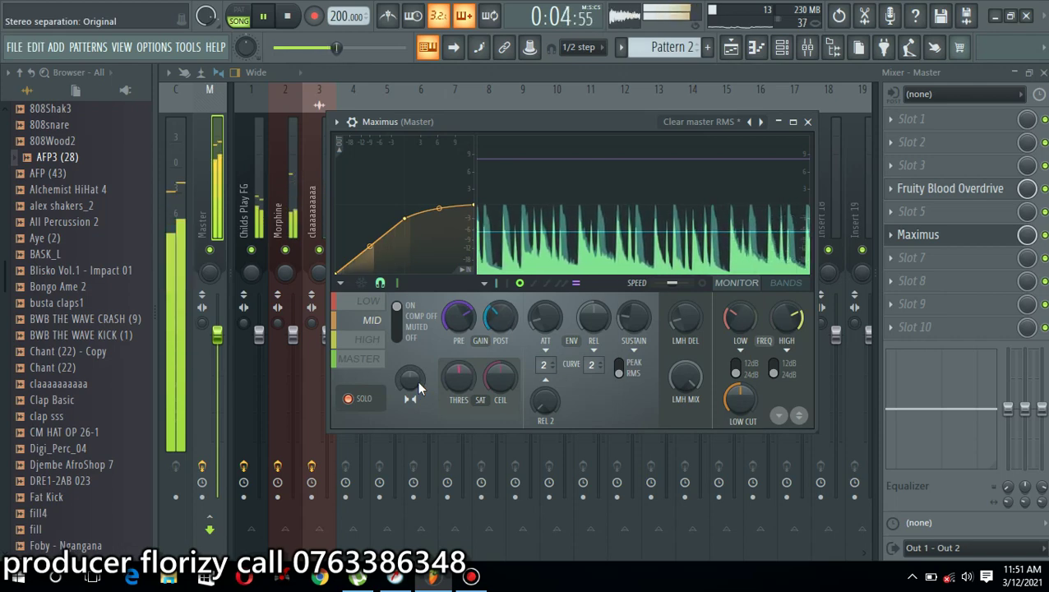
Step: Audition the Mid band with its stereo separation merged, stopping and restarting playback, and ease it back to 19% merged
{"action": "key", "text": "space"}
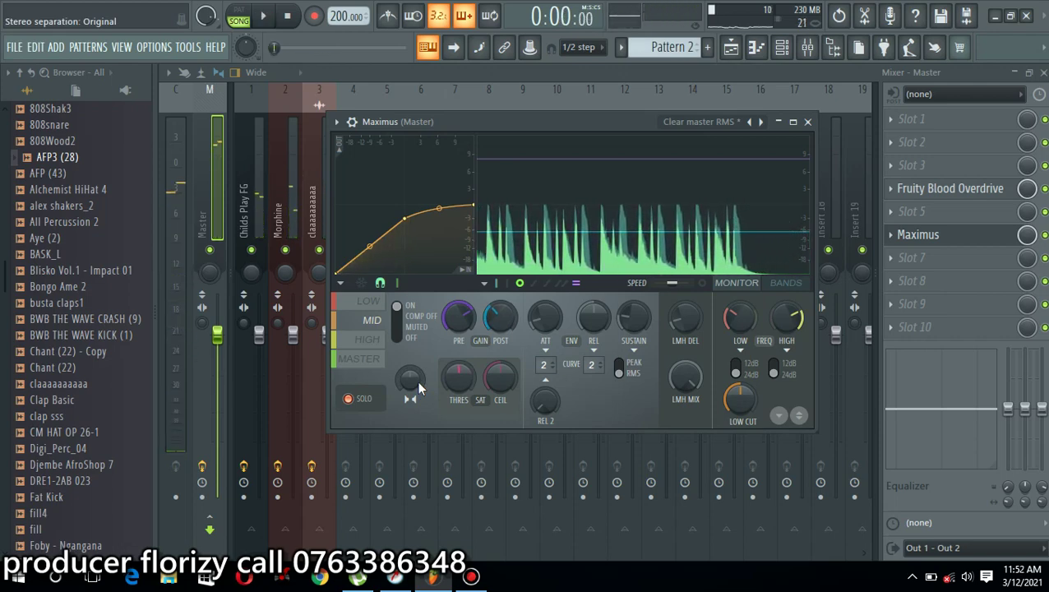
{"action": "scroll", "coordinate": [413, 386], "scroll_direction": "down", "scroll_amount": 5}
{"action": "key", "text": "space"}
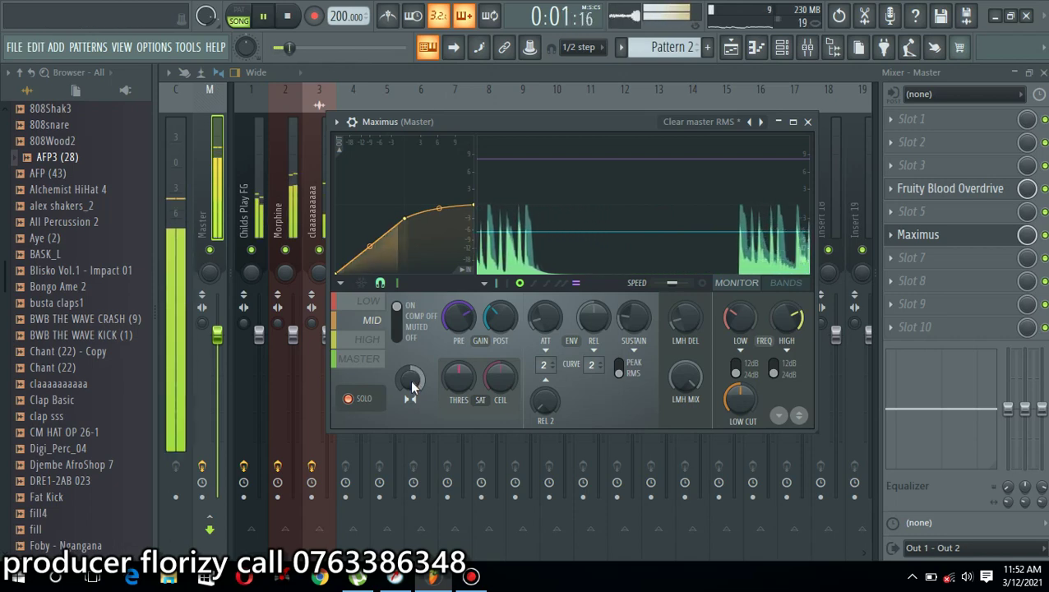
{"action": "key", "text": "space"}
{"action": "scroll", "coordinate": [411, 381], "scroll_direction": "up", "scroll_amount": 3}
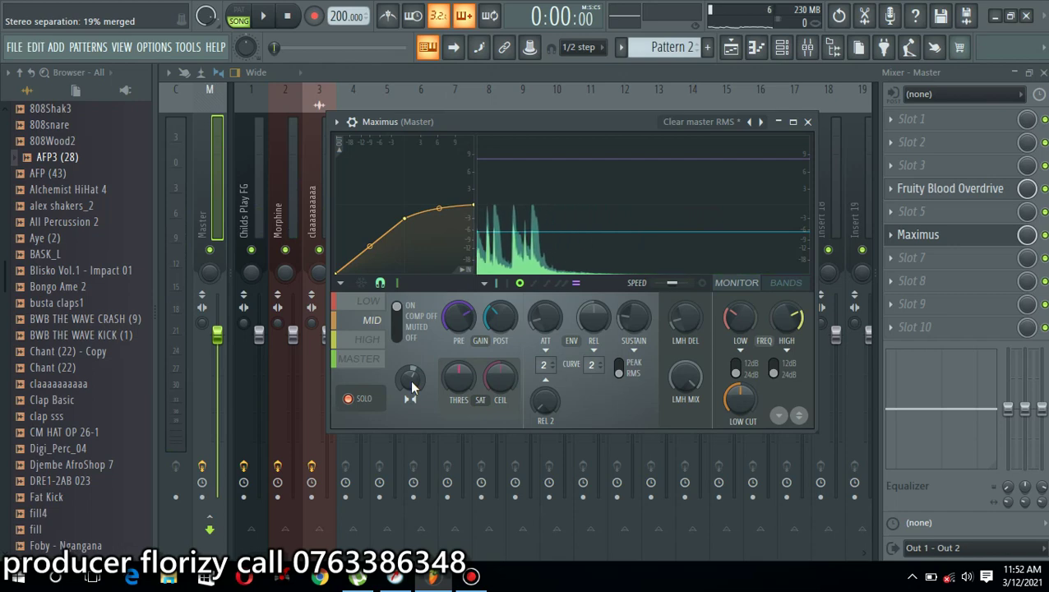
Step: Set the Mid band's stereo separation to 30% separated, restarting playback to compare, and lower its post gain to -8.0 dB
{"action": "key", "text": "space"}
{"action": "left_click_drag", "start_coordinate": [414, 388], "coordinate": [413, 409]}
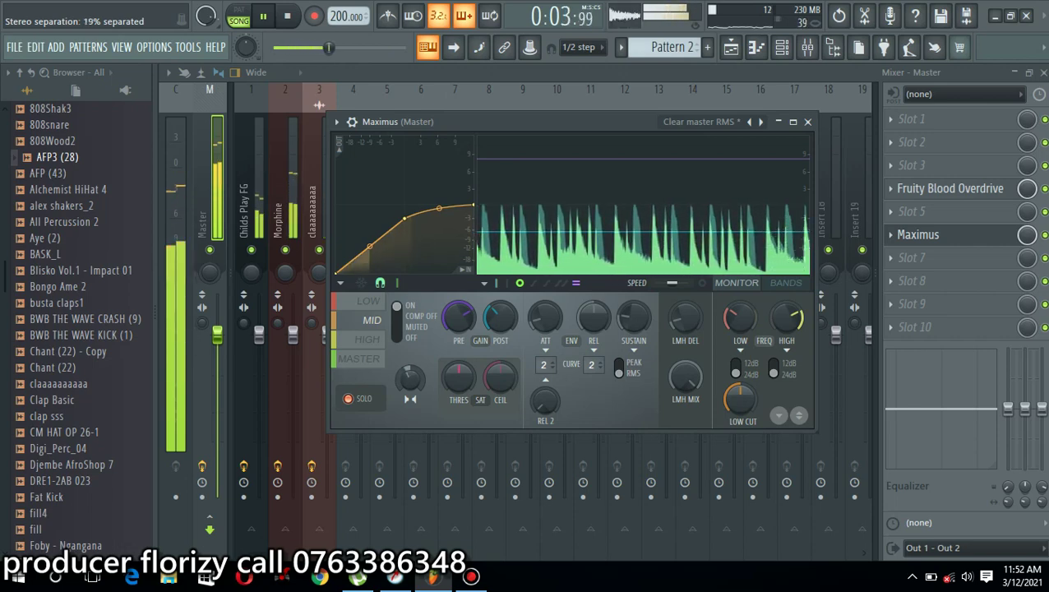
{"action": "key", "text": "space"}
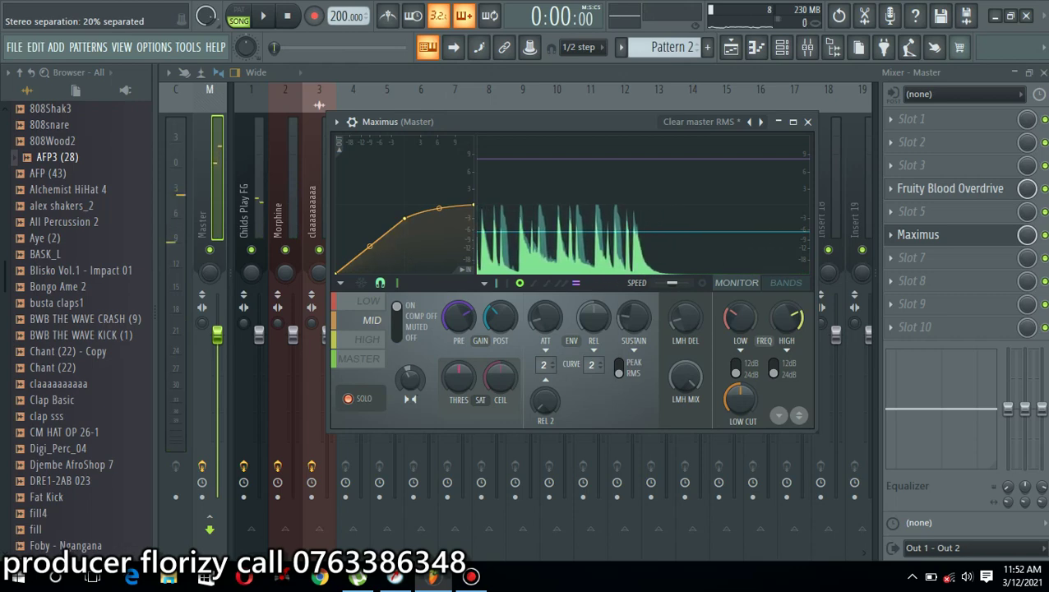
{"action": "key", "text": "space"}
{"action": "left_click_drag", "start_coordinate": [411, 379], "coordinate": [410, 387]}
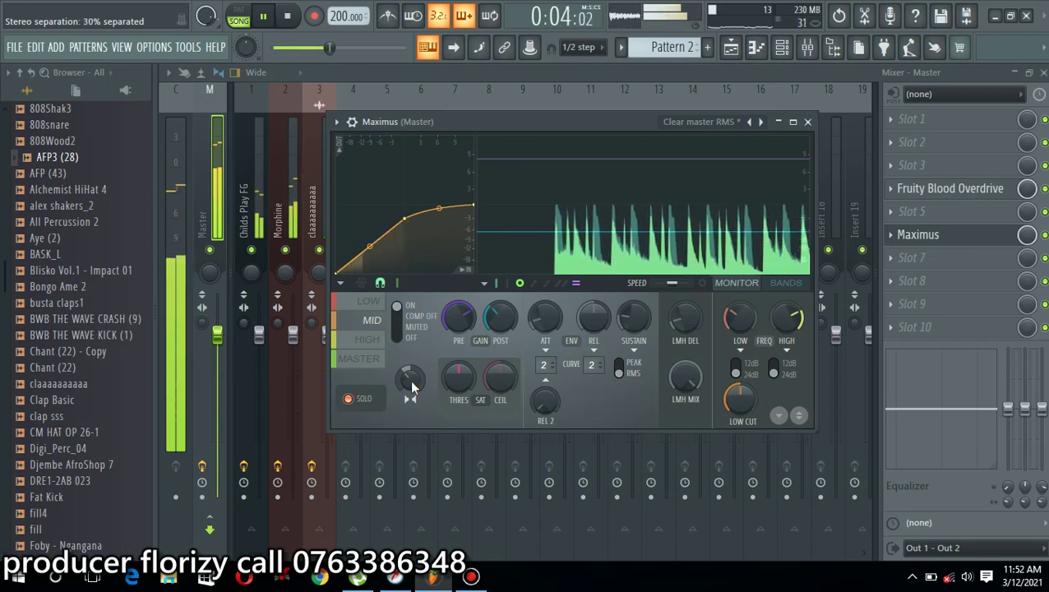
{"action": "key", "text": "space"}
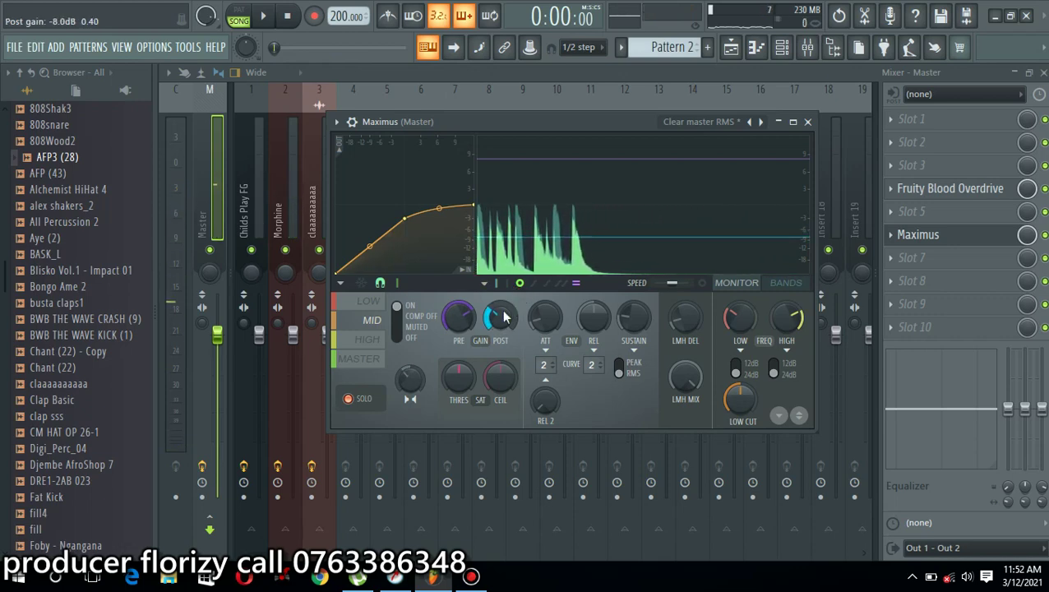
Step: Round off the High band's compression curve and widen its stereo separation during playback, trying 50% separated and easing it back
{"action": "left_click", "coordinate": [372, 339]}
{"action": "key", "text": "space"}
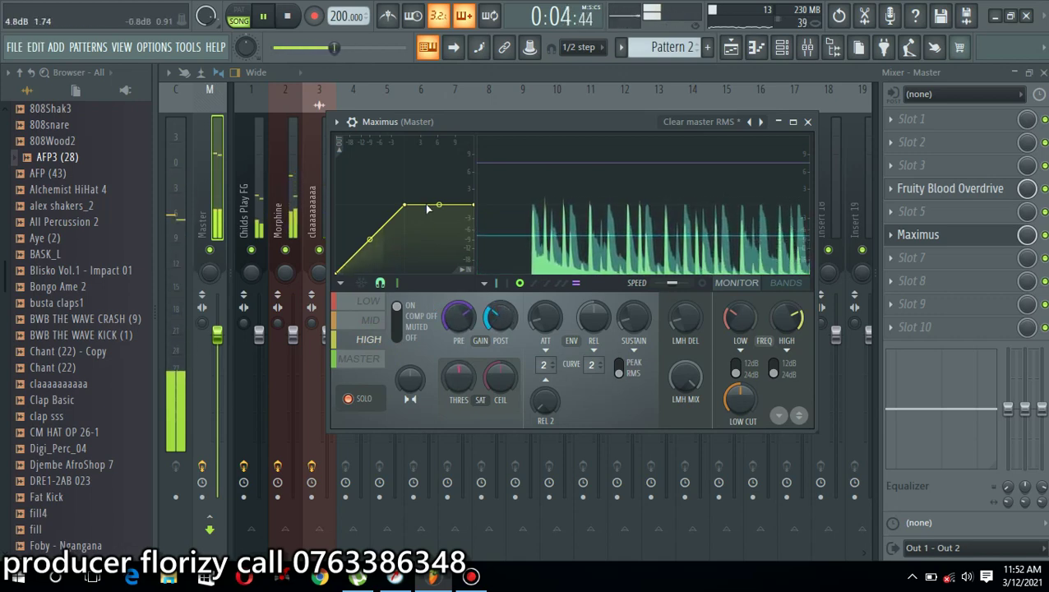
{"action": "left_click_drag", "start_coordinate": [407, 208], "coordinate": [440, 211]}
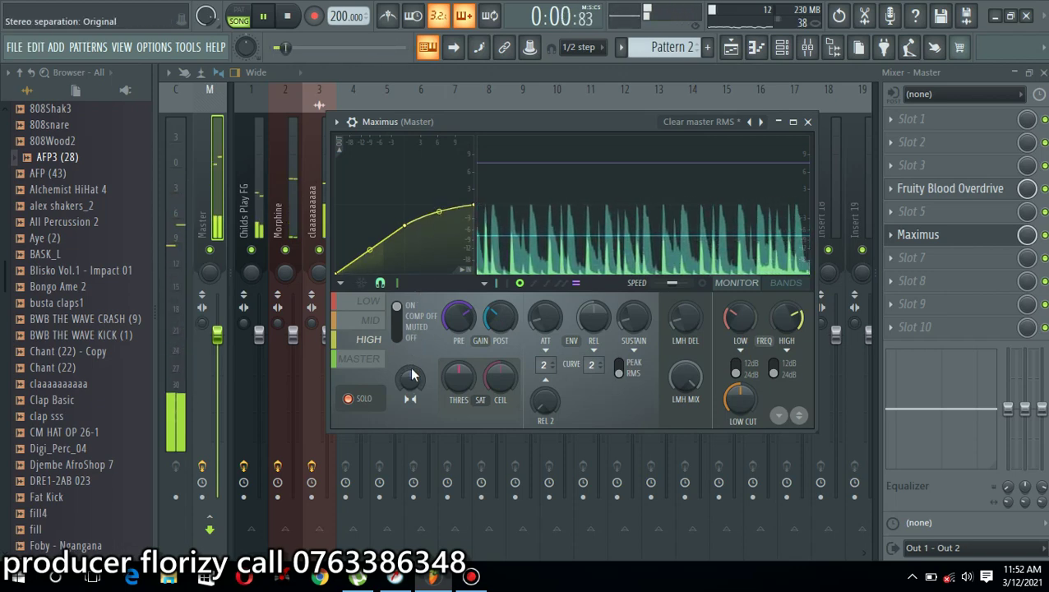
{"action": "left_click_drag", "start_coordinate": [411, 387], "coordinate": [411, 420]}
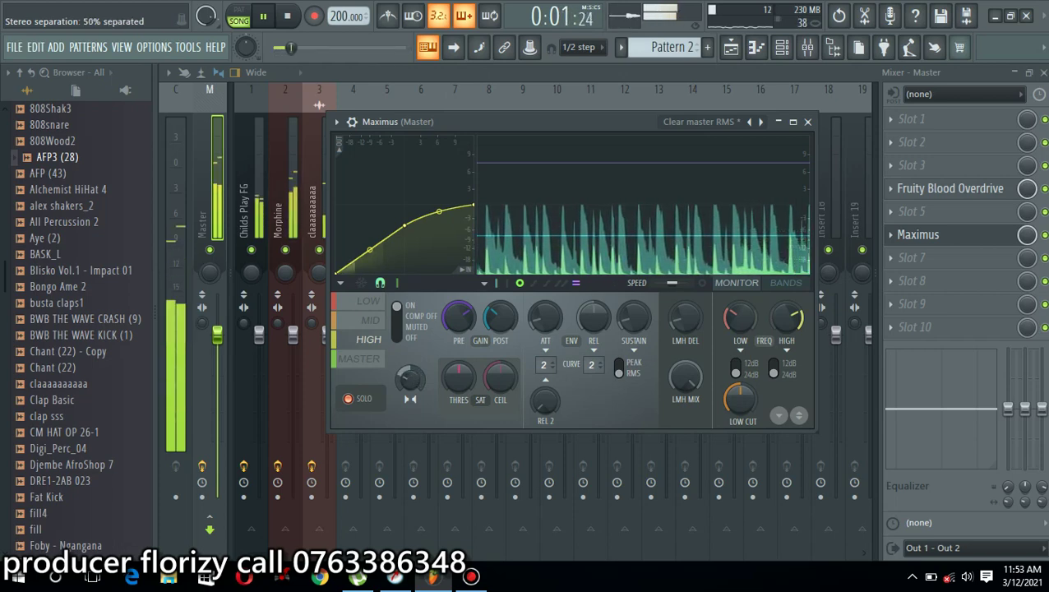
{"action": "left_click_drag", "start_coordinate": [410, 379], "coordinate": [410, 362]}
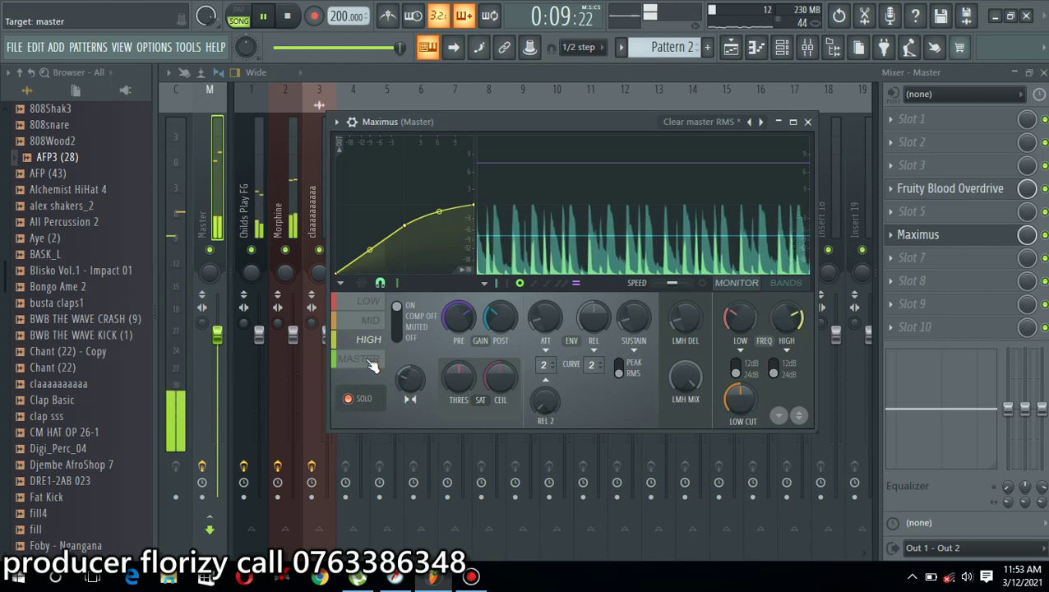
Step: Check the Master band in Maximus during playback, close the plugin and stop the song
{"action": "left_click", "coordinate": [370, 363]}
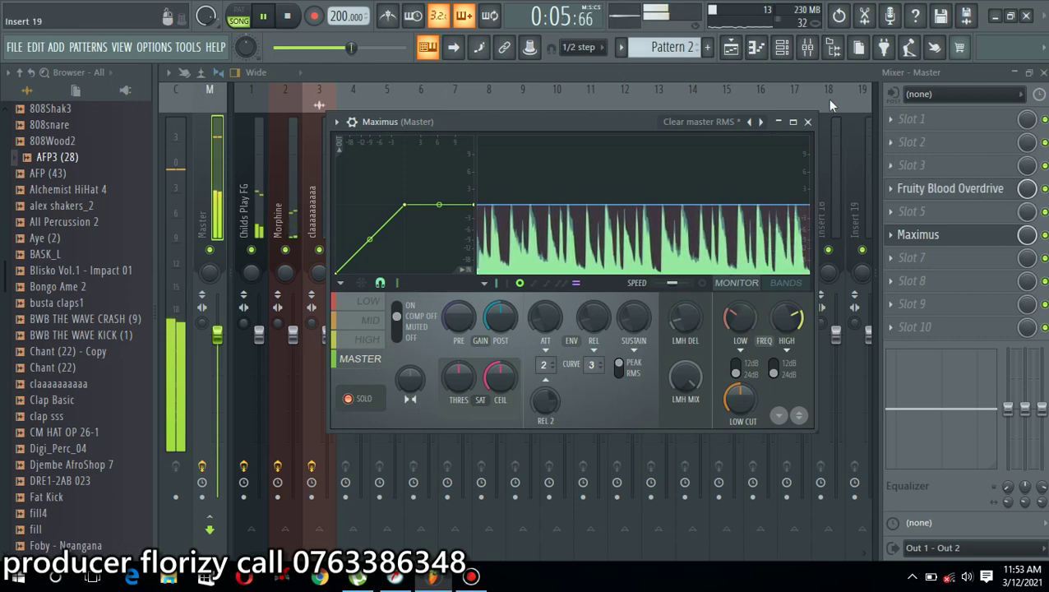
{"action": "left_click", "coordinate": [808, 121]}
{"action": "key", "text": "space"}
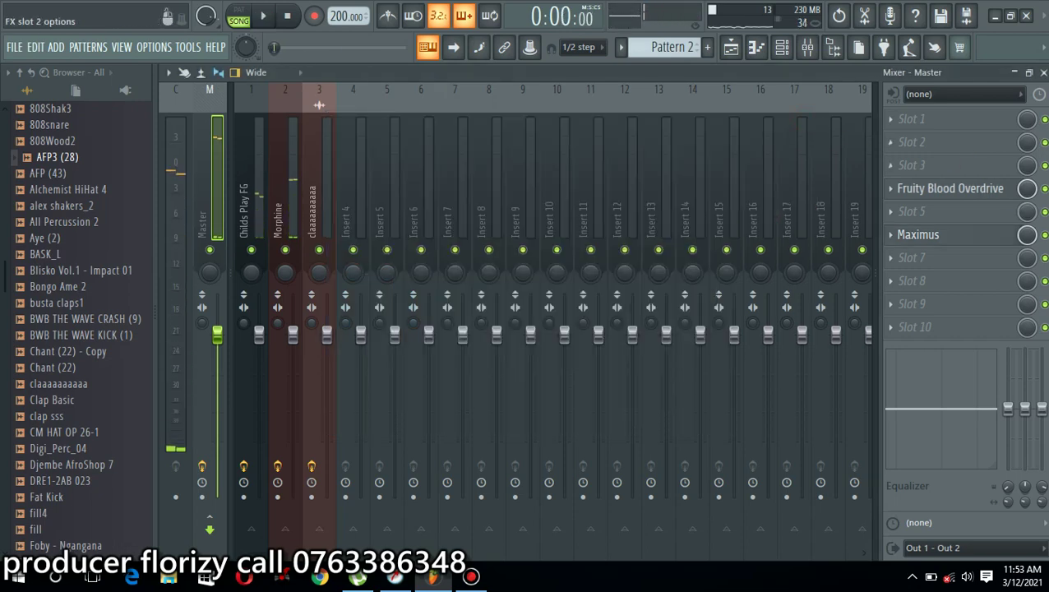
Step: Compare the song with Maximus bypassed and enabled on the Master track over repeated playback
{"action": "key", "text": "space"}
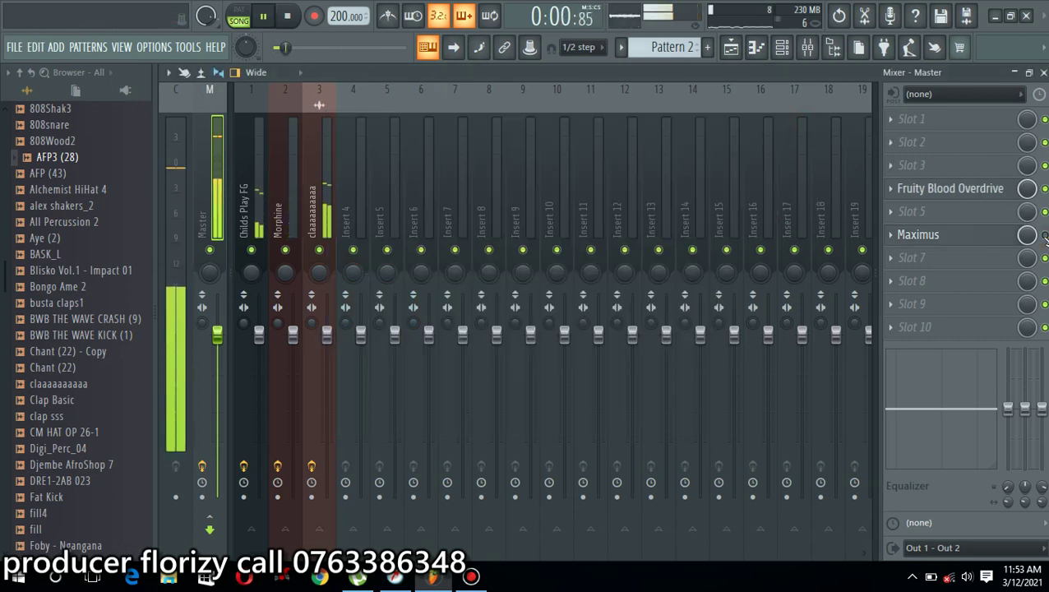
{"action": "key", "text": "space"}
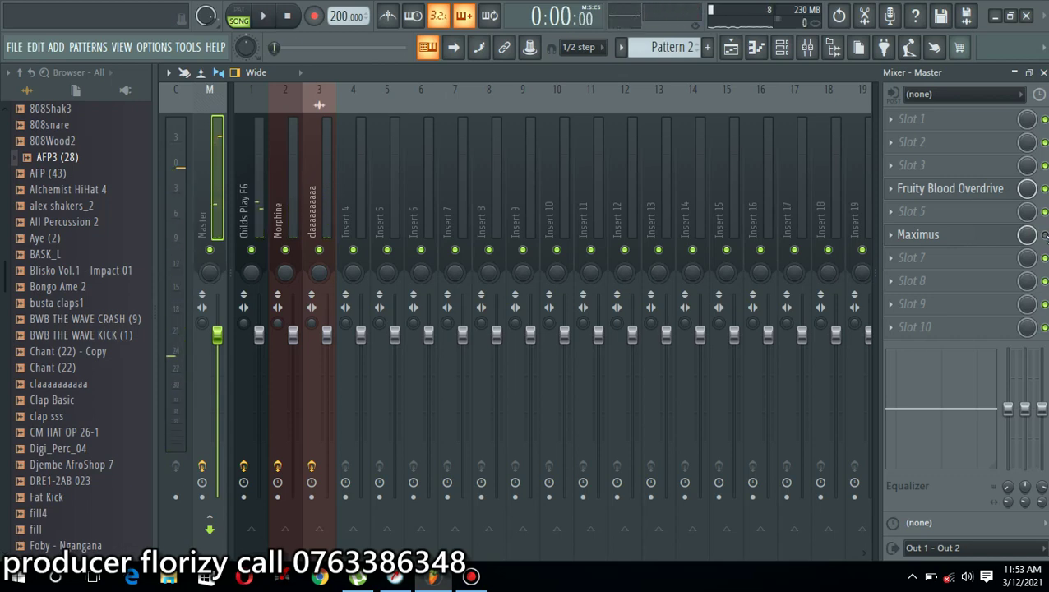
{"action": "key", "text": "space"}
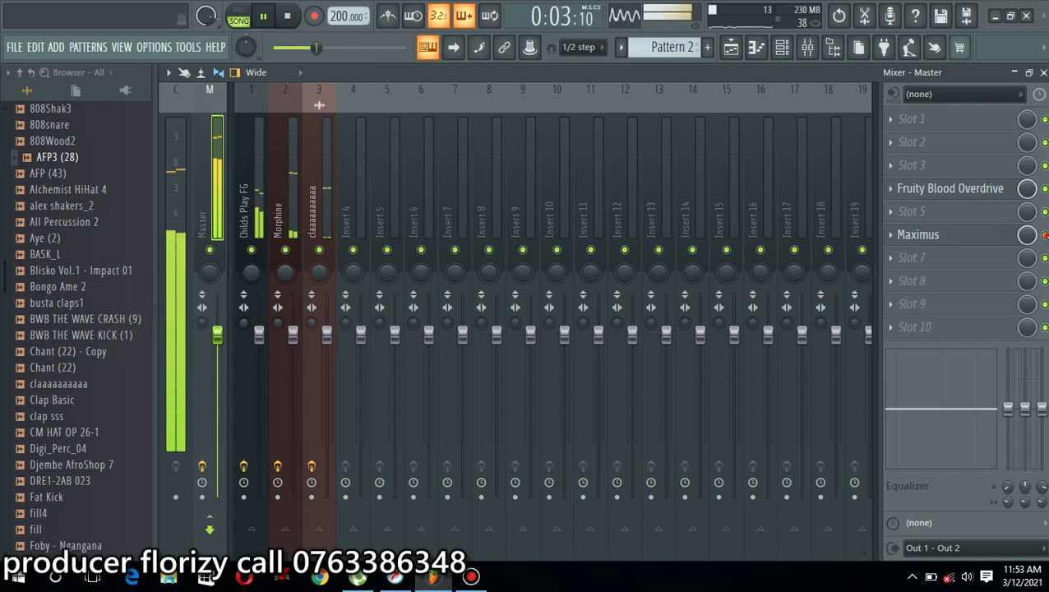
{"action": "key", "text": "space"}
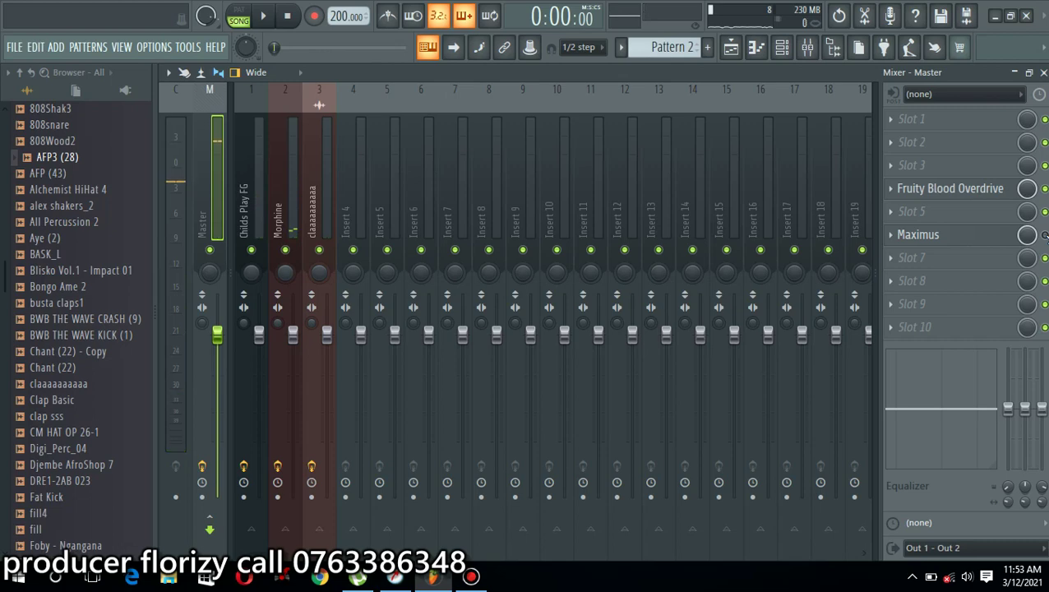
{"action": "key", "text": "space"}
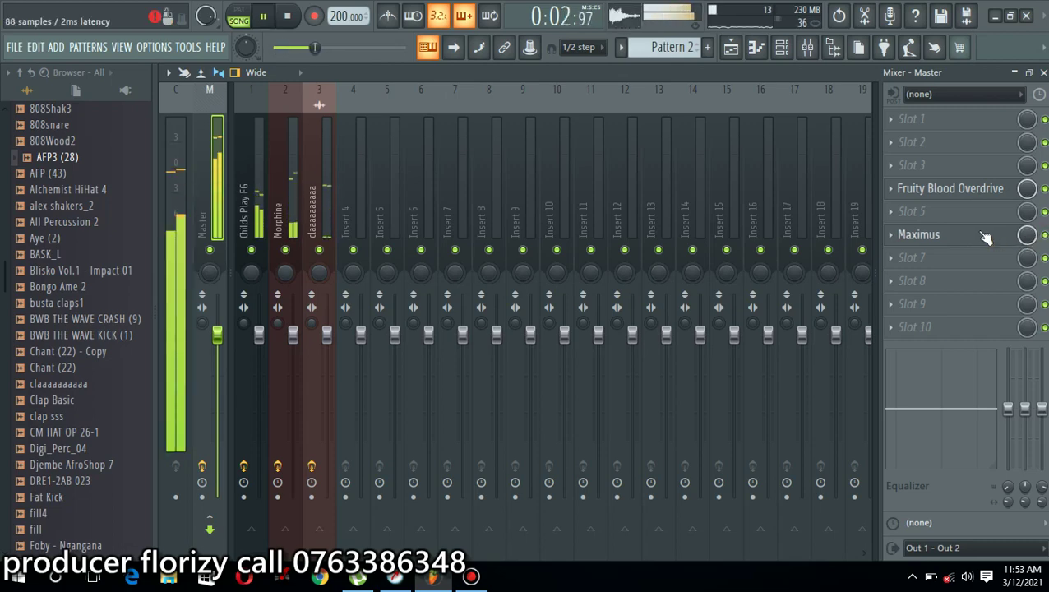
{"action": "key", "text": "space"}
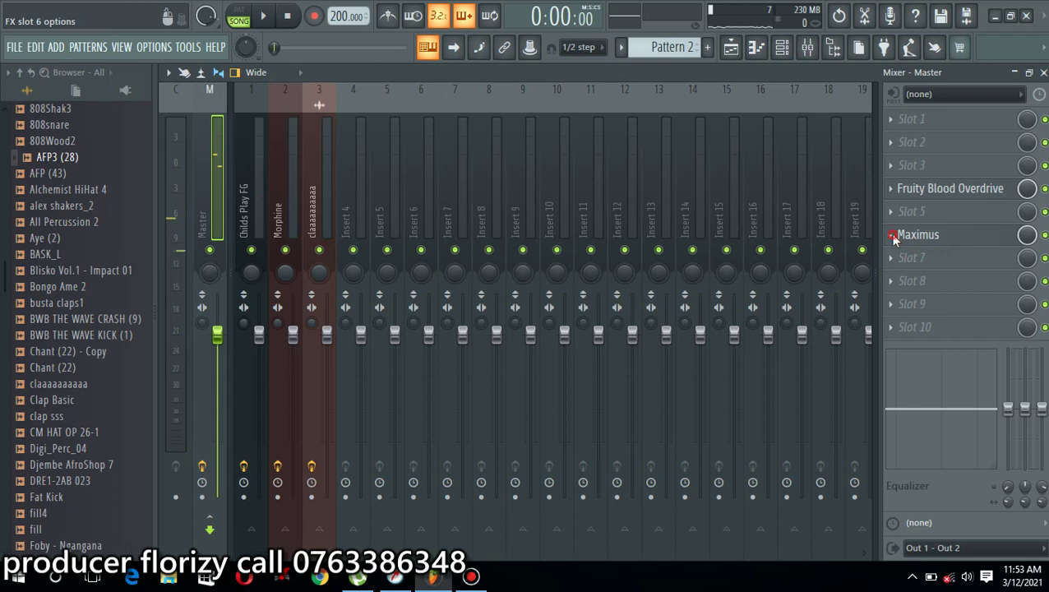
Step: Move Maximus up two slots on the Master track so it sits in slot 4 above Fruity Blood Overdrive
{"action": "left_click", "coordinate": [894, 236]}
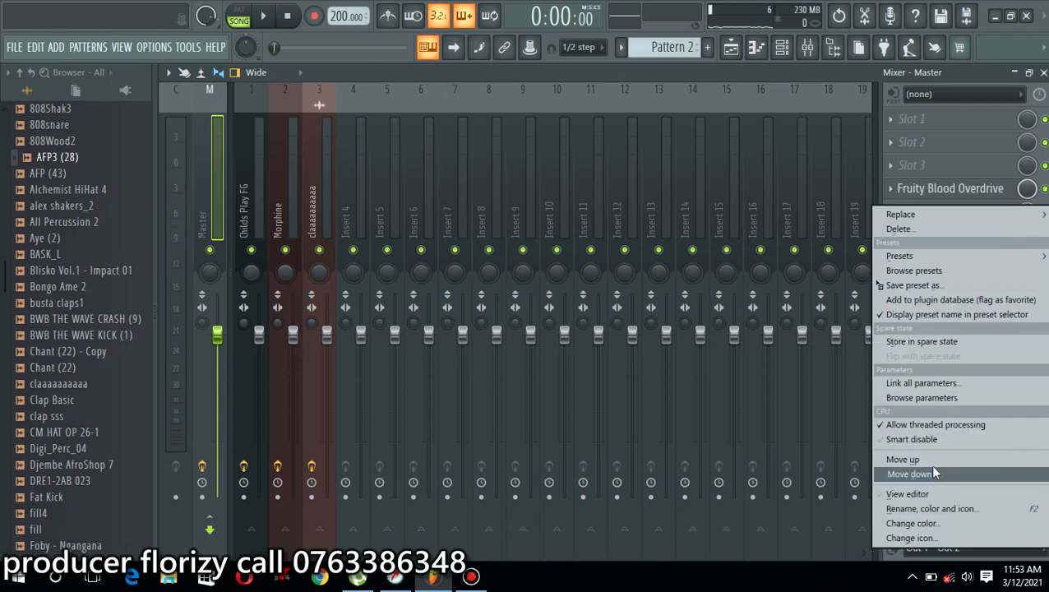
{"action": "left_click", "coordinate": [909, 460]}
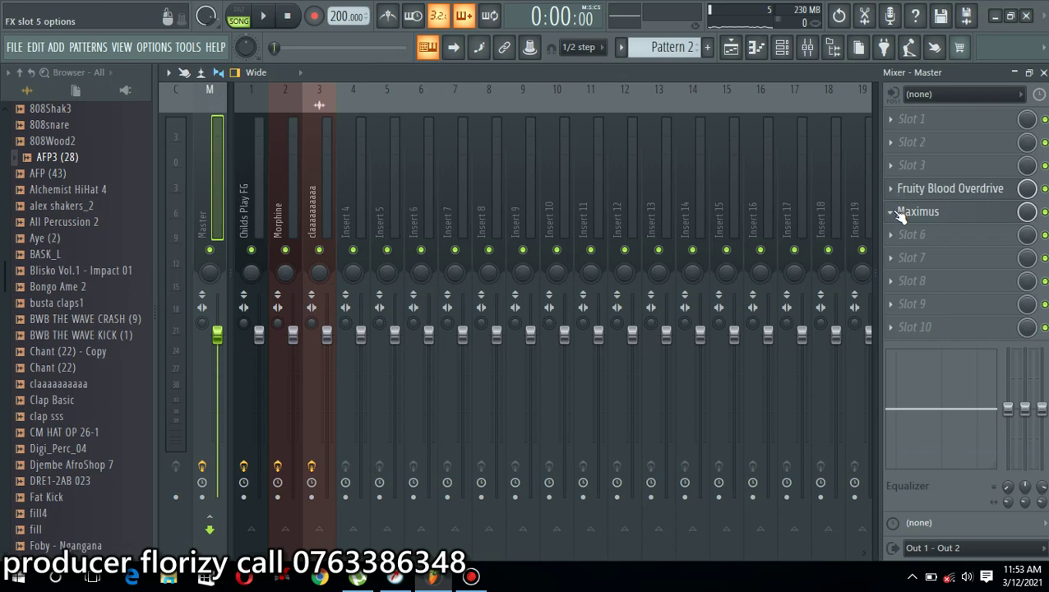
{"action": "left_click", "coordinate": [900, 213]}
{"action": "left_click", "coordinate": [928, 453]}
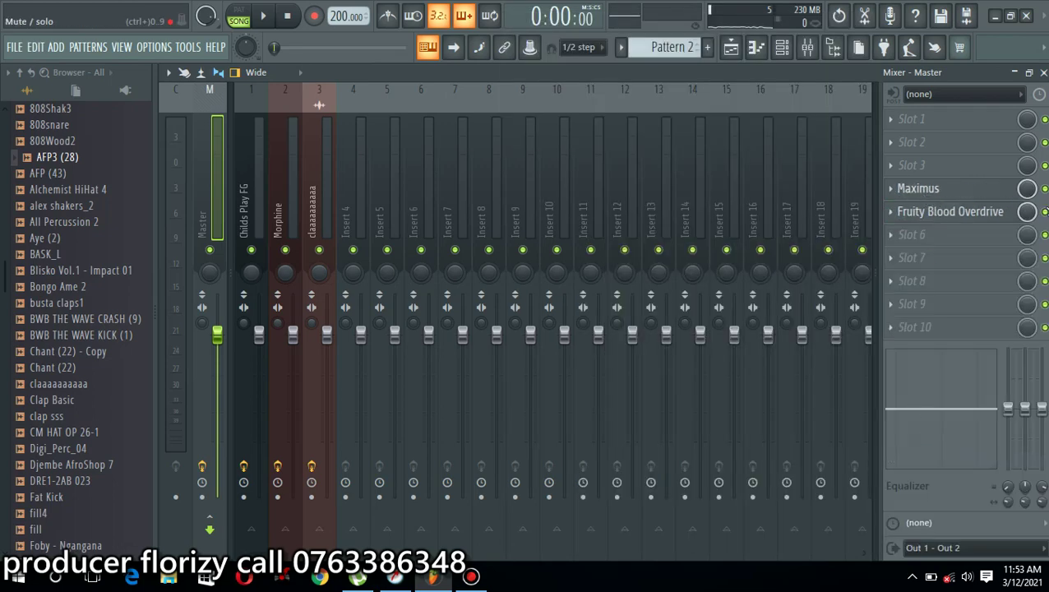
Step: Review the Low and Master bands in Maximus during playback, close it, and listen with Fruity Blood Overdrive bypassed
{"action": "left_click", "coordinate": [958, 190]}
{"action": "key", "text": "space"}
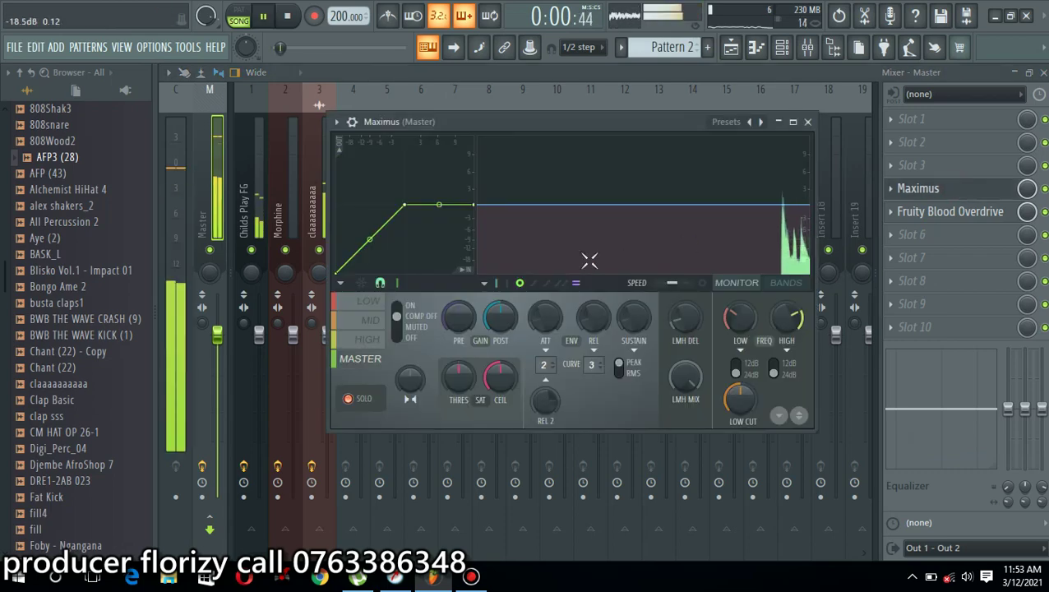
{"action": "left_click", "coordinate": [370, 302]}
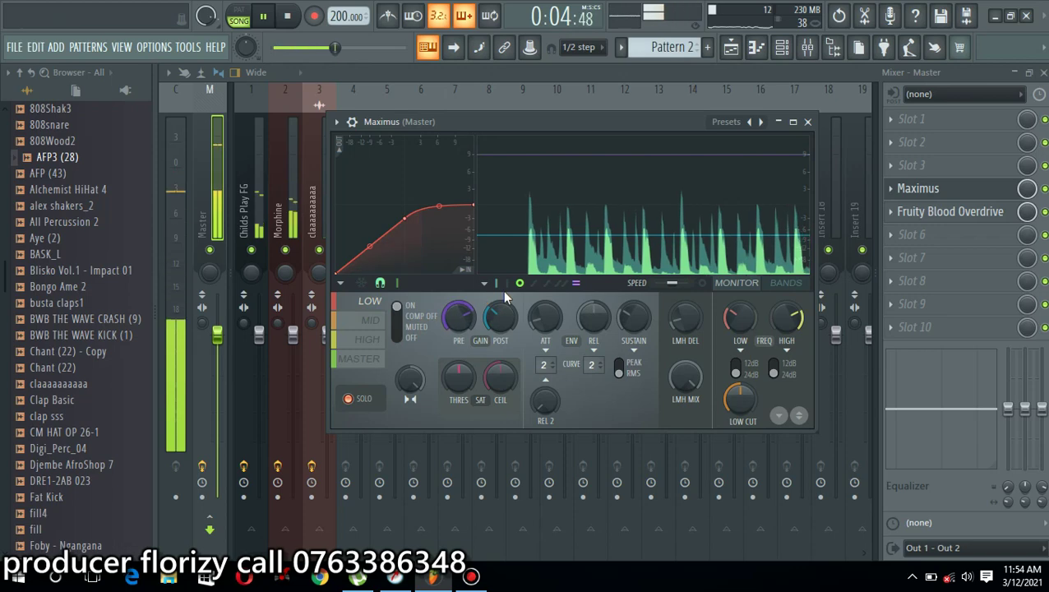
{"action": "key", "text": "space"}
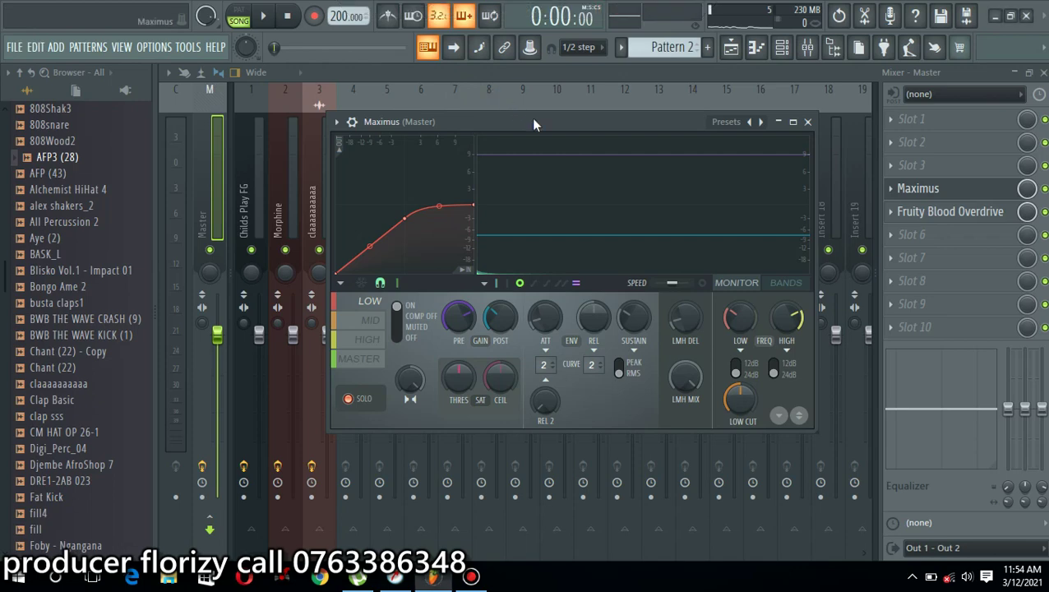
{"action": "key", "text": "space"}
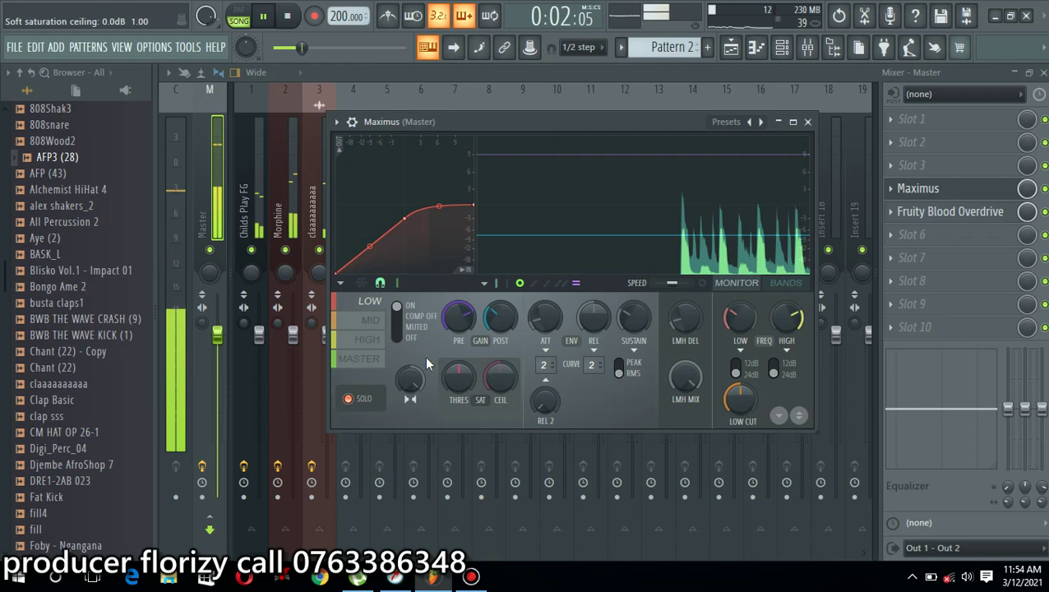
{"action": "left_click", "coordinate": [359, 360]}
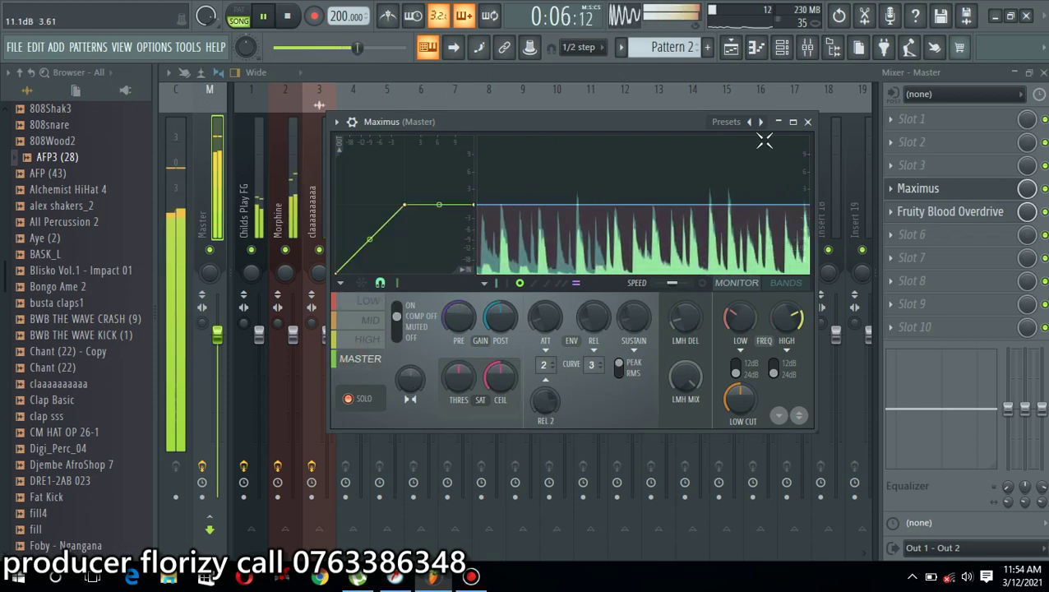
{"action": "left_click", "coordinate": [809, 122]}
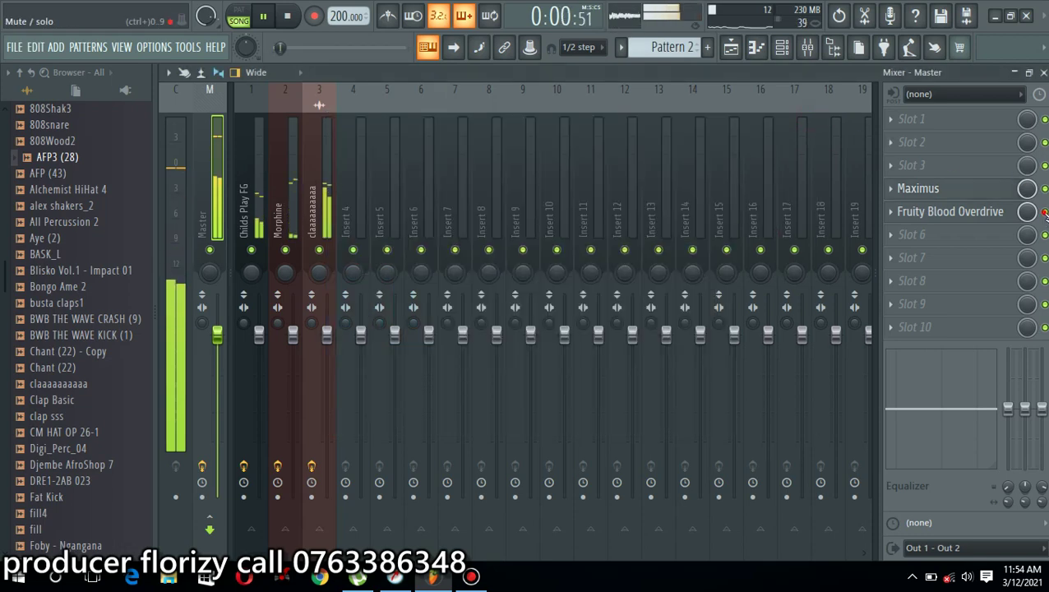
{"action": "key", "text": "space"}
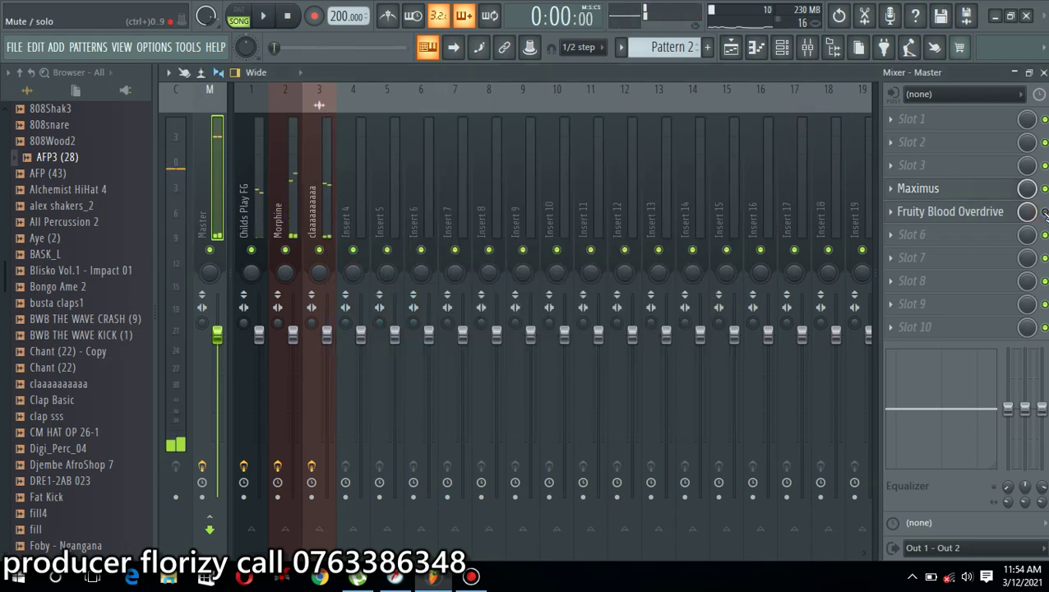
Step: Compare the song with Fruity Blood Overdrive bypassed and enabled on the Master track, leave it enabled, and close the mixer
{"action": "key", "text": "space"}
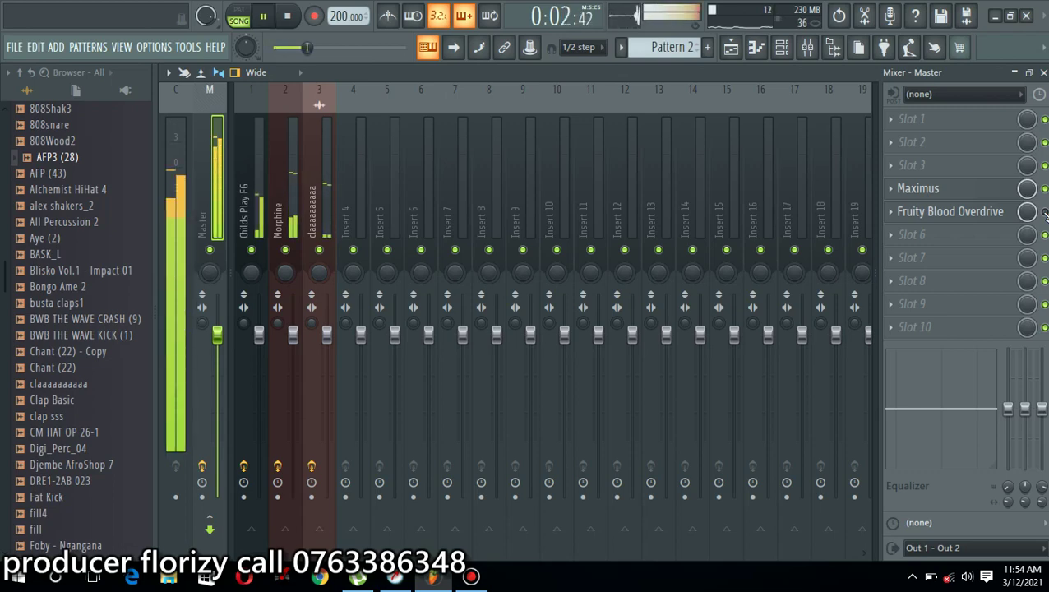
{"action": "key", "text": "space"}
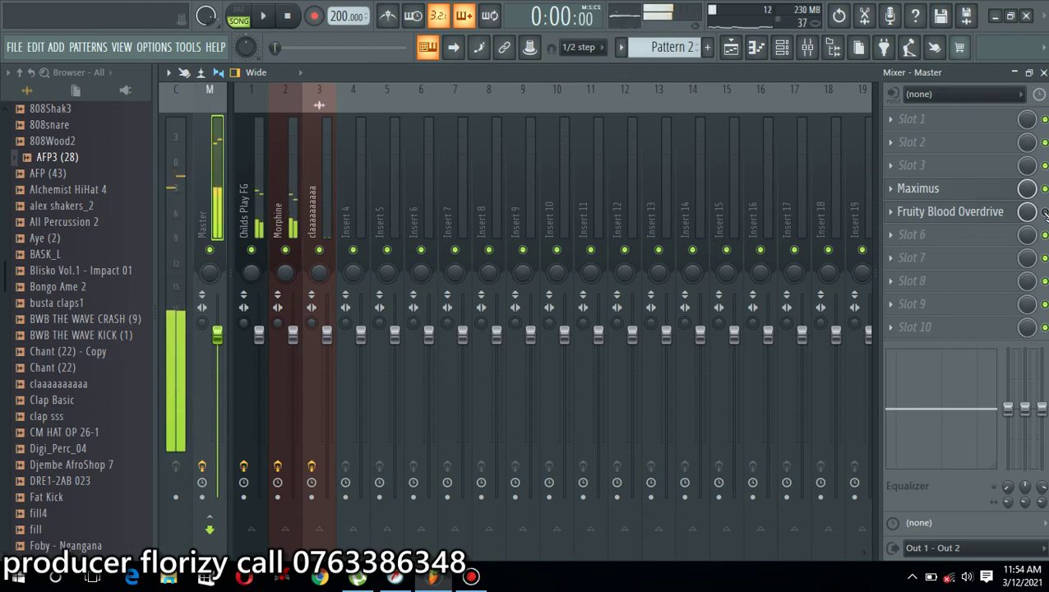
{"action": "key", "text": "space"}
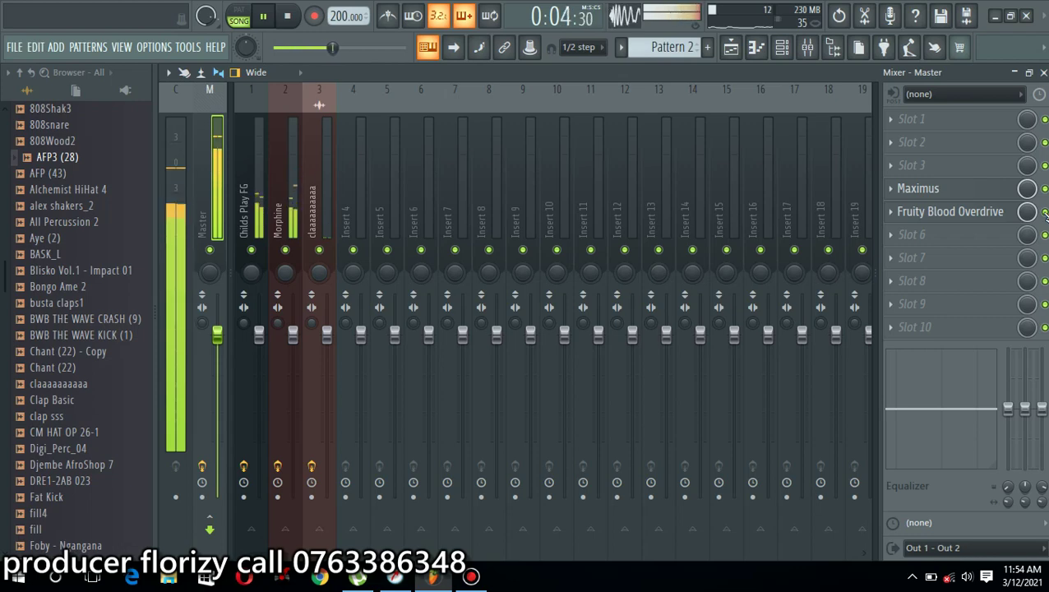
{"action": "key", "text": "space"}
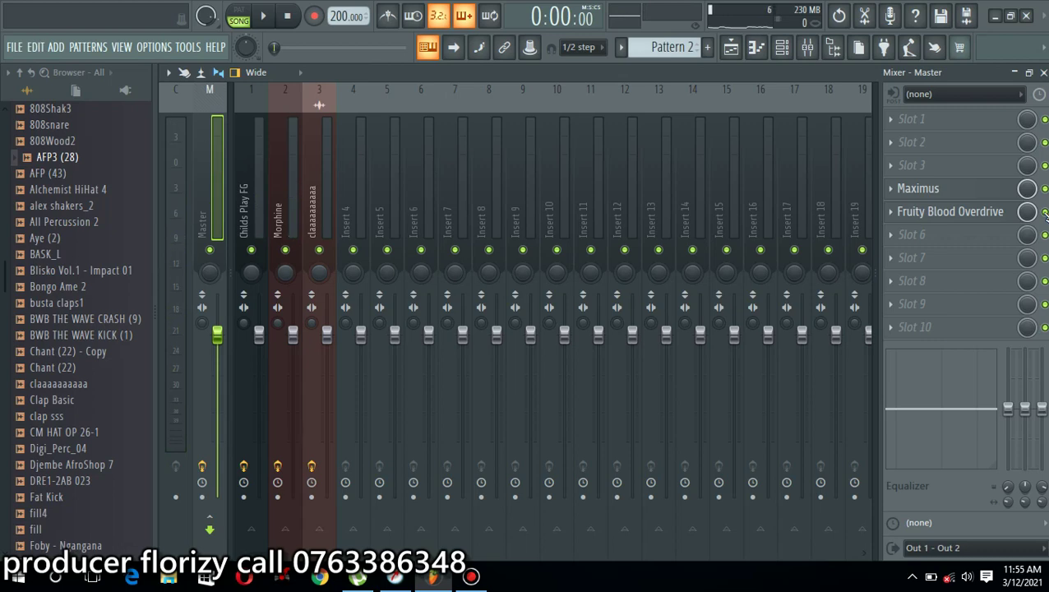
{"action": "left_click", "coordinate": [1044, 73]}
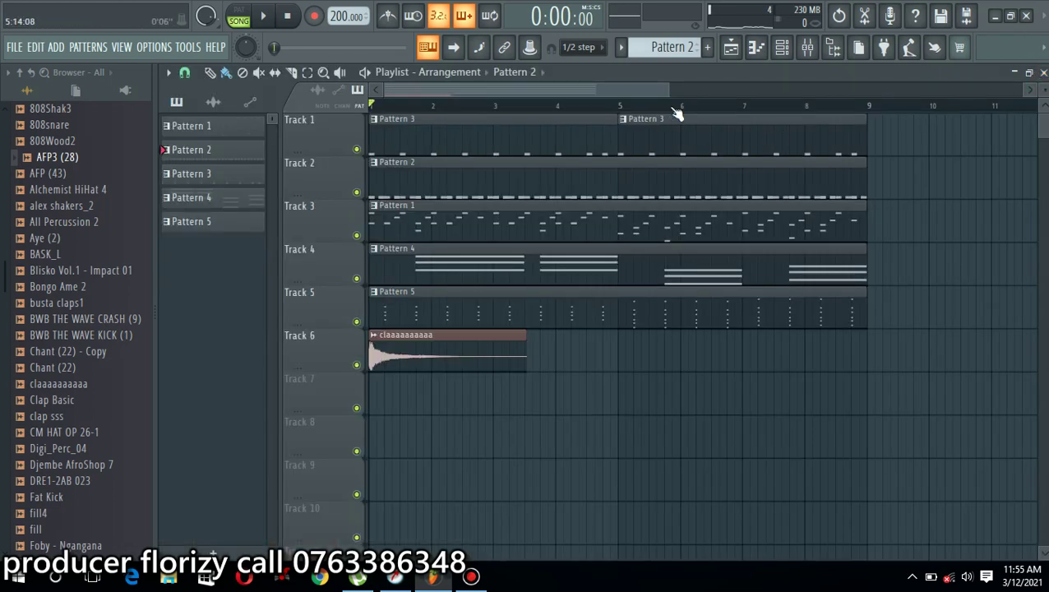
{"action": "mouse_move", "coordinate": [1045, 89]}
{"action": "left_mouse_down"}
{"action": "mouse_move", "coordinate": [1044, 74]}
{"action": "mouse_move", "coordinate": [1045, 85]}
{"action": "left_mouse_up"}
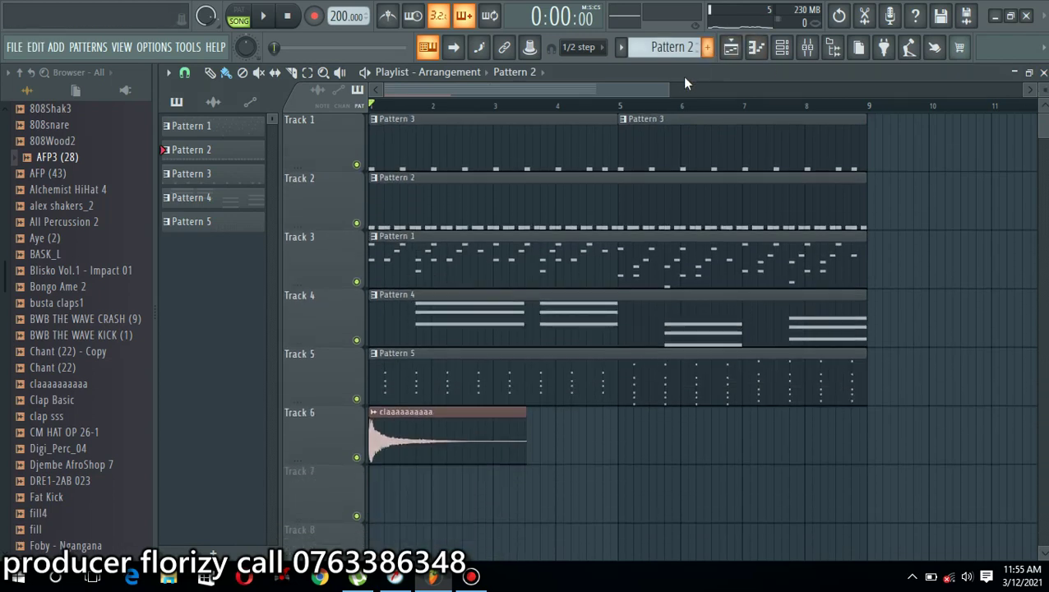
{"action": "left_click_drag", "start_coordinate": [670, 85], "coordinate": [607, 89]}
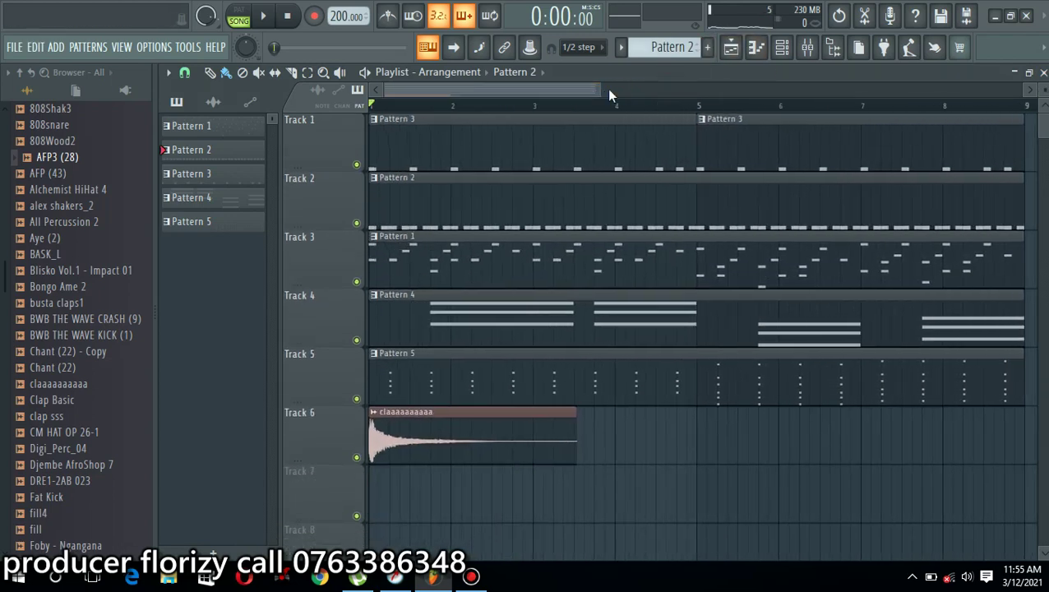
{"action": "left_click", "coordinate": [782, 48]}
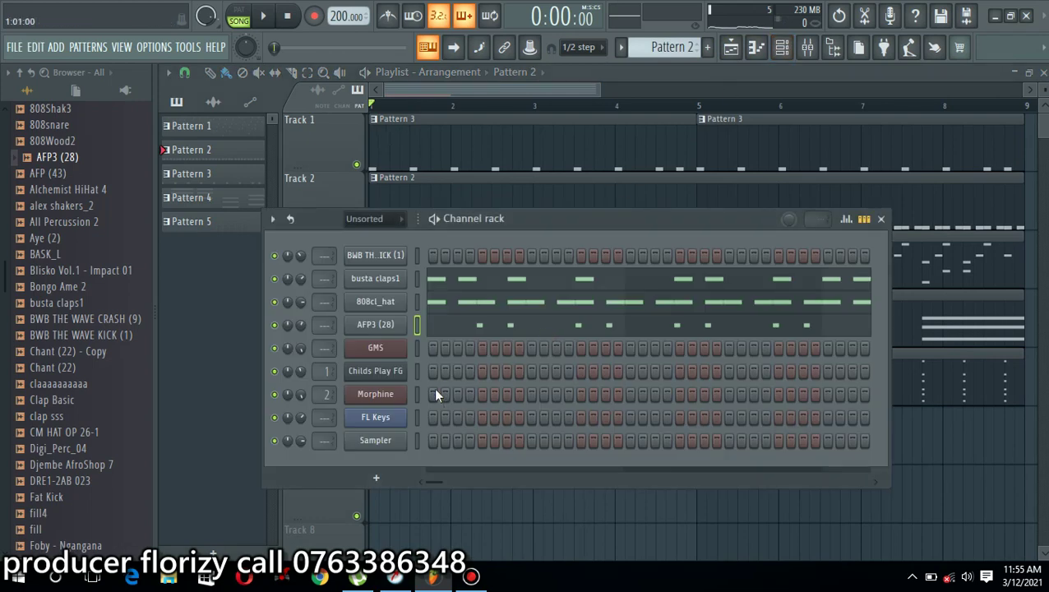
{"action": "right_click", "coordinate": [384, 445]}
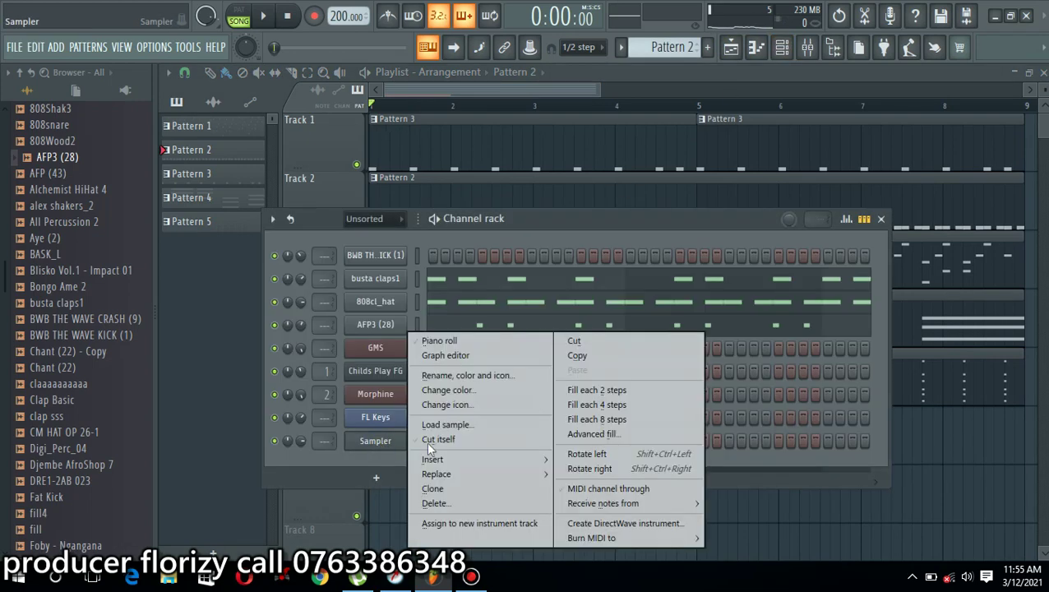
{"action": "mouse_move", "coordinate": [465, 463]}
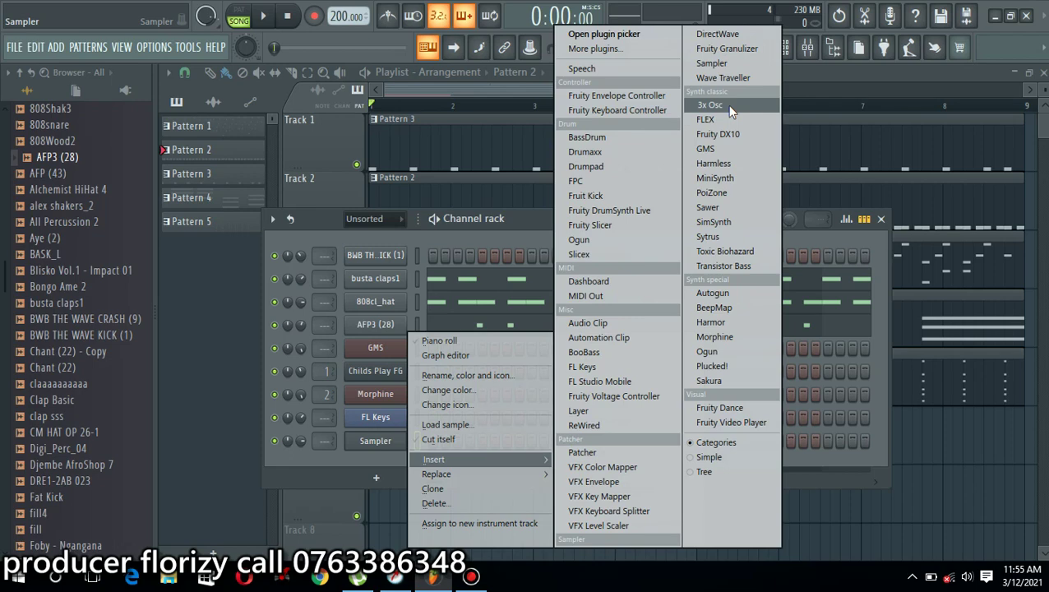
{"action": "left_click", "coordinate": [499, 88]}
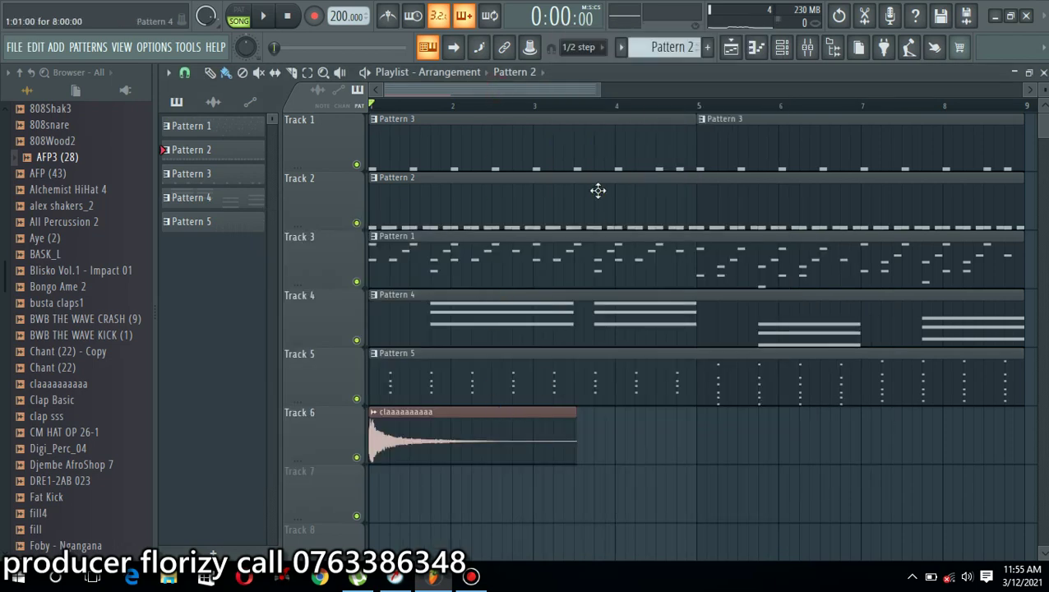
Step: Set the global snap to Line and move the claaaaaaaaaa audio clip from Track 6 down to Track 7 in the playlist
{"action": "left_click_drag", "start_coordinate": [598, 90], "coordinate": [855, 89]}
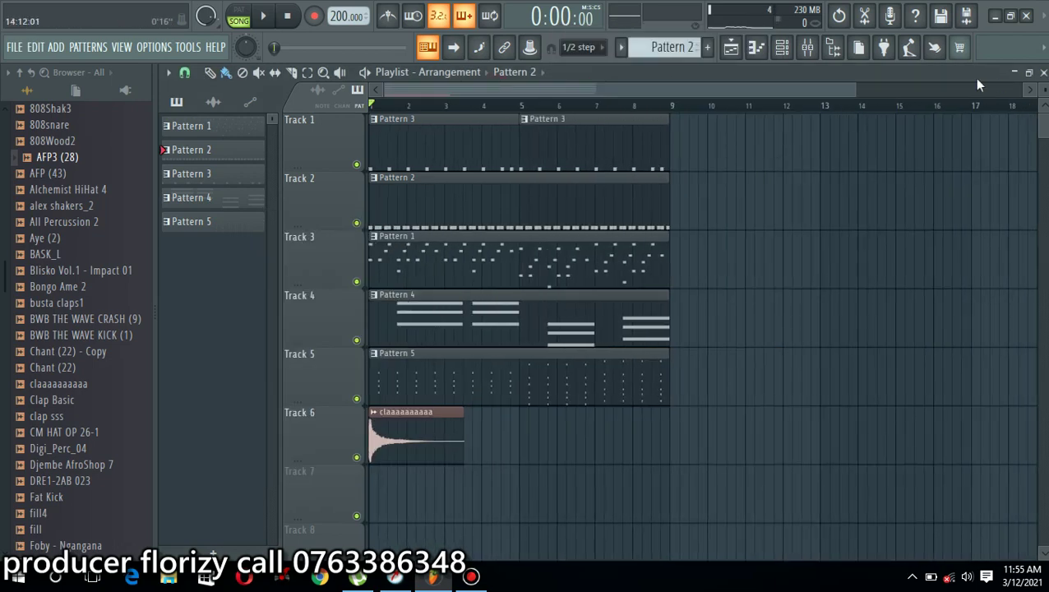
{"action": "scroll", "coordinate": [534, 245], "scroll_direction": "down", "scroll_amount": 3, "text": "alt"}
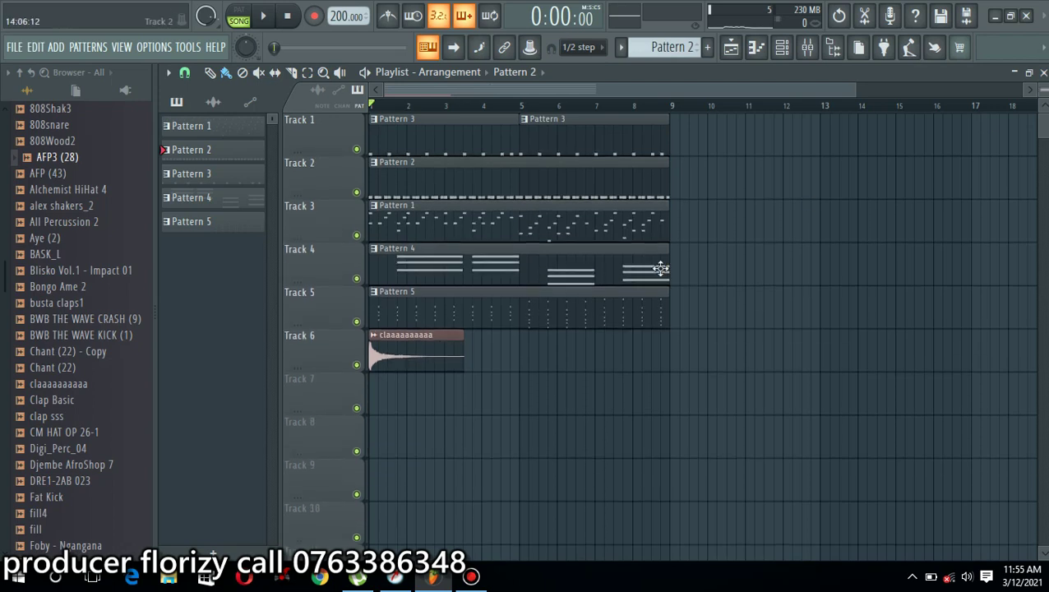
{"action": "left_click", "coordinate": [580, 47]}
{"action": "left_click", "coordinate": [580, 63]}
{"action": "left_click_drag", "start_coordinate": [439, 349], "coordinate": [436, 393]}
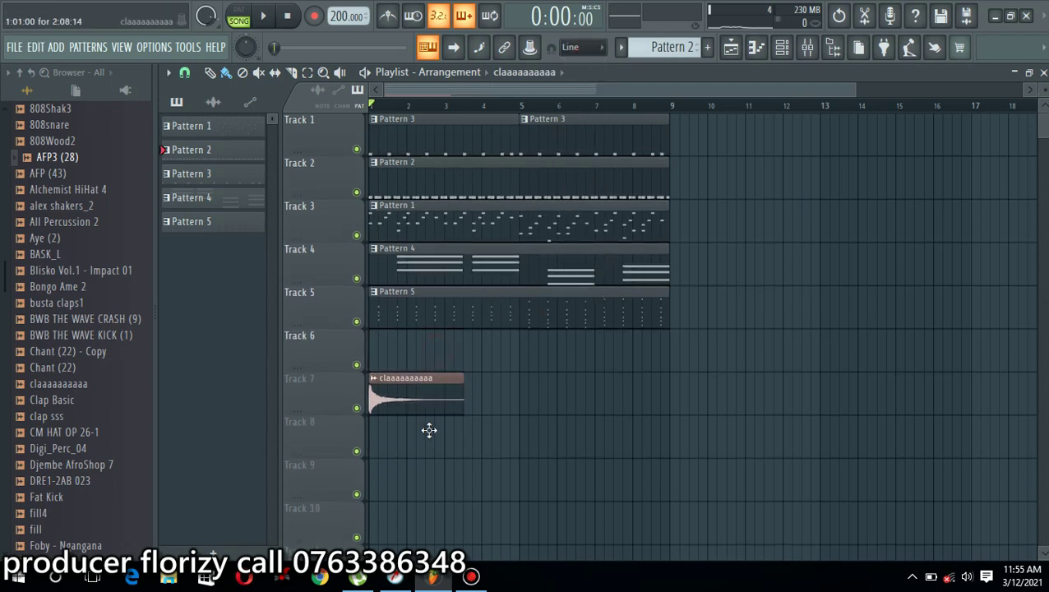
Step: Select the empty Pattern 6, place it at bar 1 of Track 6, and extend the clip to eight bars
{"action": "left_click_drag", "start_coordinate": [673, 49], "coordinate": [673, 33]}
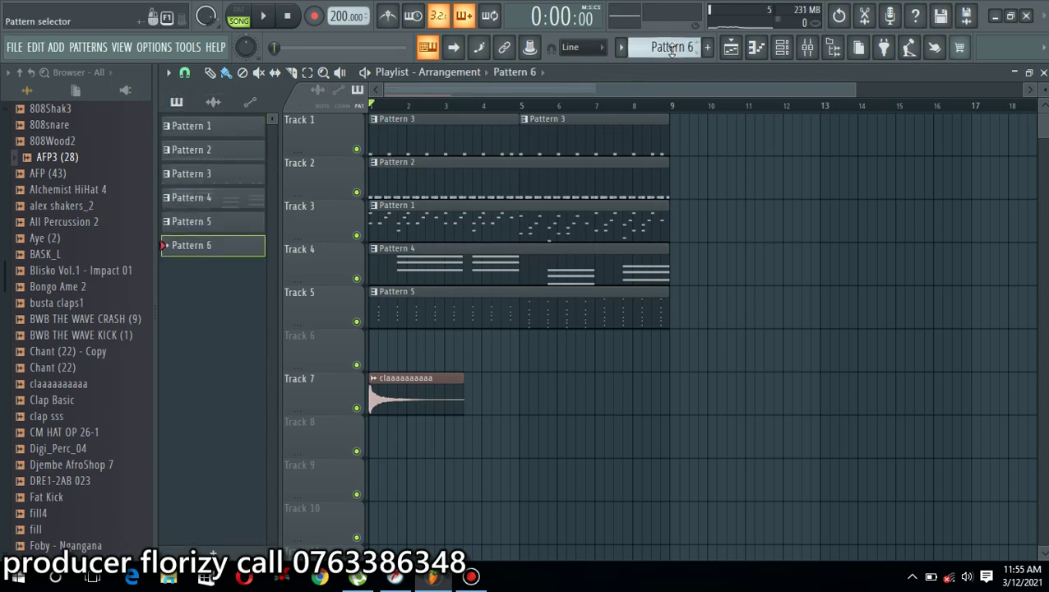
{"action": "left_click", "coordinate": [410, 362]}
{"action": "left_click_drag", "start_coordinate": [420, 359], "coordinate": [329, 359]}
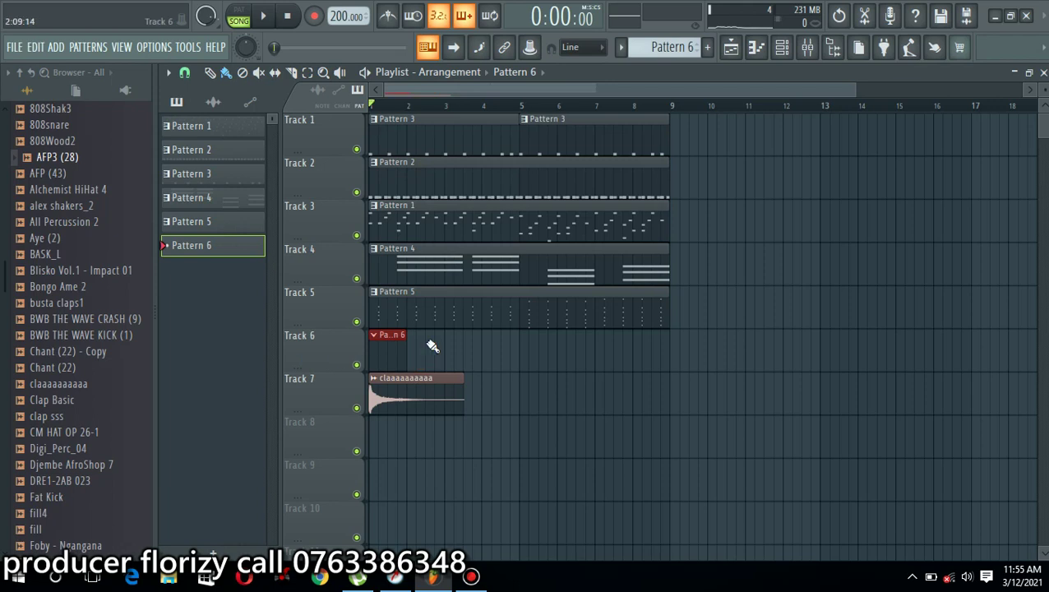
{"action": "left_click_drag", "start_coordinate": [407, 349], "coordinate": [661, 350]}
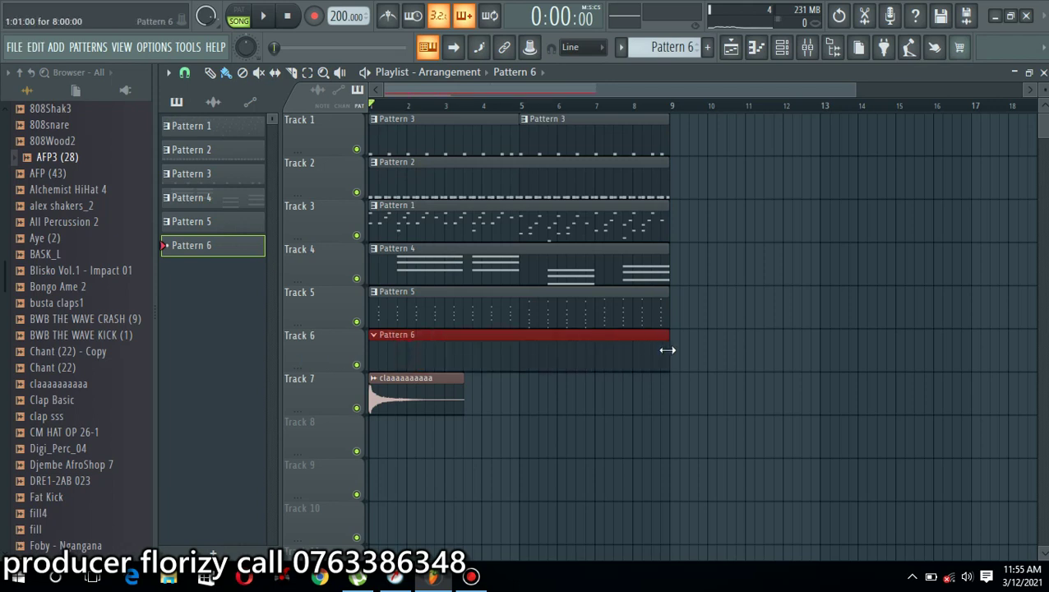
Step: Insert a 3x Osc channel before the Sampler channel and move its plugin window clear of the channel names
{"action": "left_click", "coordinate": [782, 47]}
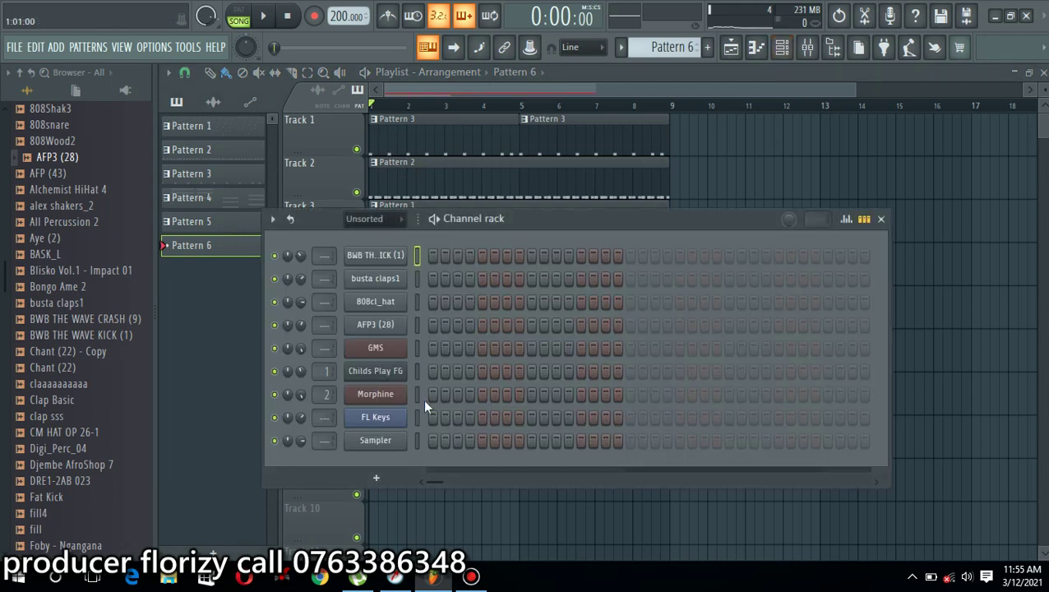
{"action": "right_click", "coordinate": [381, 442]}
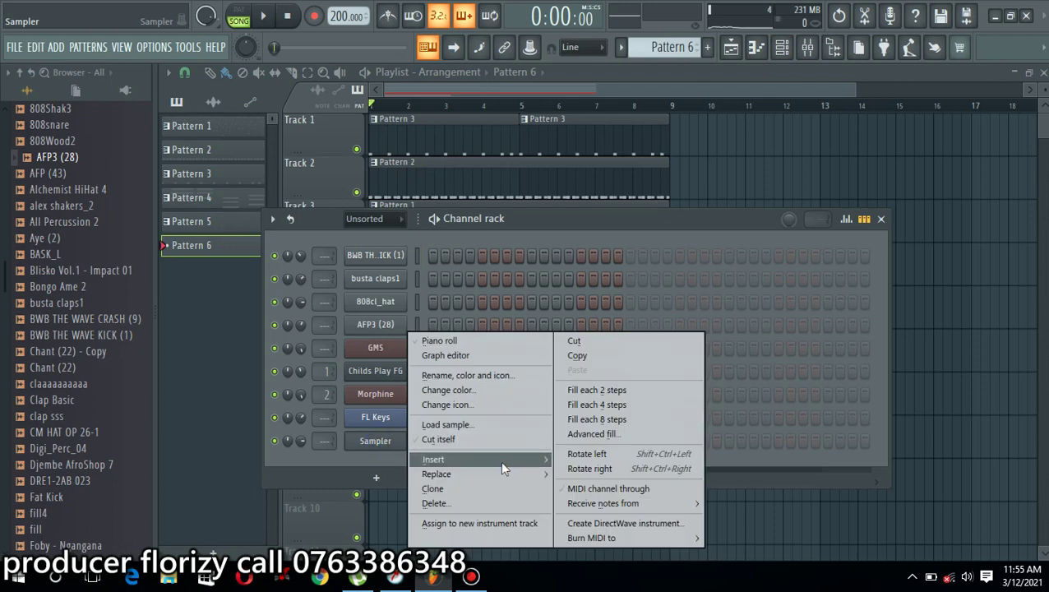
{"action": "mouse_move", "coordinate": [500, 461]}
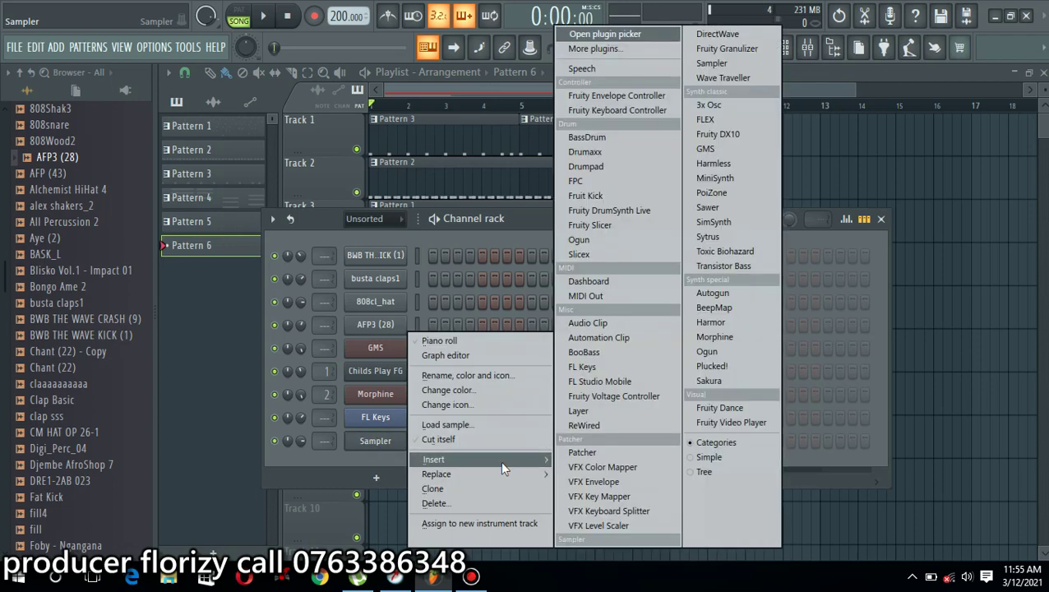
{"action": "left_click", "coordinate": [737, 112]}
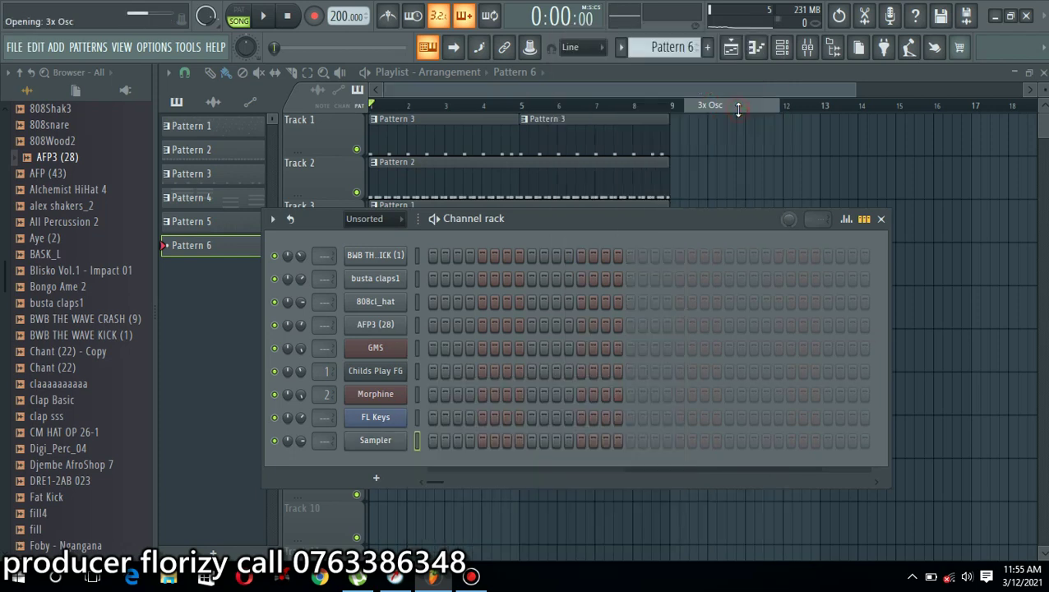
{"action": "left_click", "coordinate": [640, 224]}
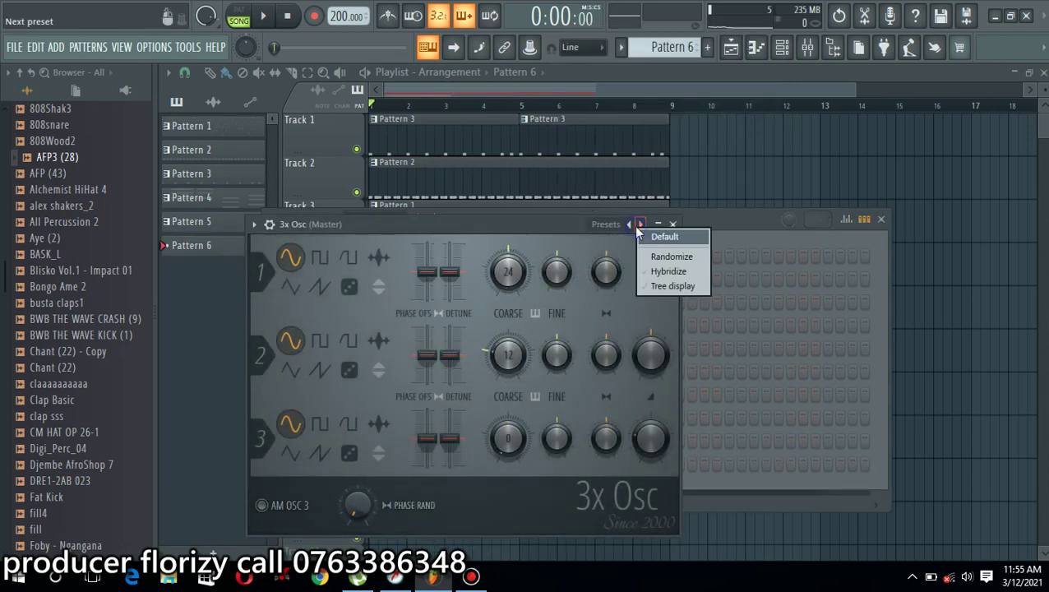
{"action": "left_click", "coordinate": [572, 233]}
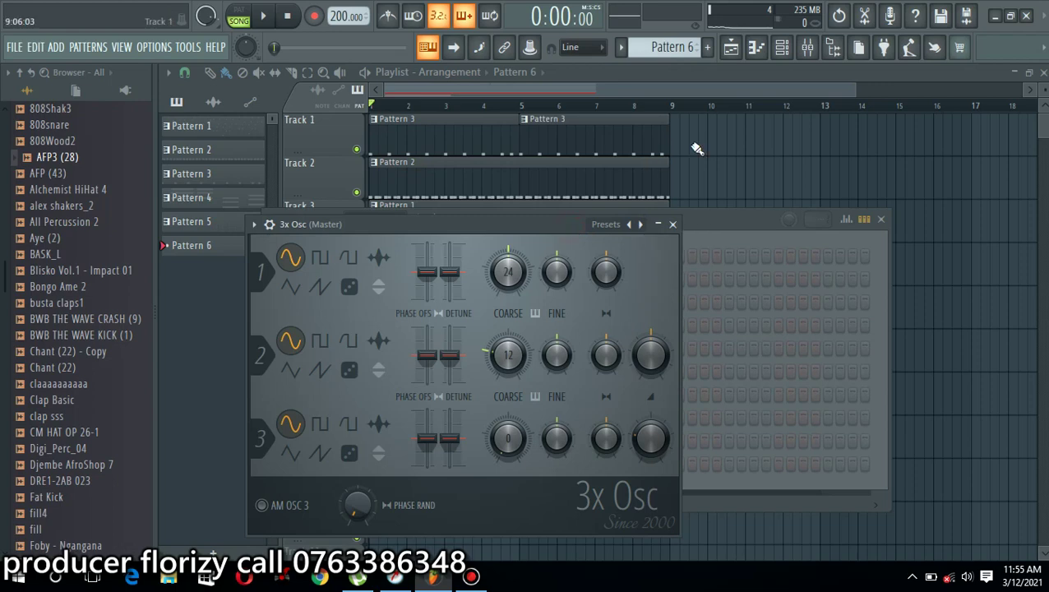
{"action": "left_click", "coordinate": [548, 227]}
{"action": "left_click_drag", "start_coordinate": [548, 227], "coordinate": [724, 148]}
Step: Try a square wave on oscillator 2 and noise and square waves on oscillator 1 with test notes, restoring both to sine
{"action": "key", "text": "c"}
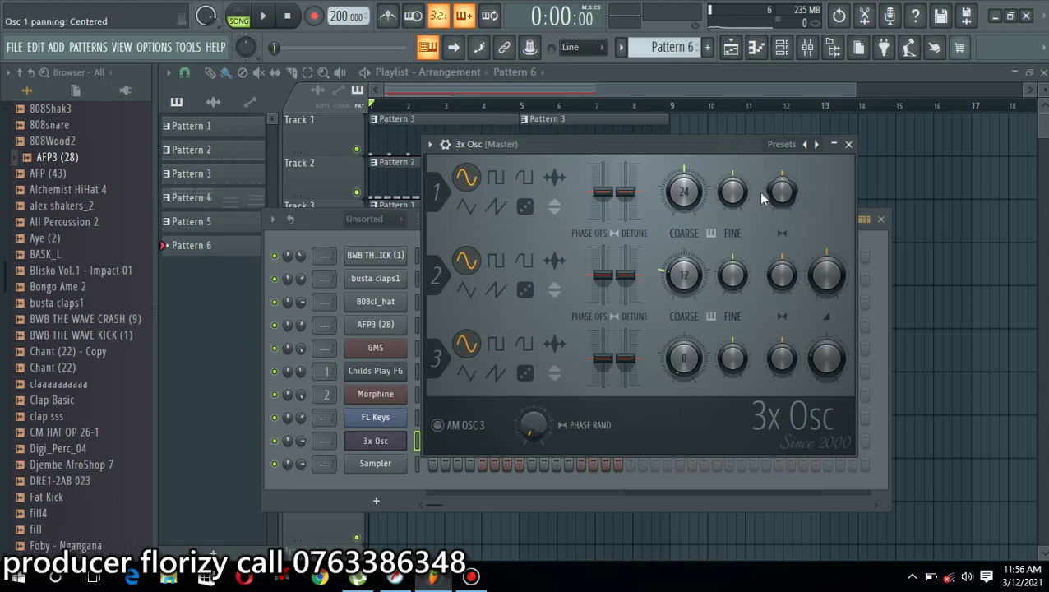
{"action": "left_click", "coordinate": [496, 261]}
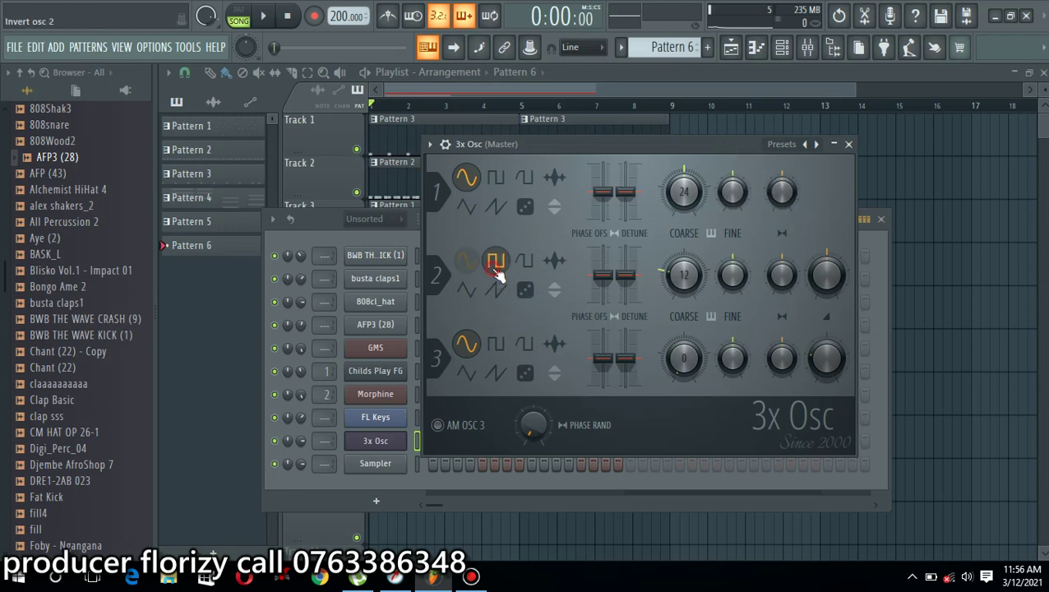
{"action": "key", "text": "c"}
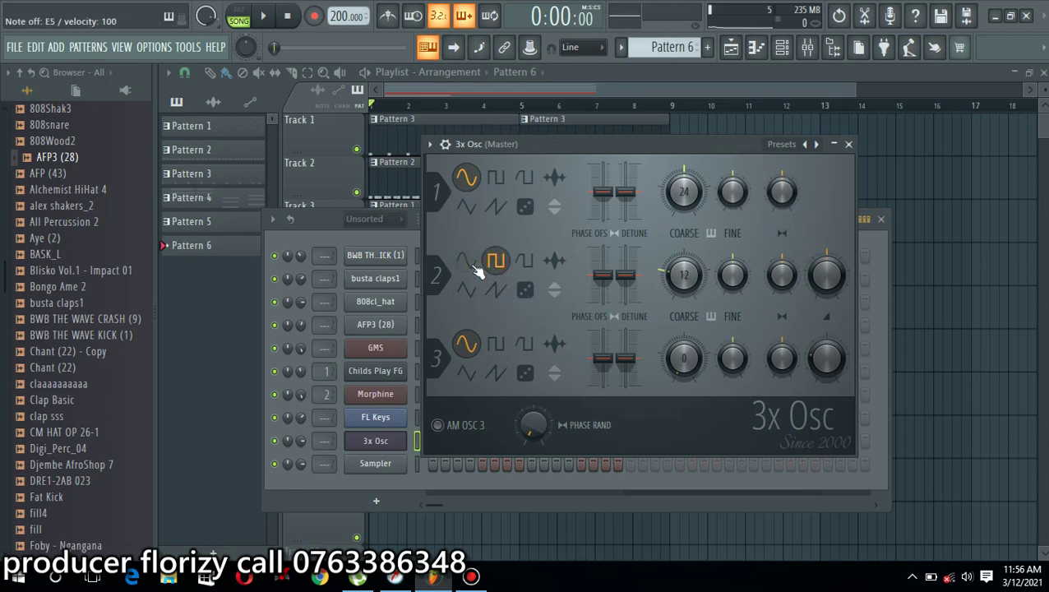
{"action": "left_click", "coordinate": [525, 207]}
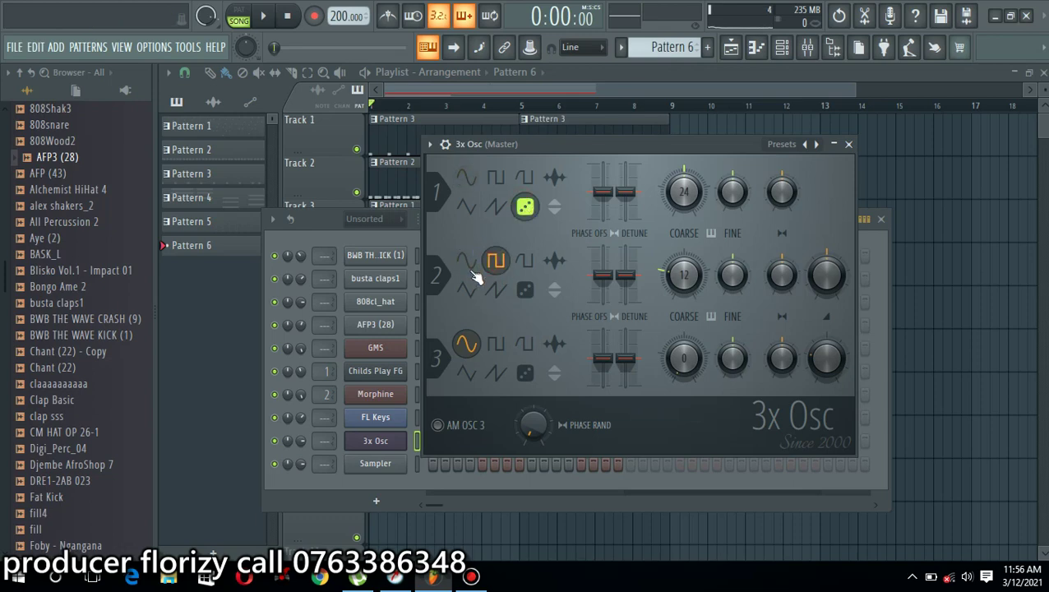
{"action": "left_click", "coordinate": [467, 260]}
{"action": "key", "text": "c"}
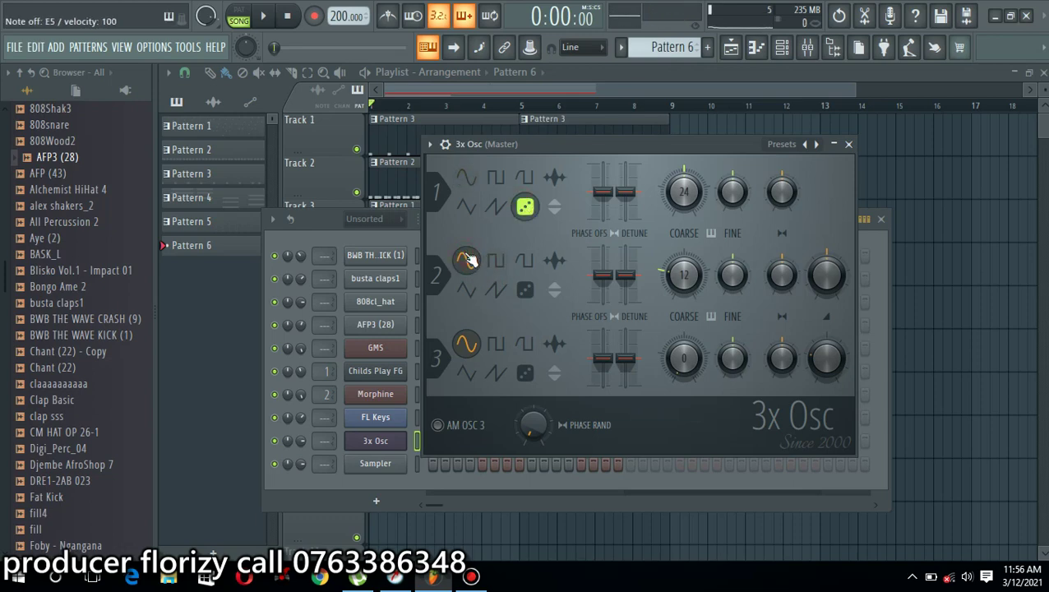
{"action": "left_click", "coordinate": [496, 178]}
{"action": "key", "text": "c"}
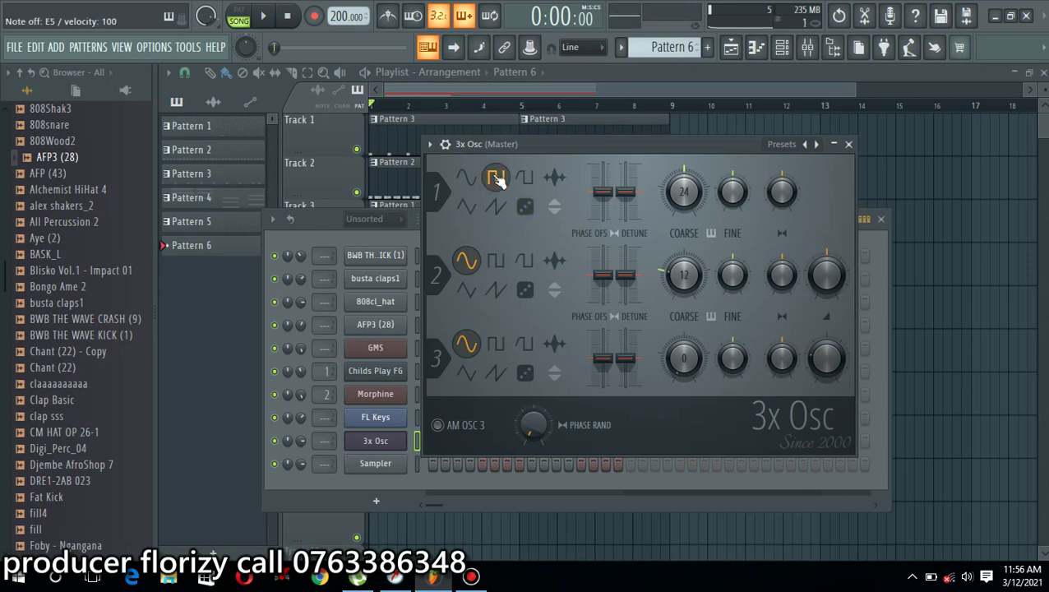
{"action": "left_click", "coordinate": [466, 180]}
{"action": "key", "text": "c"}
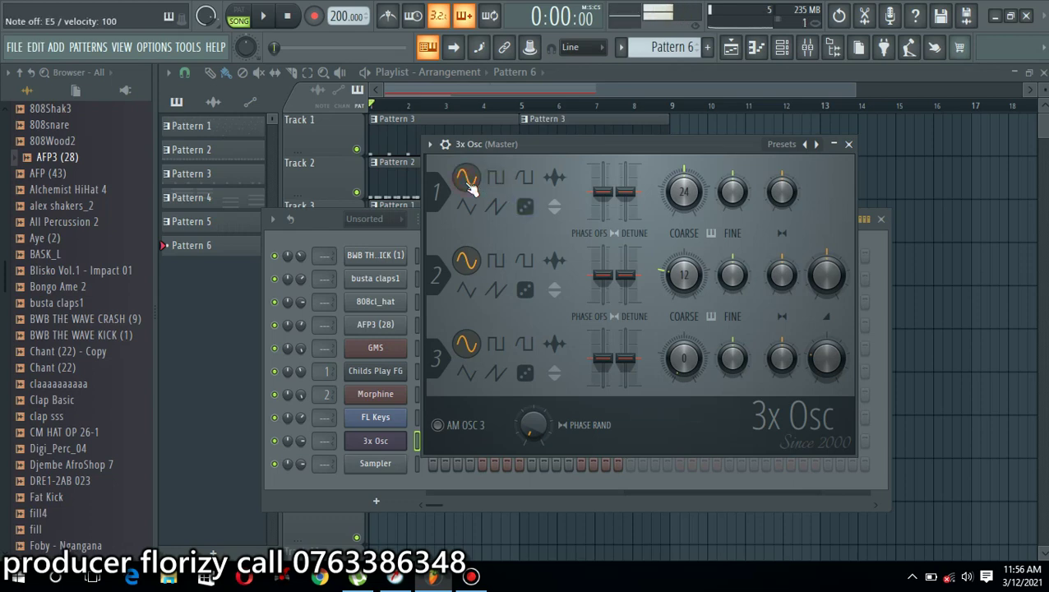
{"action": "key", "text": "c"}
{"action": "key", "text": "c"}
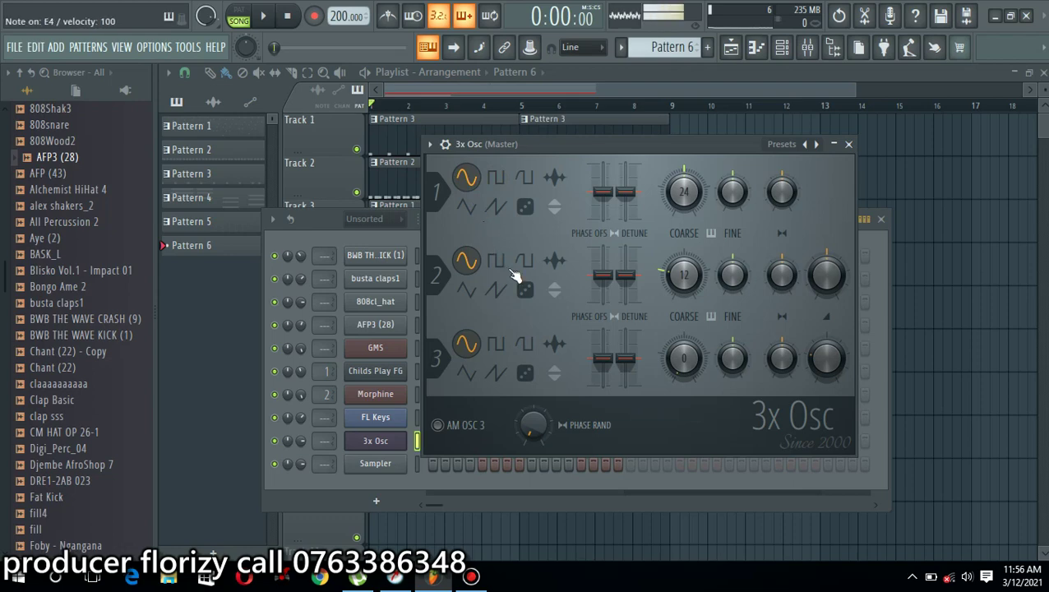
Step: Try square, rounded saw and custom waveforms on oscillator 3 with test notes, cancelling the sample choice and restoring sine
{"action": "left_click", "coordinate": [498, 345]}
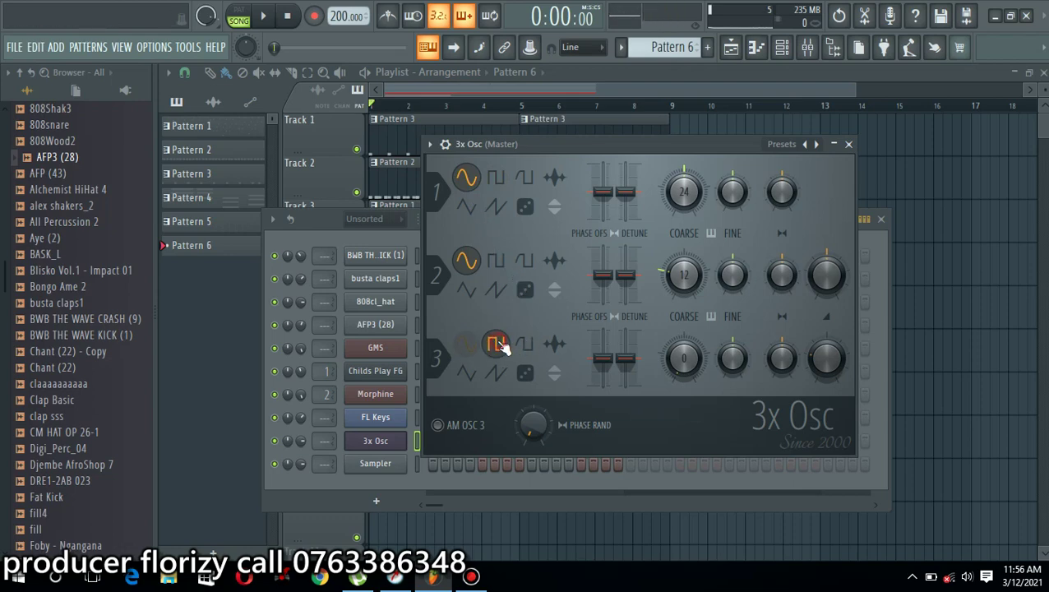
{"action": "key", "text": "c"}
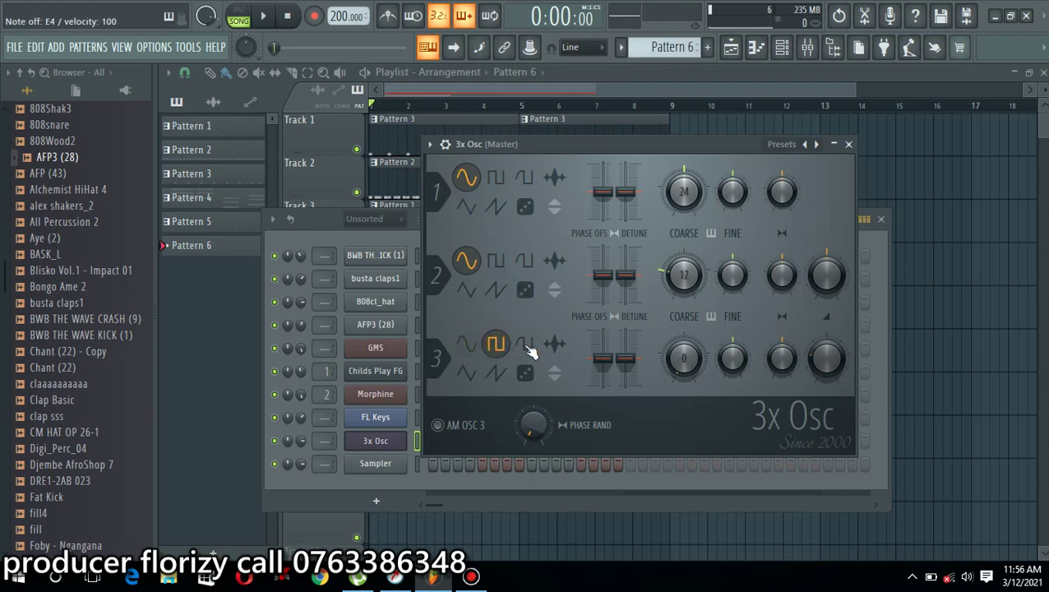
{"action": "left_click", "coordinate": [525, 345]}
{"action": "key", "text": "c"}
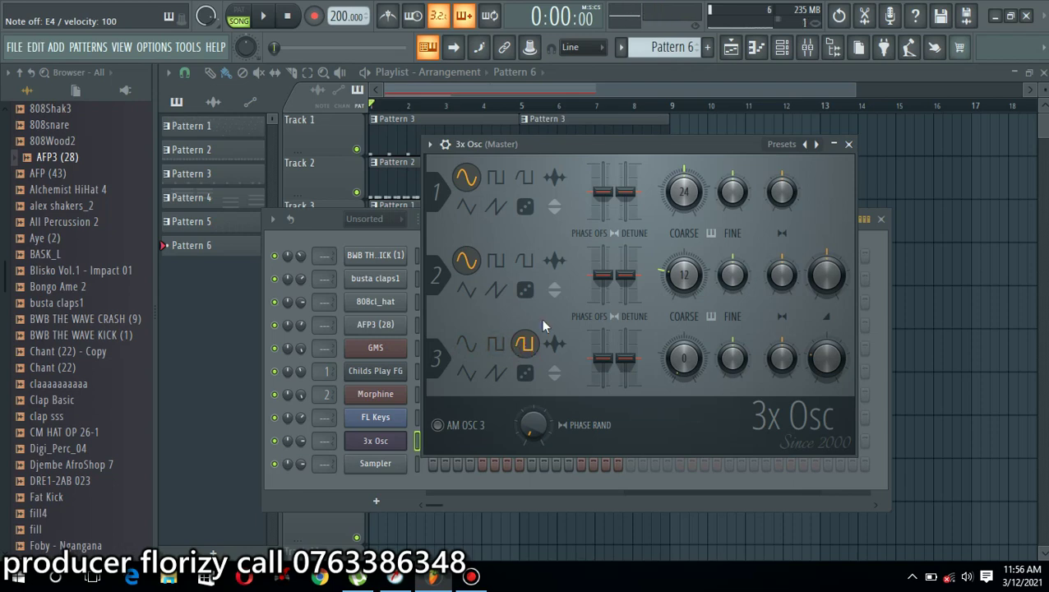
{"action": "left_click", "coordinate": [557, 345]}
{"action": "type", "text": "c"}
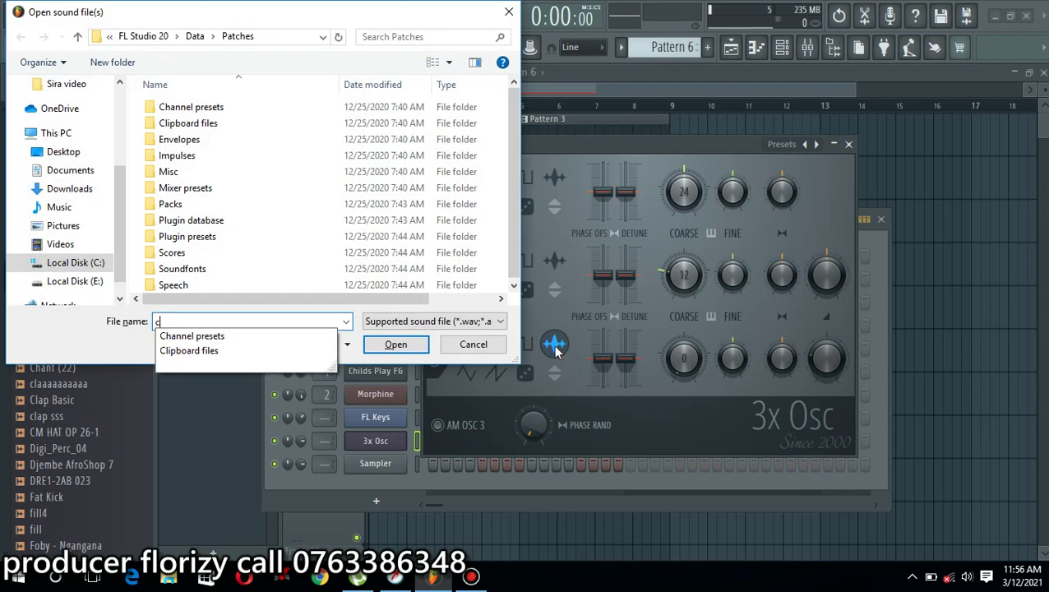
{"action": "left_click", "coordinate": [489, 346]}
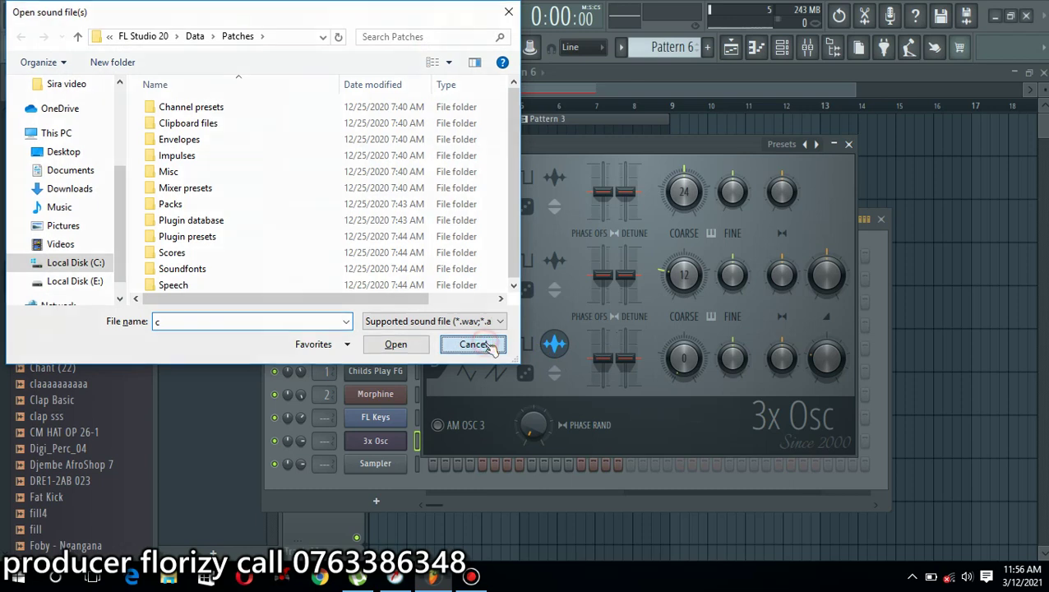
{"action": "left_click", "coordinate": [467, 344]}
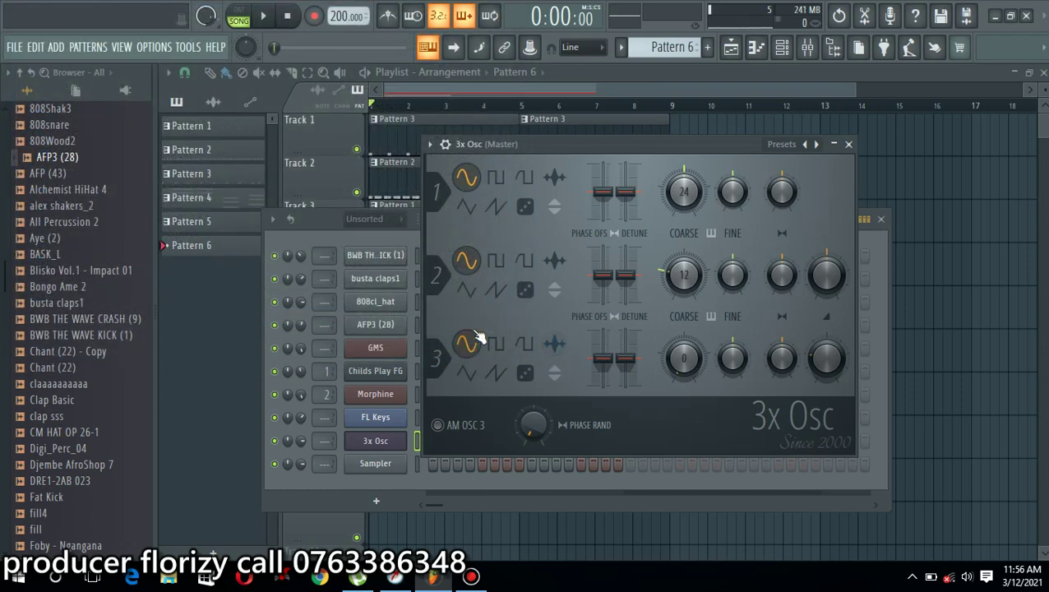
Step: Try the rounded saw on oscillator 2, restore sine, and enable AM OSC 3 with a test note
{"action": "left_click", "coordinate": [530, 262]}
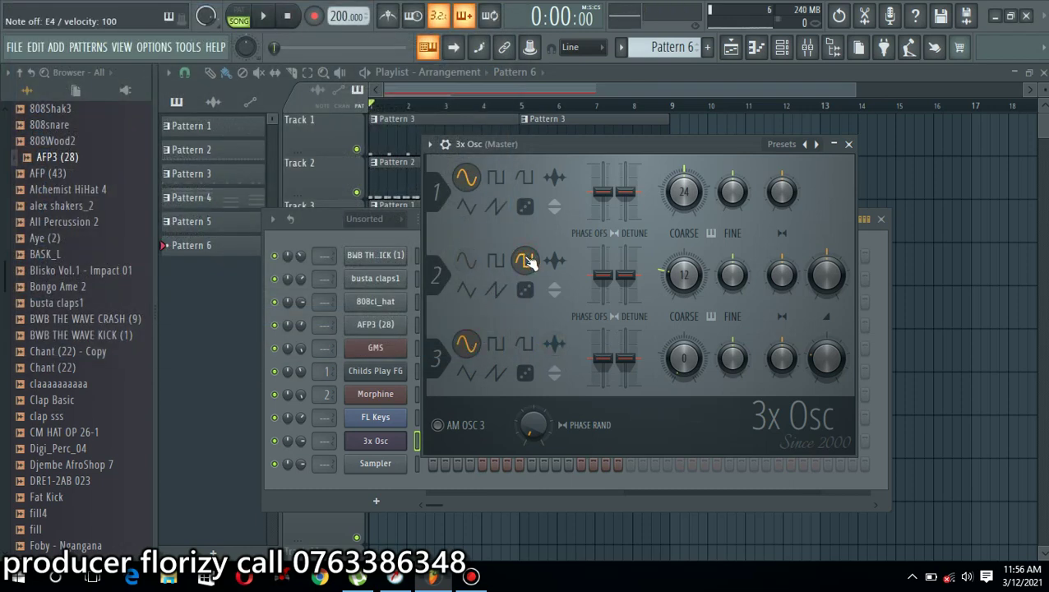
{"action": "left_click", "coordinate": [467, 262]}
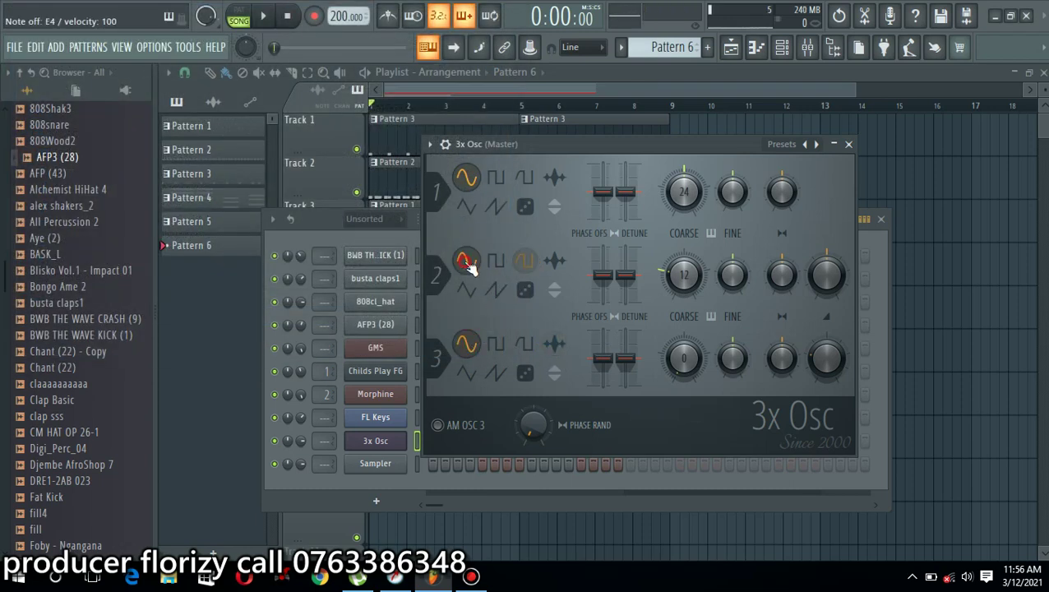
{"action": "left_click", "coordinate": [450, 422]}
{"action": "key", "text": "z"}
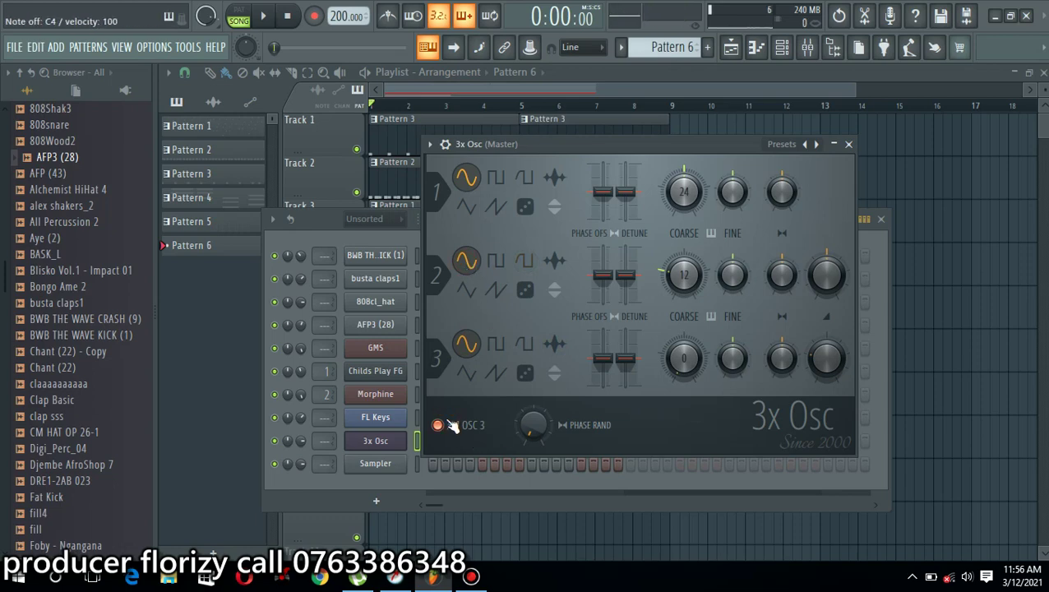
Step: Load the JrBass preset from the 3x Osc folder of the channel presets into the 3x Osc channel
{"action": "left_click", "coordinate": [446, 147]}
{"action": "left_click", "coordinate": [507, 172]}
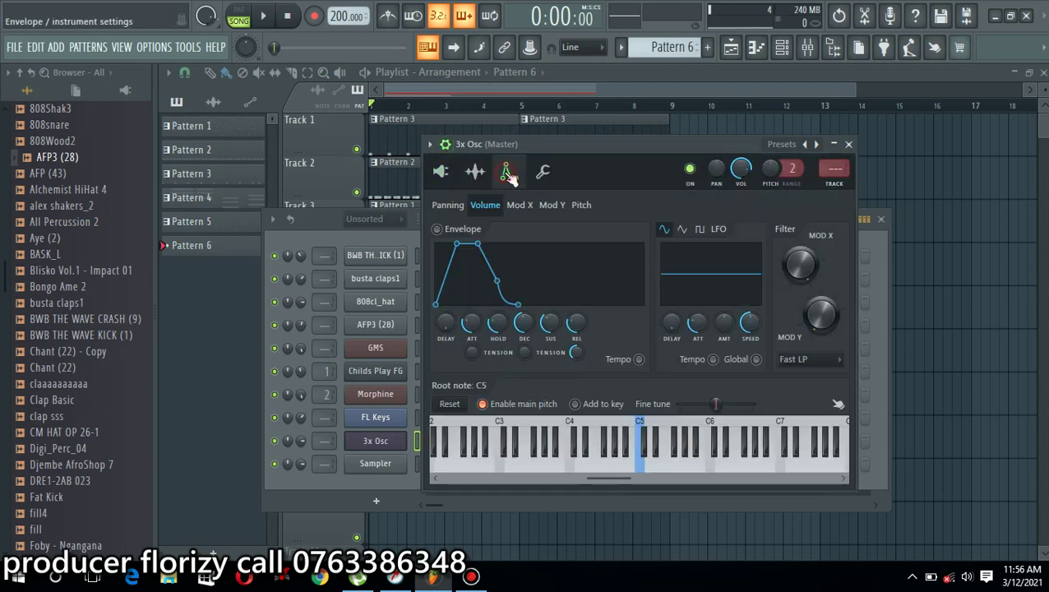
{"action": "left_click", "coordinate": [476, 172]}
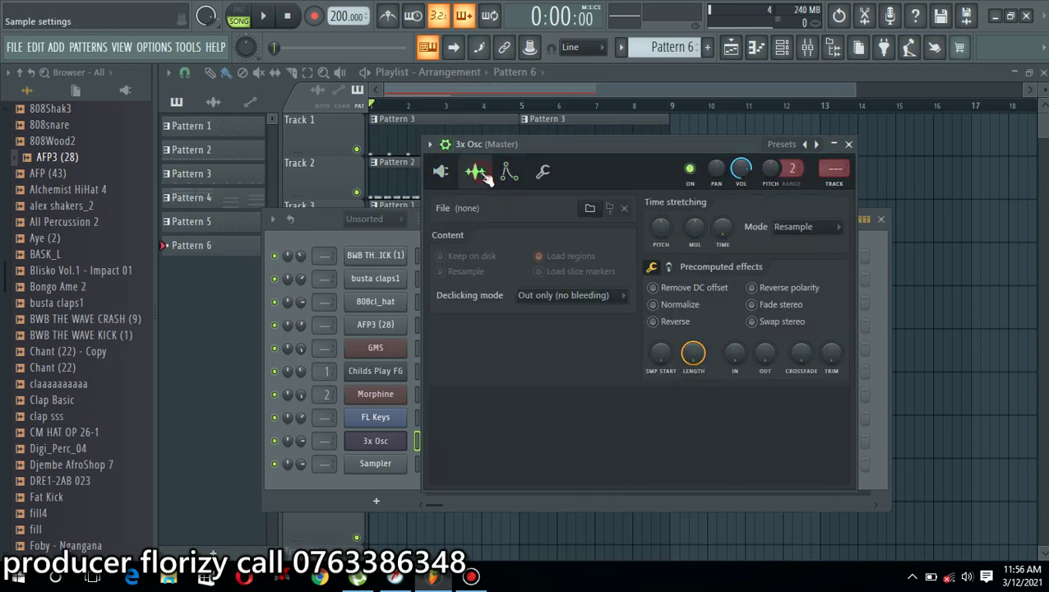
{"action": "left_click", "coordinate": [589, 207]}
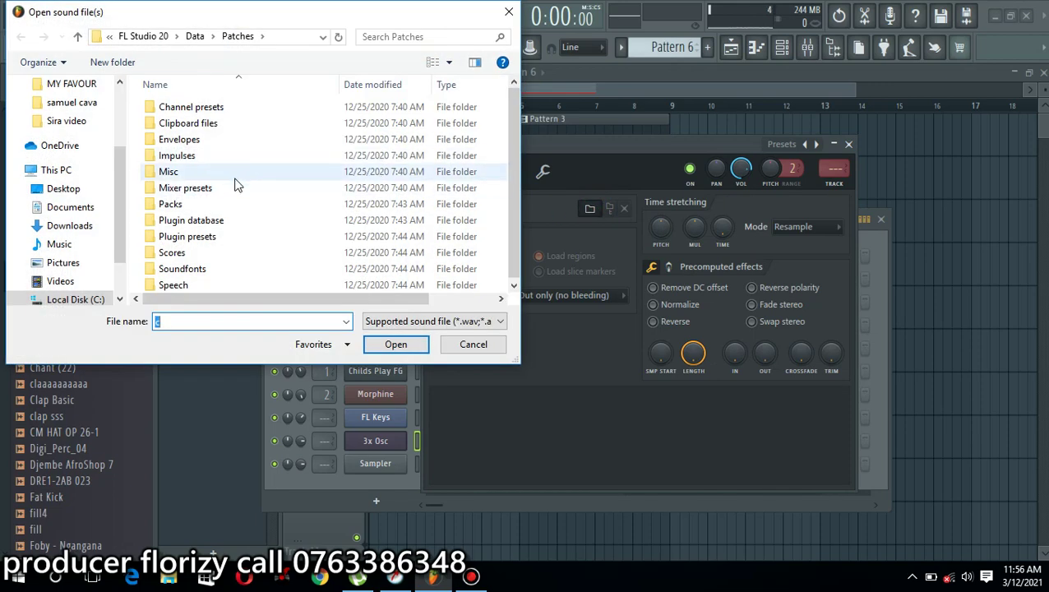
{"action": "left_click", "coordinate": [217, 109]}
{"action": "double_click", "coordinate": [217, 110]}
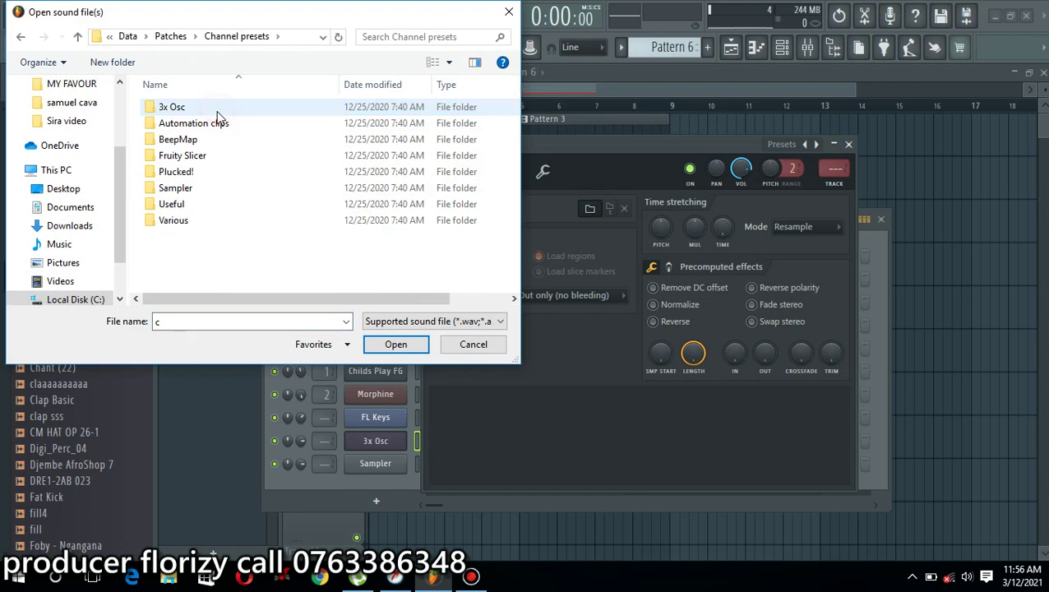
{"action": "double_click", "coordinate": [179, 110]}
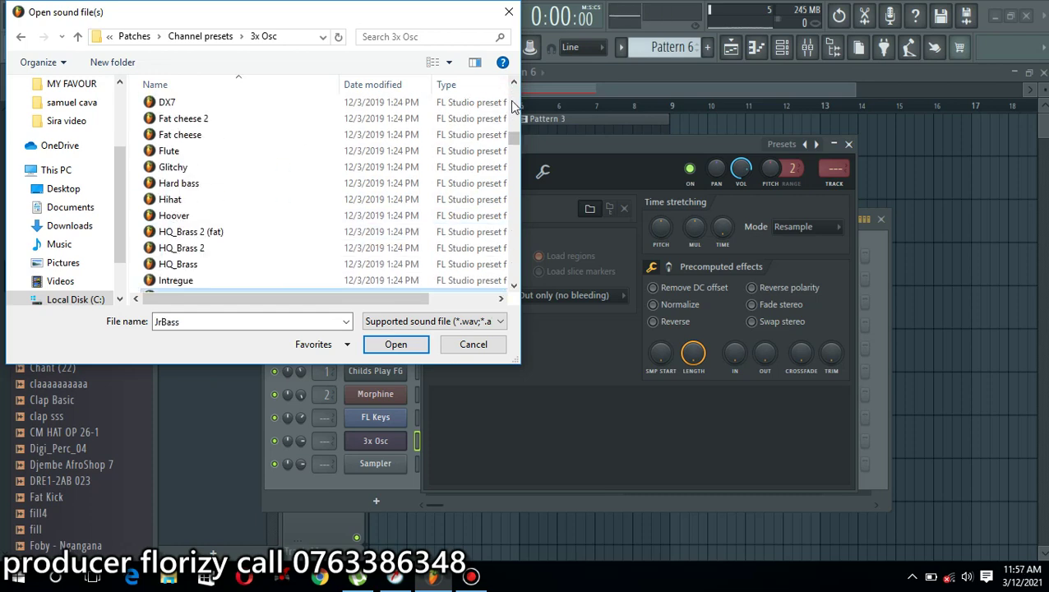
{"action": "left_click_drag", "start_coordinate": [513, 115], "coordinate": [518, 146]}
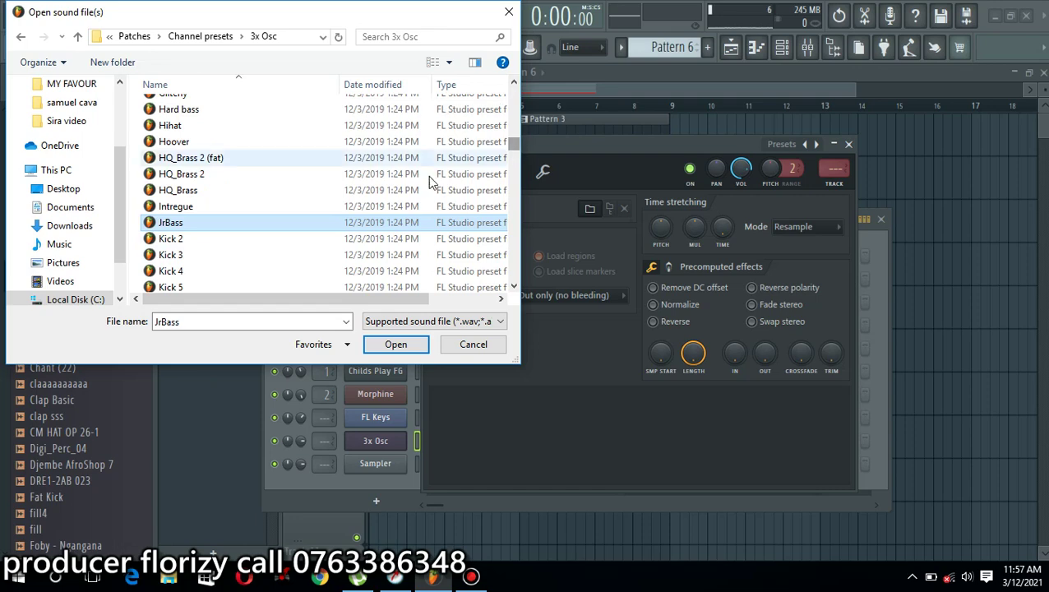
{"action": "left_click", "coordinate": [395, 345]}
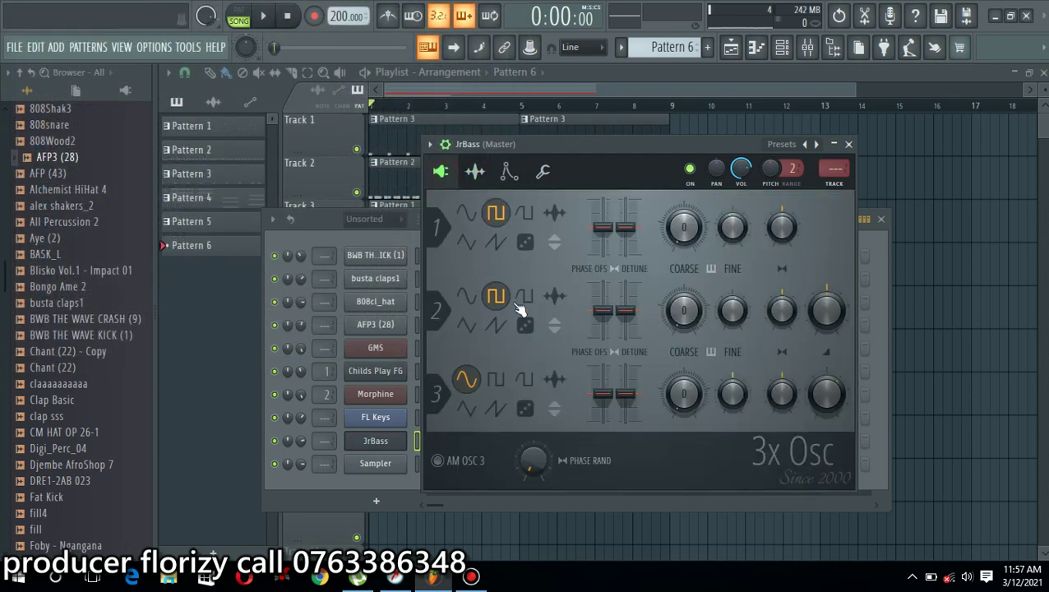
Step: Audition JrBass and try sine on oscillator 2 and square on oscillator 3, restoring each original waveform
{"action": "key", "text": "d"}
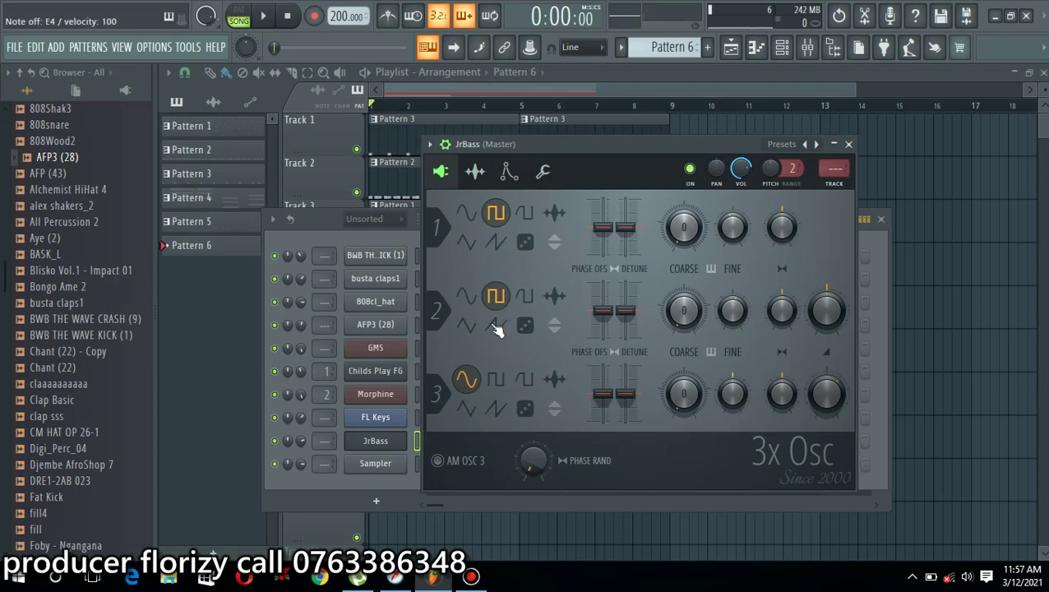
{"action": "left_click", "coordinate": [467, 298]}
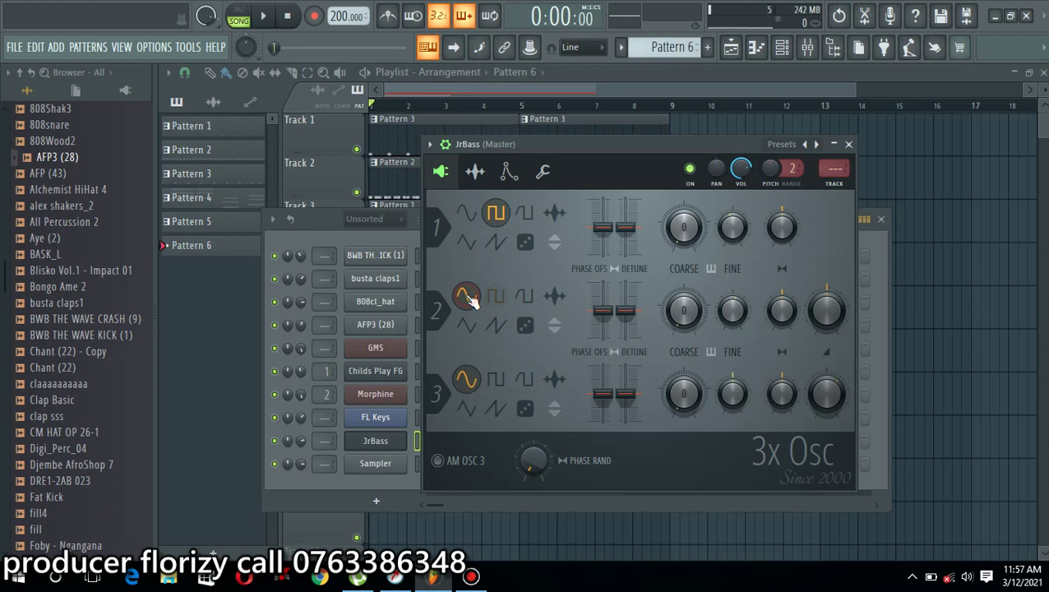
{"action": "key", "text": "d"}
{"action": "left_click", "coordinate": [497, 300]}
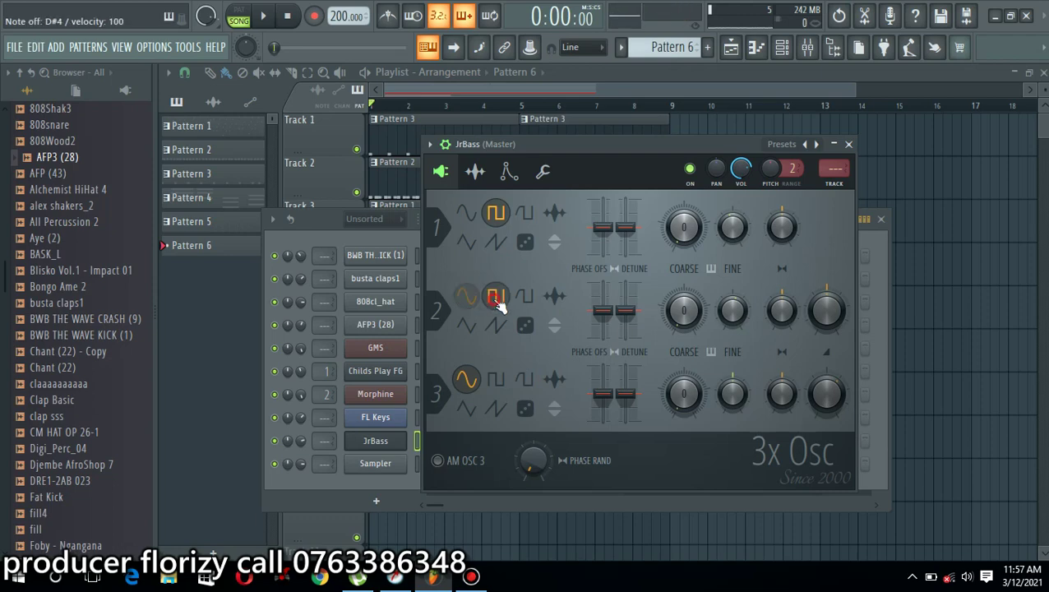
{"action": "left_click", "coordinate": [496, 380]}
{"action": "key", "text": "d"}
{"action": "left_click", "coordinate": [468, 380]}
Step: Set oscillators 1 and 2 of JrBass to sine waves, audition the sound, and close the plugin window
{"action": "left_click", "coordinate": [465, 214]}
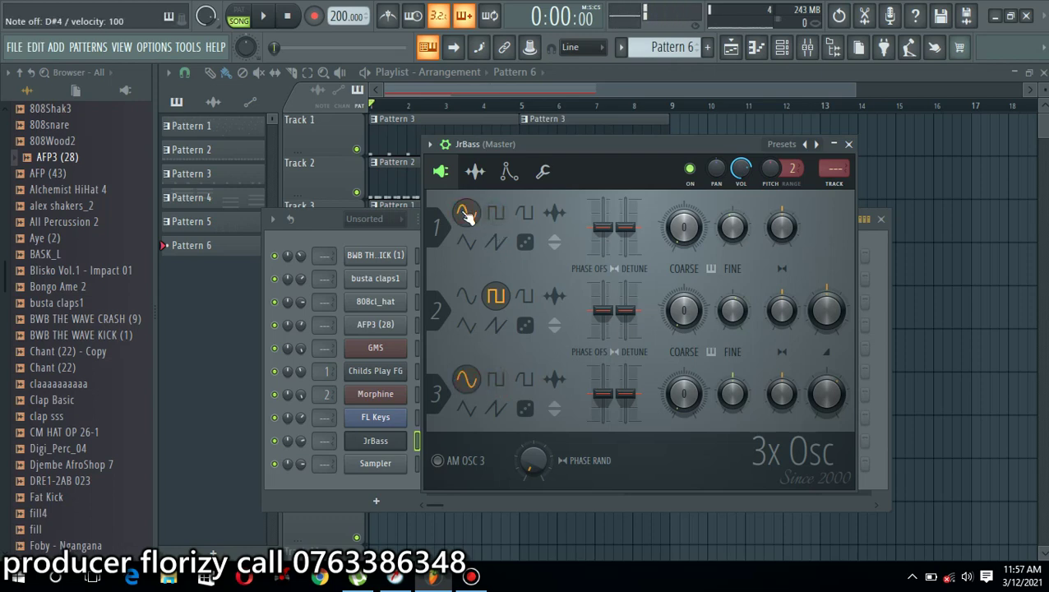
{"action": "key", "text": "r"}
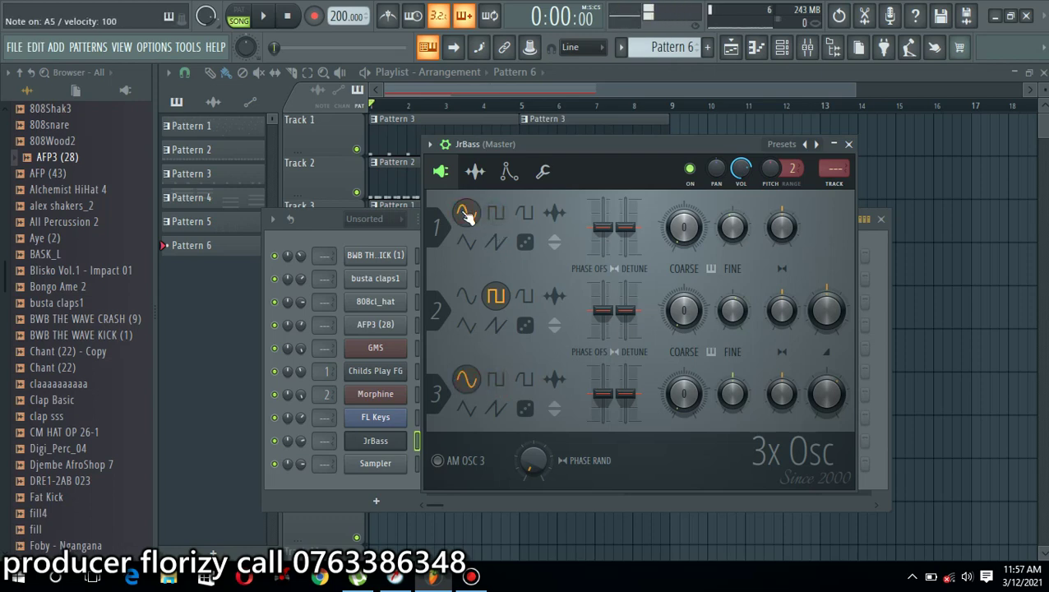
{"action": "left_click", "coordinate": [467, 297]}
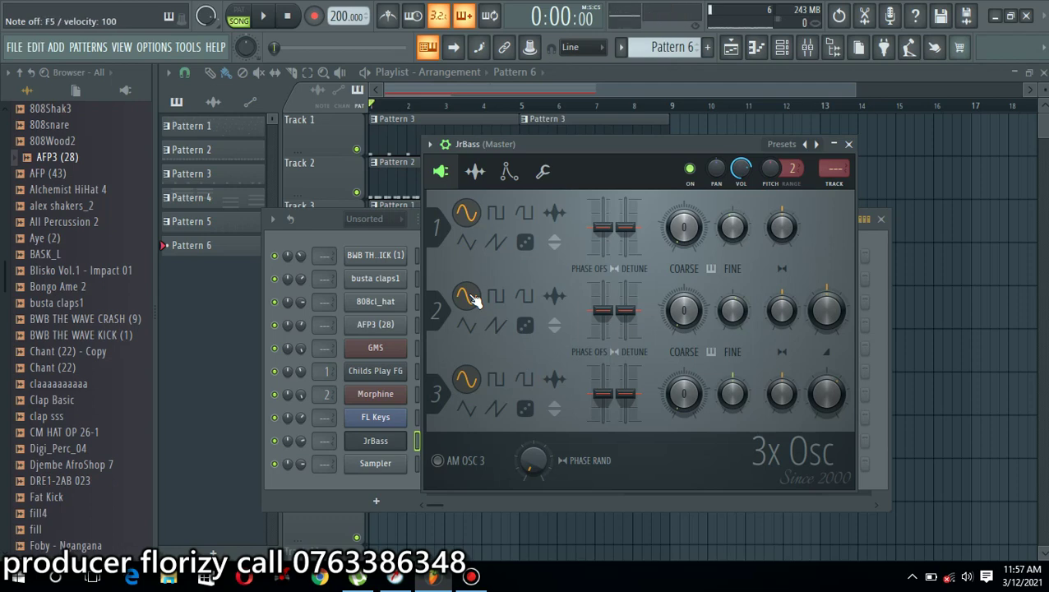
{"action": "left_click", "coordinate": [848, 145]}
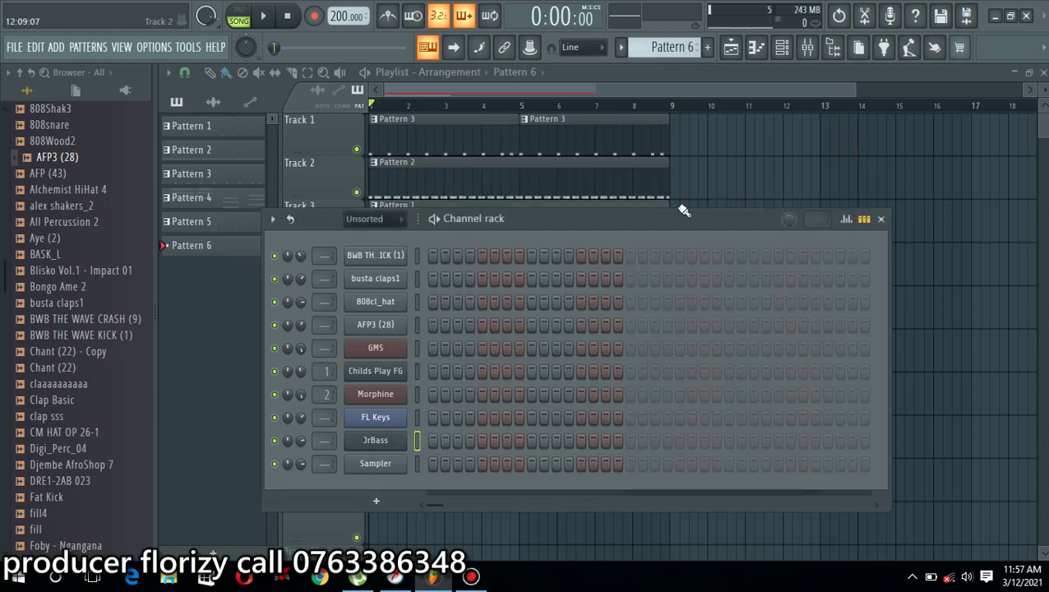
Step: Draw a D4 note filling bar 1 in the JrBass channel's piano roll for Pattern 6
{"action": "key", "text": "space"}
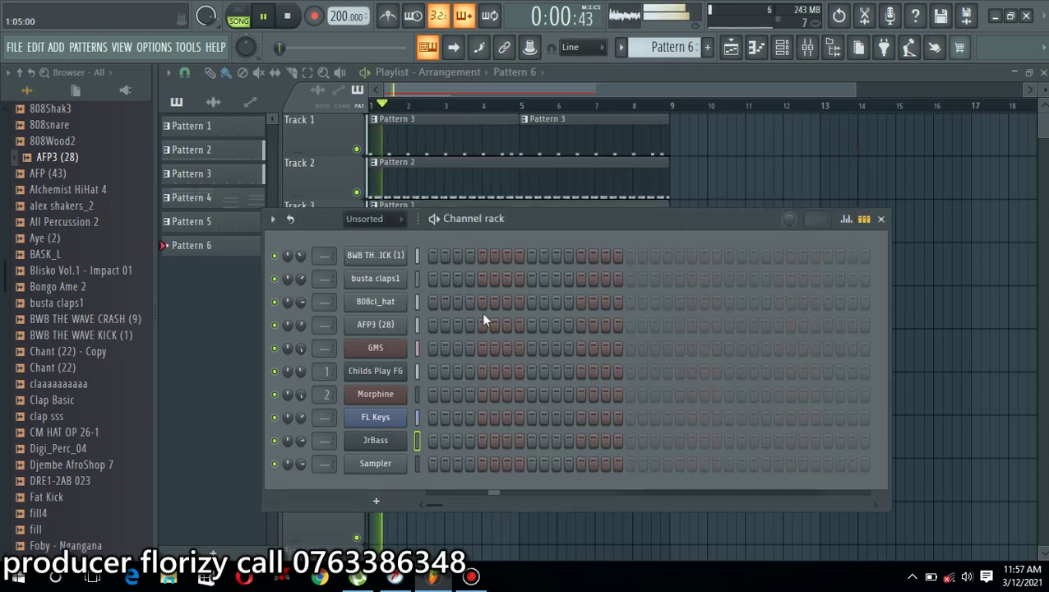
{"action": "right_click", "coordinate": [391, 444]}
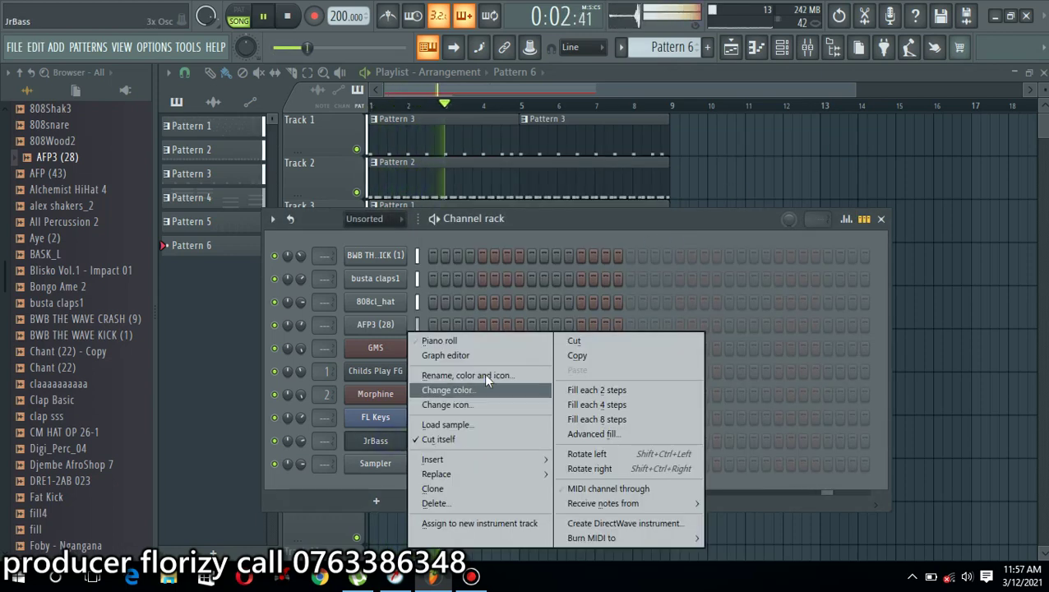
{"action": "left_click", "coordinate": [499, 346]}
{"action": "key", "text": "space"}
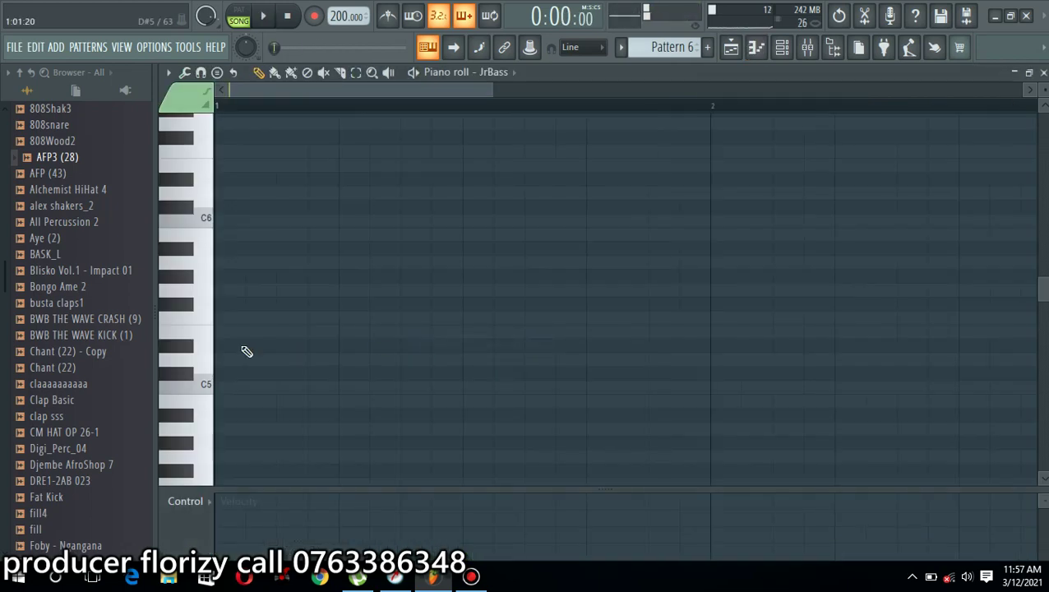
{"action": "left_click", "coordinate": [222, 360]}
{"action": "mouse_move", "coordinate": [216, 361]}
{"action": "left_mouse_down"}
{"action": "mouse_move", "coordinate": [215, 501]}
{"action": "mouse_move", "coordinate": [221, 370]}
{"action": "left_mouse_up"}
{"action": "key", "text": "space"}
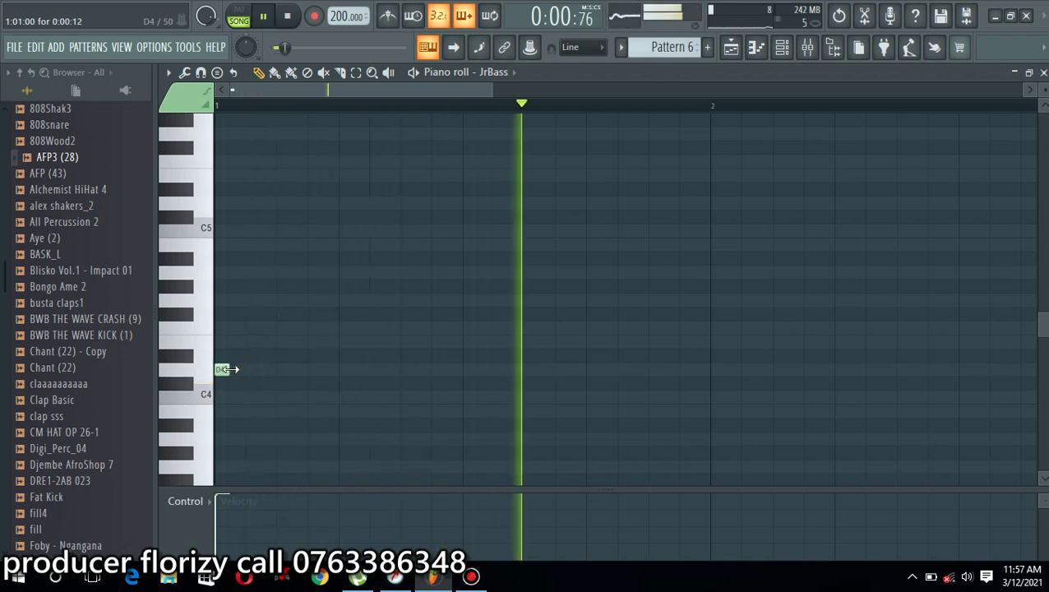
{"action": "left_click_drag", "start_coordinate": [232, 372], "coordinate": [724, 363]}
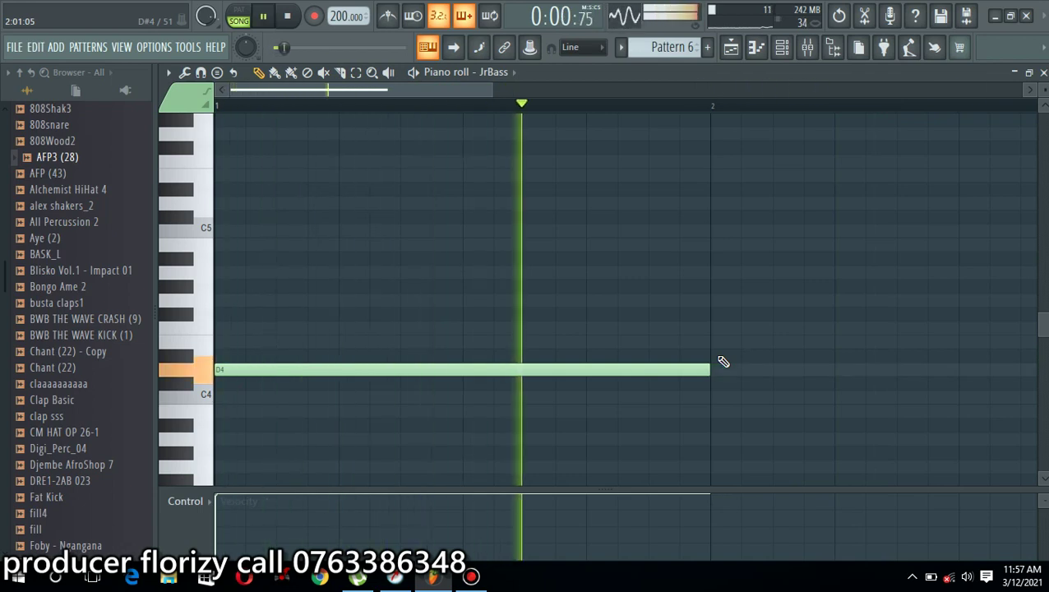
{"action": "key", "text": "space"}
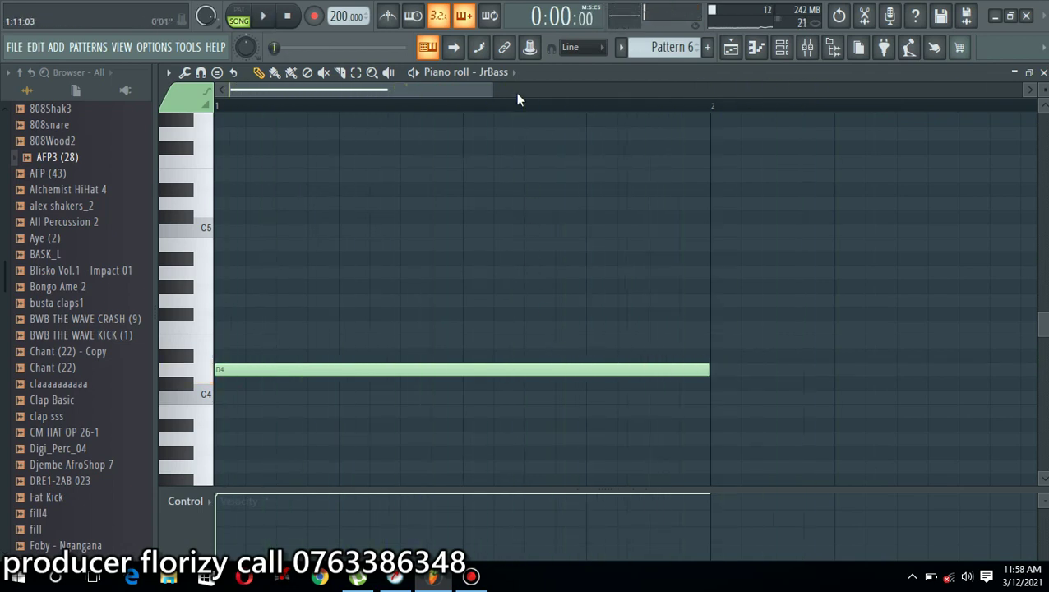
Step: Add a second one-bar D4 note at bar 3 of the JrBass piano roll during song playback
{"action": "left_click_drag", "start_coordinate": [493, 91], "coordinate": [867, 141]}
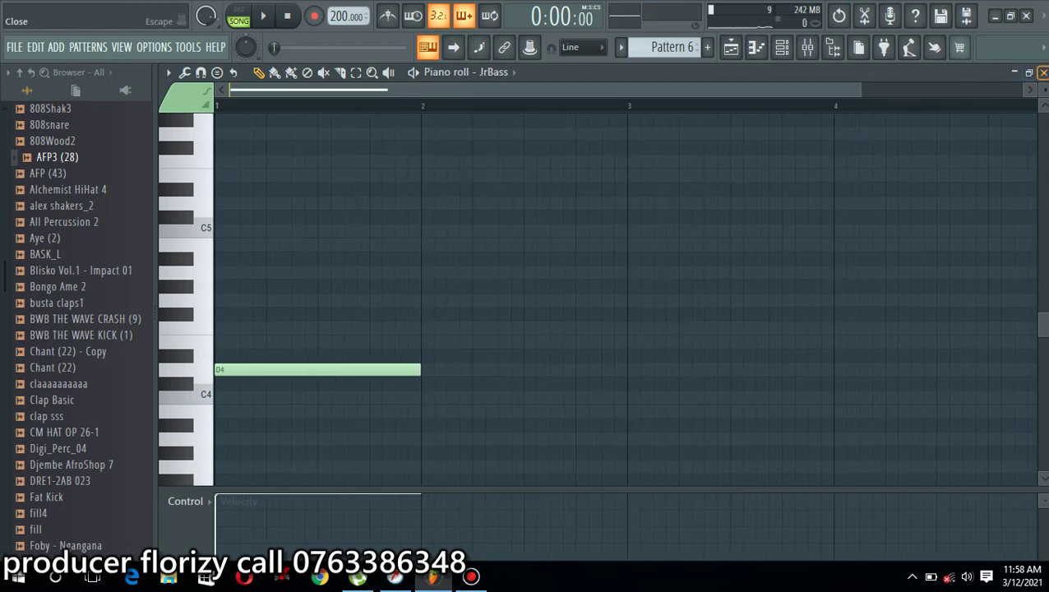
{"action": "left_click_drag", "start_coordinate": [1042, 89], "coordinate": [1043, 106]}
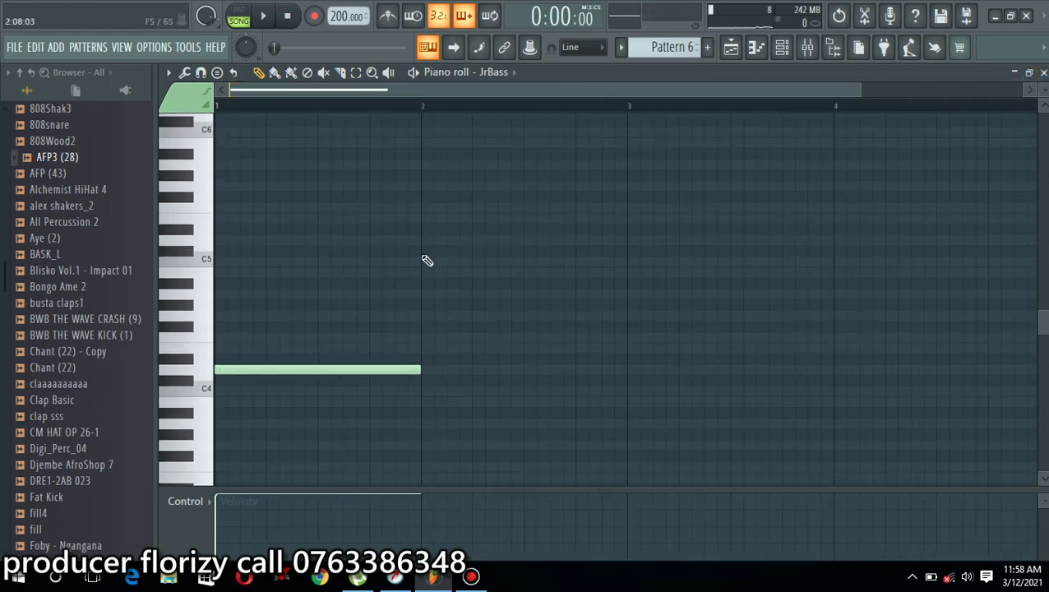
{"action": "key", "text": "space"}
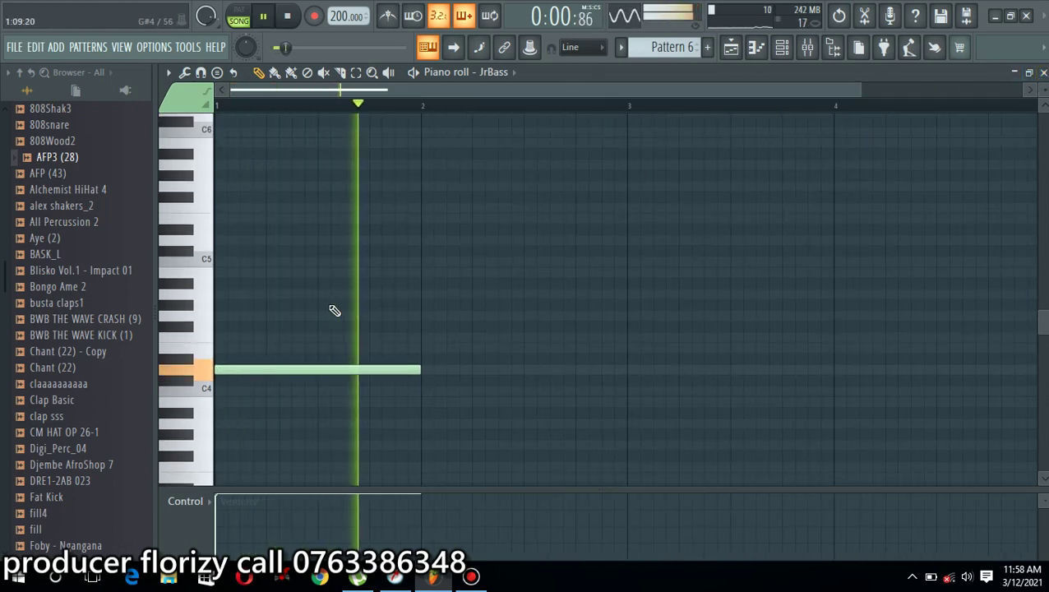
{"action": "left_click", "coordinate": [629, 371]}
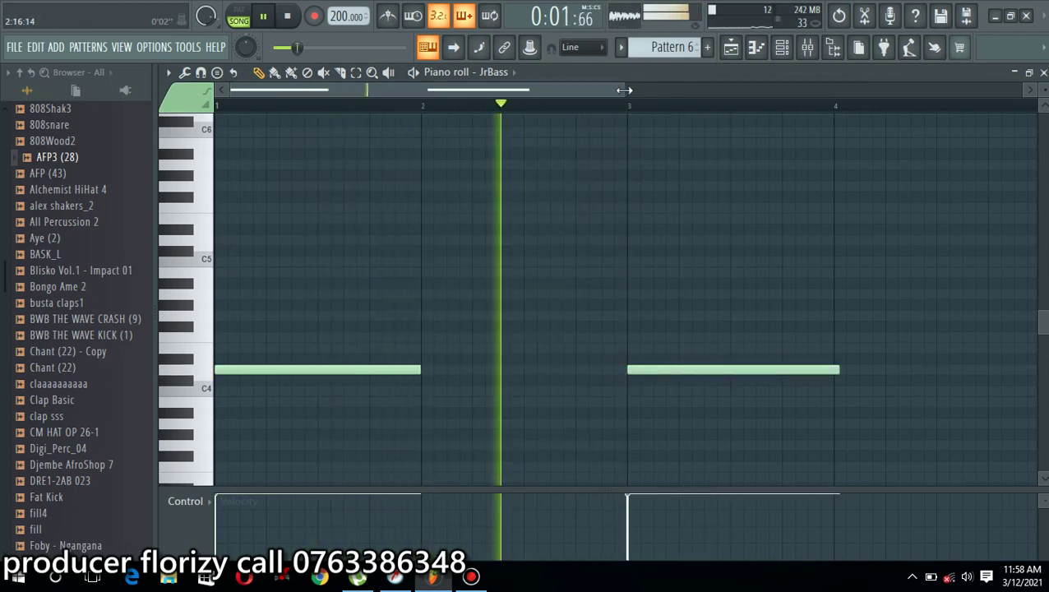
{"action": "scroll", "coordinate": [857, 117], "scroll_direction": "down", "scroll_amount": 3}
Step: Transpose both JrBass notes up one octave to D5 and play the song from the start
{"action": "key", "text": "space"}
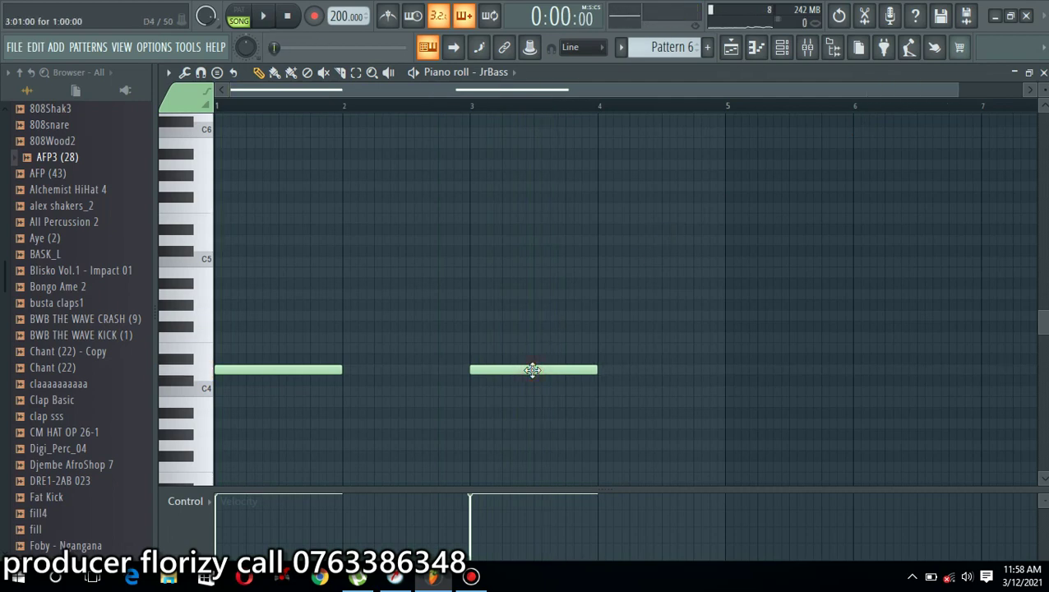
{"action": "key", "text": "ctrl+Up"}
{"action": "key", "text": "space"}
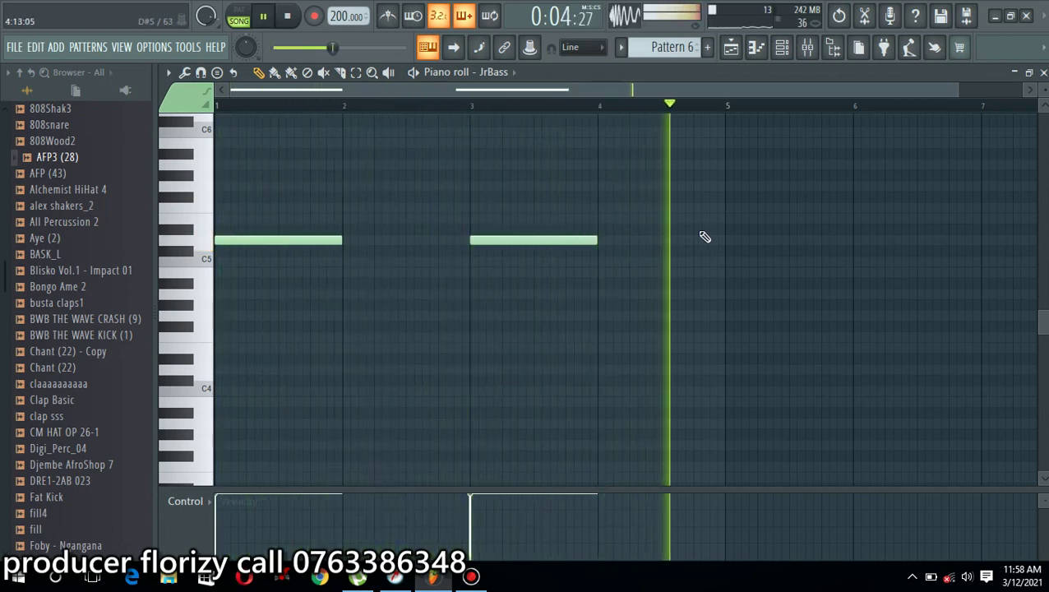
Step: Draw one-bar JrBass notes F#5 at bar 5 and B4 from step 9 of bar 5, and play the song
{"action": "key", "text": "space"}
{"action": "mouse_move", "coordinate": [730, 200]}
{"action": "left_mouse_down"}
{"action": "mouse_move", "coordinate": [726, 184]}
{"action": "mouse_move", "coordinate": [727, 198]}
{"action": "left_mouse_up"}
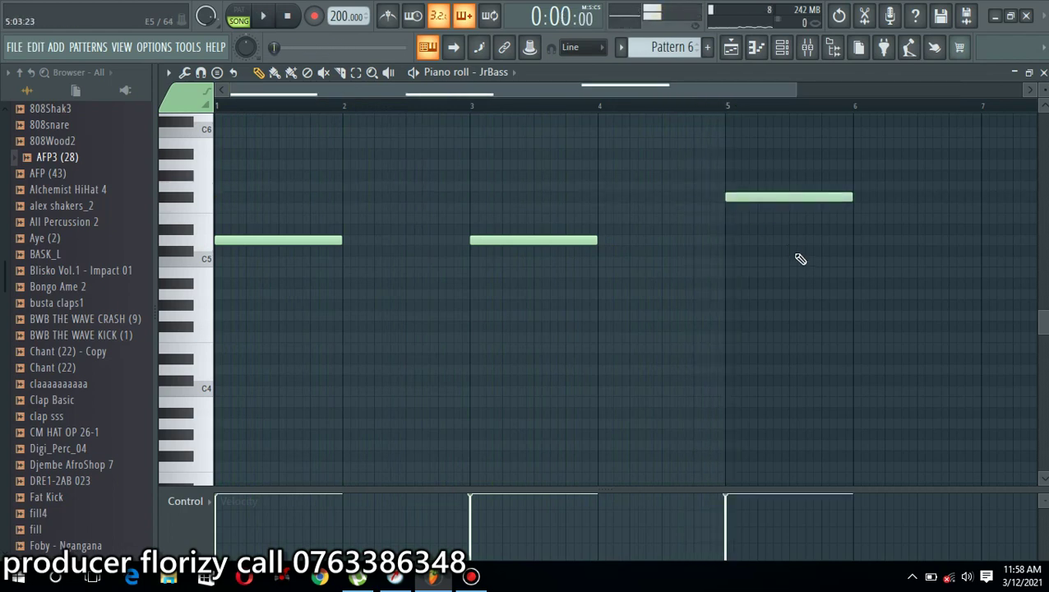
{"action": "left_click", "coordinate": [789, 294]}
{"action": "left_click_drag", "start_coordinate": [789, 286], "coordinate": [790, 267]}
{"action": "key", "text": "space"}
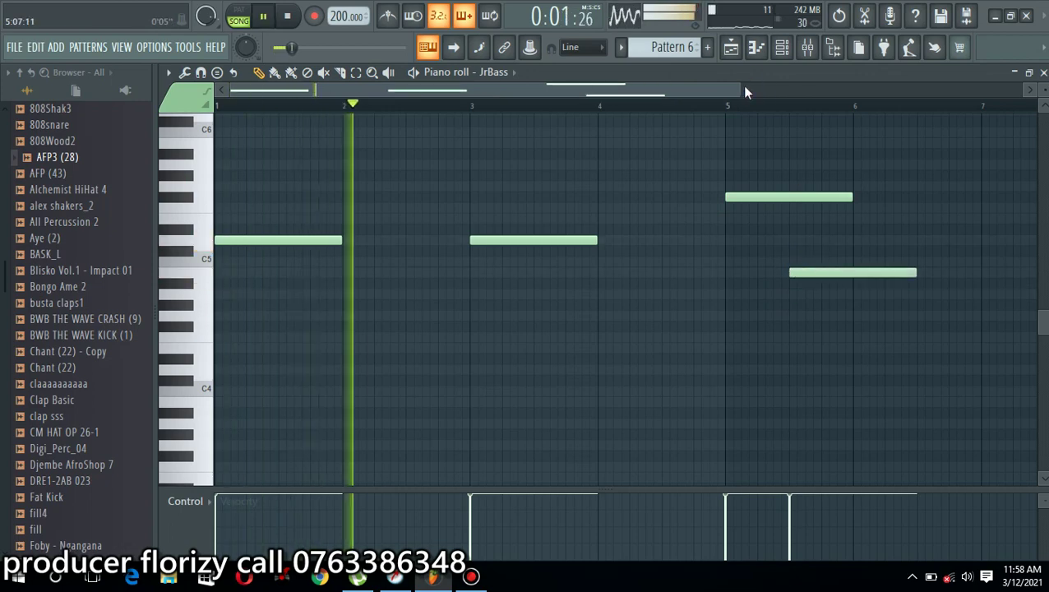
Step: Add one-bar notes G#5 at bar 7 and A4 at bar 8 to the JrBass part
{"action": "left_click_drag", "start_coordinate": [739, 91], "coordinate": [912, 109]}
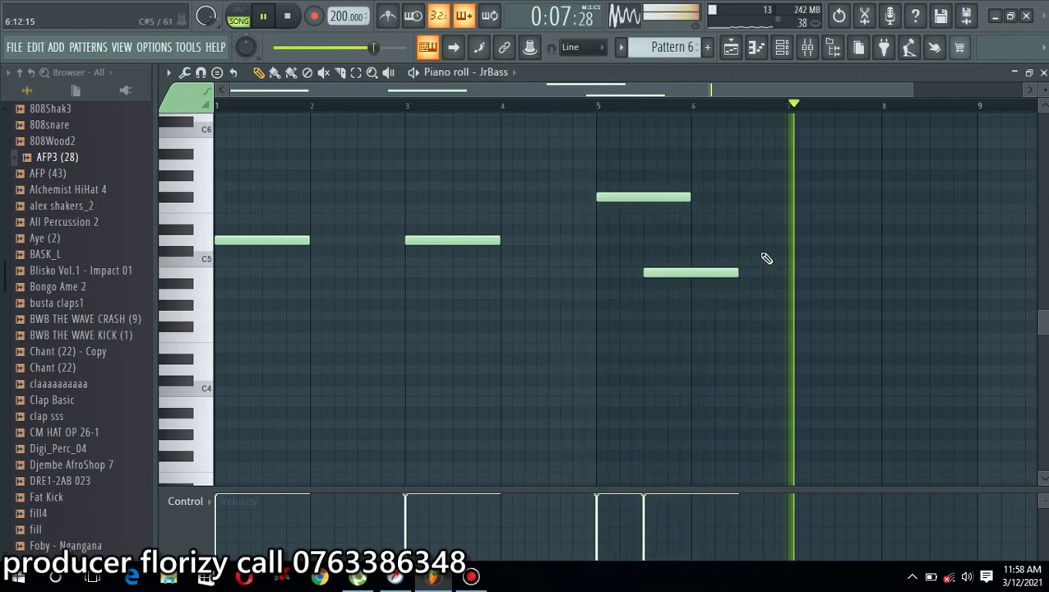
{"action": "left_click", "coordinate": [788, 176]}
{"action": "key", "text": "space"}
{"action": "left_click", "coordinate": [890, 296]}
{"action": "left_click_drag", "start_coordinate": [883, 301], "coordinate": [873, 300]}
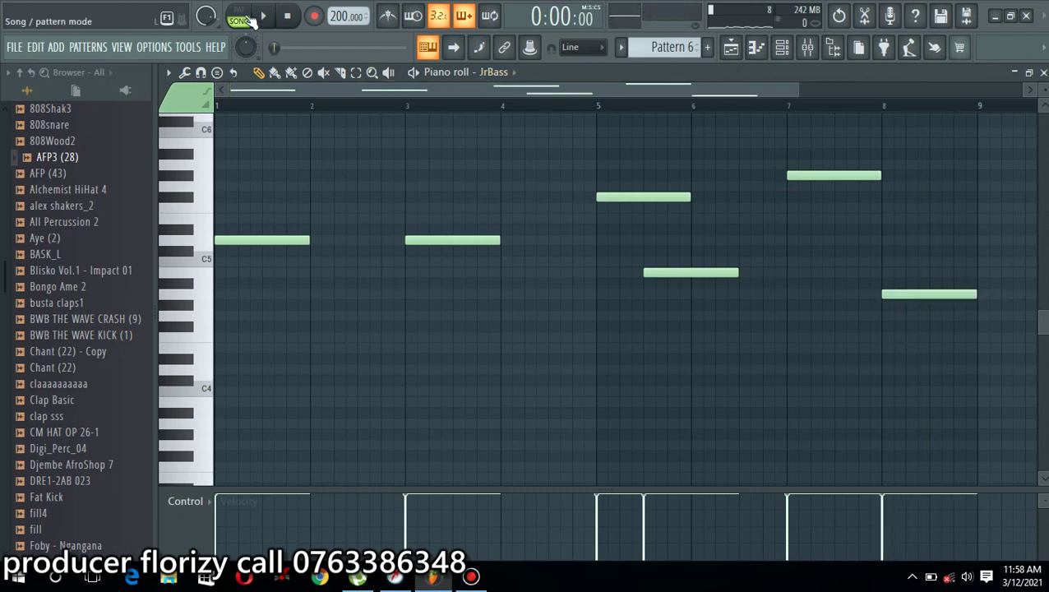
Step: Play Pattern 6 alone in pattern mode and audition the individual bass notes in bars 5 and 7
{"action": "key", "text": "space"}
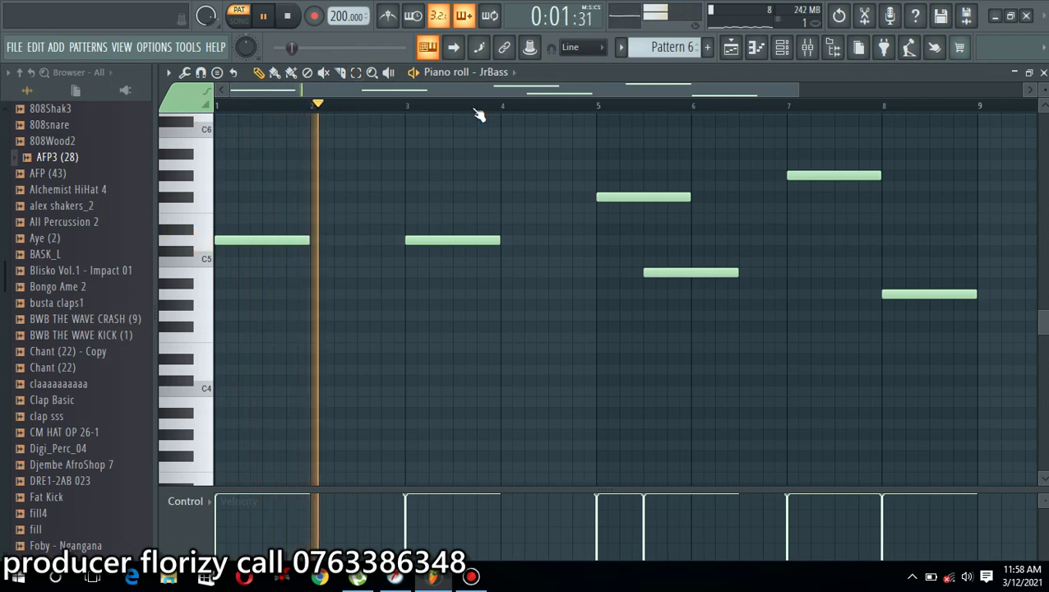
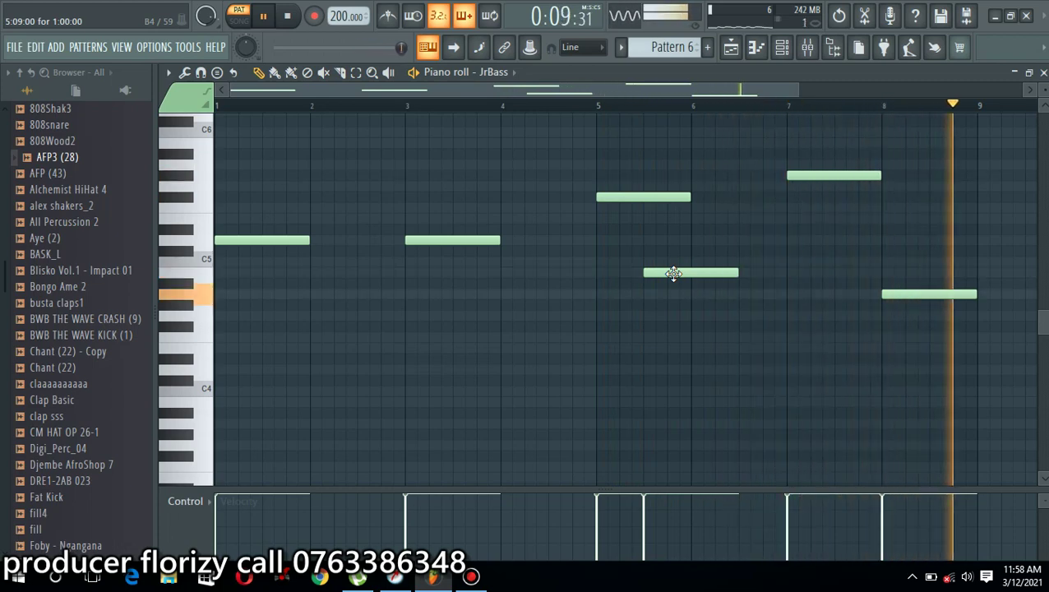
{"action": "key", "text": "space"}
{"action": "left_click", "coordinate": [661, 198]}
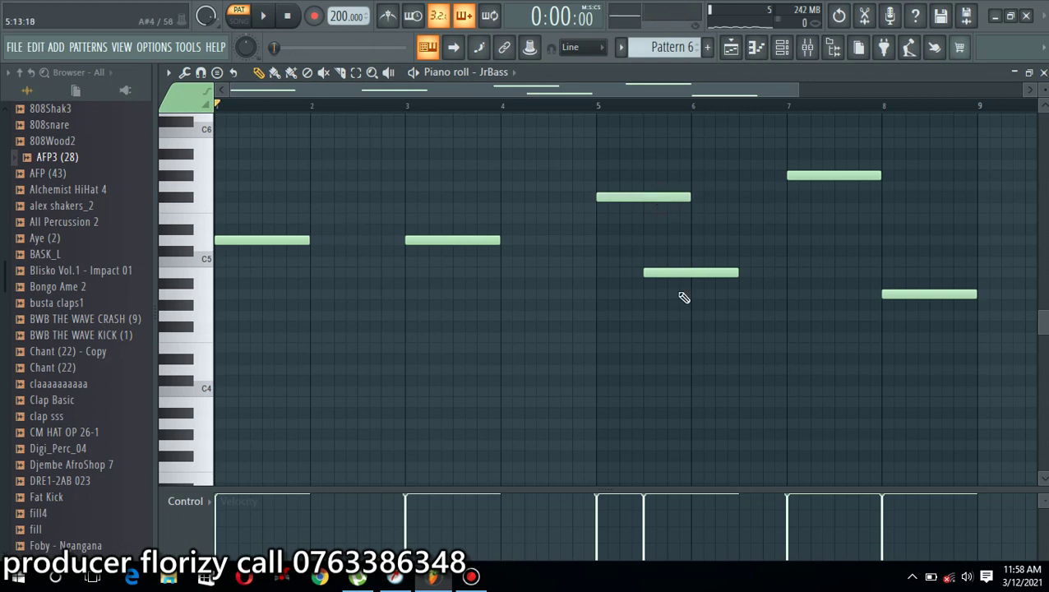
{"action": "left_click", "coordinate": [685, 273]}
{"action": "left_click", "coordinate": [811, 176]}
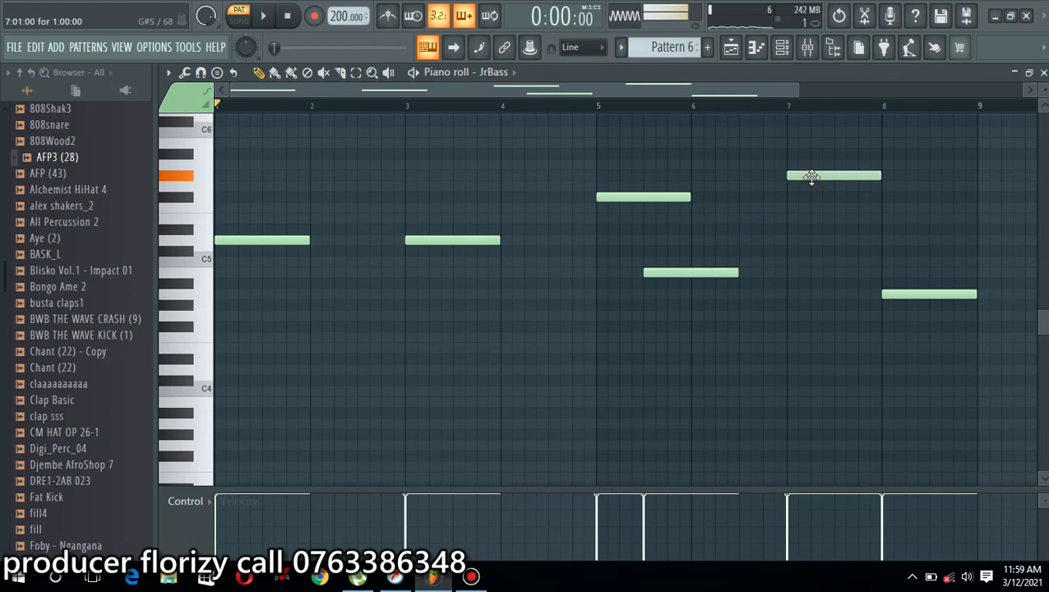
Step: Raise the bar 7 note to A5, extend the final A4's start back to step 13 of bar 7, and play the pattern
{"action": "mouse_move", "coordinate": [812, 170]}
{"action": "left_mouse_down"}
{"action": "mouse_move", "coordinate": [808, 189]}
{"action": "mouse_move", "coordinate": [804, 165]}
{"action": "left_mouse_up"}
{"action": "left_click_drag", "start_coordinate": [900, 293], "coordinate": [902, 295]}
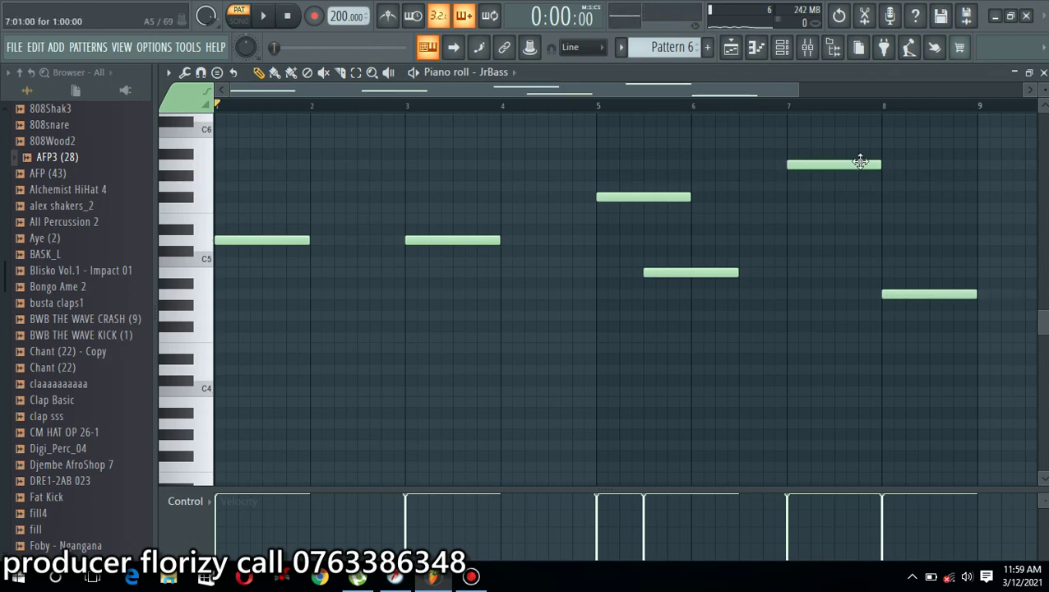
{"action": "left_click_drag", "start_coordinate": [860, 161], "coordinate": [860, 162]}
{"action": "left_click_drag", "start_coordinate": [925, 295], "coordinate": [904, 295]}
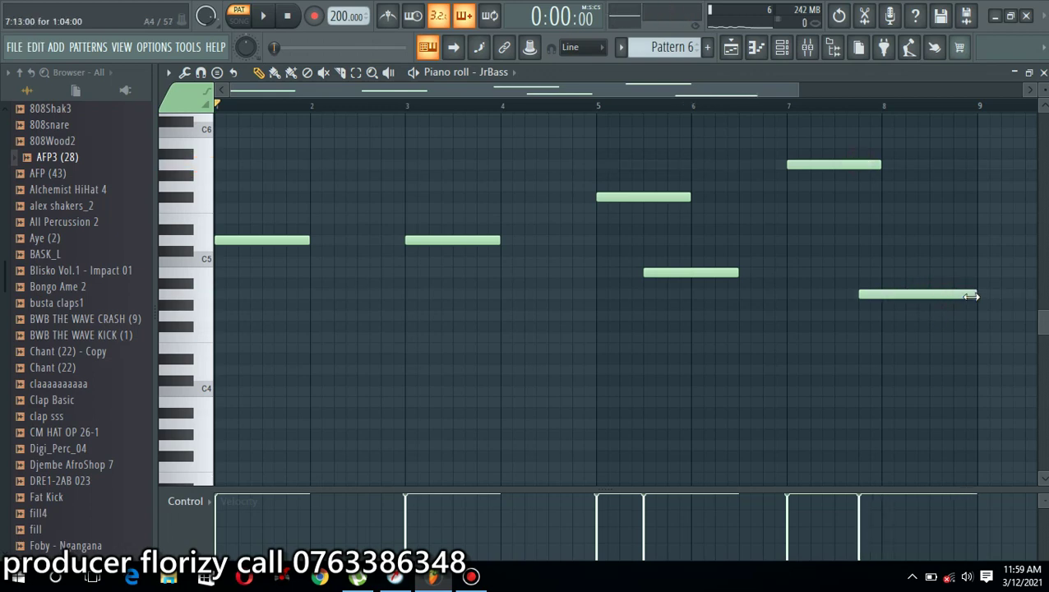
{"action": "key", "text": "space"}
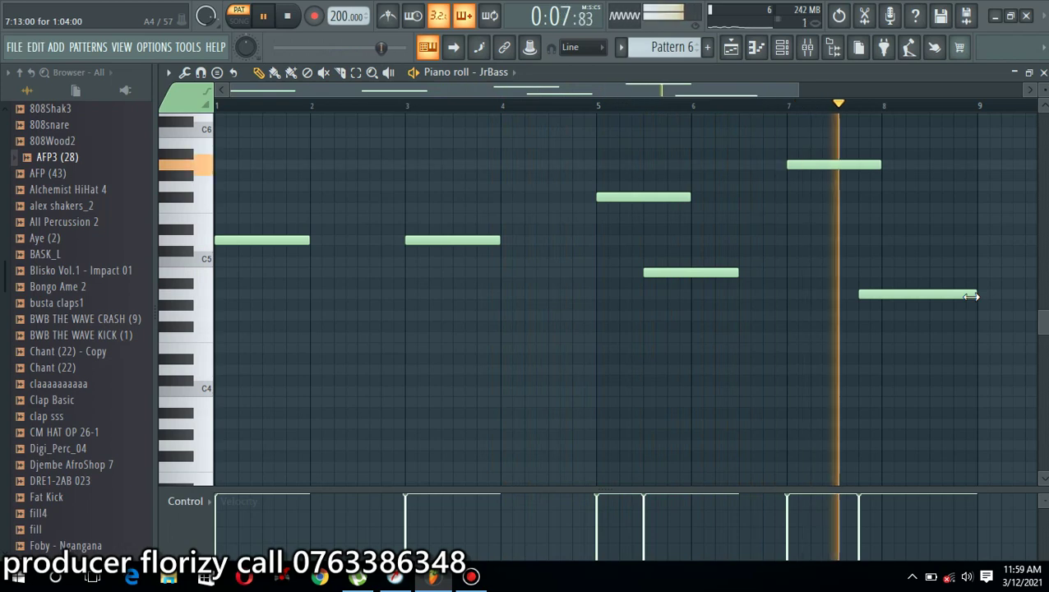
Step: Close the piano roll, return to song mode, and play the full arrangement with the playlist unobstructed
{"action": "left_click", "coordinate": [1043, 73]}
{"action": "left_click", "coordinate": [247, 24]}
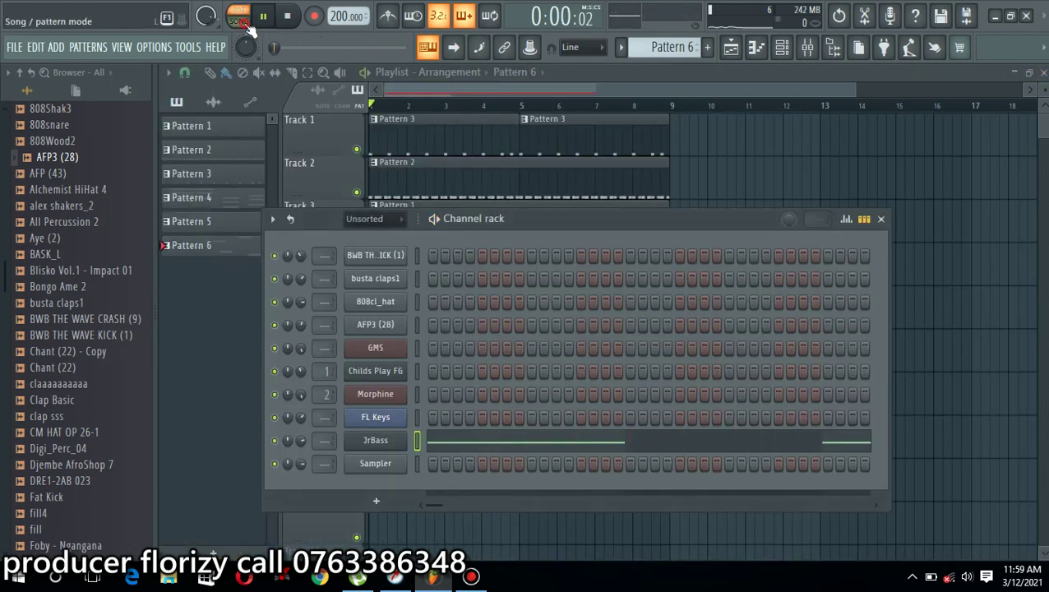
{"action": "key", "text": "F6"}
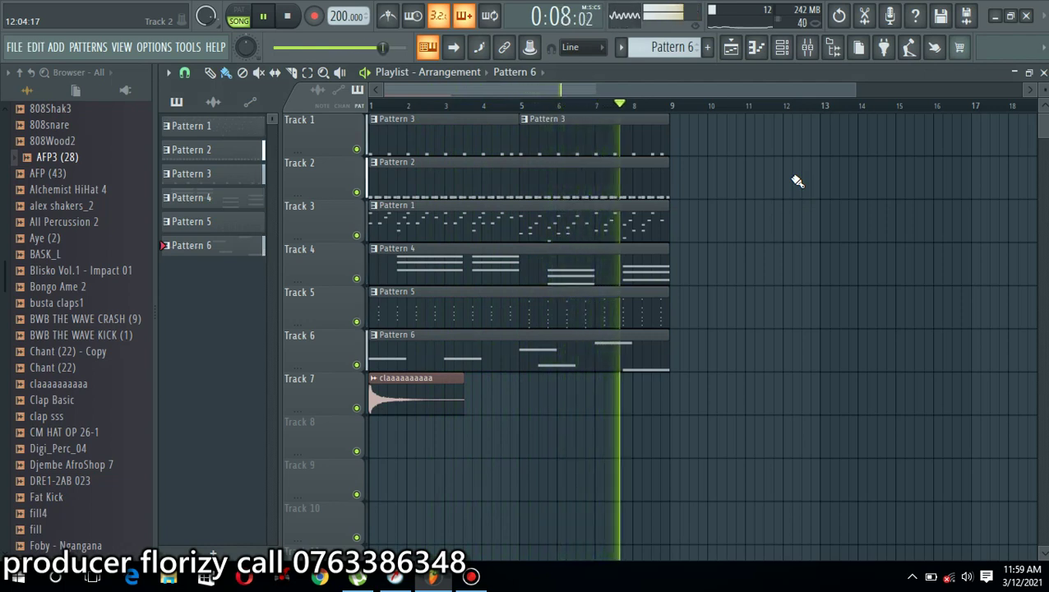
{"action": "key", "text": "space"}
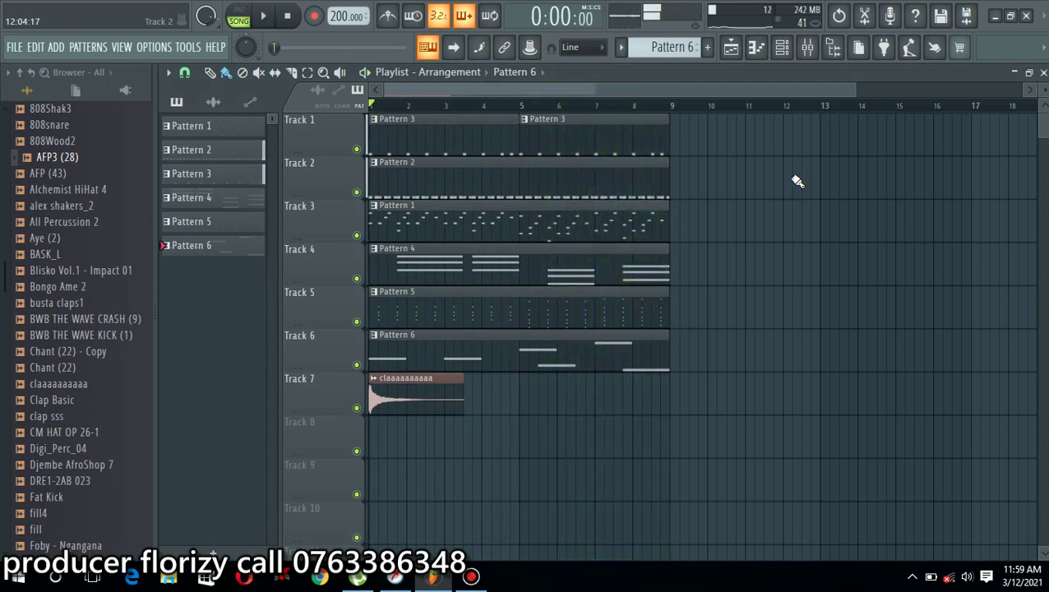
Step: Show the channel rack and open the GMS synthesizer, moving its window to reveal the Analog Bass 2 TE program
{"action": "left_click", "coordinate": [783, 51]}
{"action": "left_click", "coordinate": [783, 48]}
{"action": "mouse_move", "coordinate": [437, 7]}
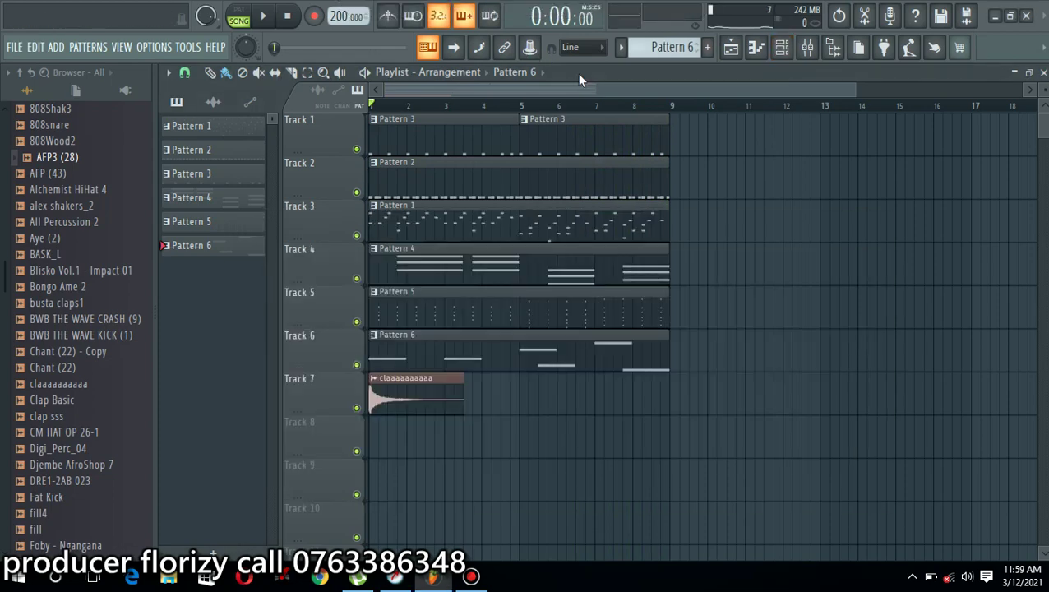
{"action": "left_click", "coordinate": [784, 48]}
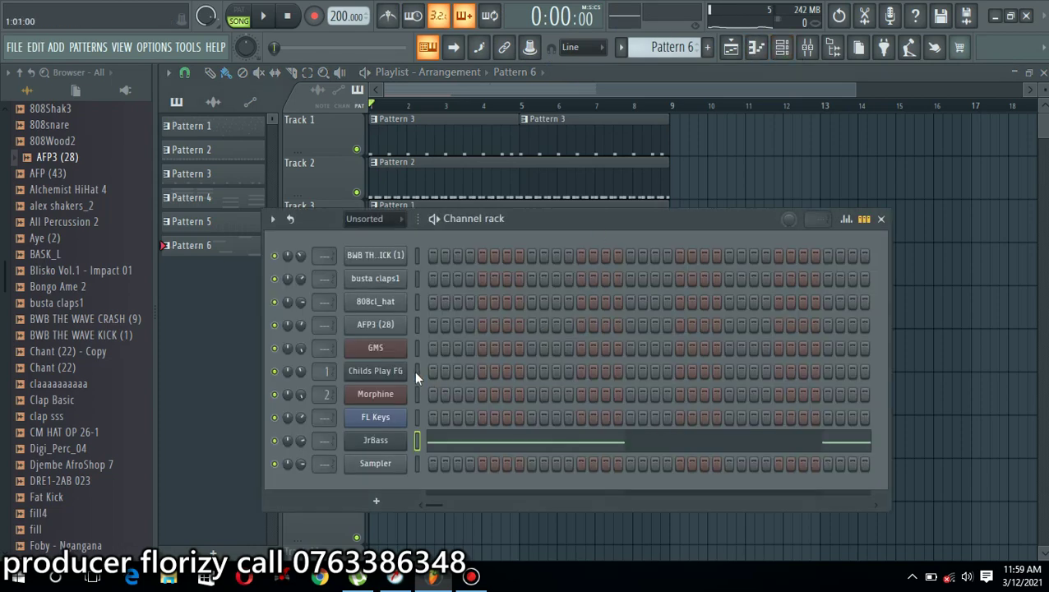
{"action": "left_click", "coordinate": [394, 349]}
{"action": "left_click_drag", "start_coordinate": [526, 206], "coordinate": [663, 74]}
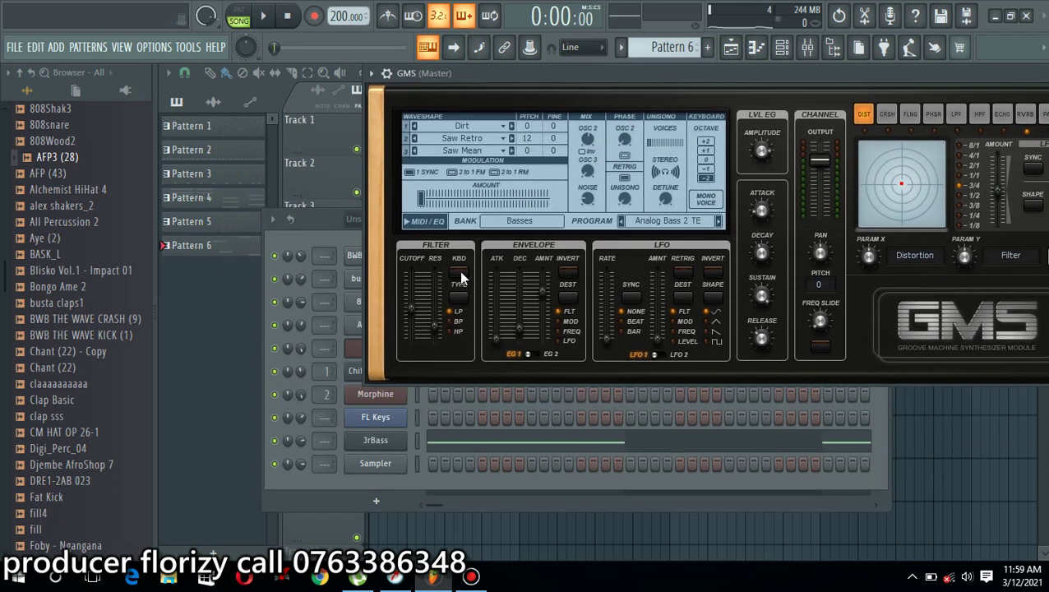
Step: Open the Morphine synthesizer and reposition its window and the channel rack so the channels are accessible
{"action": "left_click", "coordinate": [385, 400]}
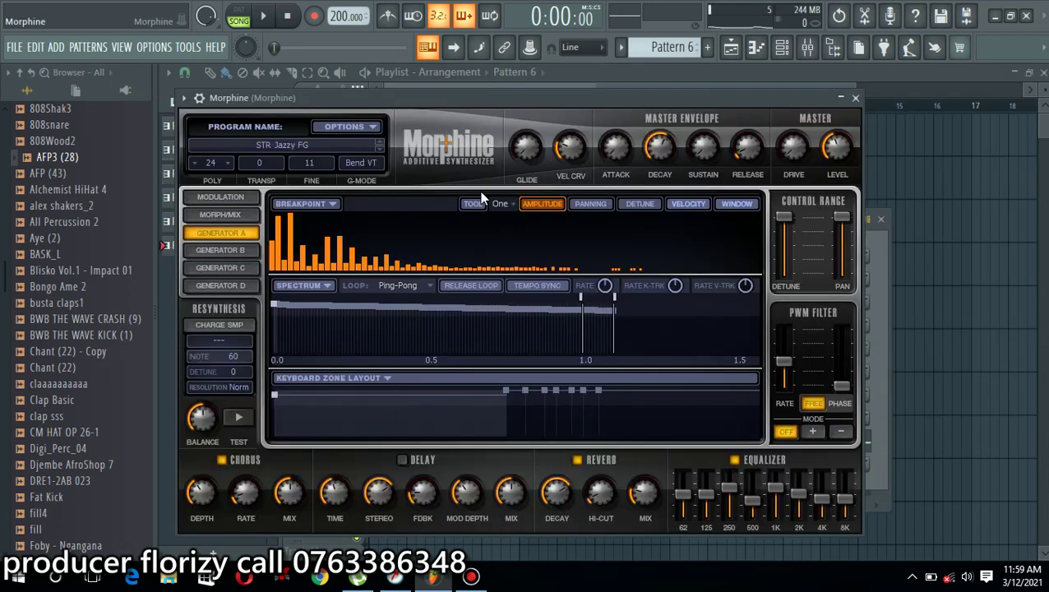
{"action": "left_click_drag", "start_coordinate": [735, 104], "coordinate": [649, 264]}
{"action": "left_click_drag", "start_coordinate": [646, 217], "coordinate": [864, 110]}
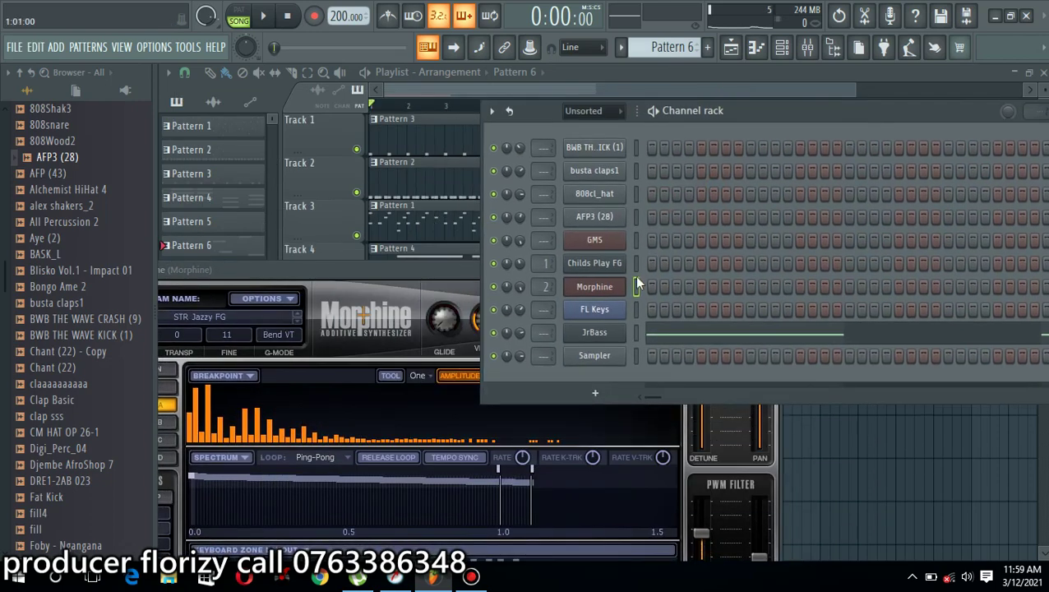
Step: Reopen GMS, reposition its window, close the playlist, and bring the channel rack to the front
{"action": "left_click", "coordinate": [602, 240]}
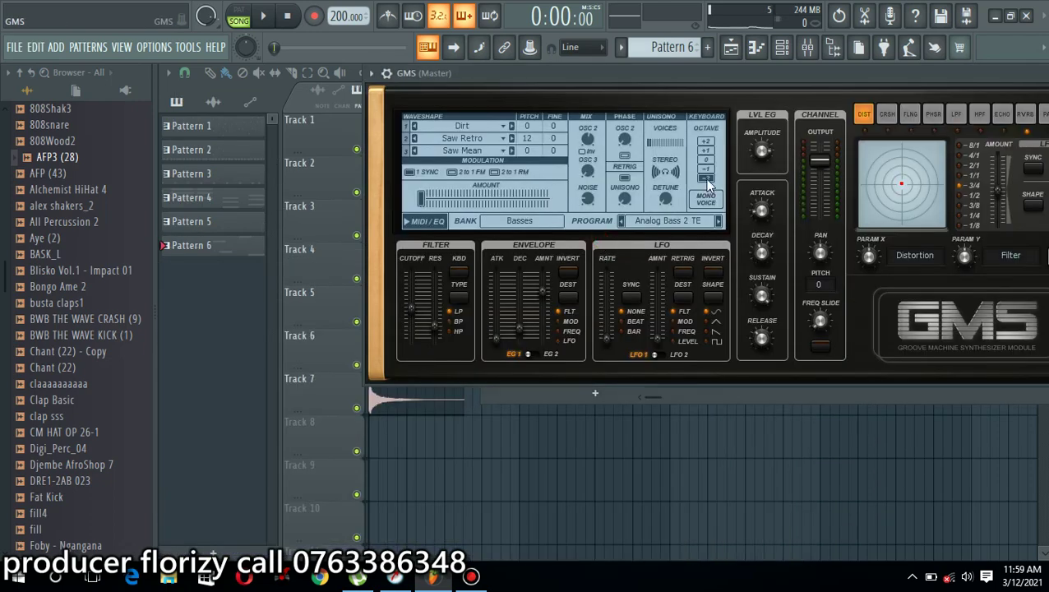
{"action": "left_click_drag", "start_coordinate": [747, 69], "coordinate": [572, 236]}
{"action": "left_click", "coordinate": [1043, 73]}
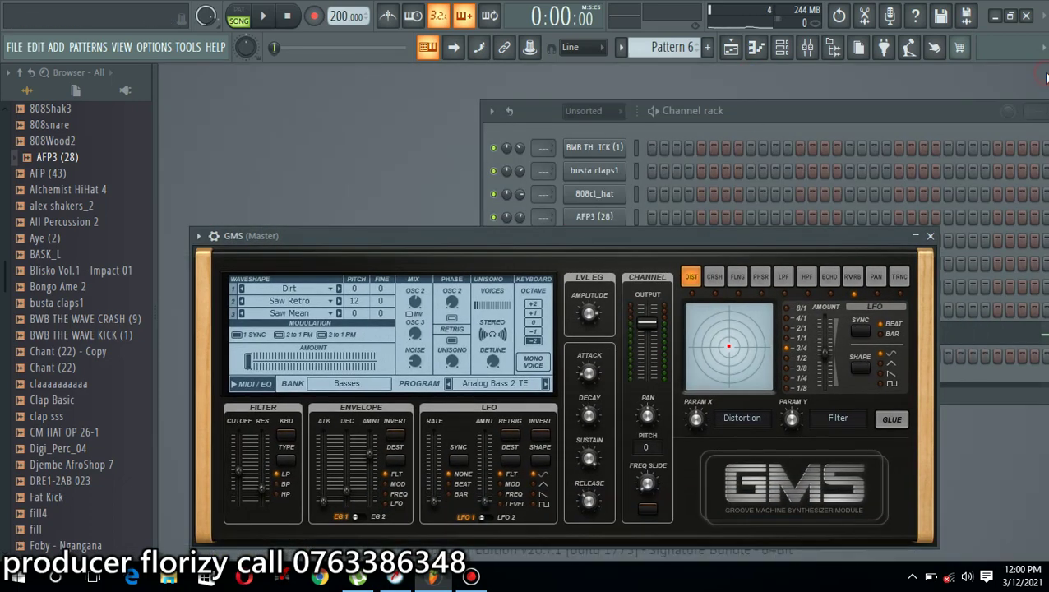
{"action": "left_click", "coordinate": [750, 106]}
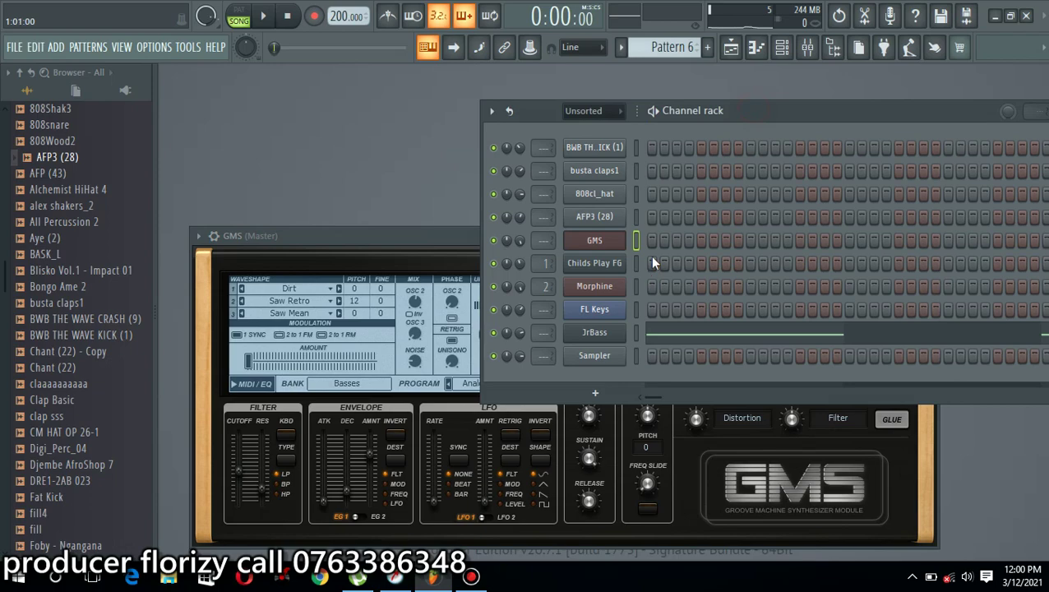
Step: Reopen the Morphine window with the STR Jazzy FG program and reposition it fully into view
{"action": "left_click", "coordinate": [609, 288]}
{"action": "left_click_drag", "start_coordinate": [627, 272], "coordinate": [712, 194]}
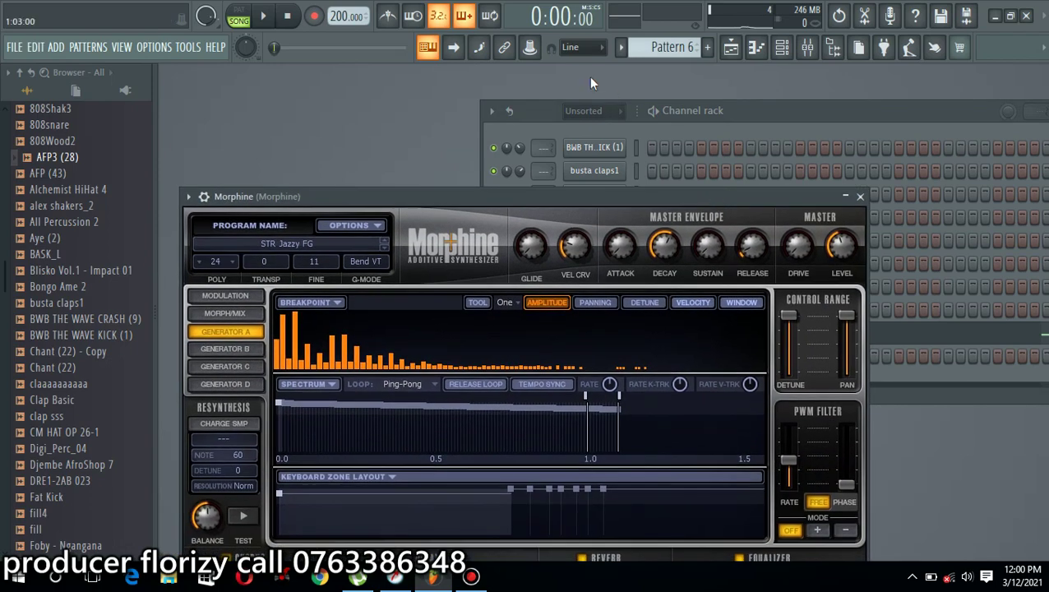
{"action": "mouse_move", "coordinate": [539, 2]}
{"action": "mouse_move", "coordinate": [618, 6]}
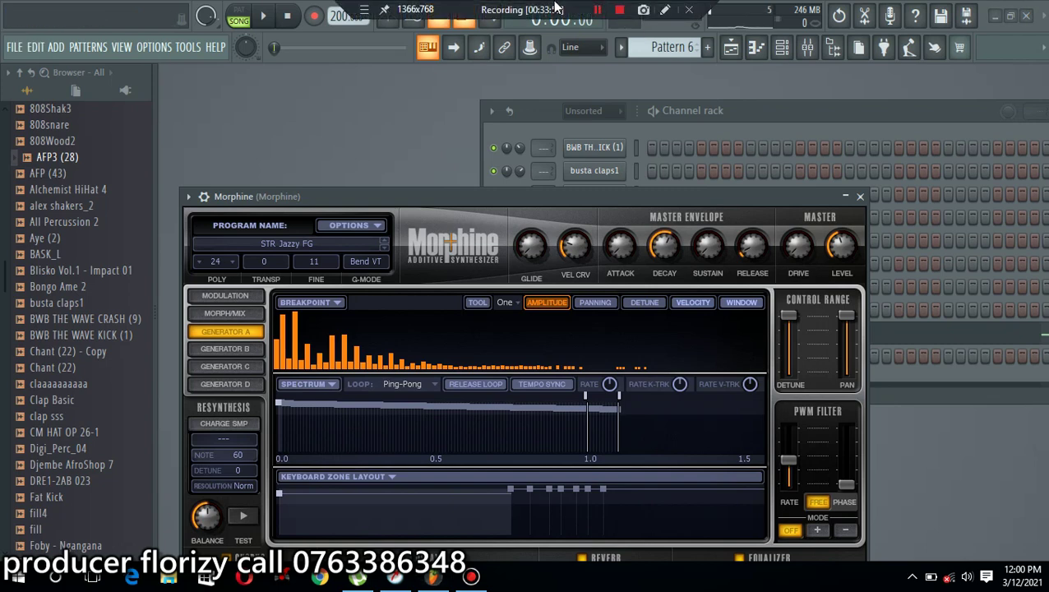